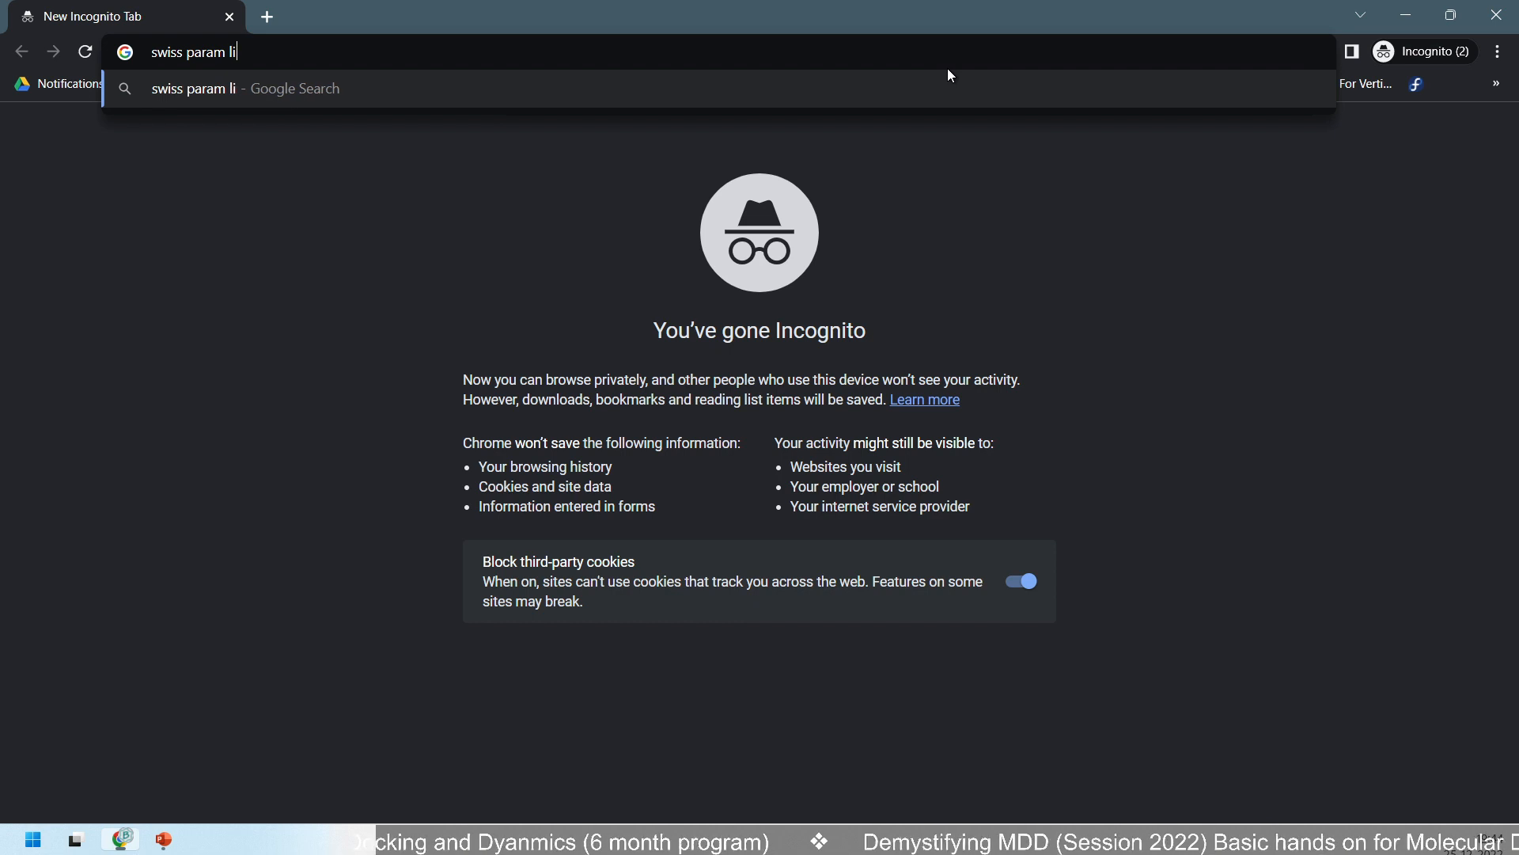
# Search Google for "swiss param drug".
pyautogui.write('and')
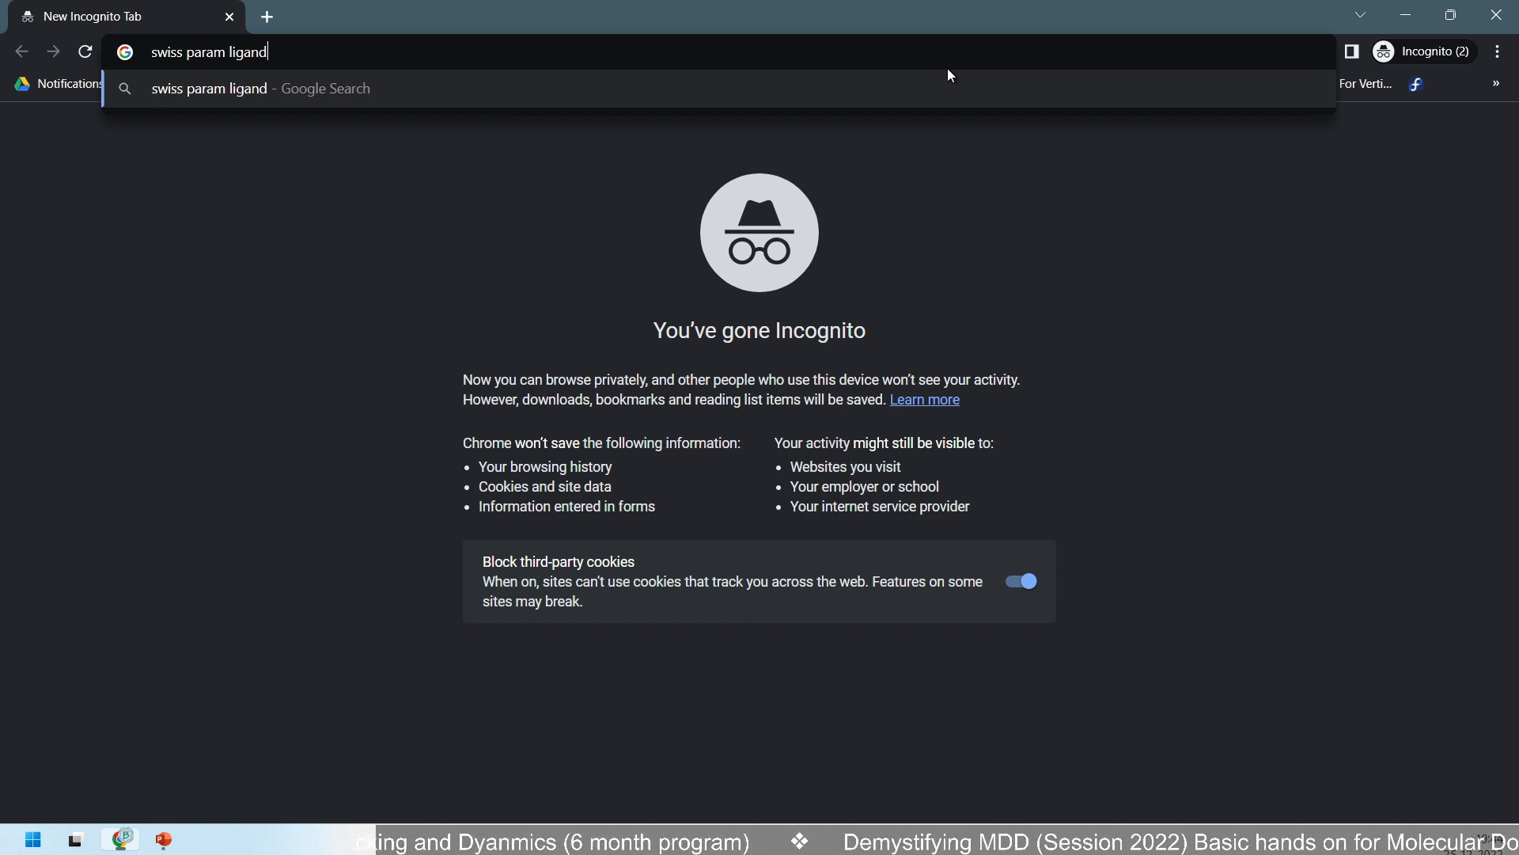
pyautogui.press('BackSpace')
pyautogui.press('BackSpace')
pyautogui.press('BackSpace')
pyautogui.press('BackSpace')
pyautogui.press('BackSpace')
pyautogui.press('BackSpace')
pyautogui.write('drug')
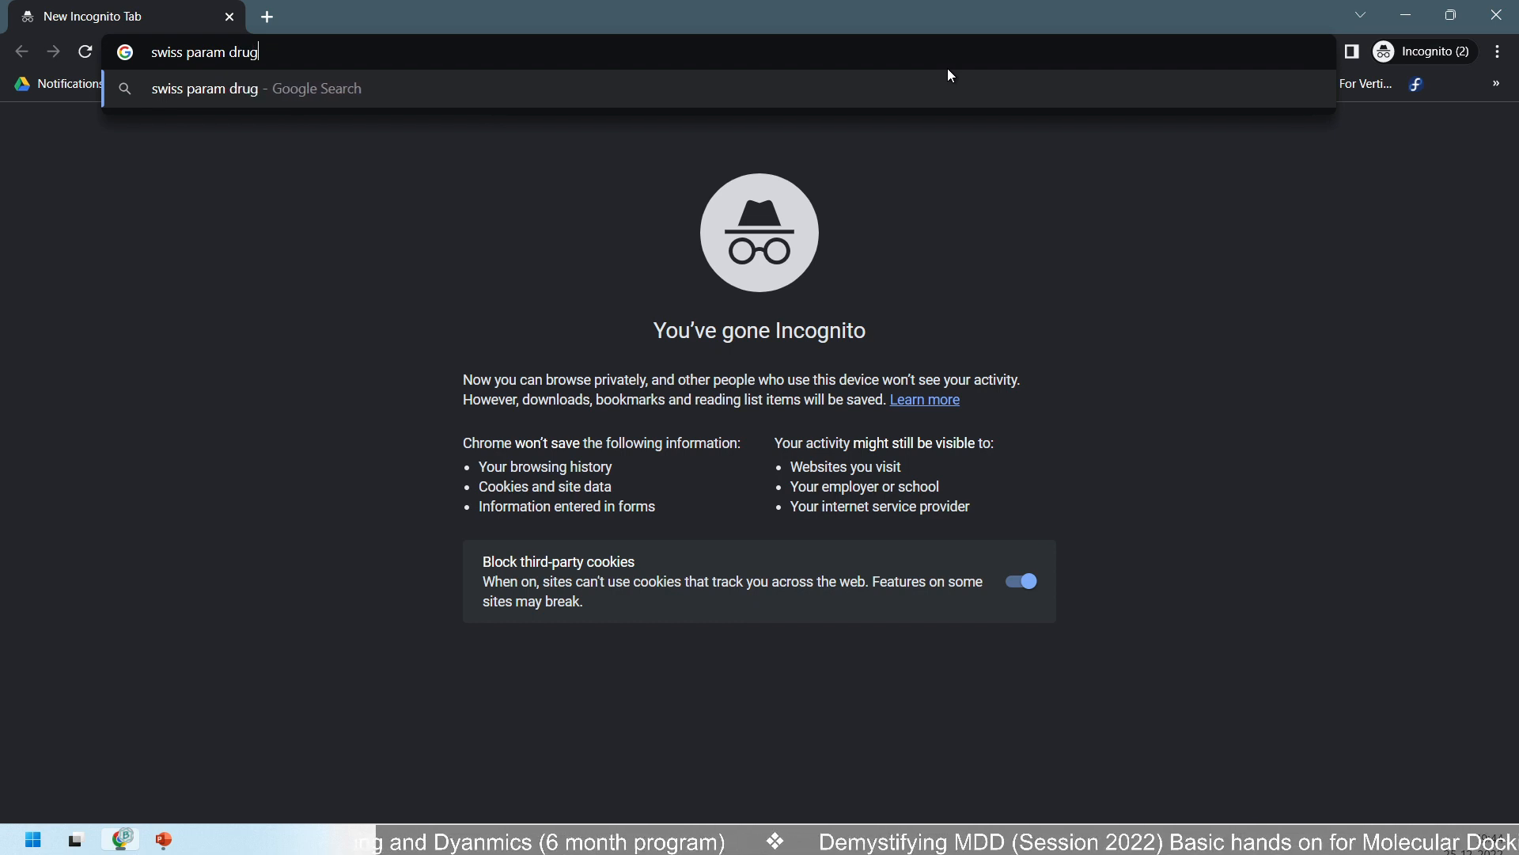
pyautogui.press('Return')
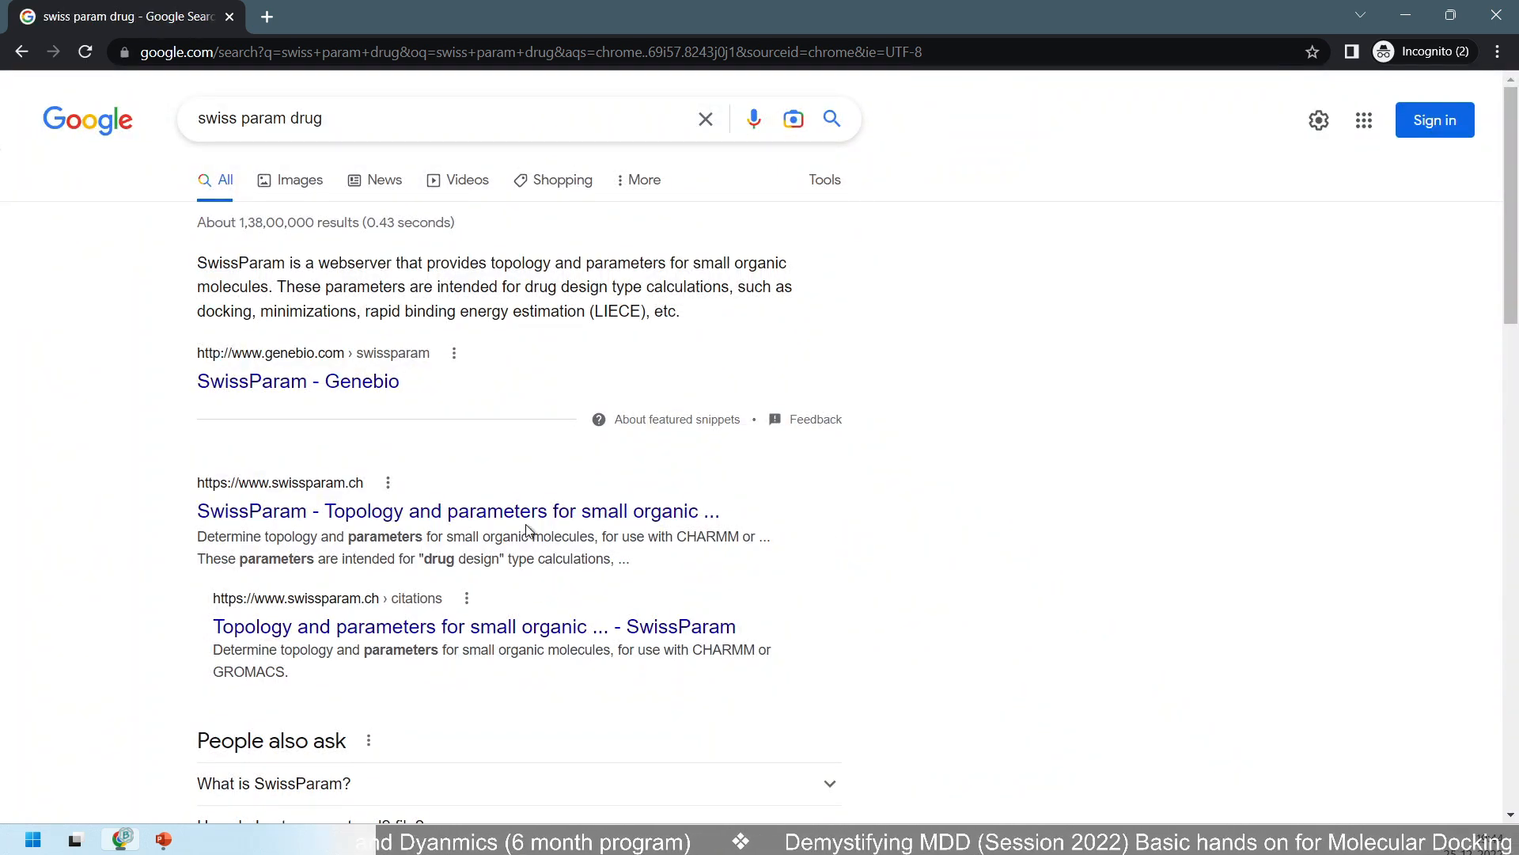
# Check the SwissParam website from the search results, then return to the results list and look through its entries.
pyautogui.click(487, 516)
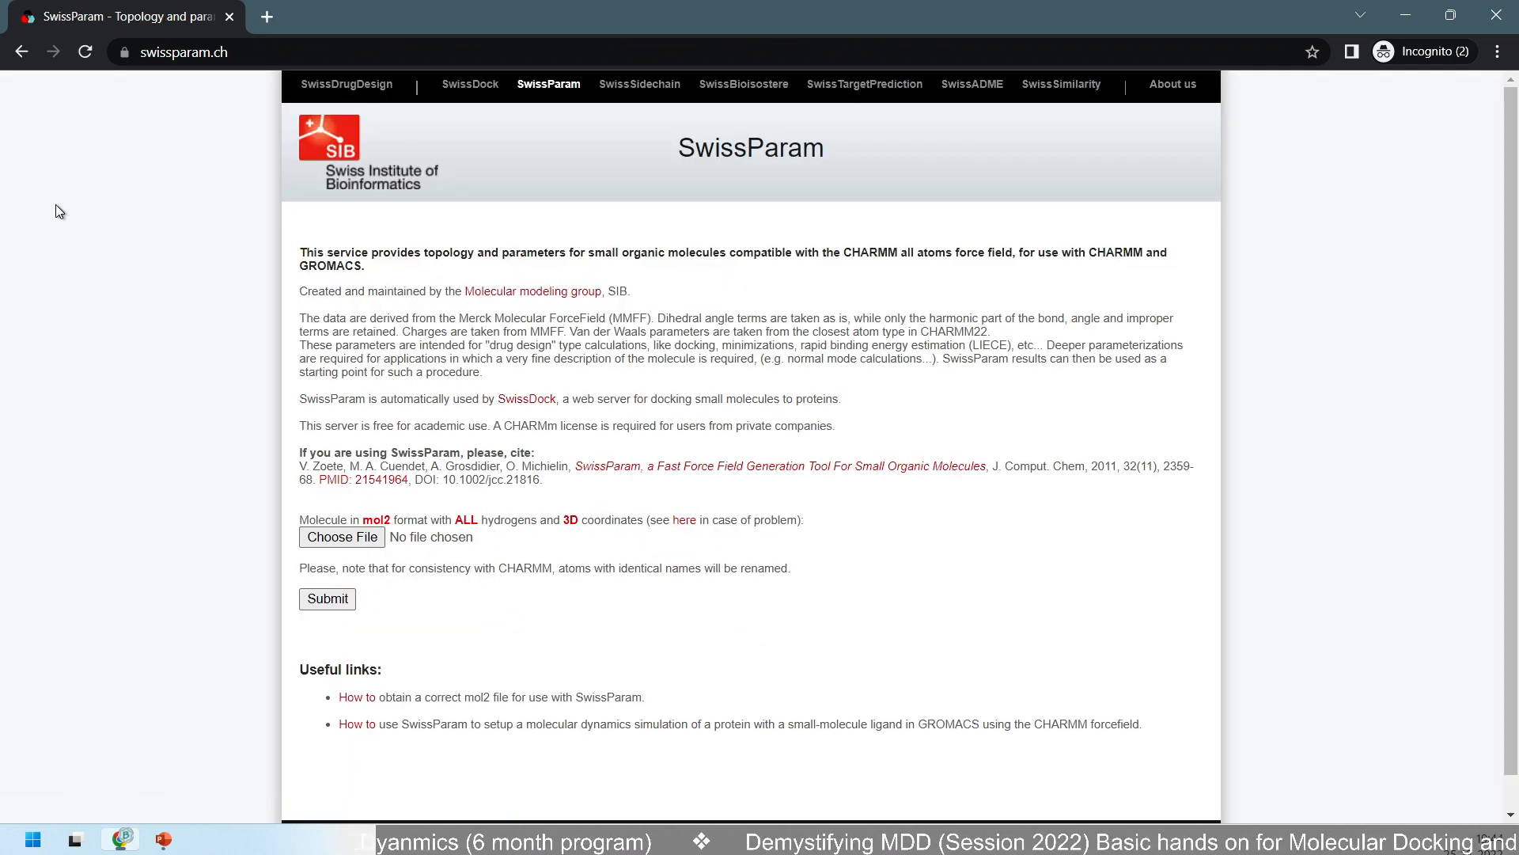
pyautogui.click(21, 51)
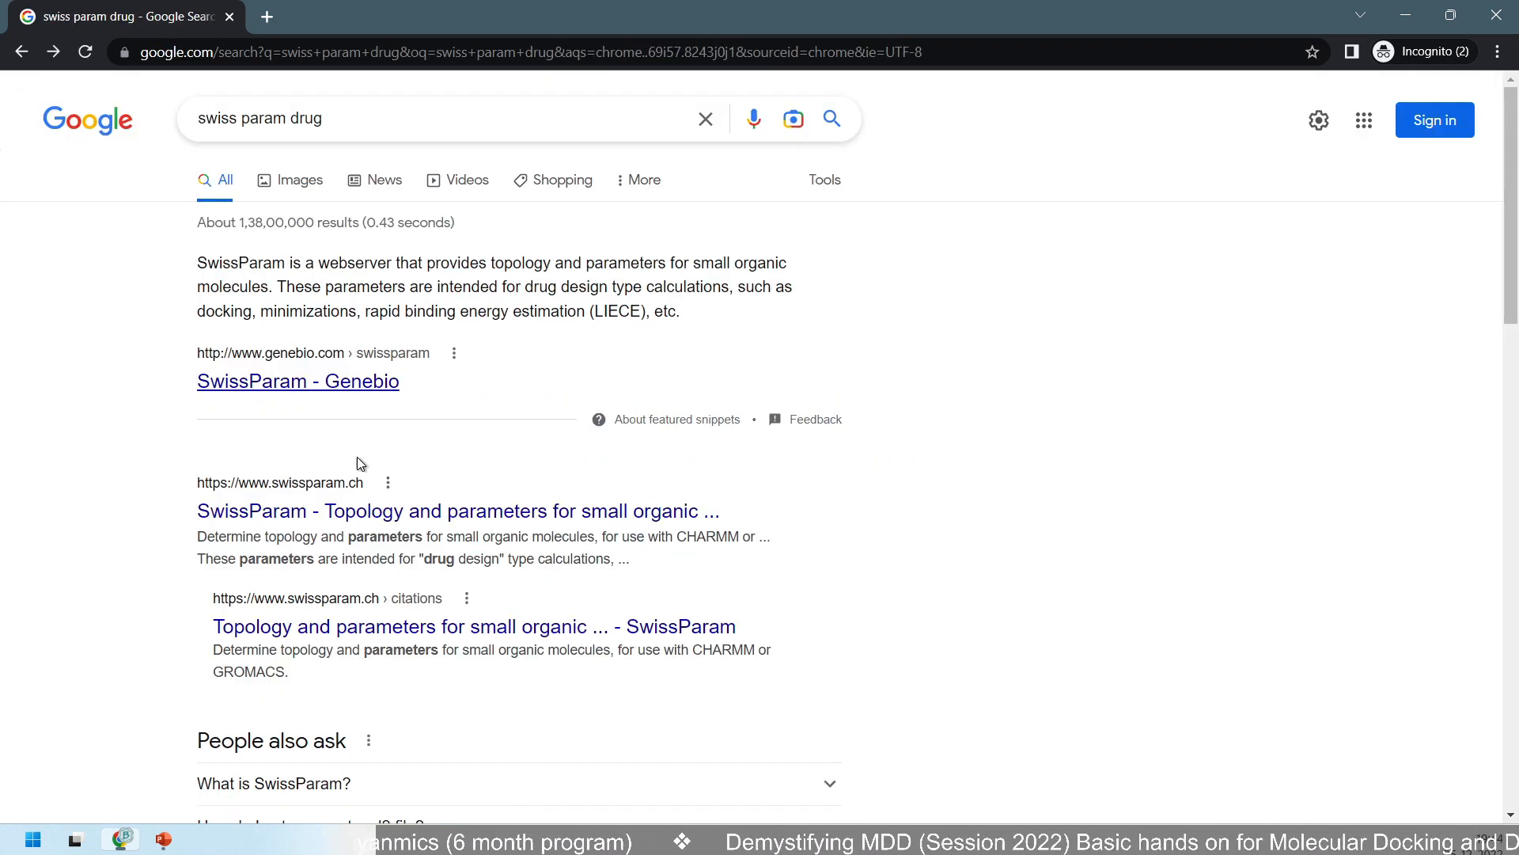
pyautogui.scroll(-2, 641, 550)
pyautogui.scroll(-1, 641, 550)
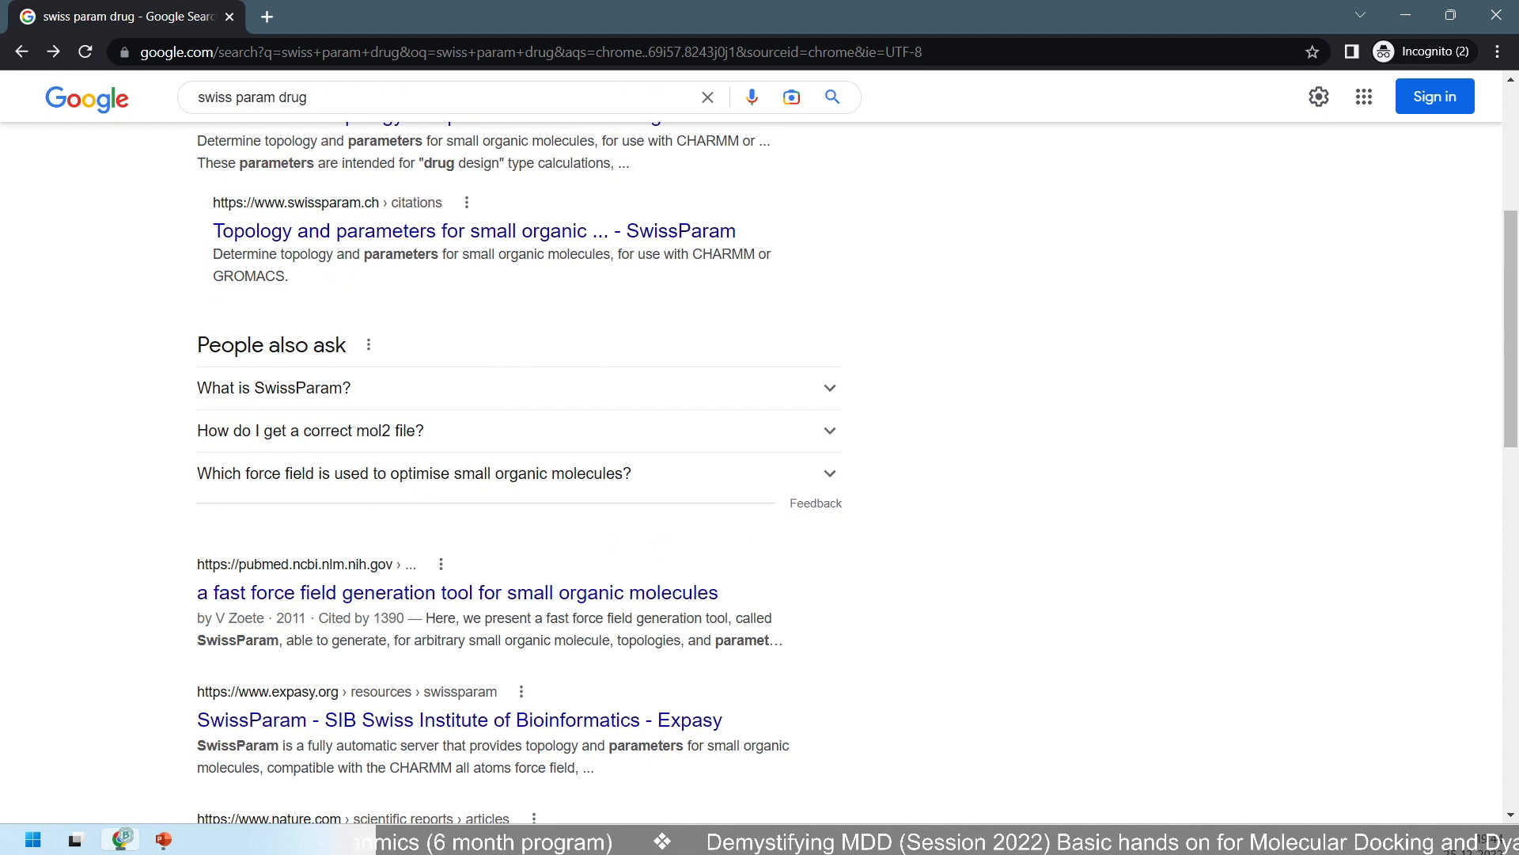
pyautogui.hotkey('alt', 'Tab')
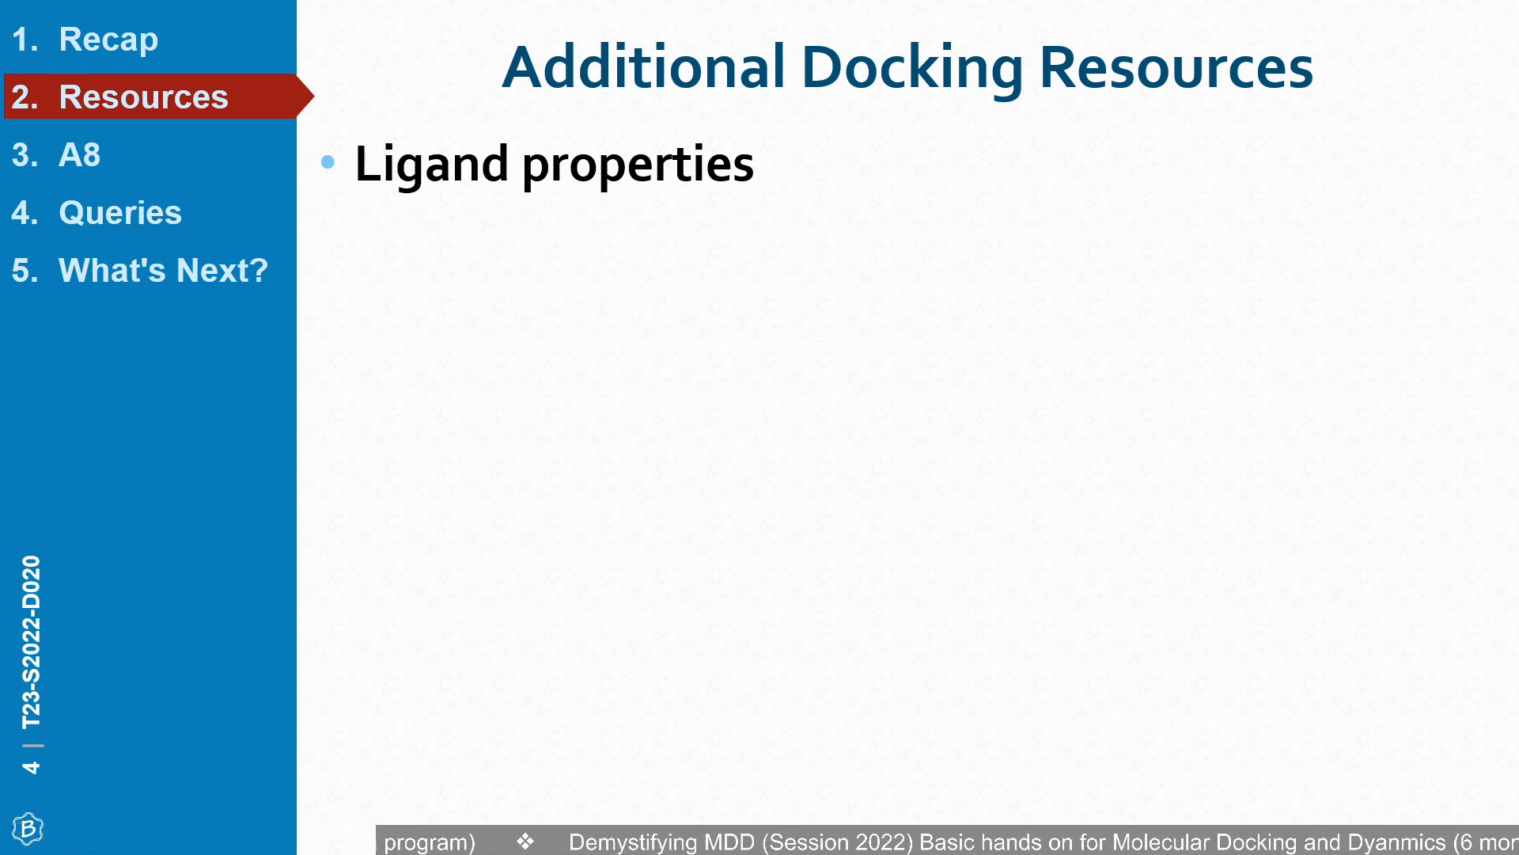
pyautogui.hotkey('alt', 'Tab')
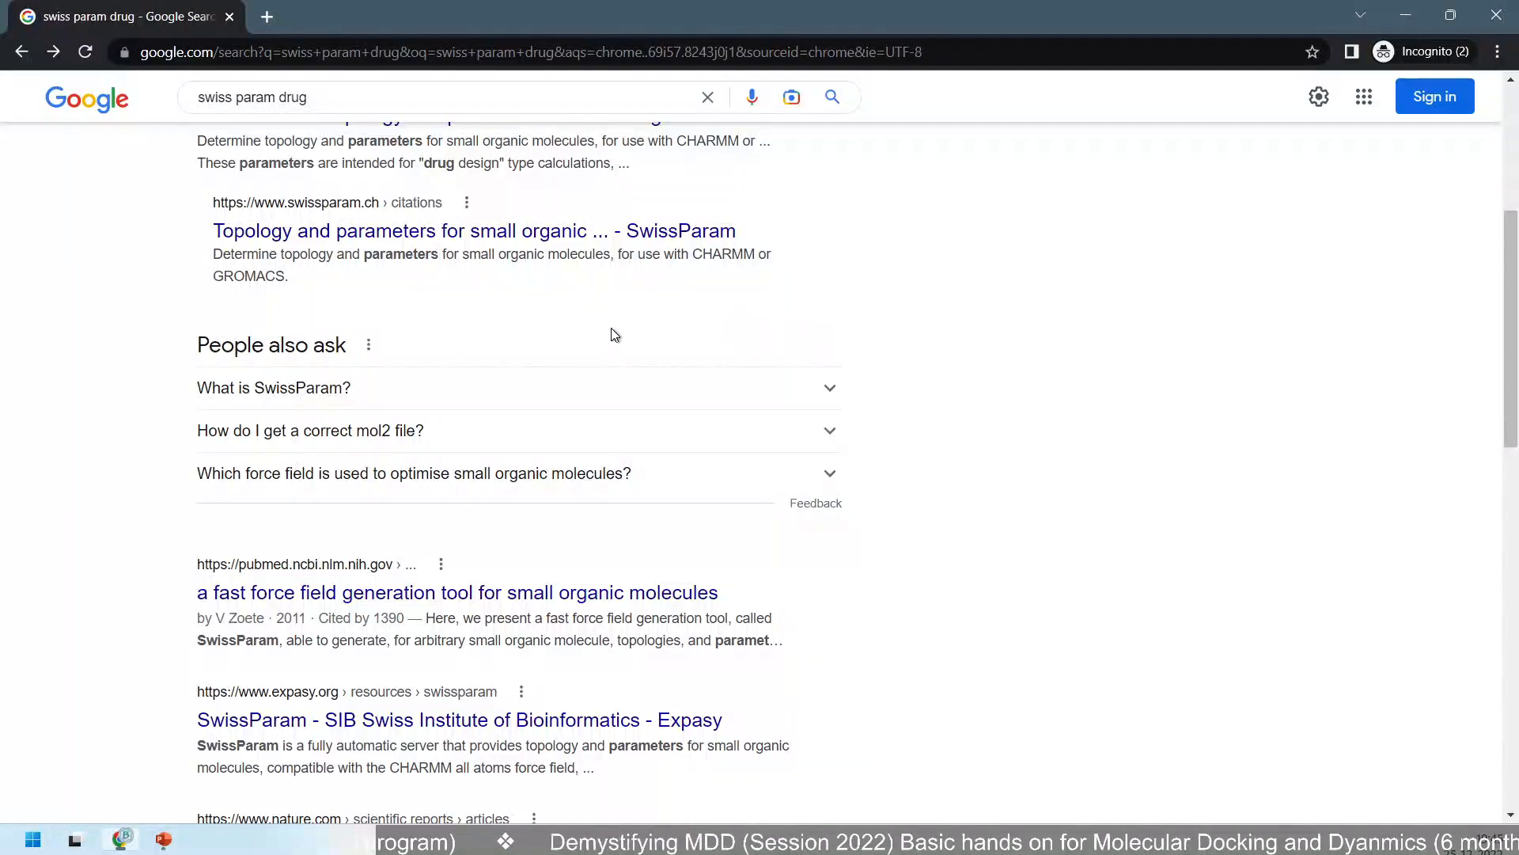
pyautogui.scroll(-1, 534, 548)
pyautogui.scroll(6, 610, 529)
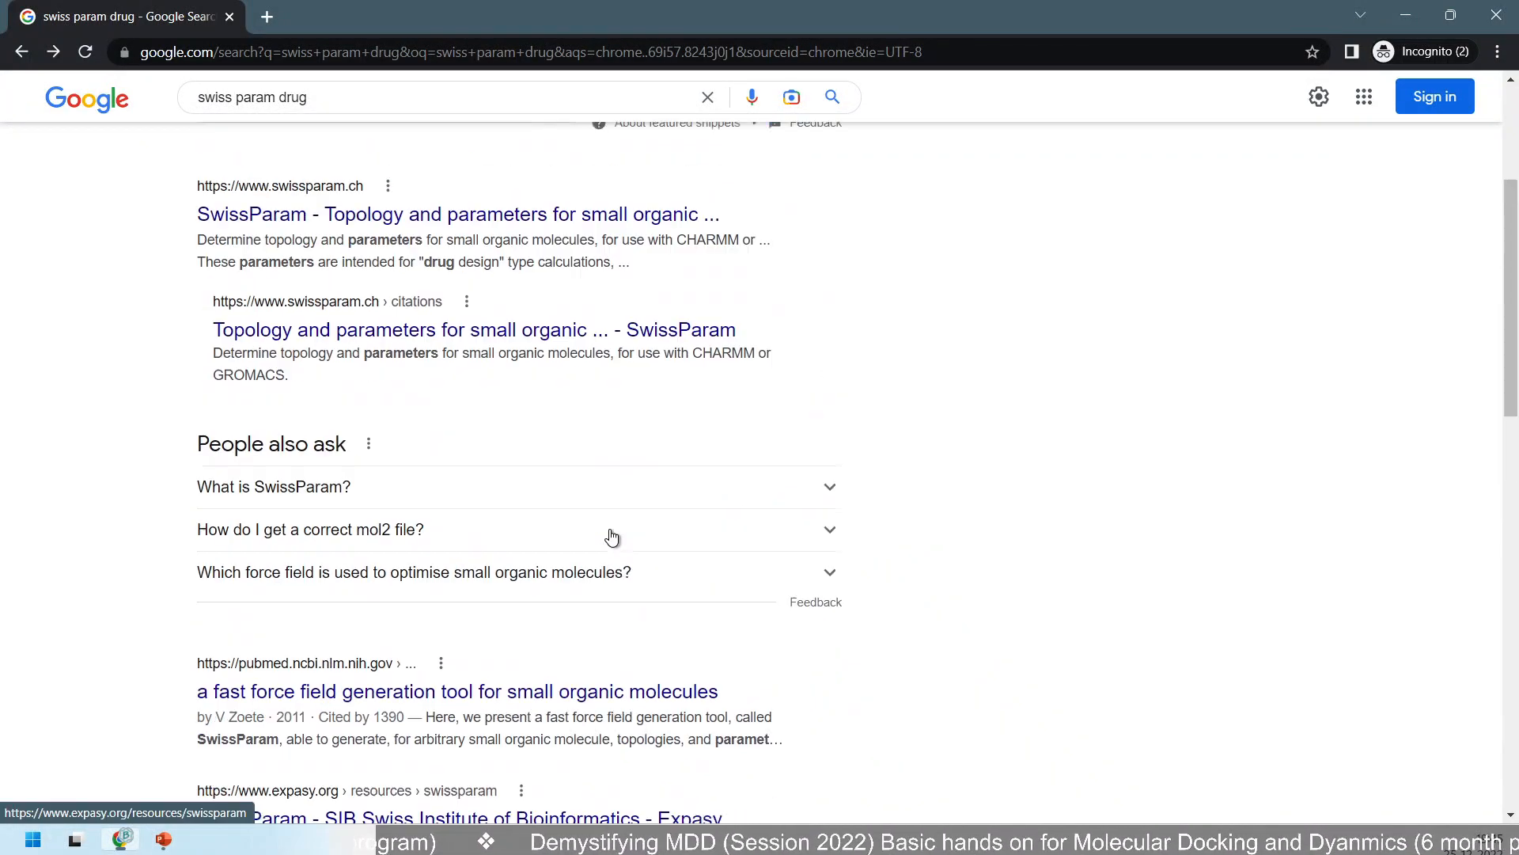
# Refine the Google search to "swiss param drug properties" and open the SwissADME website from the results.
pyautogui.click(380, 131)
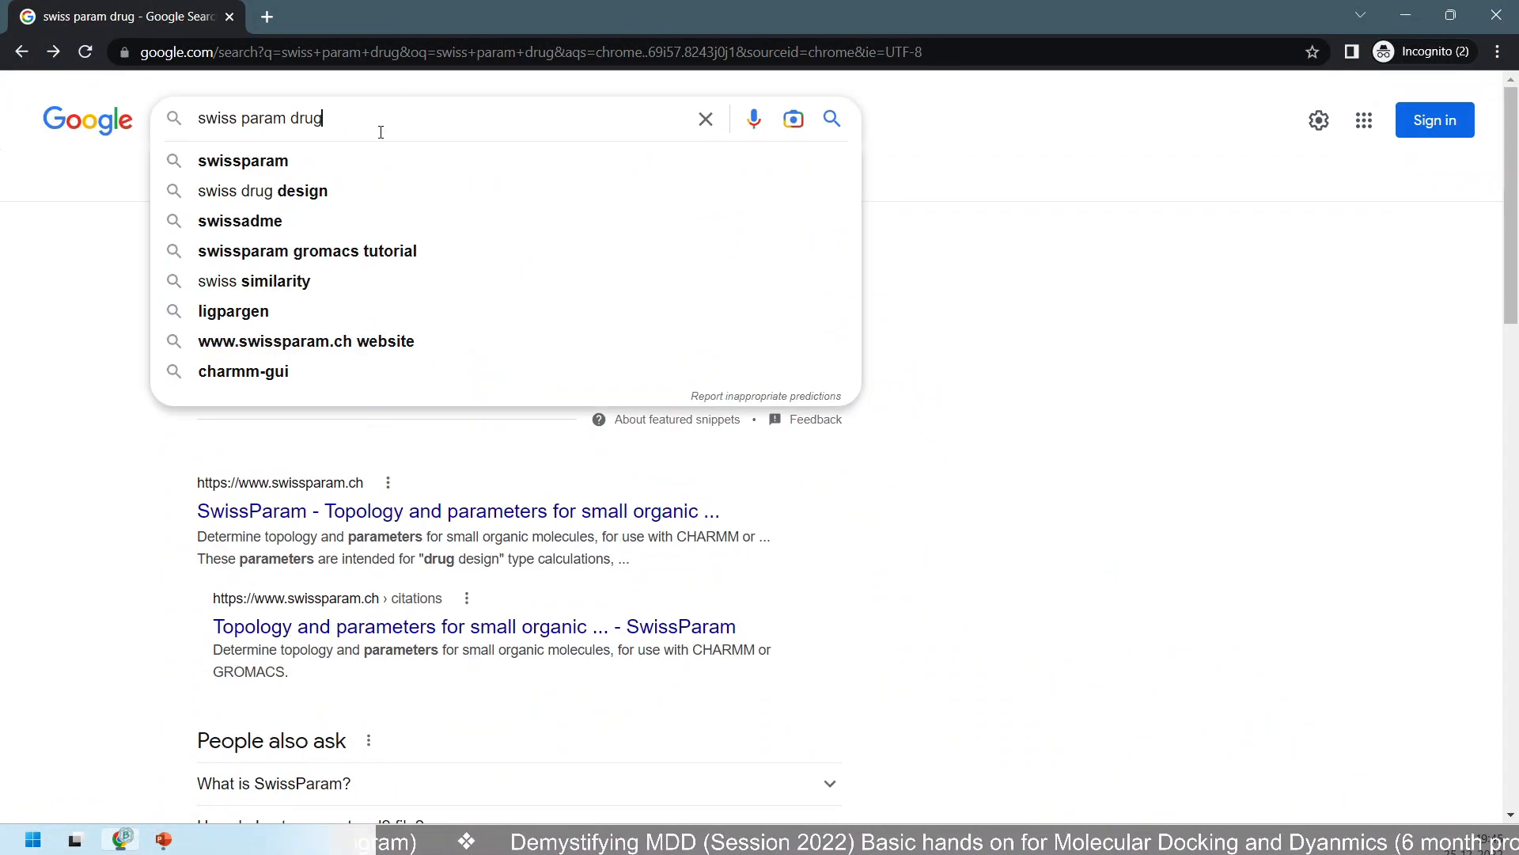
pyautogui.write('b')
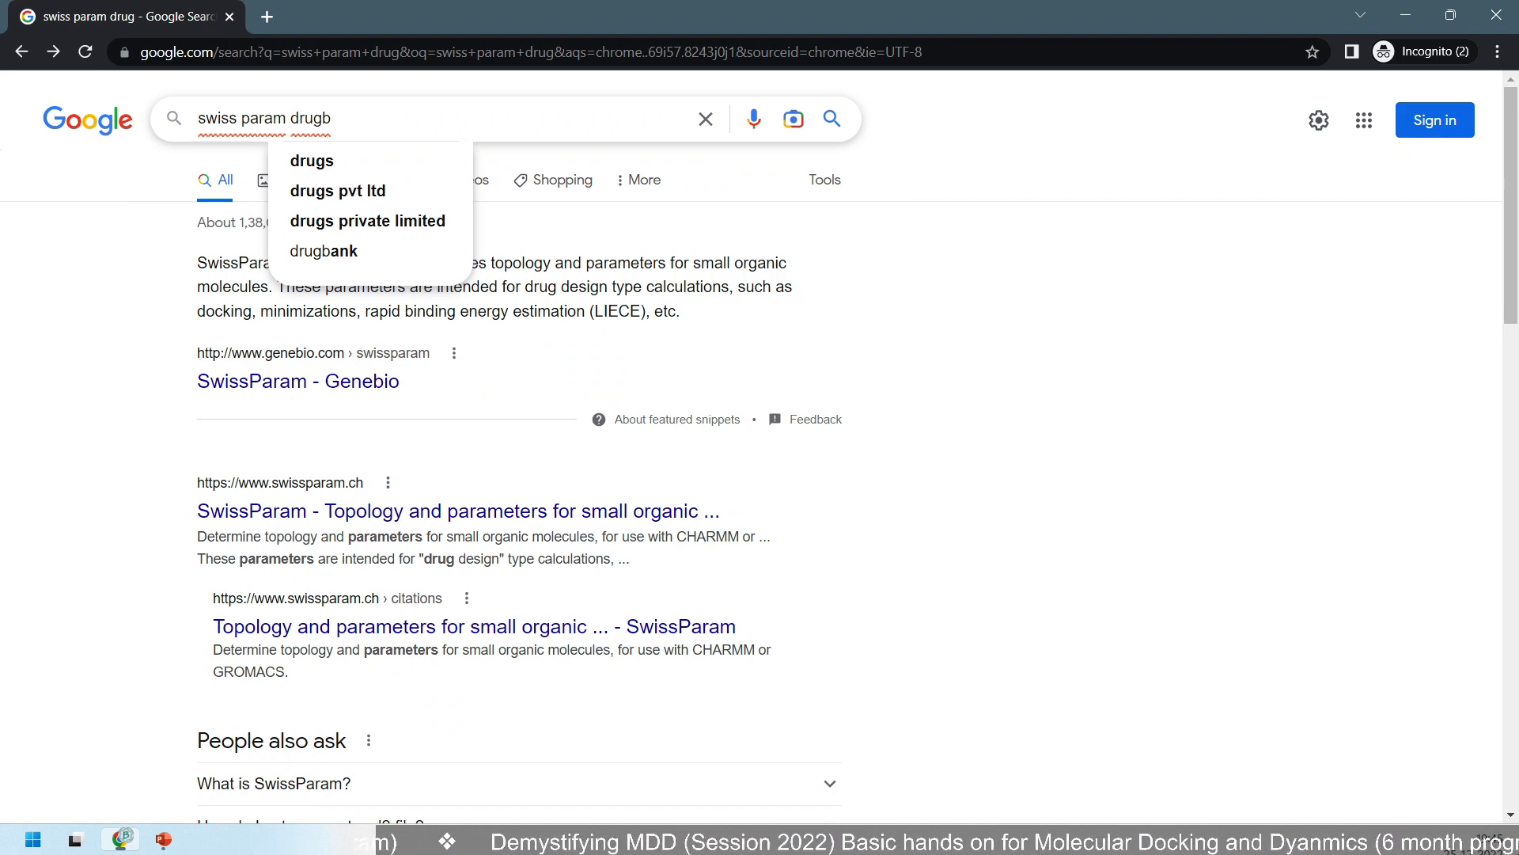
pyautogui.press('BackSpace')
pyautogui.write('properti')
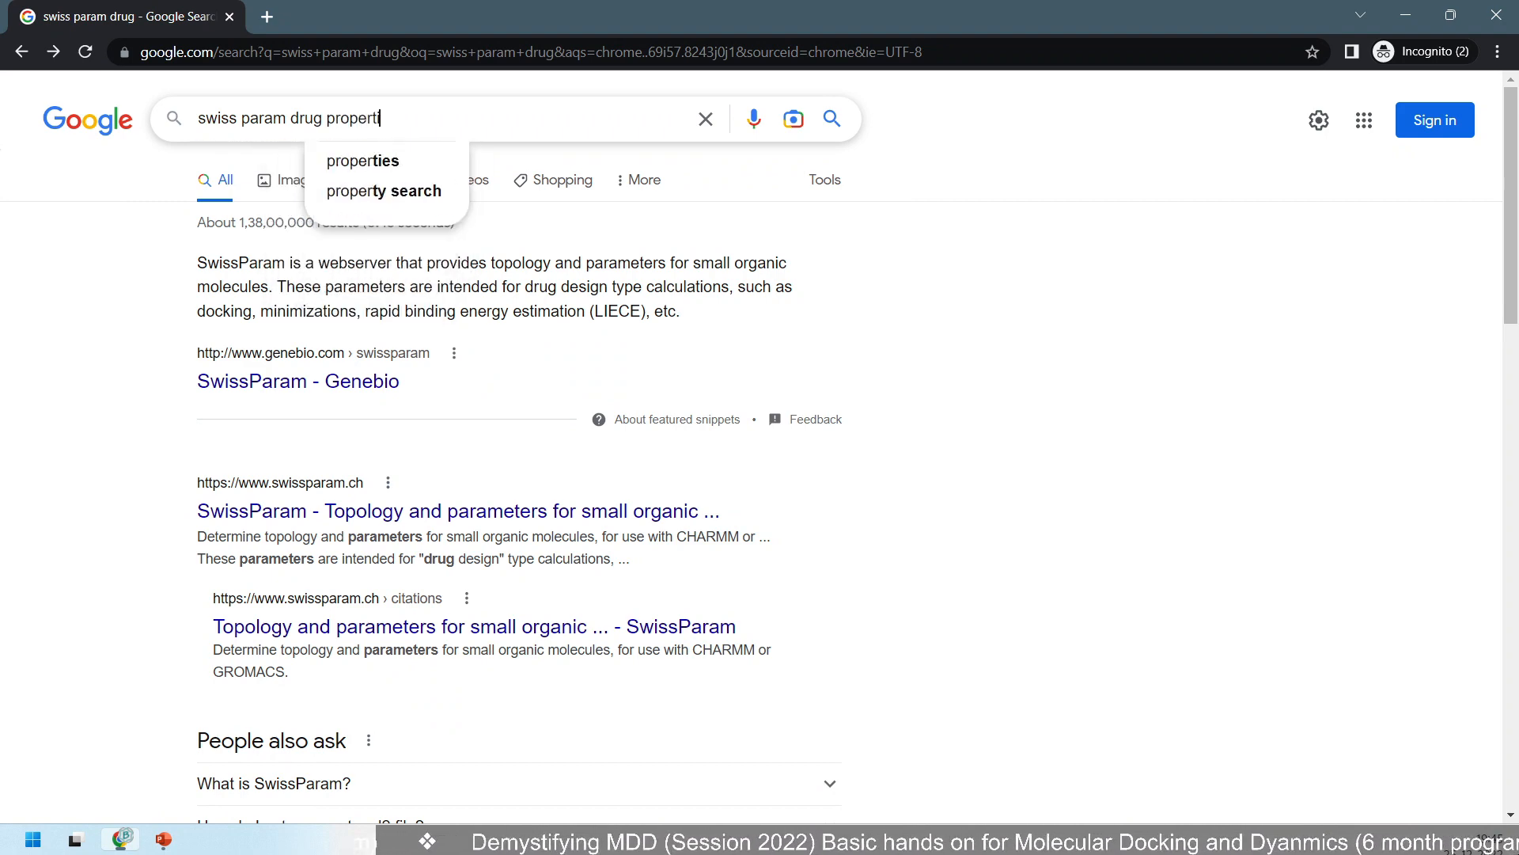
pyautogui.write('es')
pyautogui.press('Return')
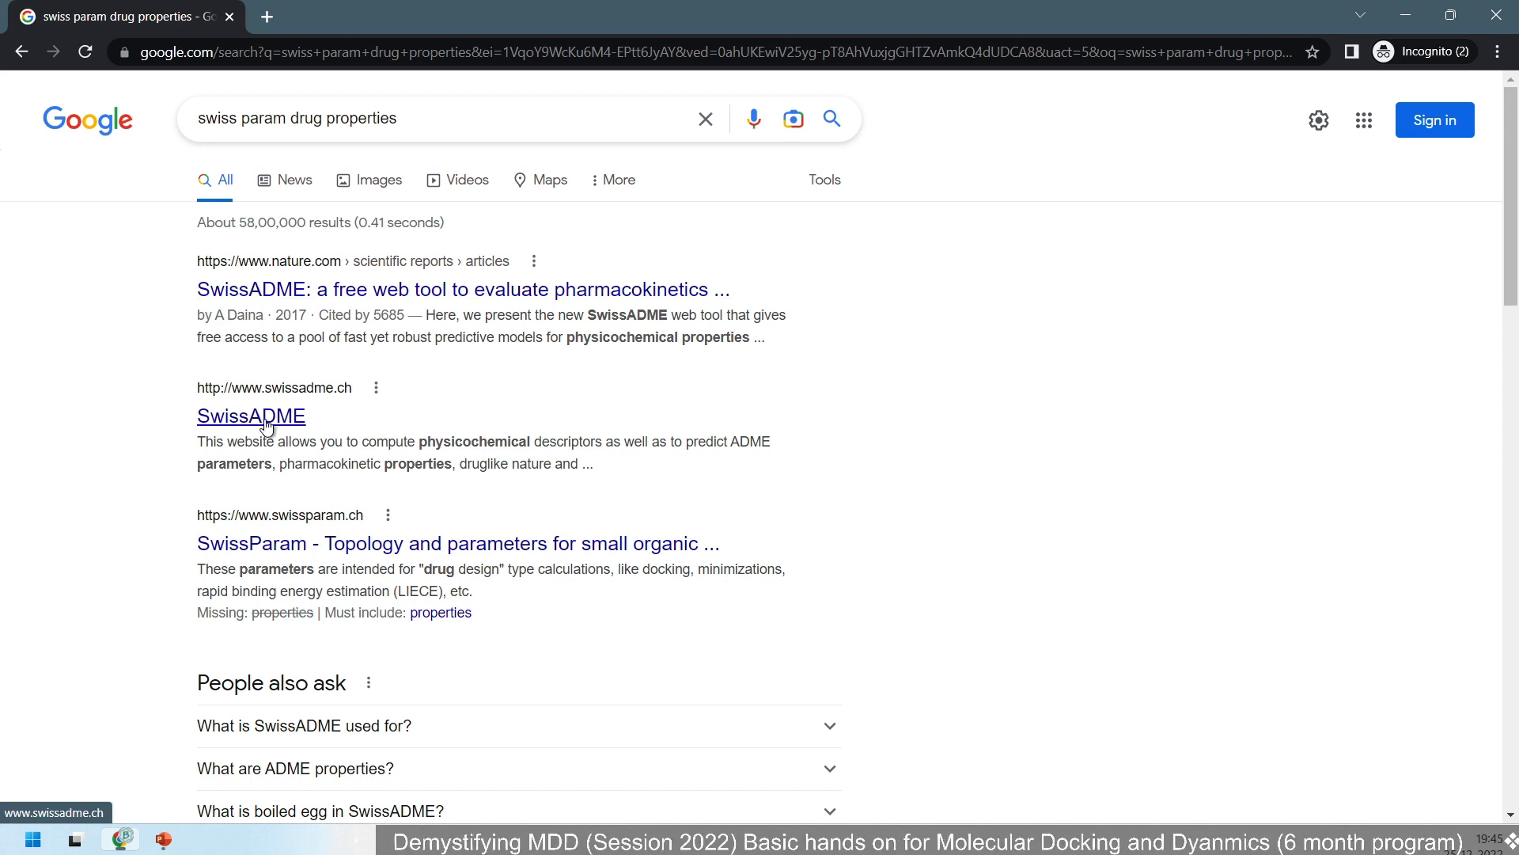
pyautogui.click(255, 416)
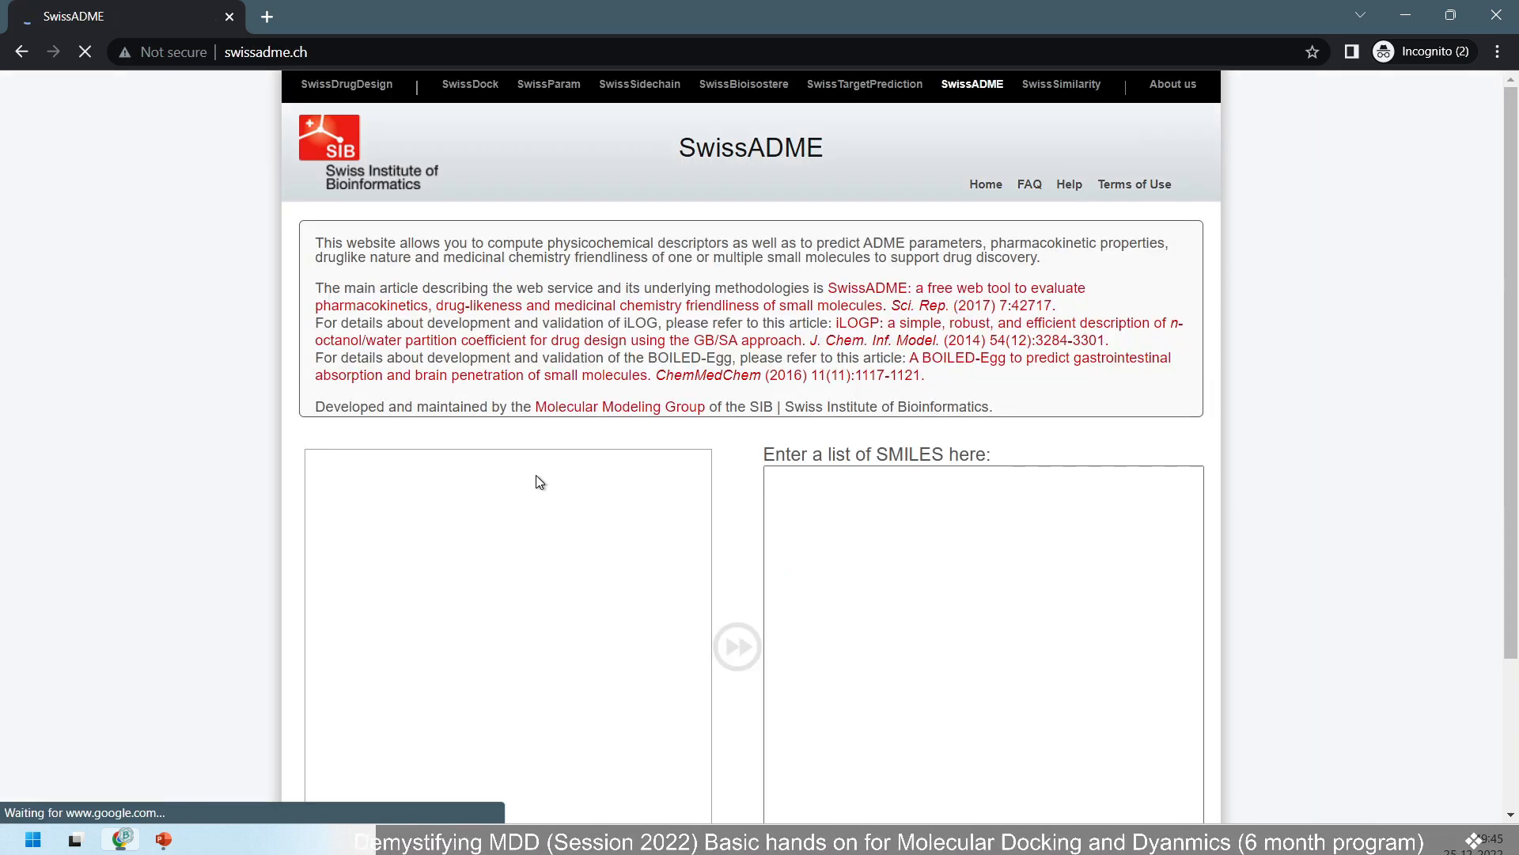
# Review the SwissADME page's molecule editor and SMILES list box, and open a new browser tab alongside it.
pyautogui.scroll(-3, 177, 440)
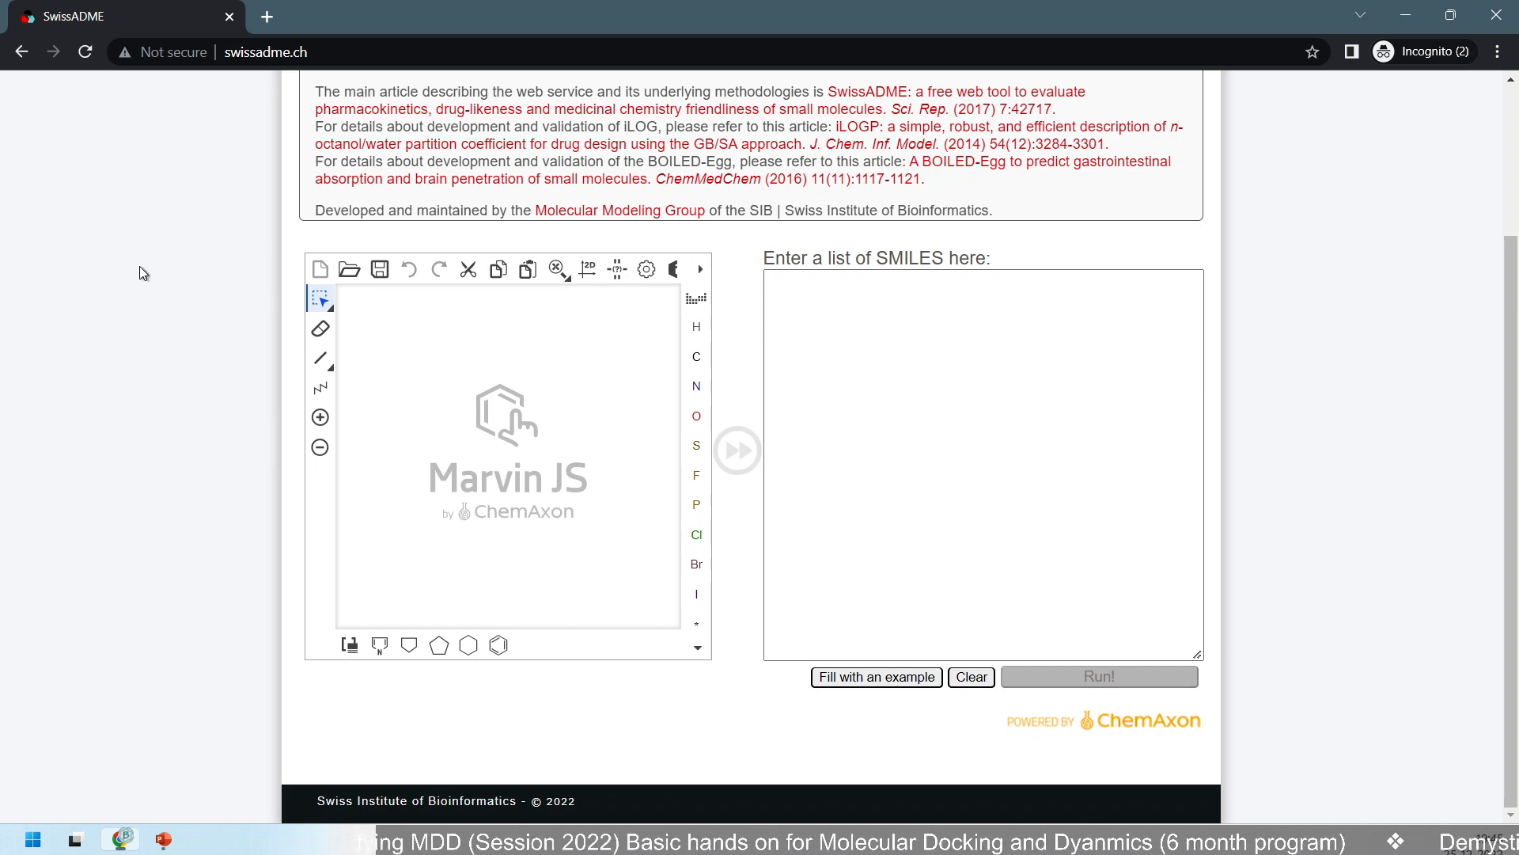
pyautogui.scroll(3, 139, 266)
pyautogui.click(267, 17)
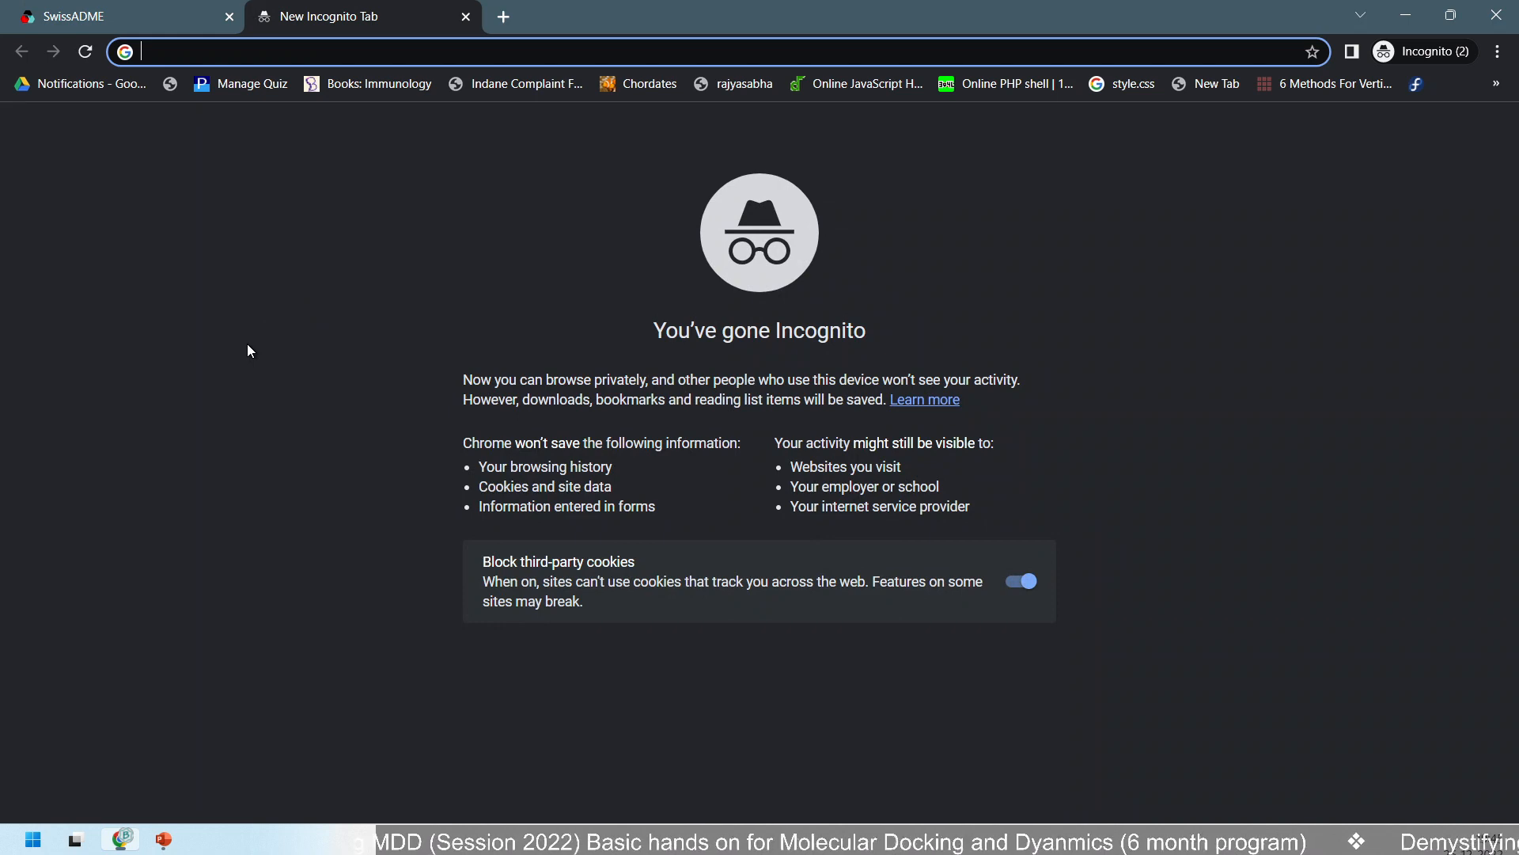
pyautogui.click(134, 8)
pyautogui.scroll(-4, 208, 439)
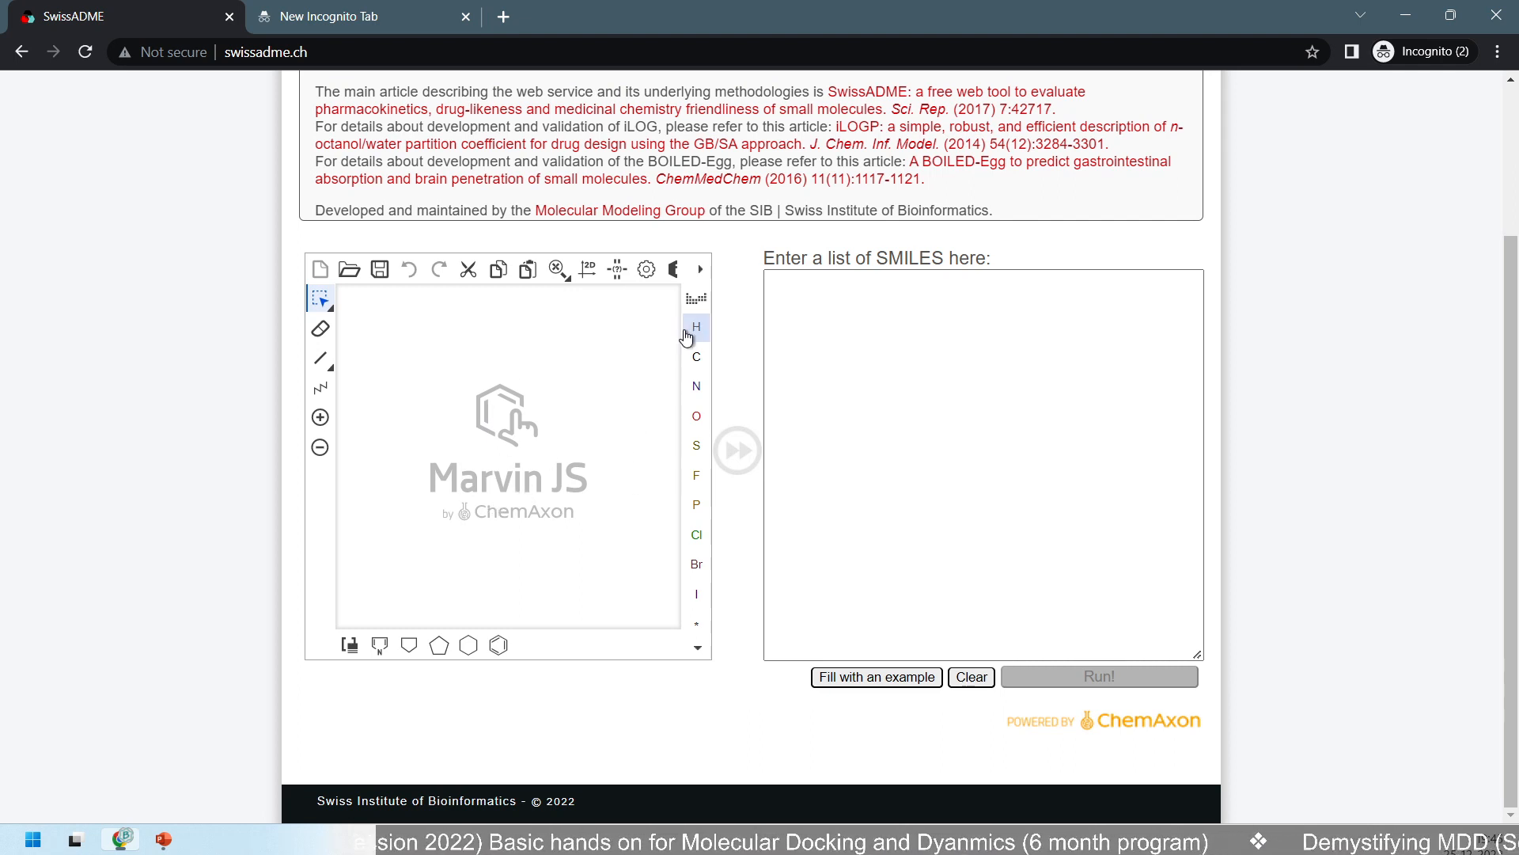
pyautogui.click(791, 443)
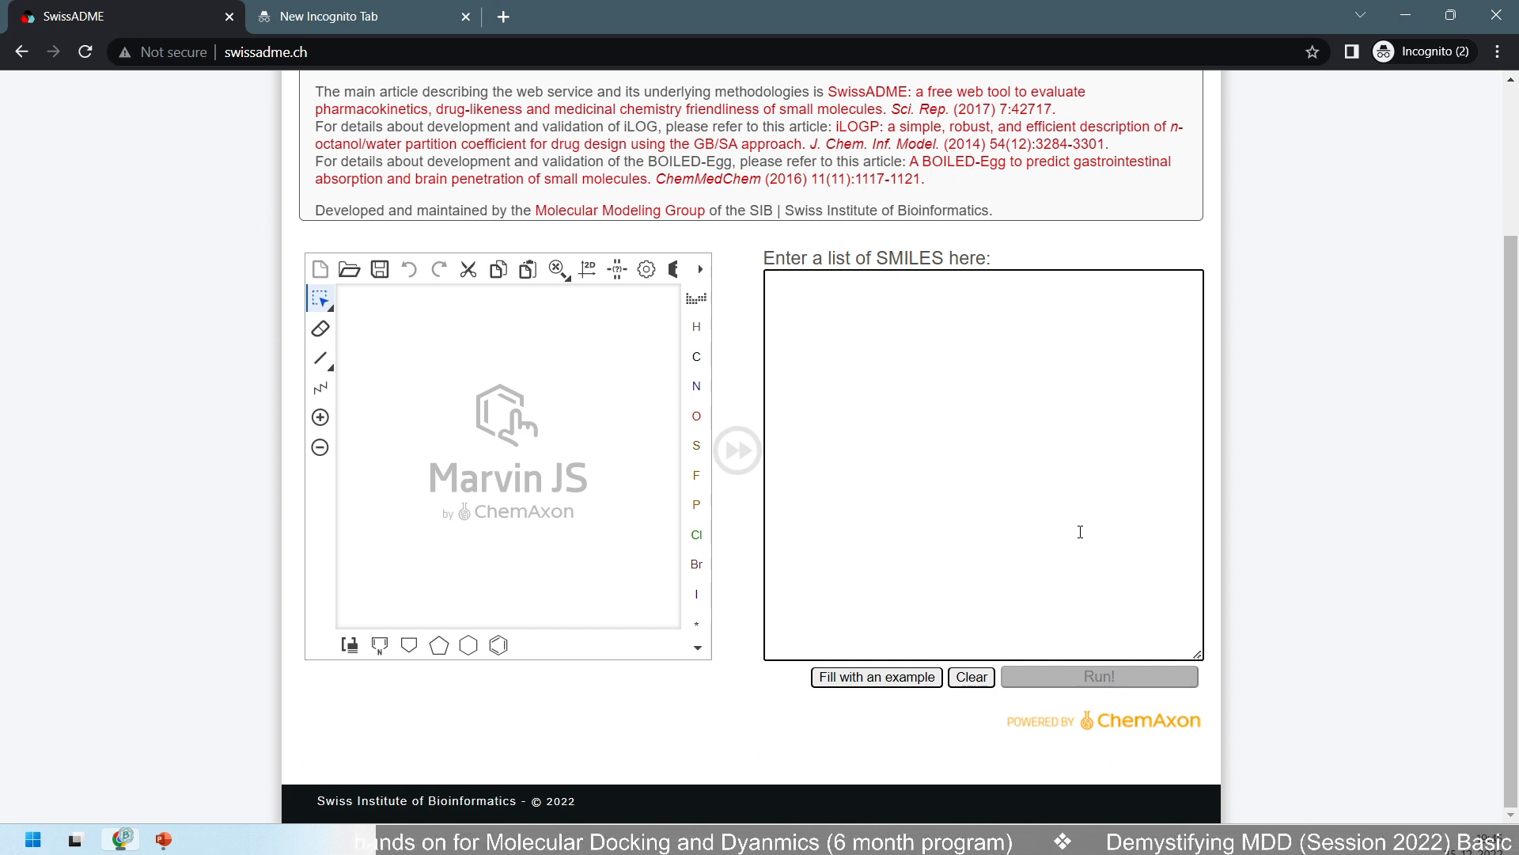
pyautogui.click(1016, 554)
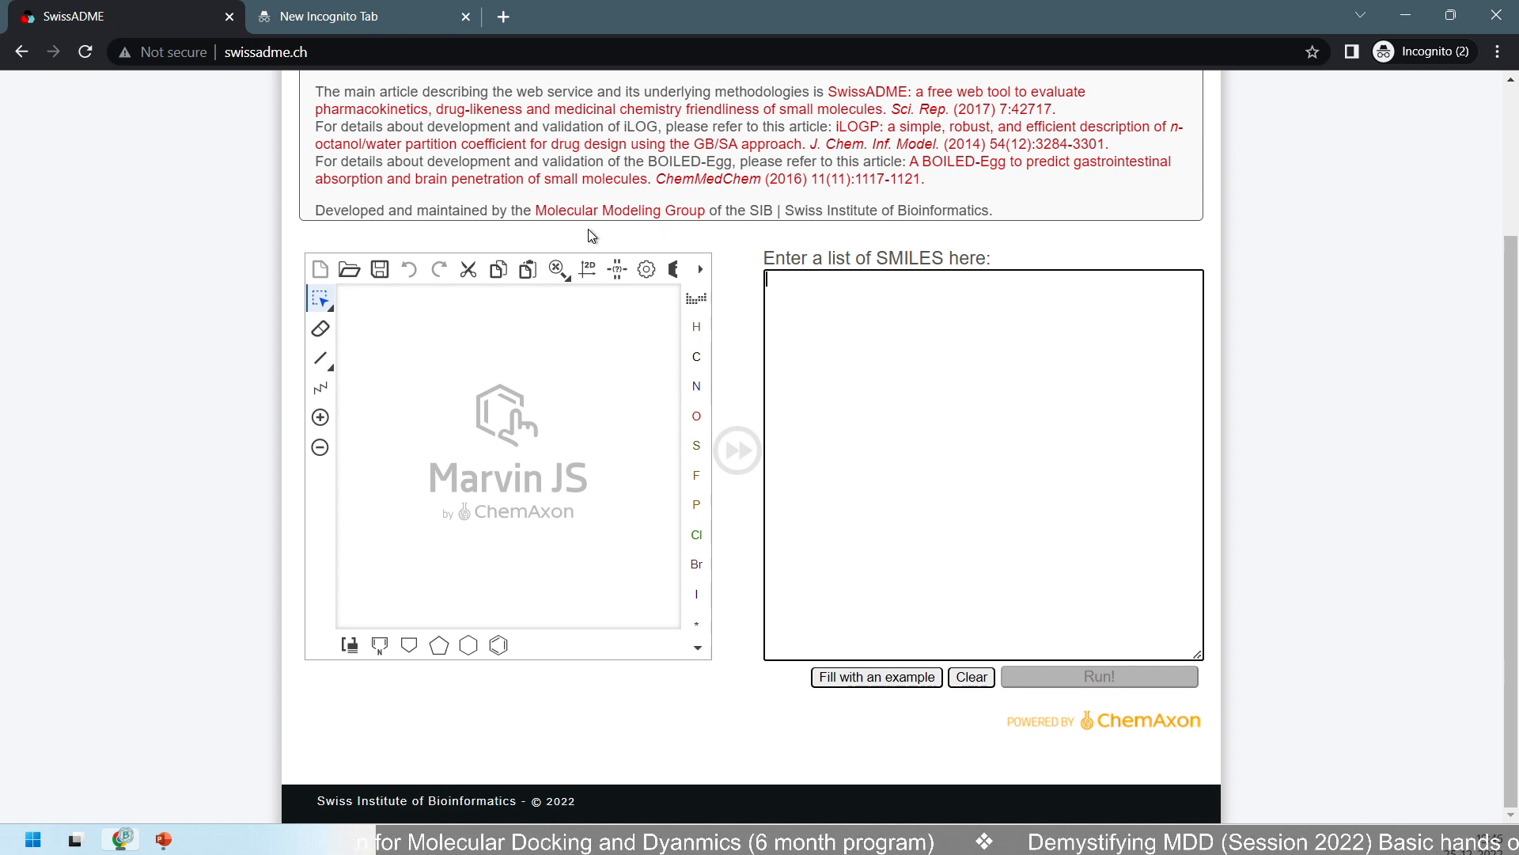
pyautogui.scroll(3, 205, 213)
pyautogui.scroll(-3, 204, 212)
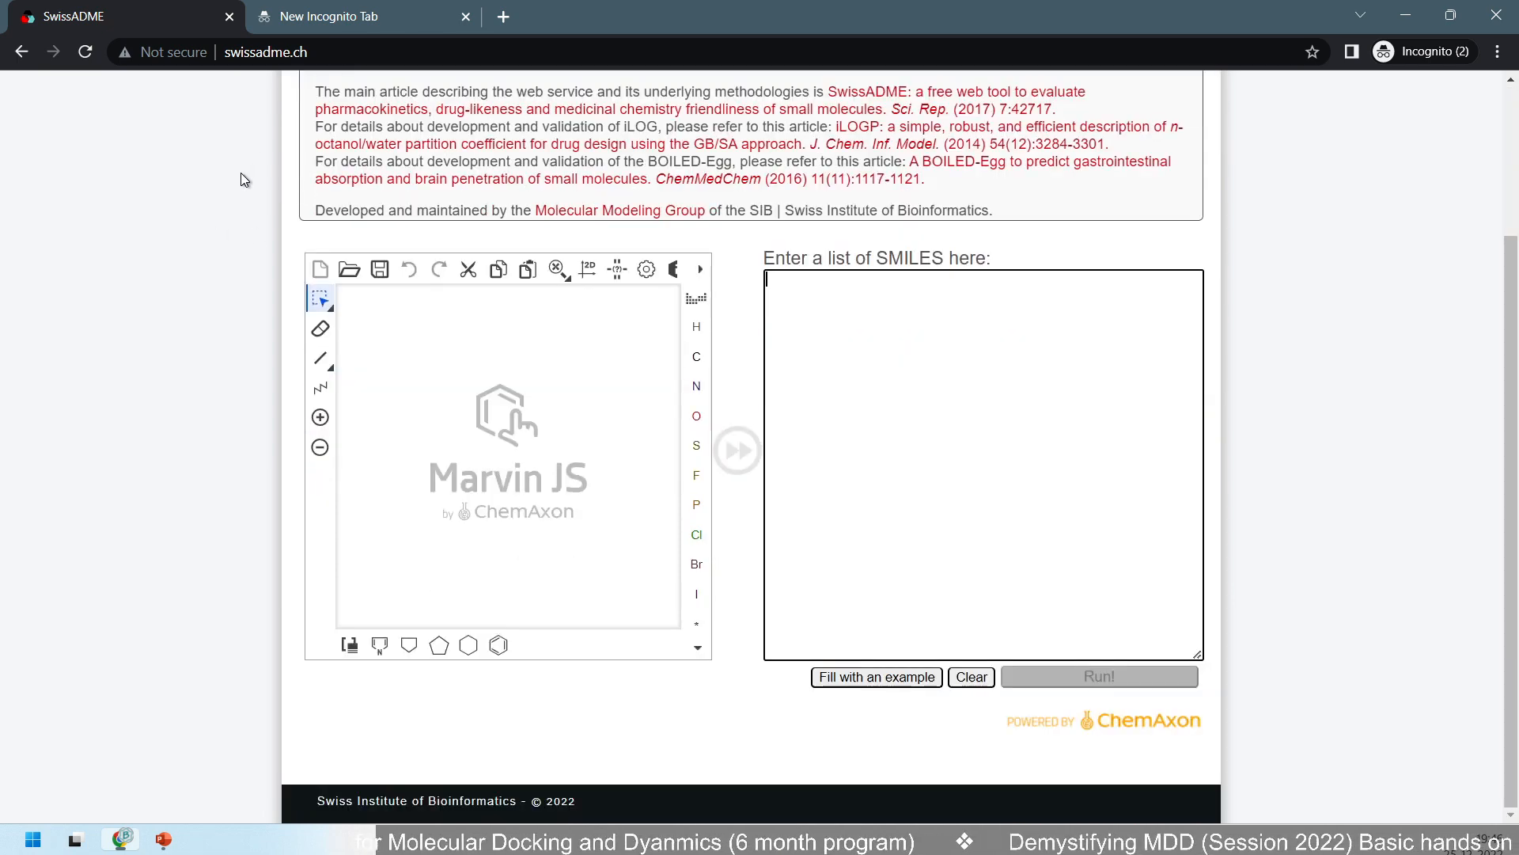
# Search for "pubchem" in the empty browser tab and open the PubChem website.
pyautogui.click(373, 9)
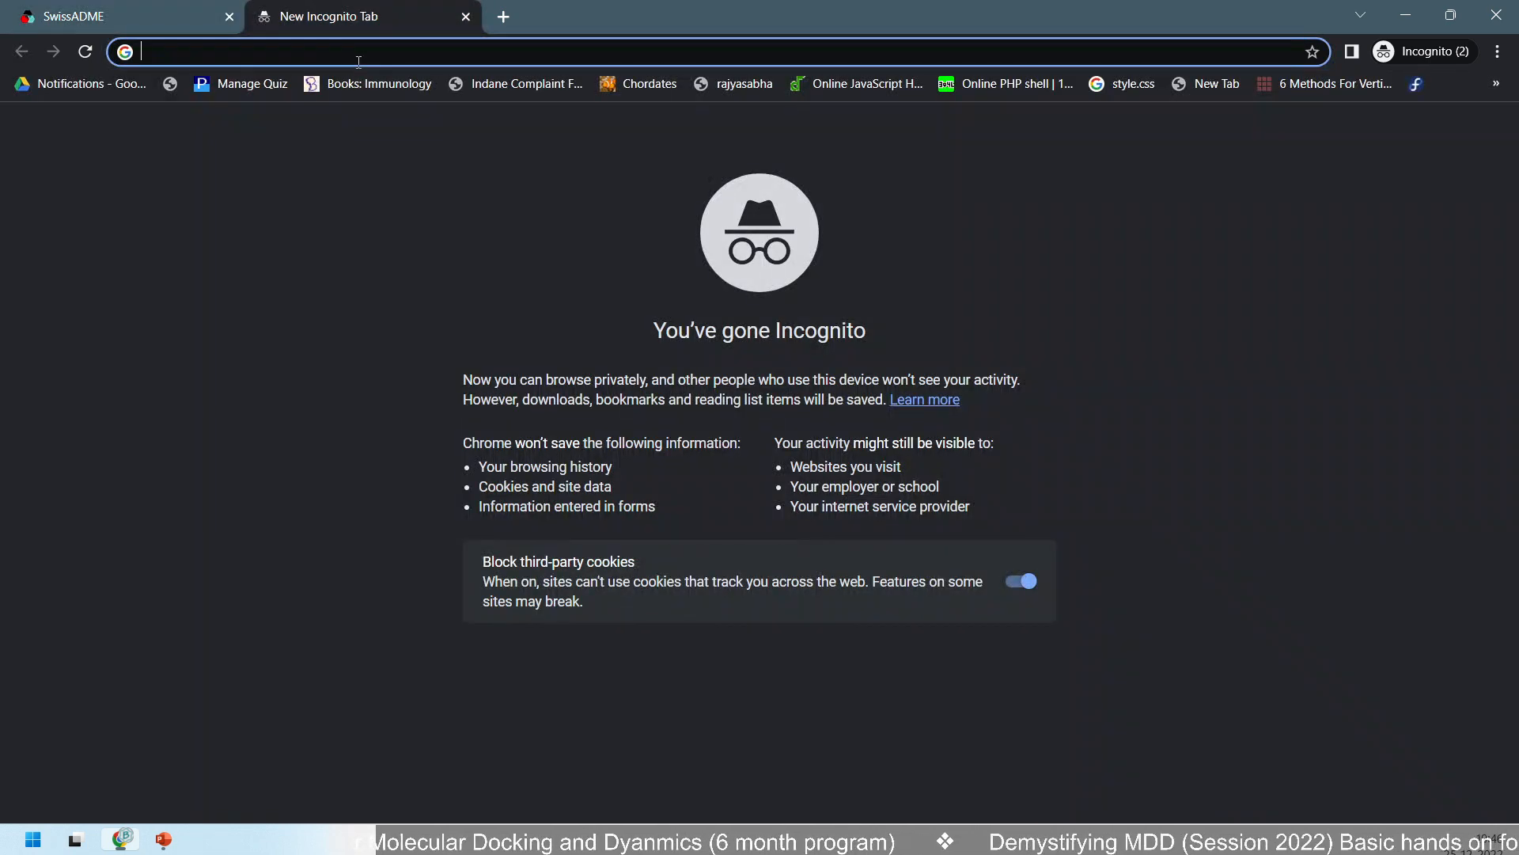
pyautogui.write('pu')
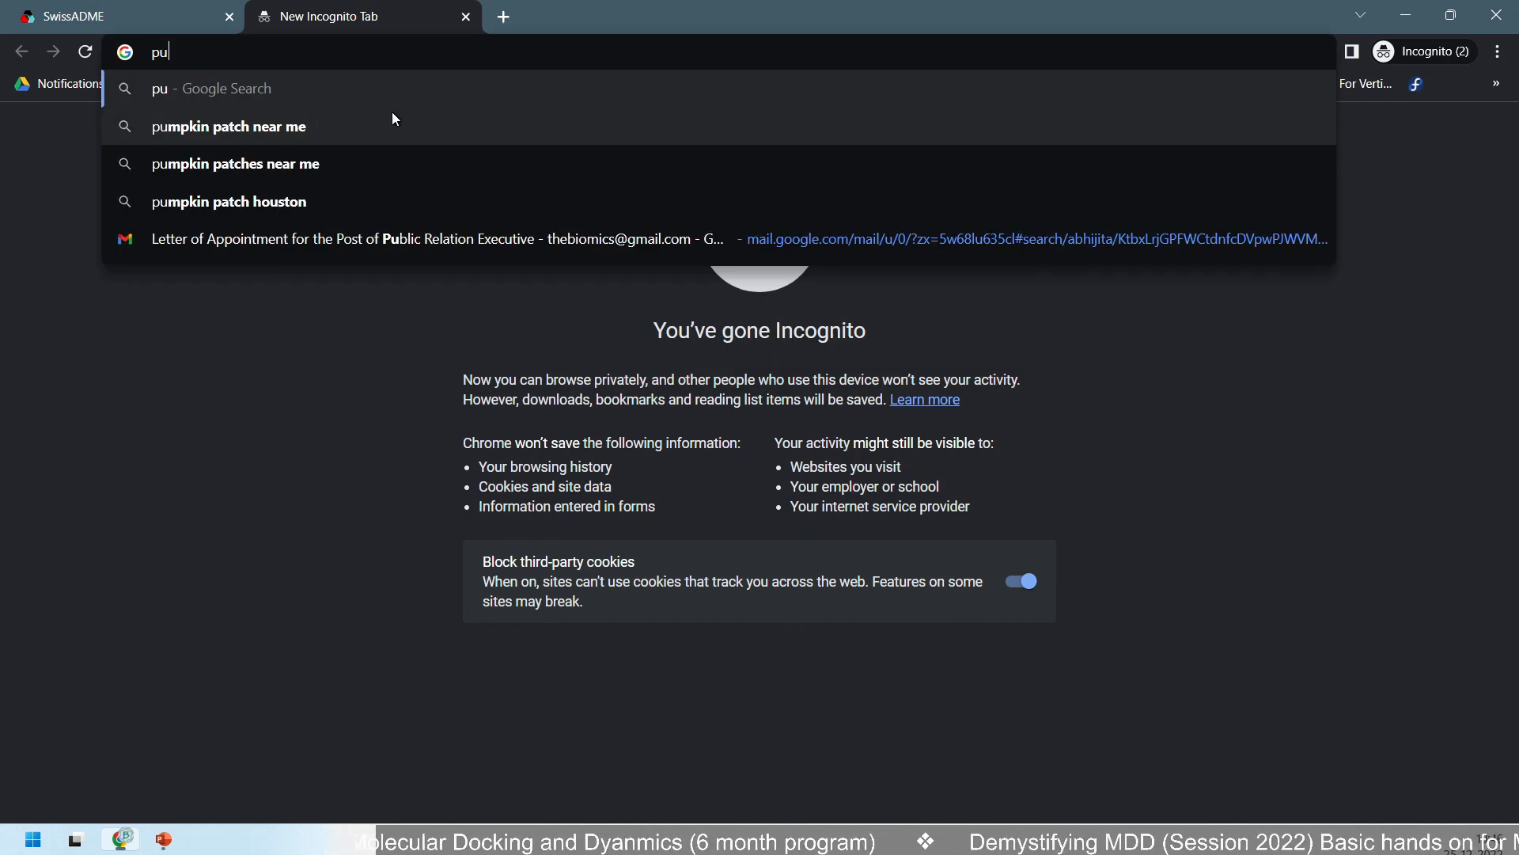
pyautogui.write('bc')
pyautogui.press('BackSpace')
pyautogui.write('b')
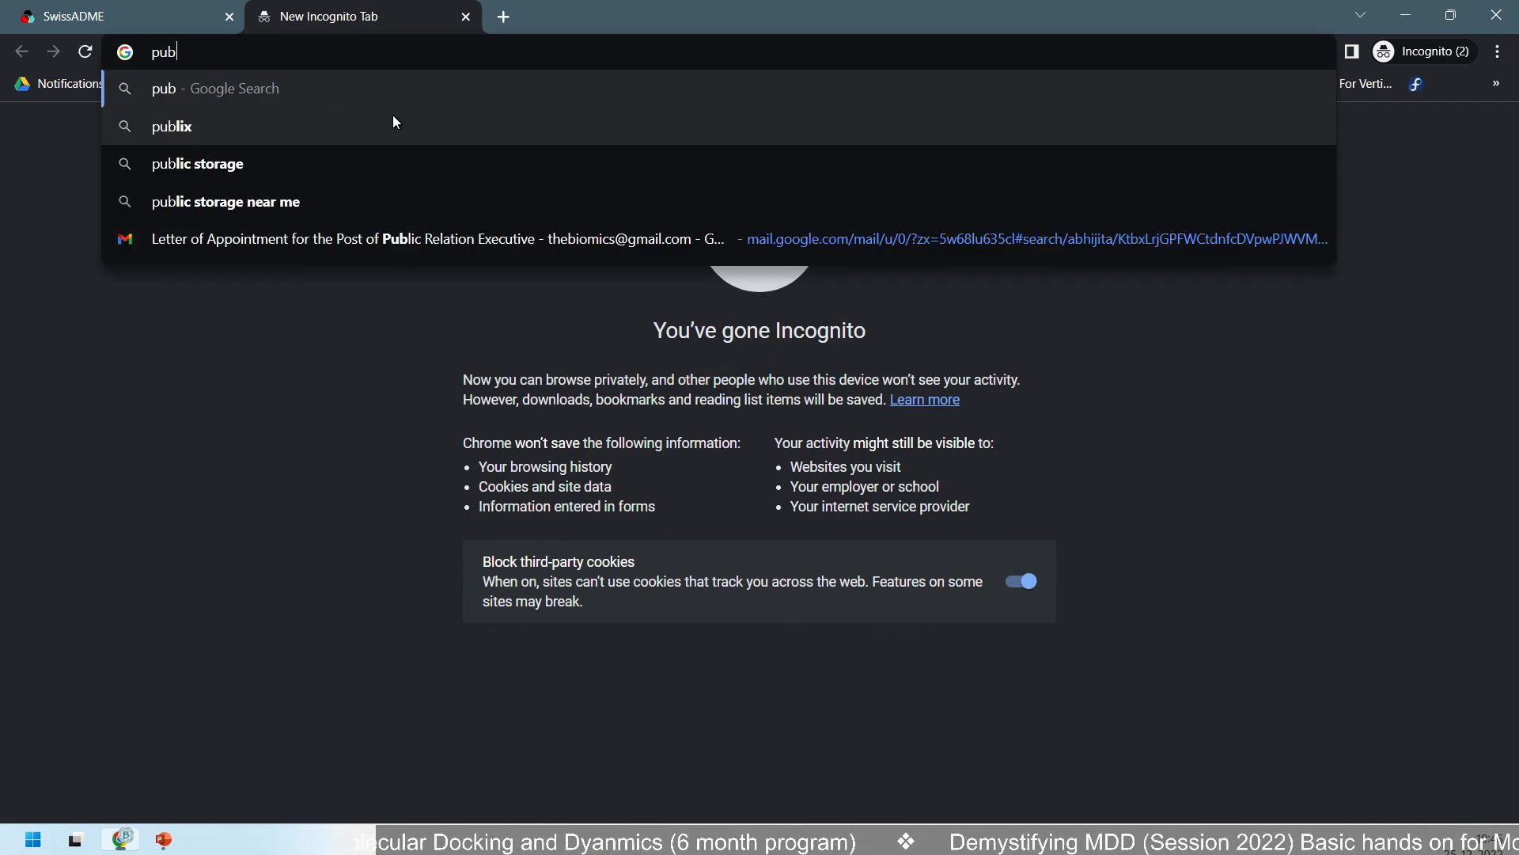
pyautogui.write('chem')
pyautogui.press('Return')
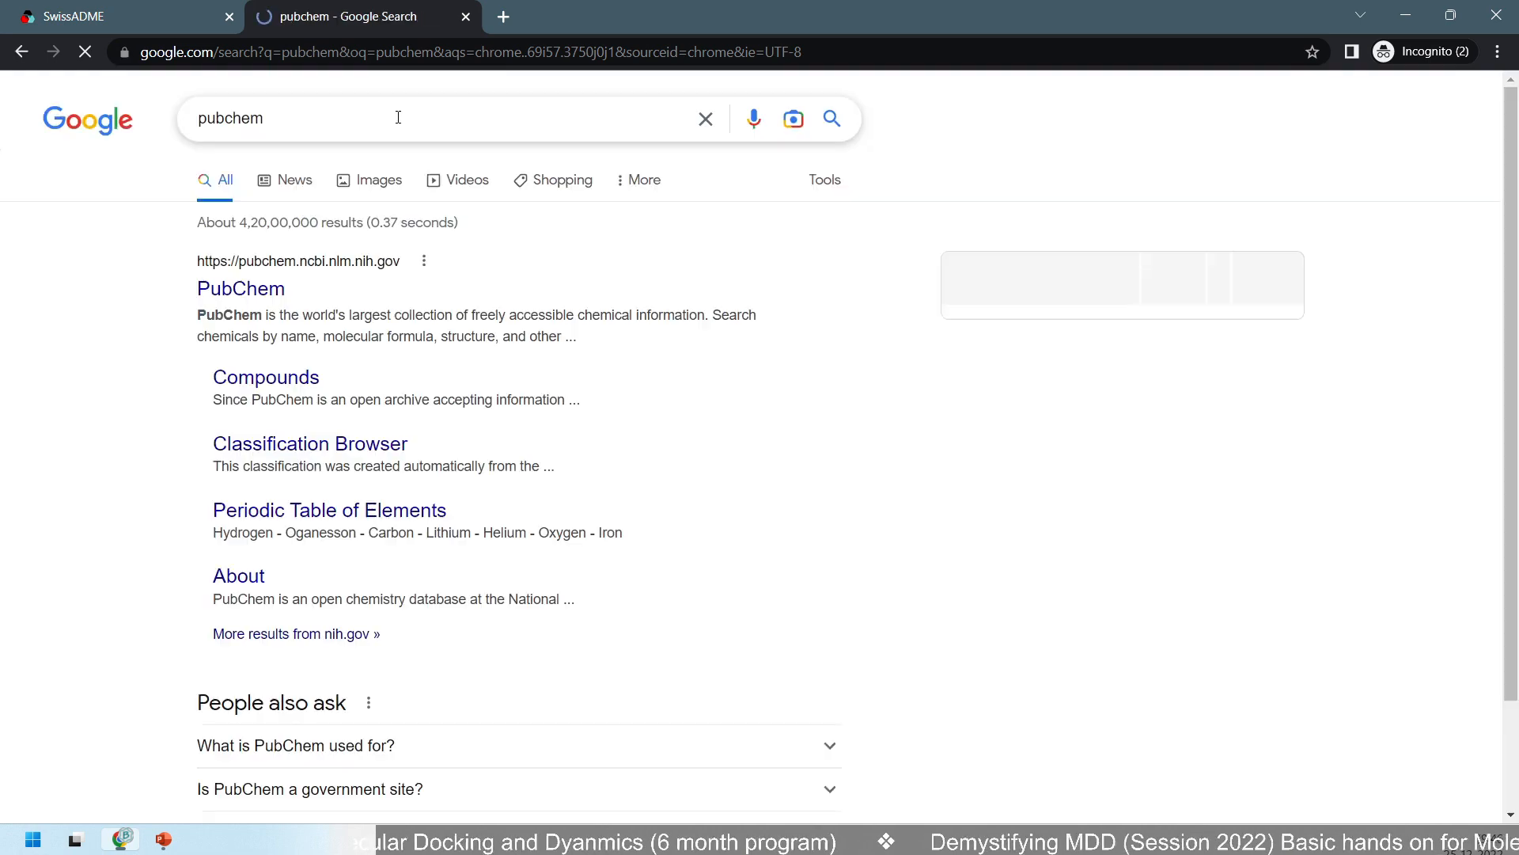
pyautogui.click(223, 298)
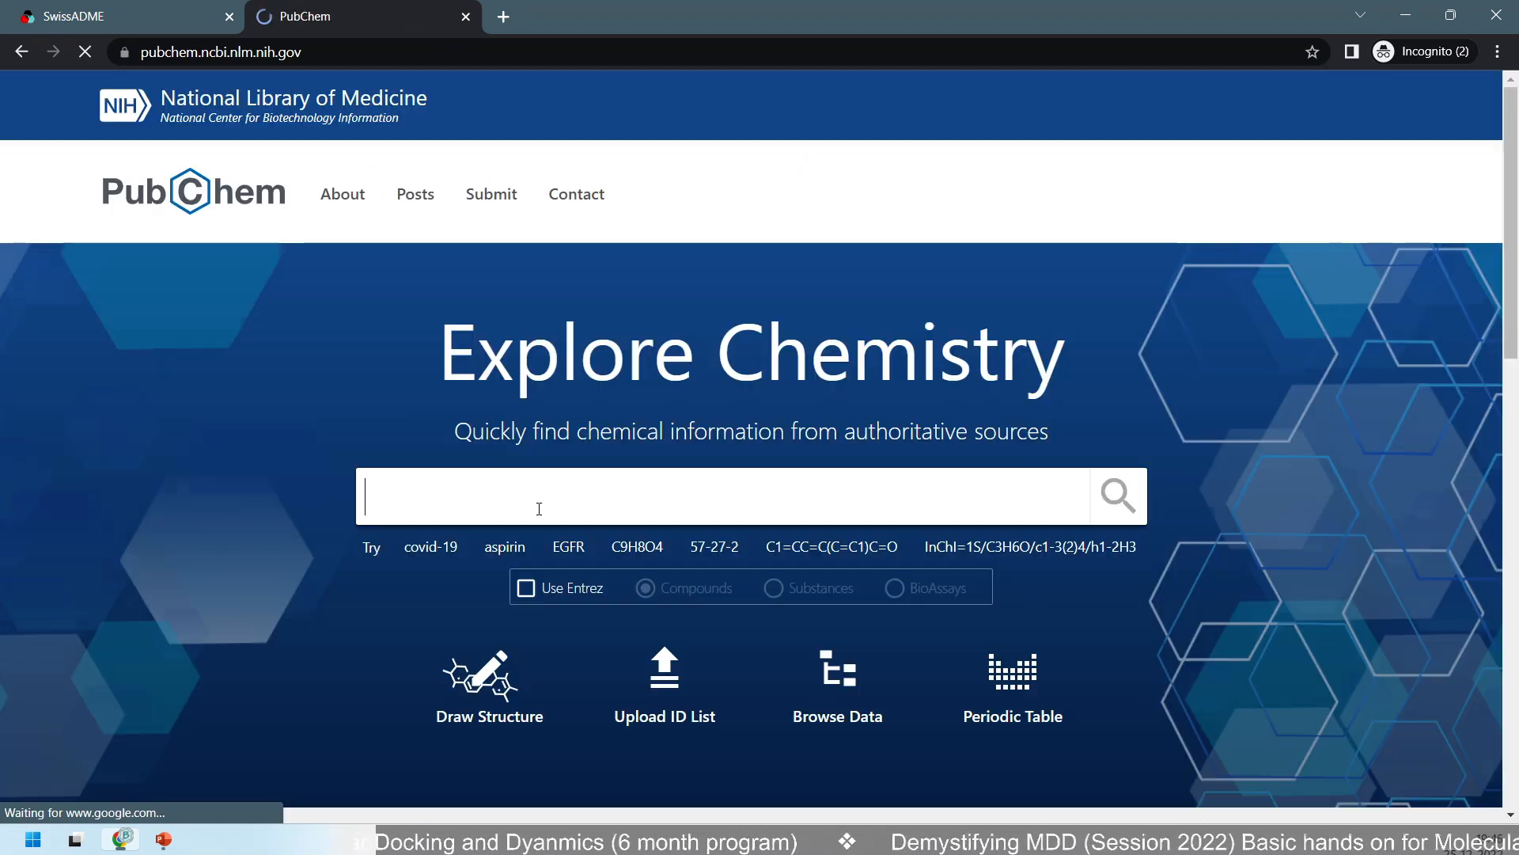
# Run PubChem's example search for EGFR and open the best-match EGFR Inhibitor compound page.
pyautogui.scroll(-3, 169, 606)
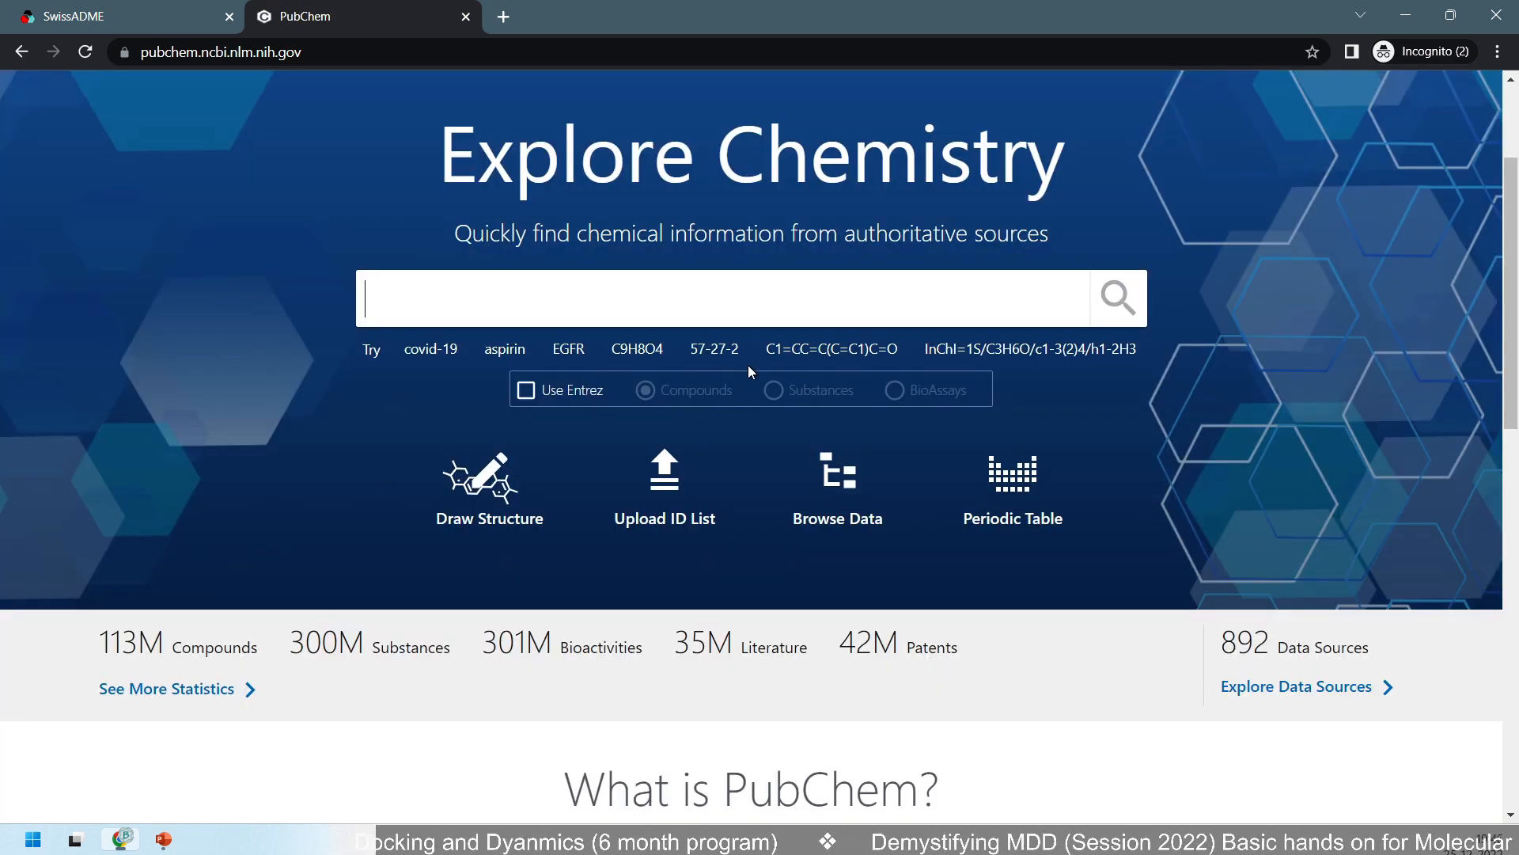
pyautogui.scroll(-5, 601, 554)
pyautogui.scroll(5, 573, 527)
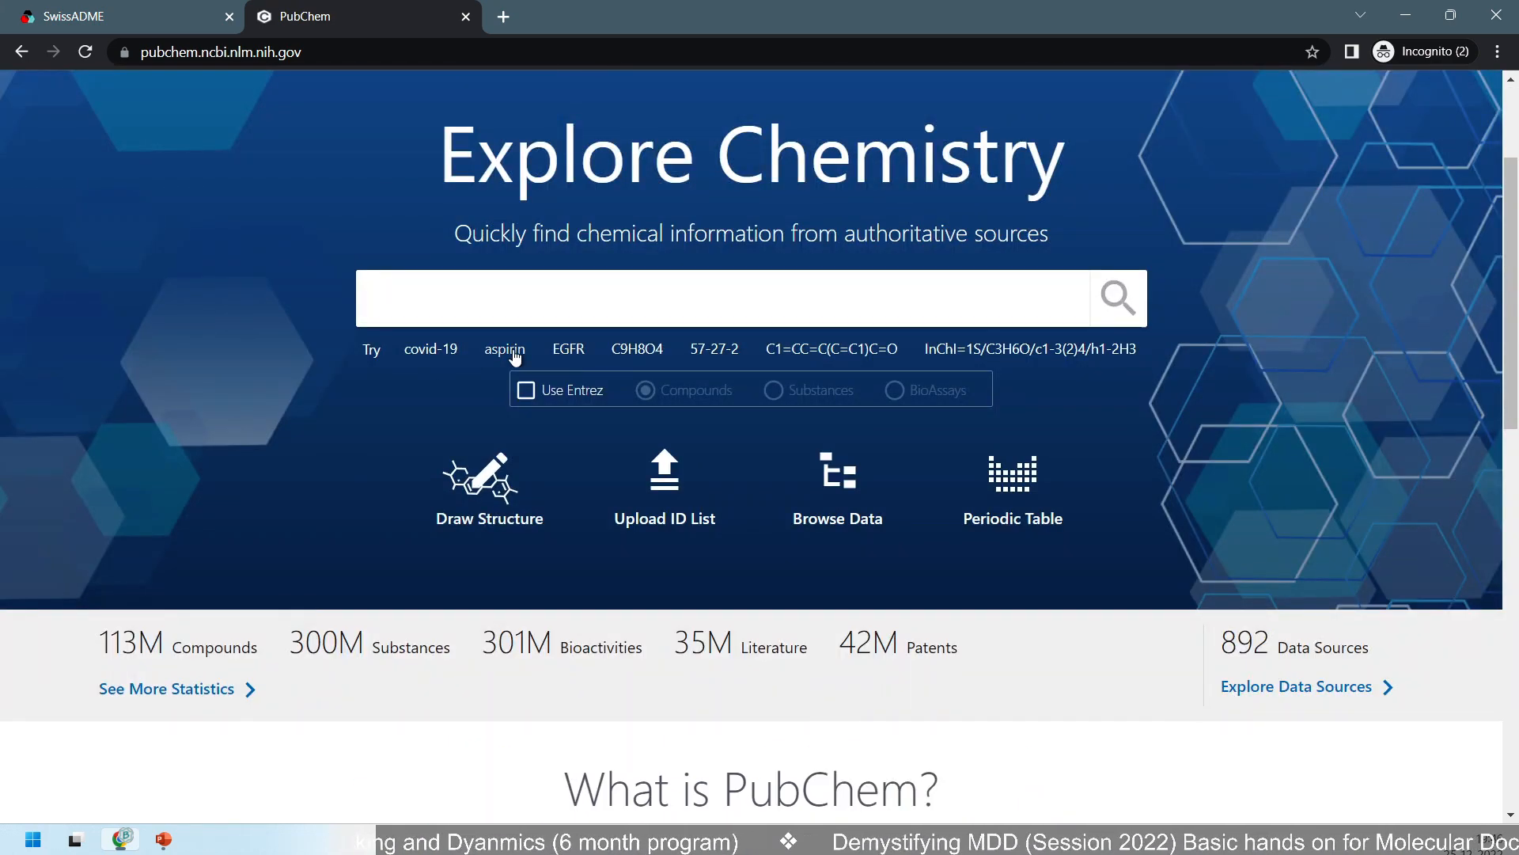
pyautogui.click(573, 348)
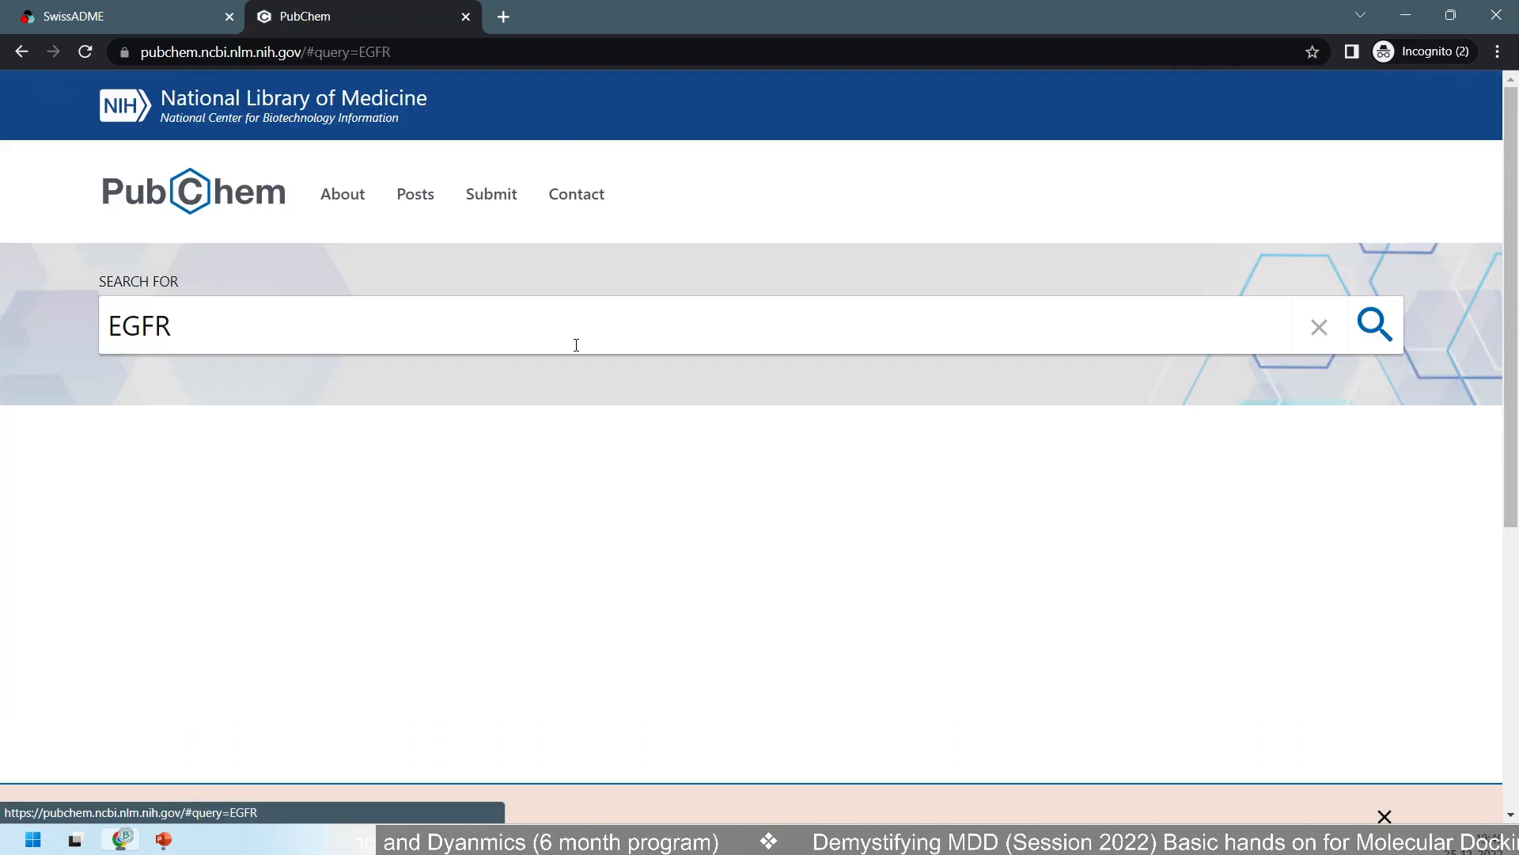
pyautogui.scroll(-5, 641, 497)
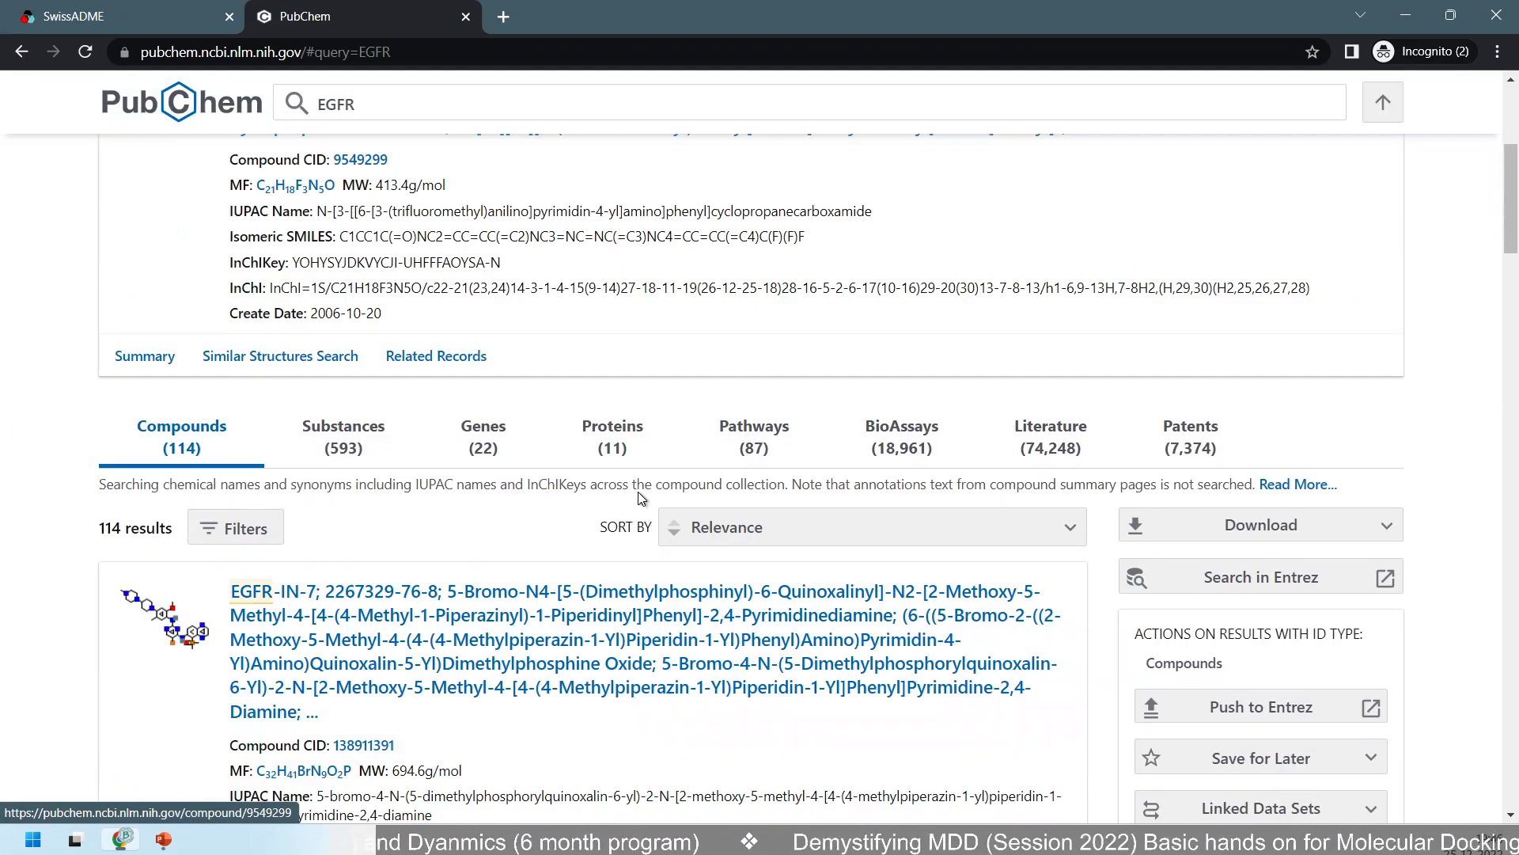
pyautogui.scroll(3, 641, 498)
pyautogui.click(310, 297)
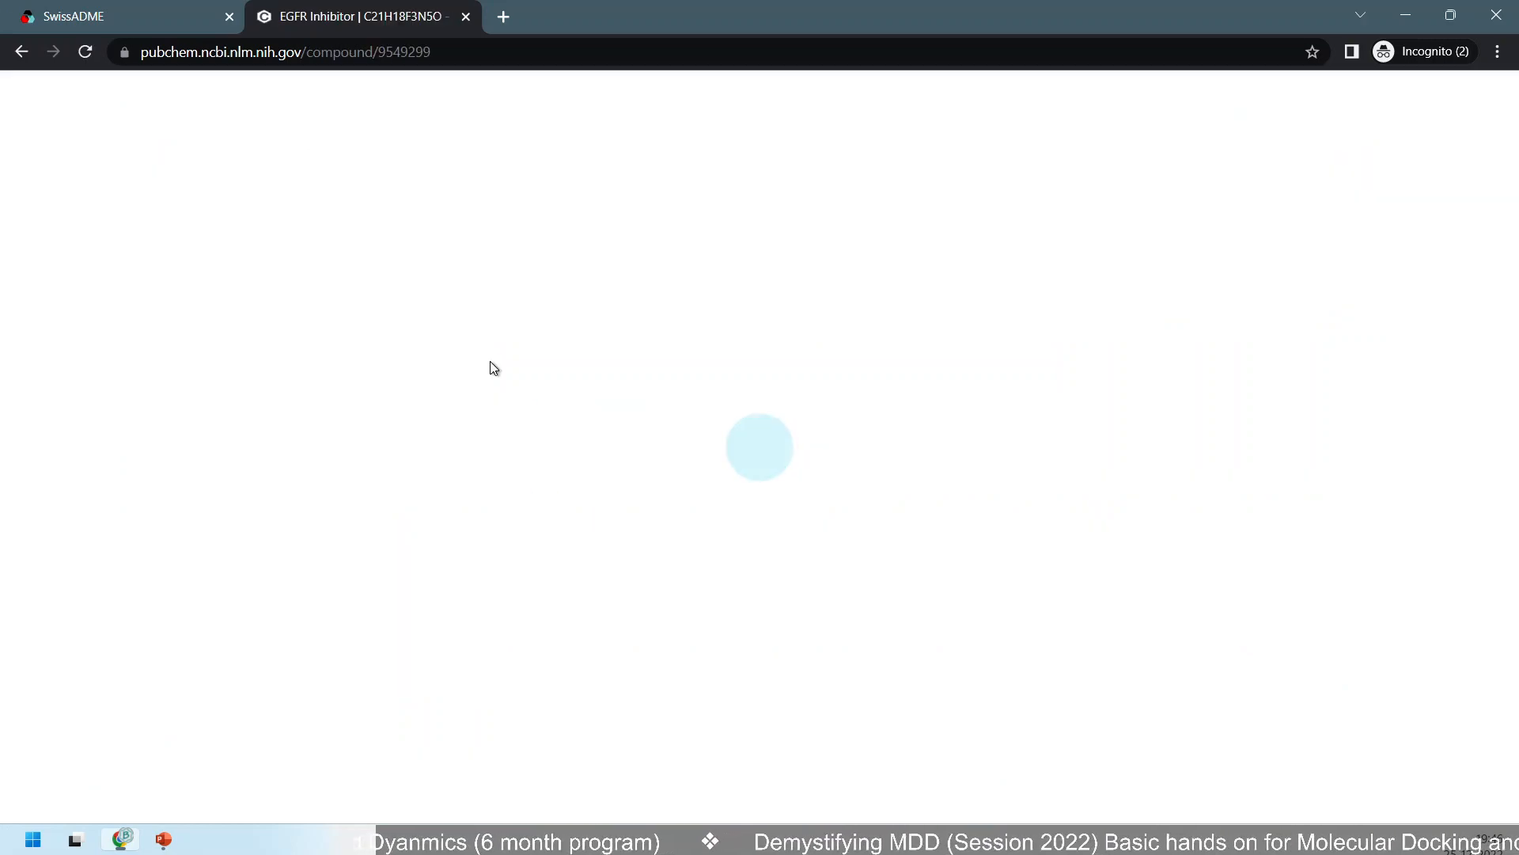
# Find the Canonical SMILES among the EGFR Inhibitor's computed descriptors and select the whole string.
pyautogui.scroll(-4, 760, 428)
pyautogui.scroll(-6, 671, 452)
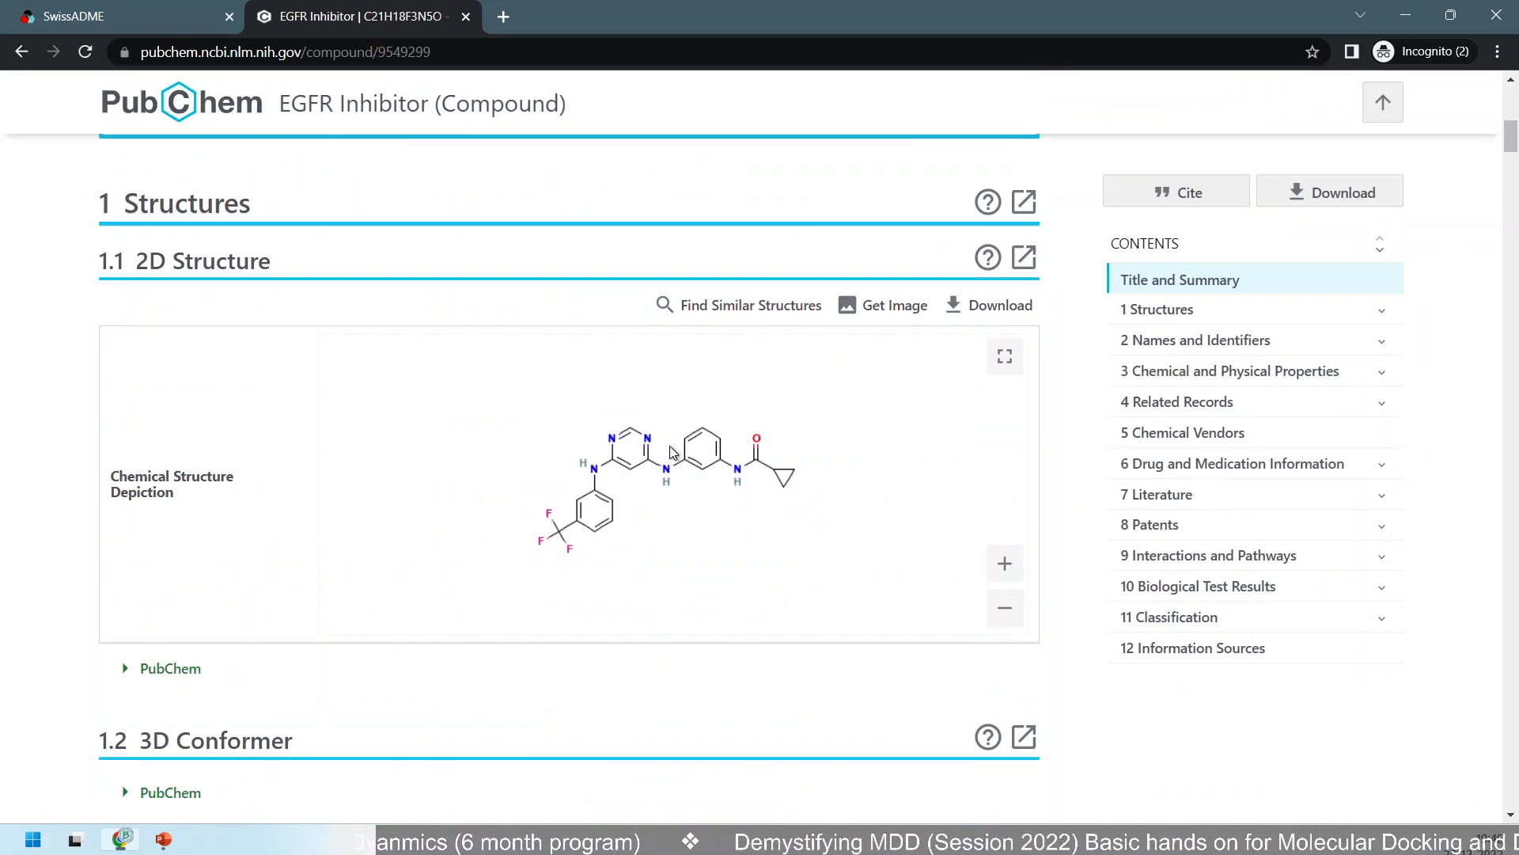
pyautogui.scroll(-11, 671, 452)
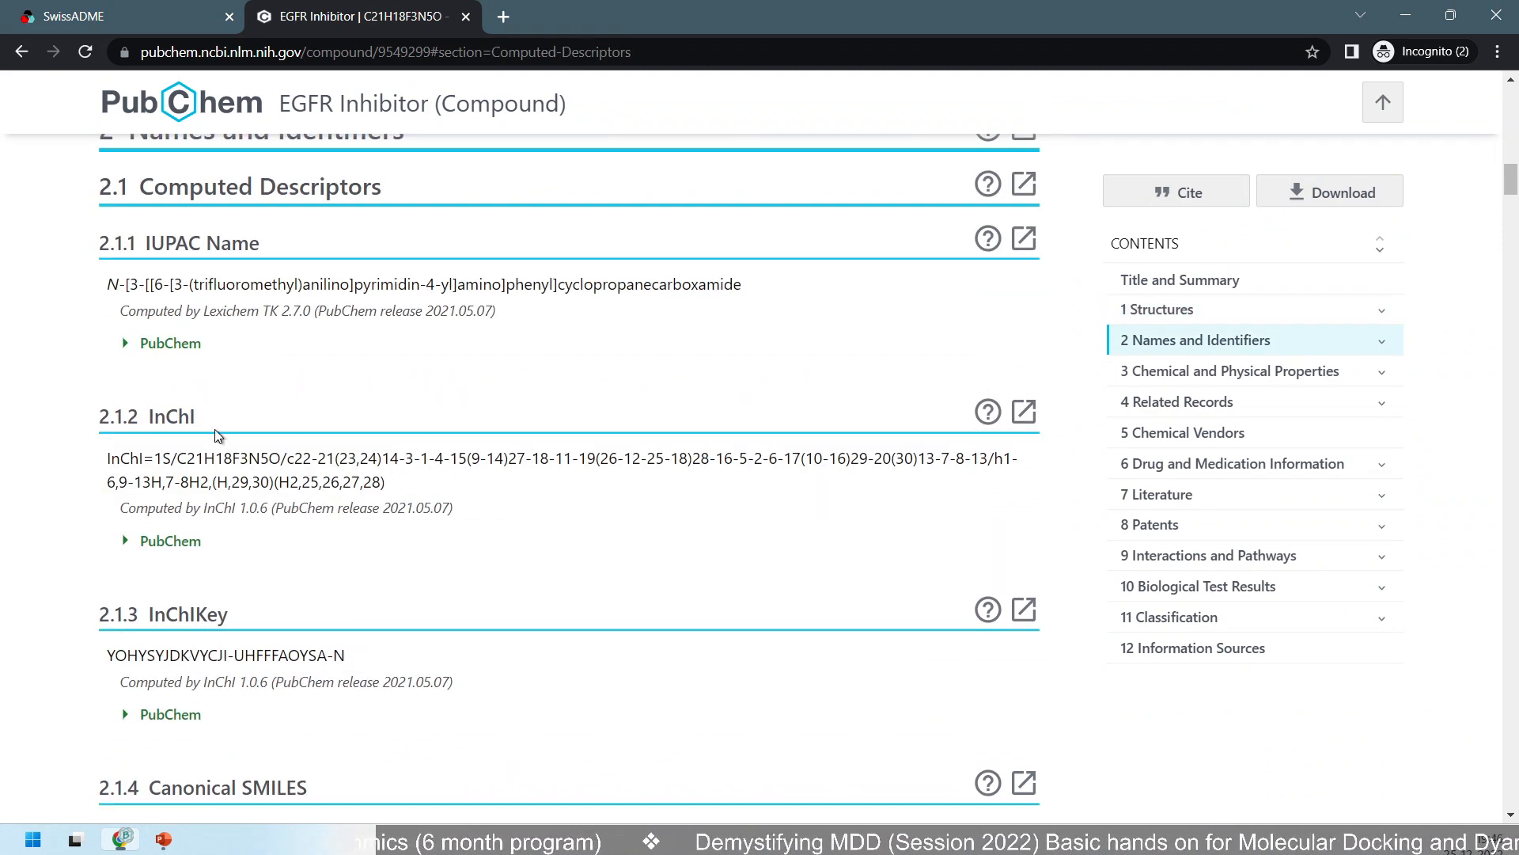
pyautogui.scroll(-5, 266, 478)
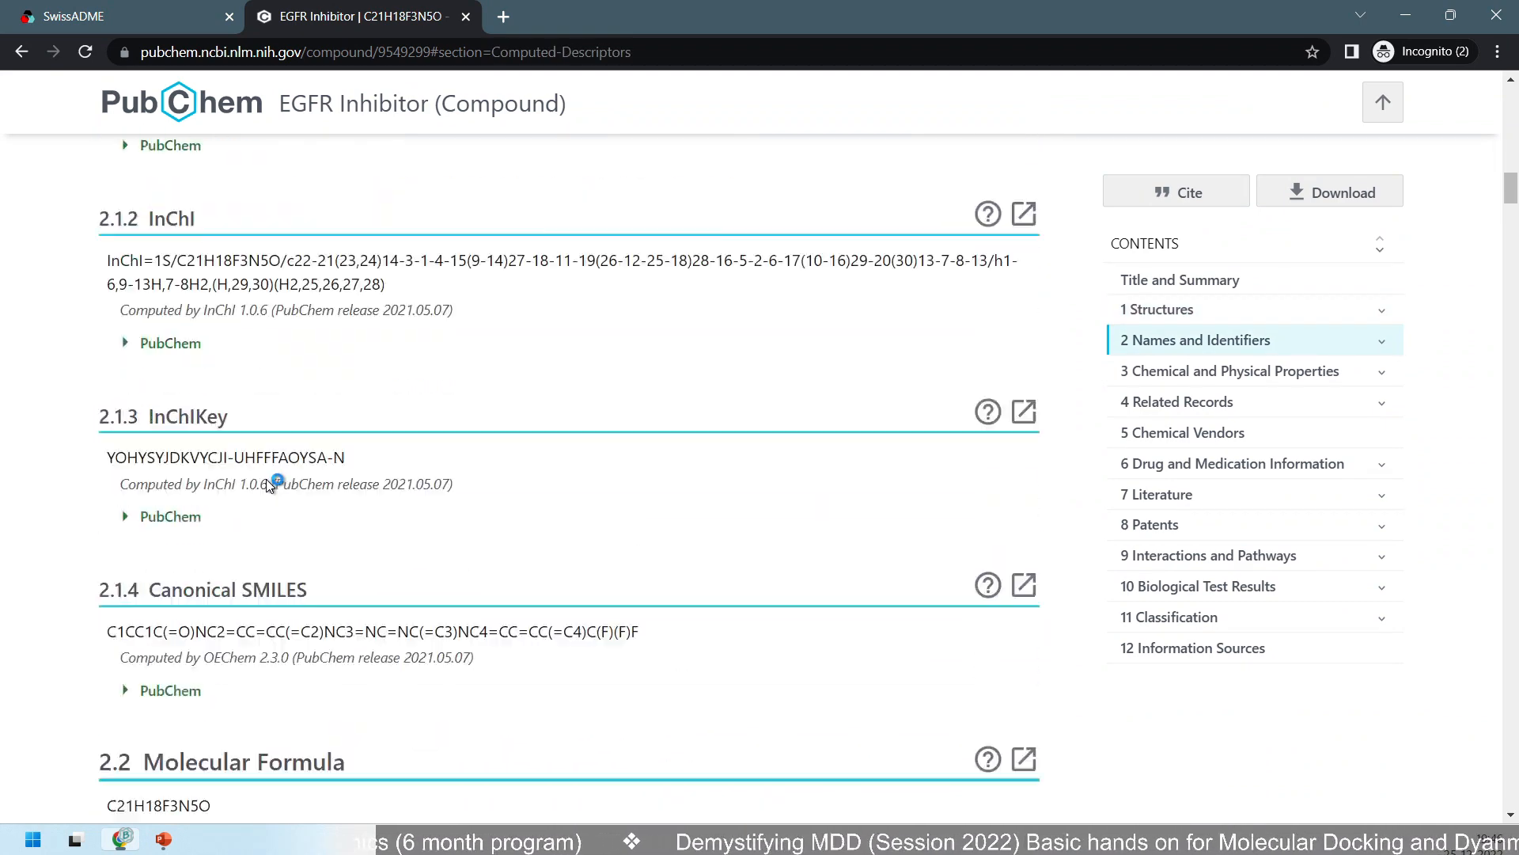
pyautogui.scroll(4, 219, 549)
pyautogui.scroll(-4, 219, 548)
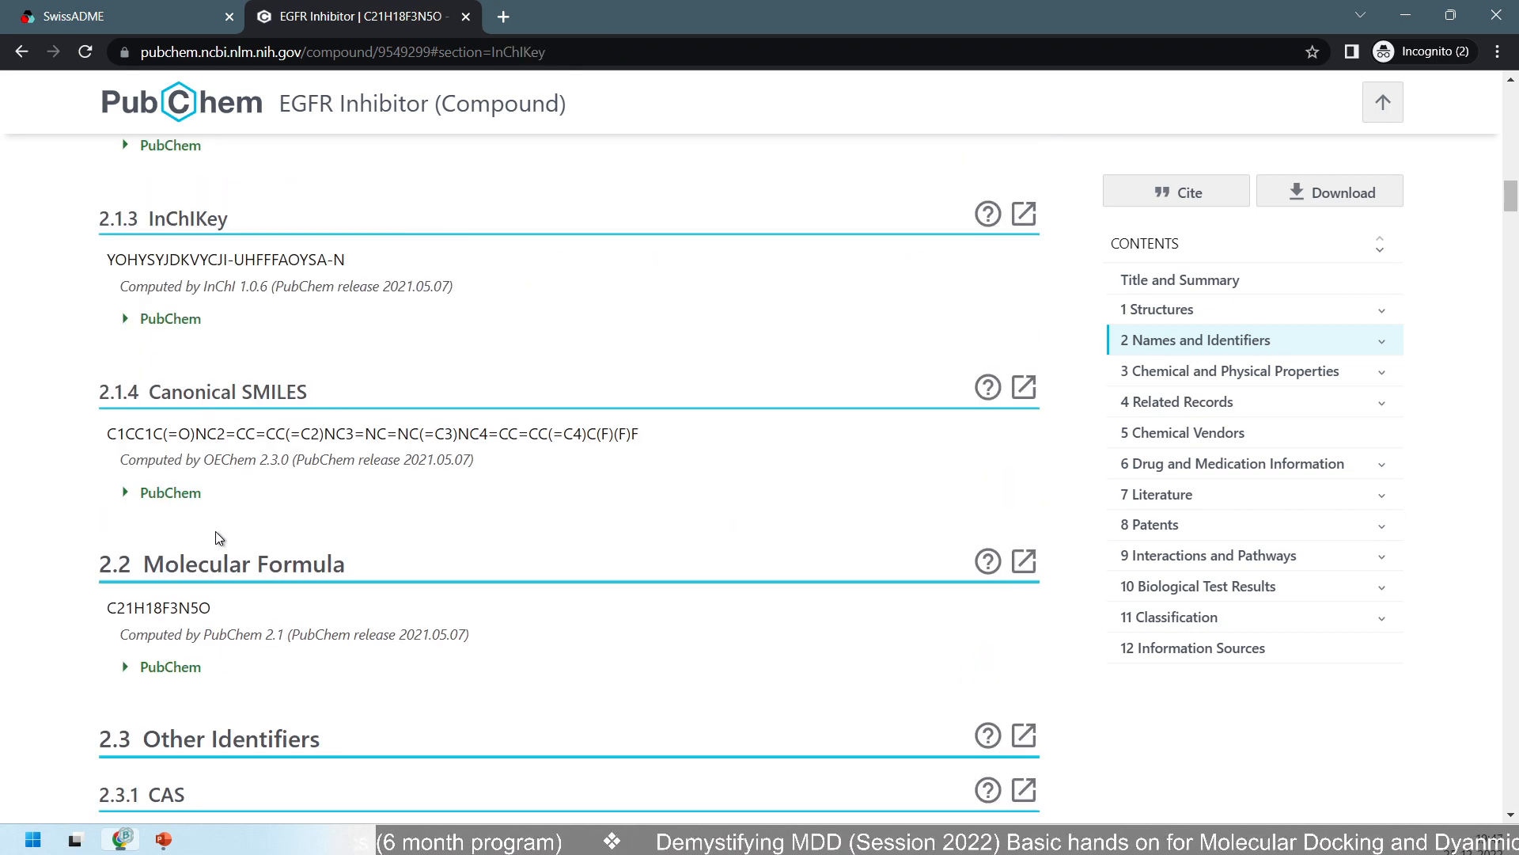
pyautogui.scroll(3, 268, 392)
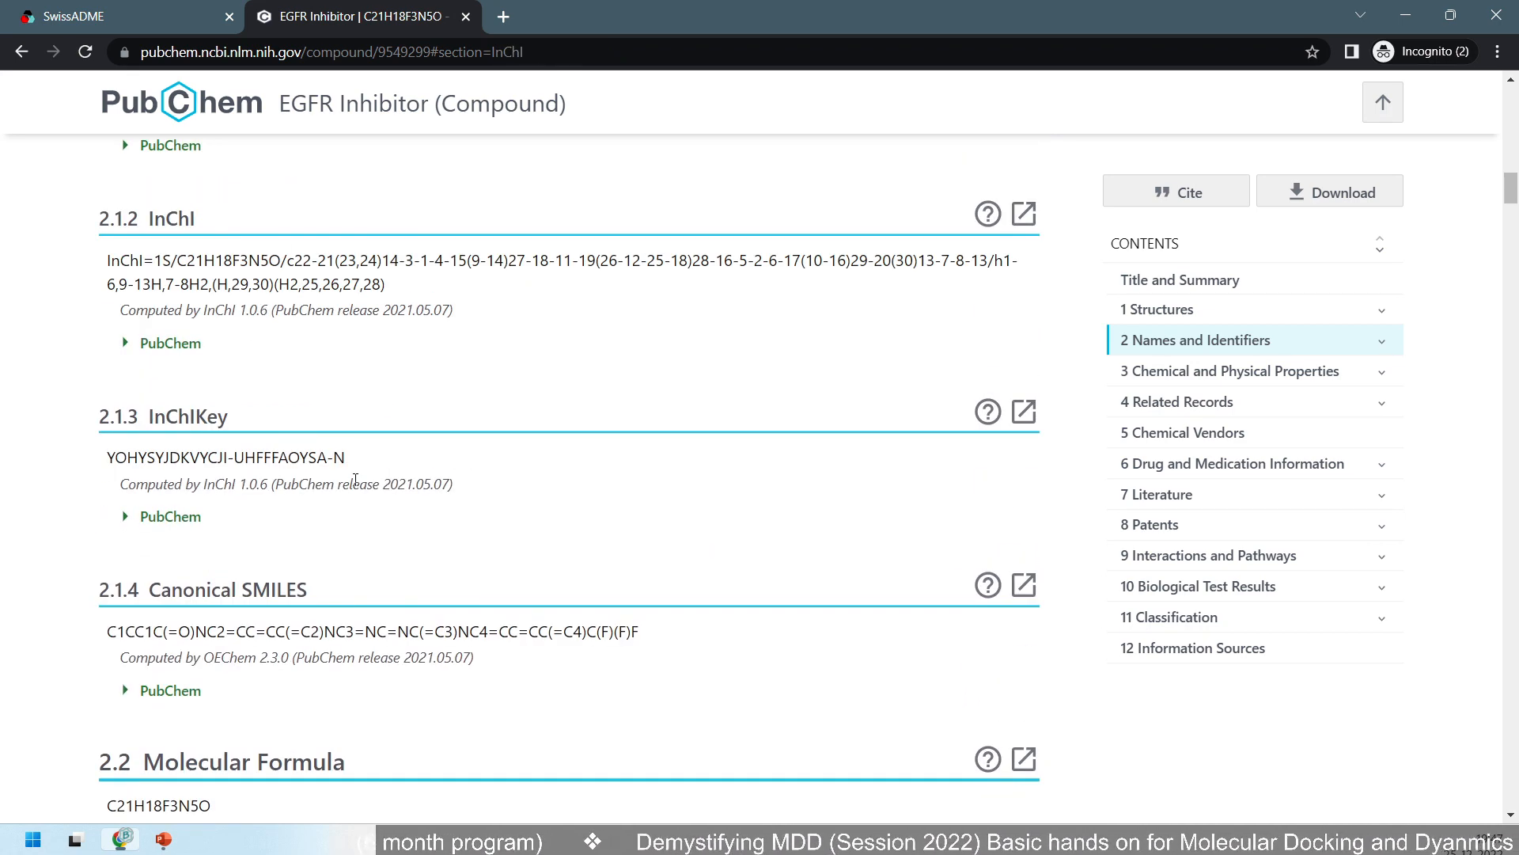
pyautogui.scroll(-1, 371, 524)
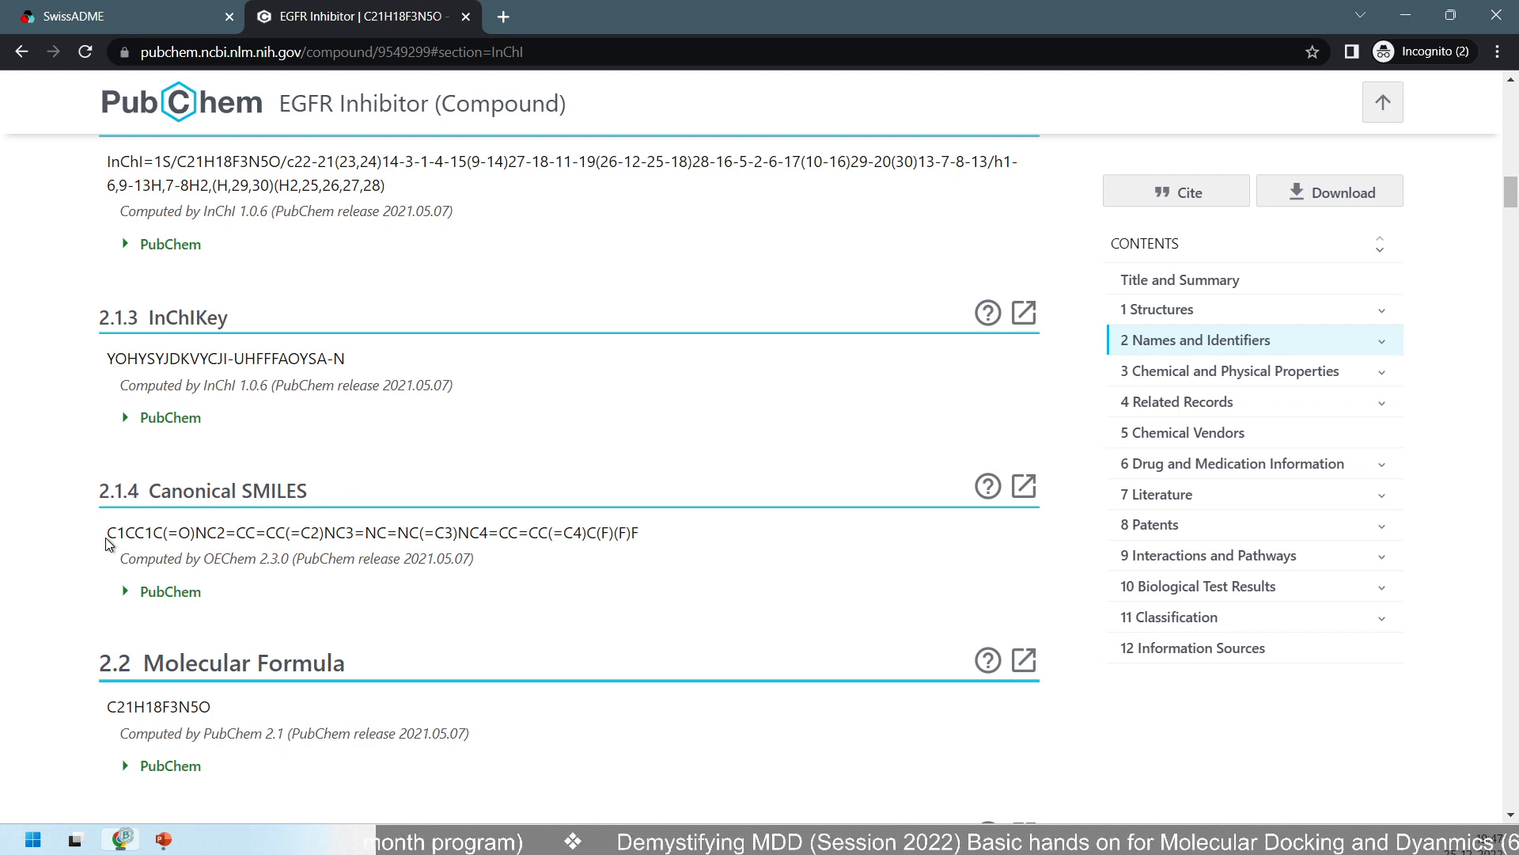
pyautogui.moveTo(109, 532); pyautogui.dragTo(651, 528)
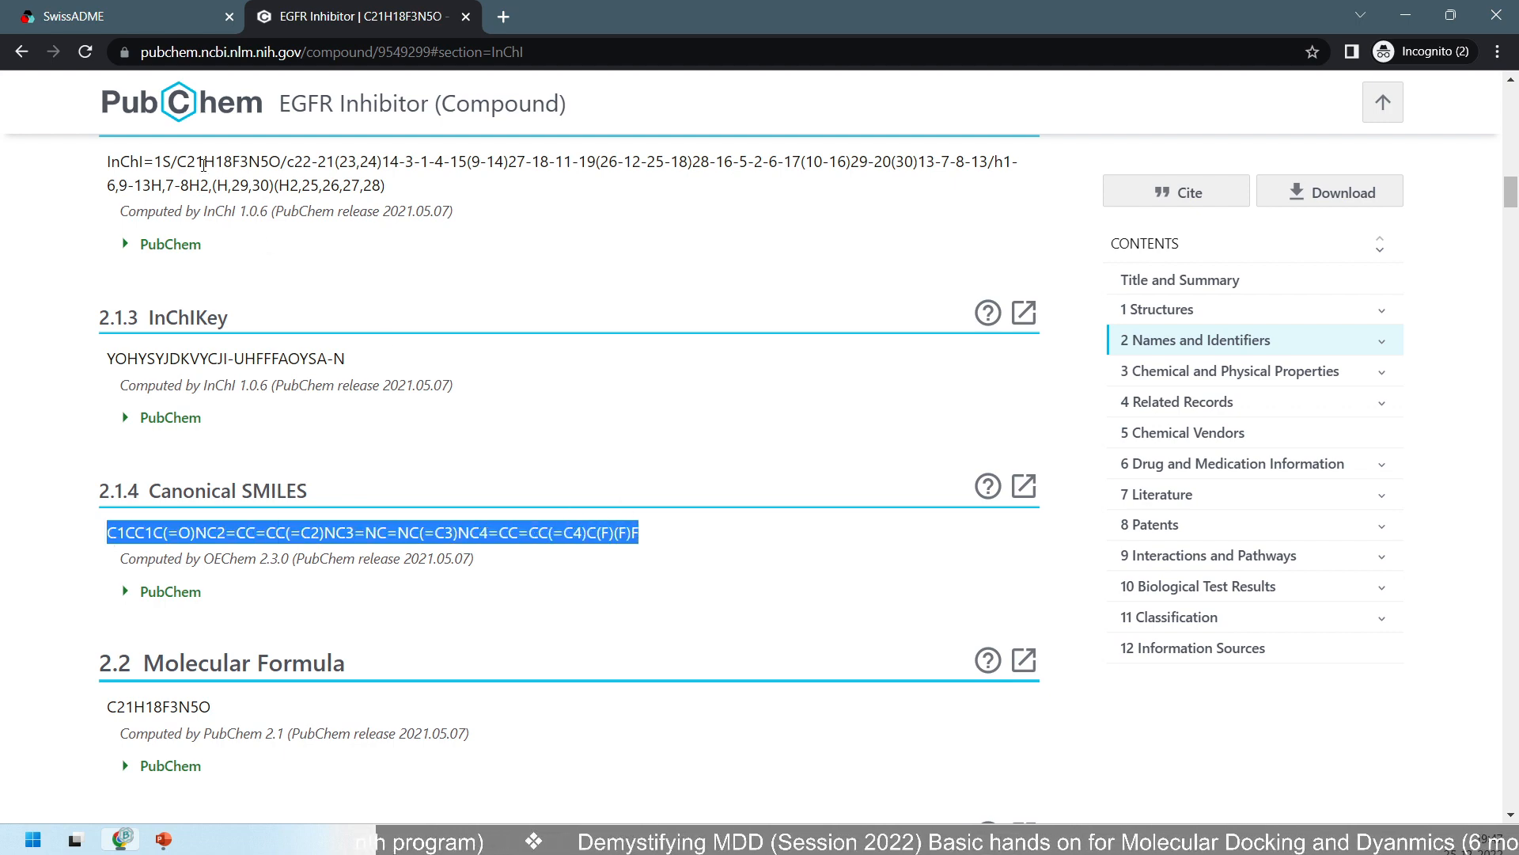
pyautogui.click(149, 18)
pyautogui.click(927, 417)
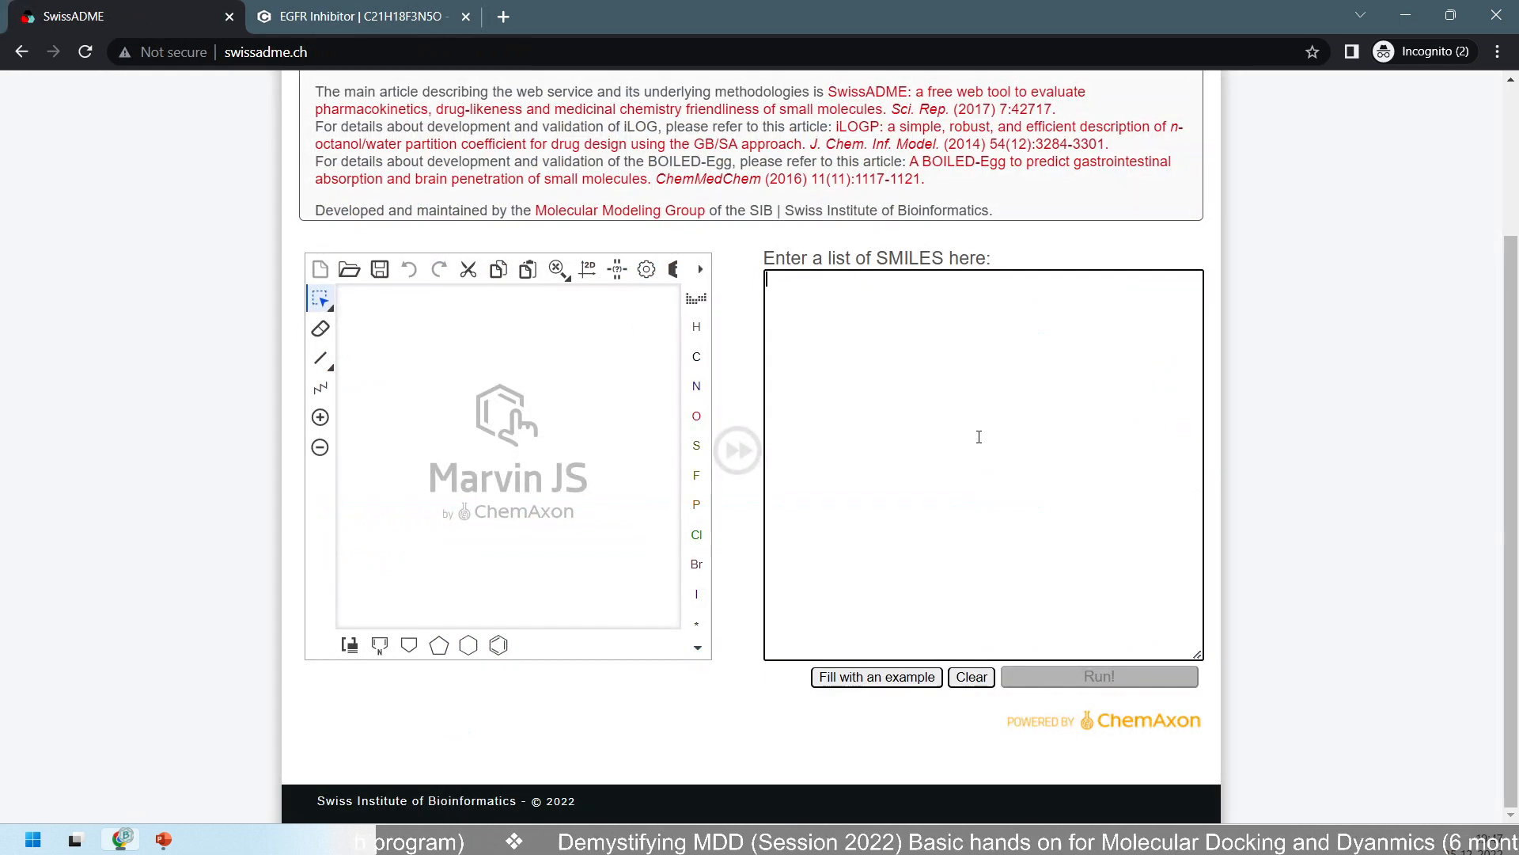
pyautogui.write('TBEmail.update_config()')
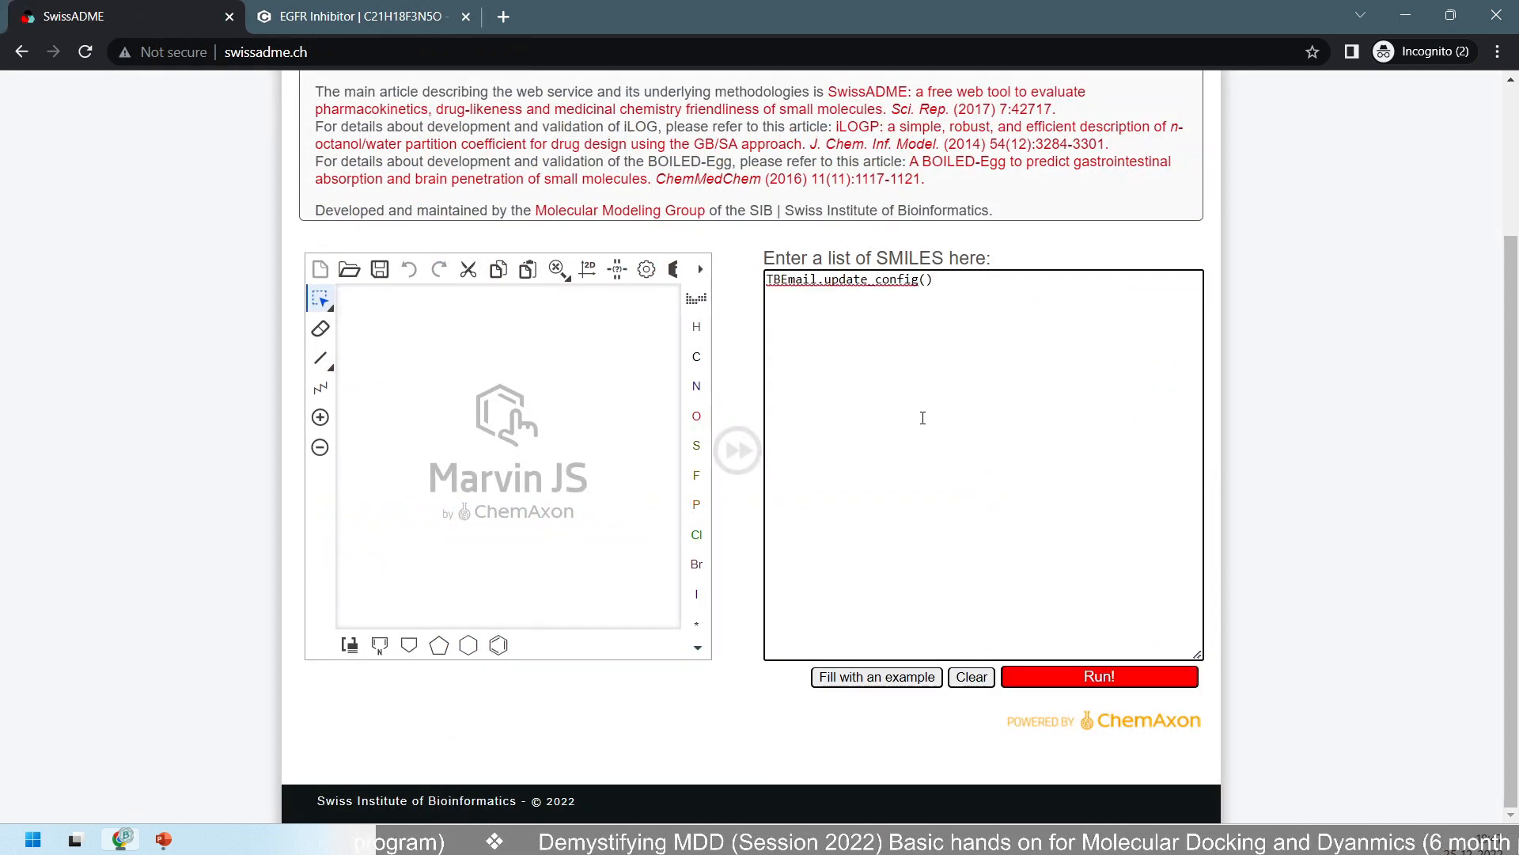
pyautogui.write('TBEmail.update_config()')
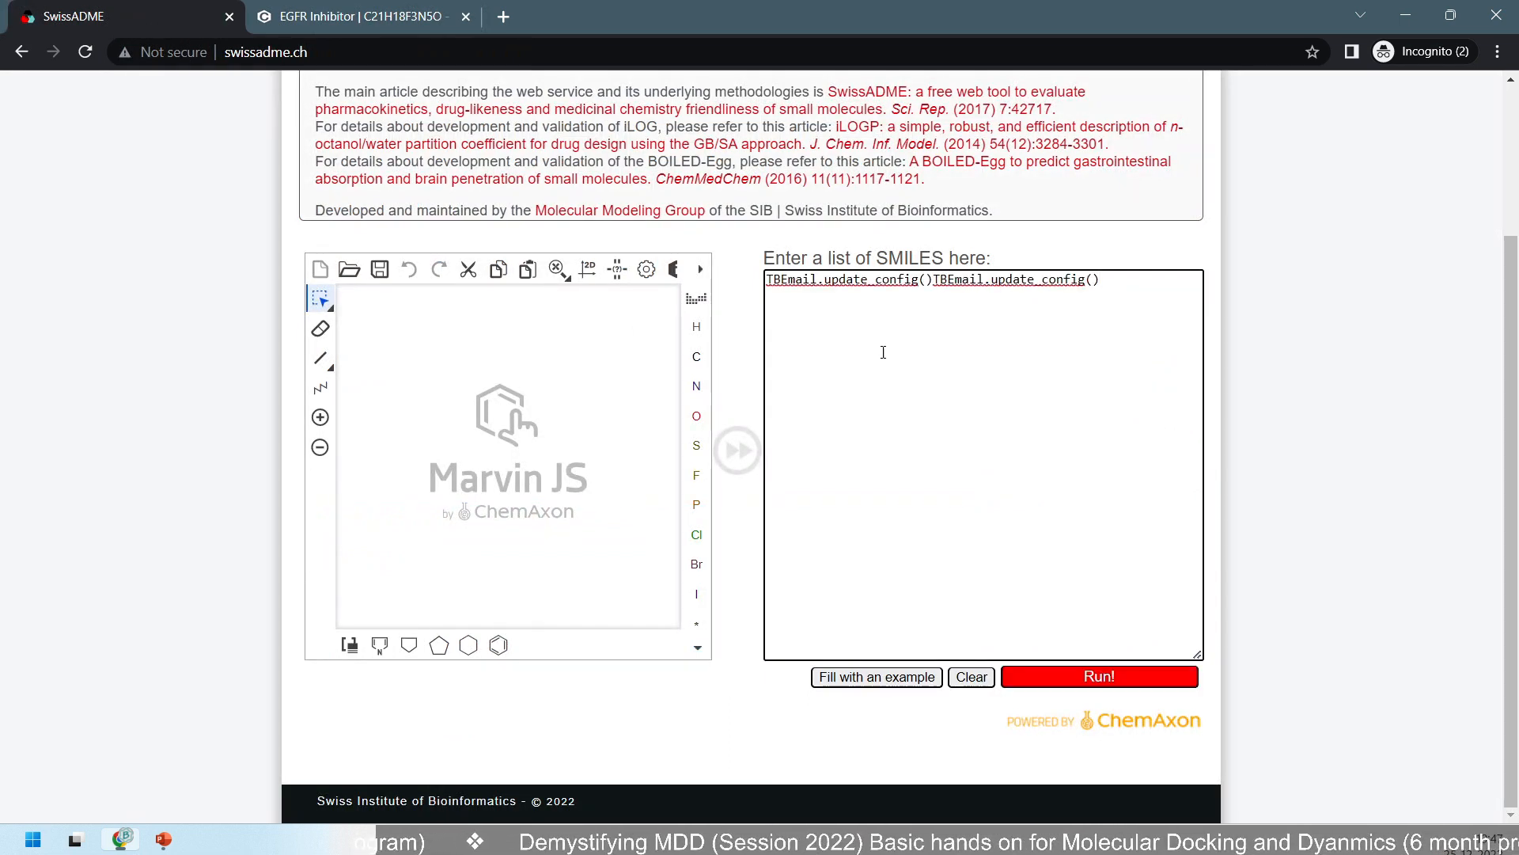
# Copy the selected Canonical SMILES string from the PubChem compound page and return to the SwissADME page.
pyautogui.click(398, 23)
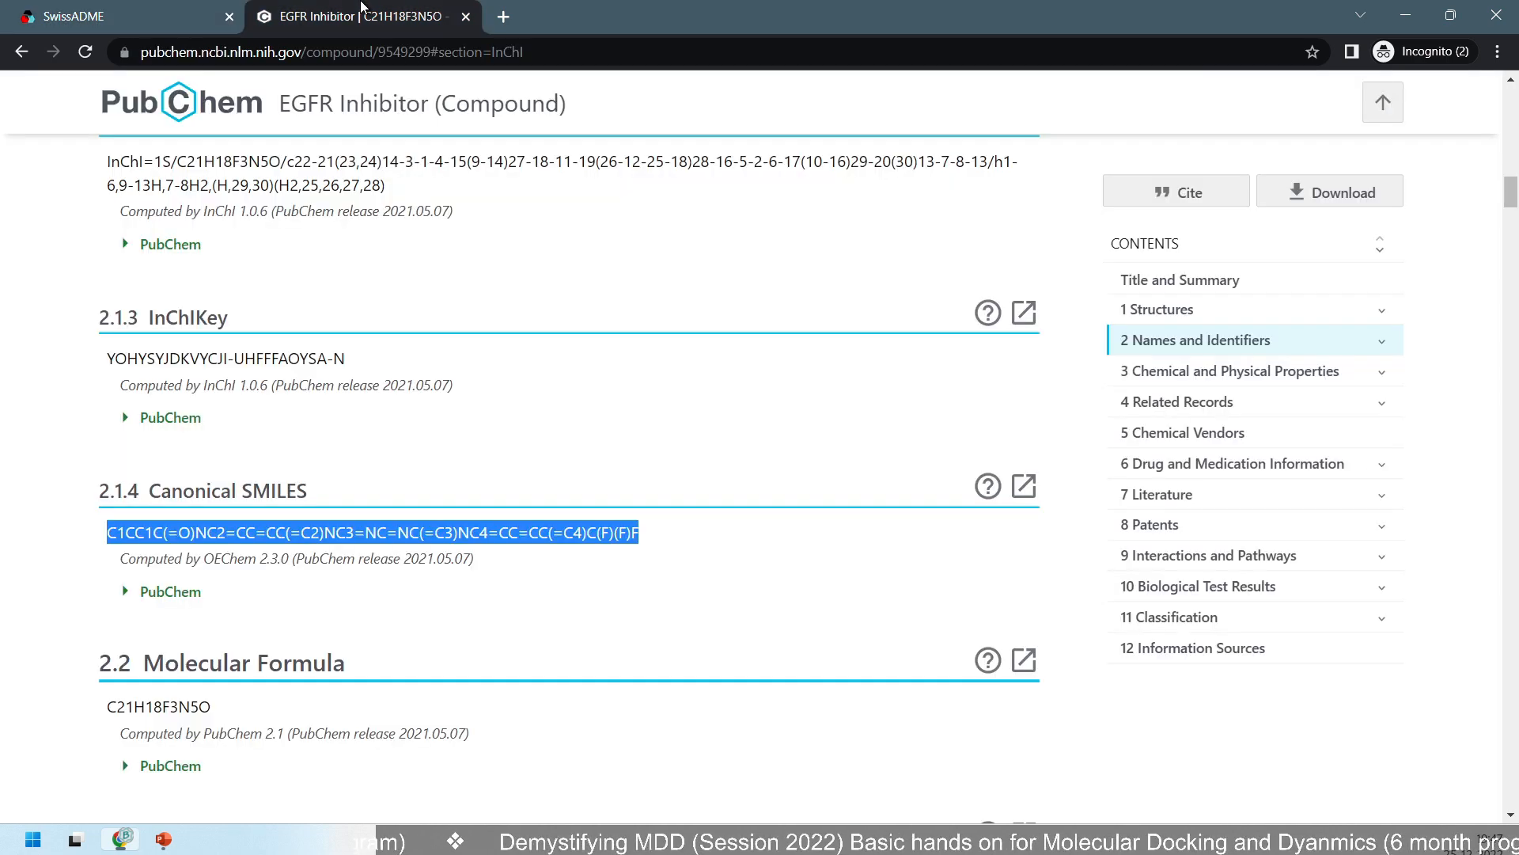
pyautogui.rightClick(556, 538)
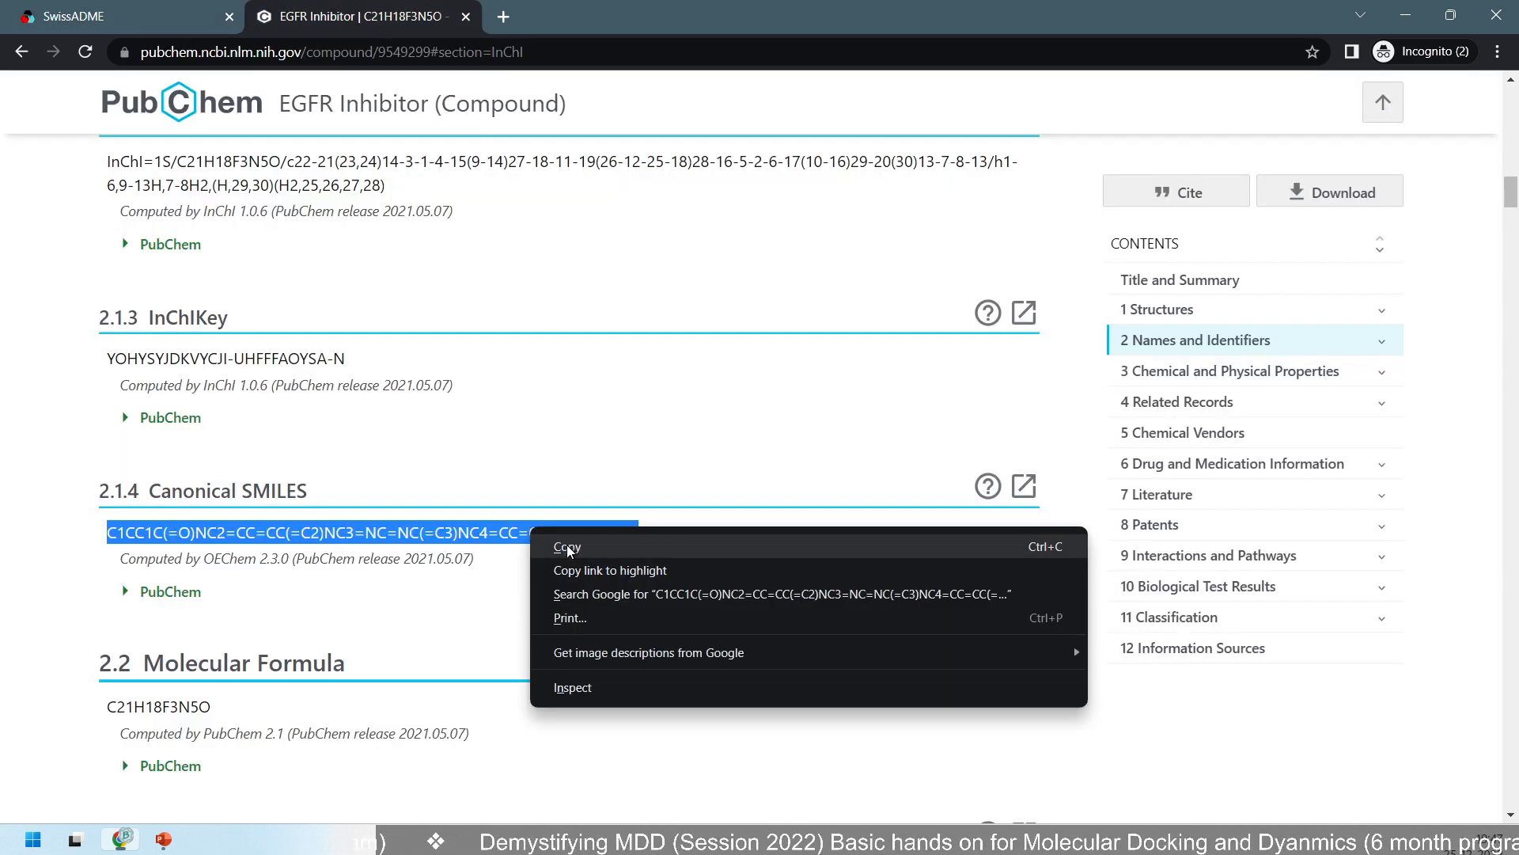
pyautogui.click(556, 545)
pyautogui.hotkey('ctrl', 'Tab')
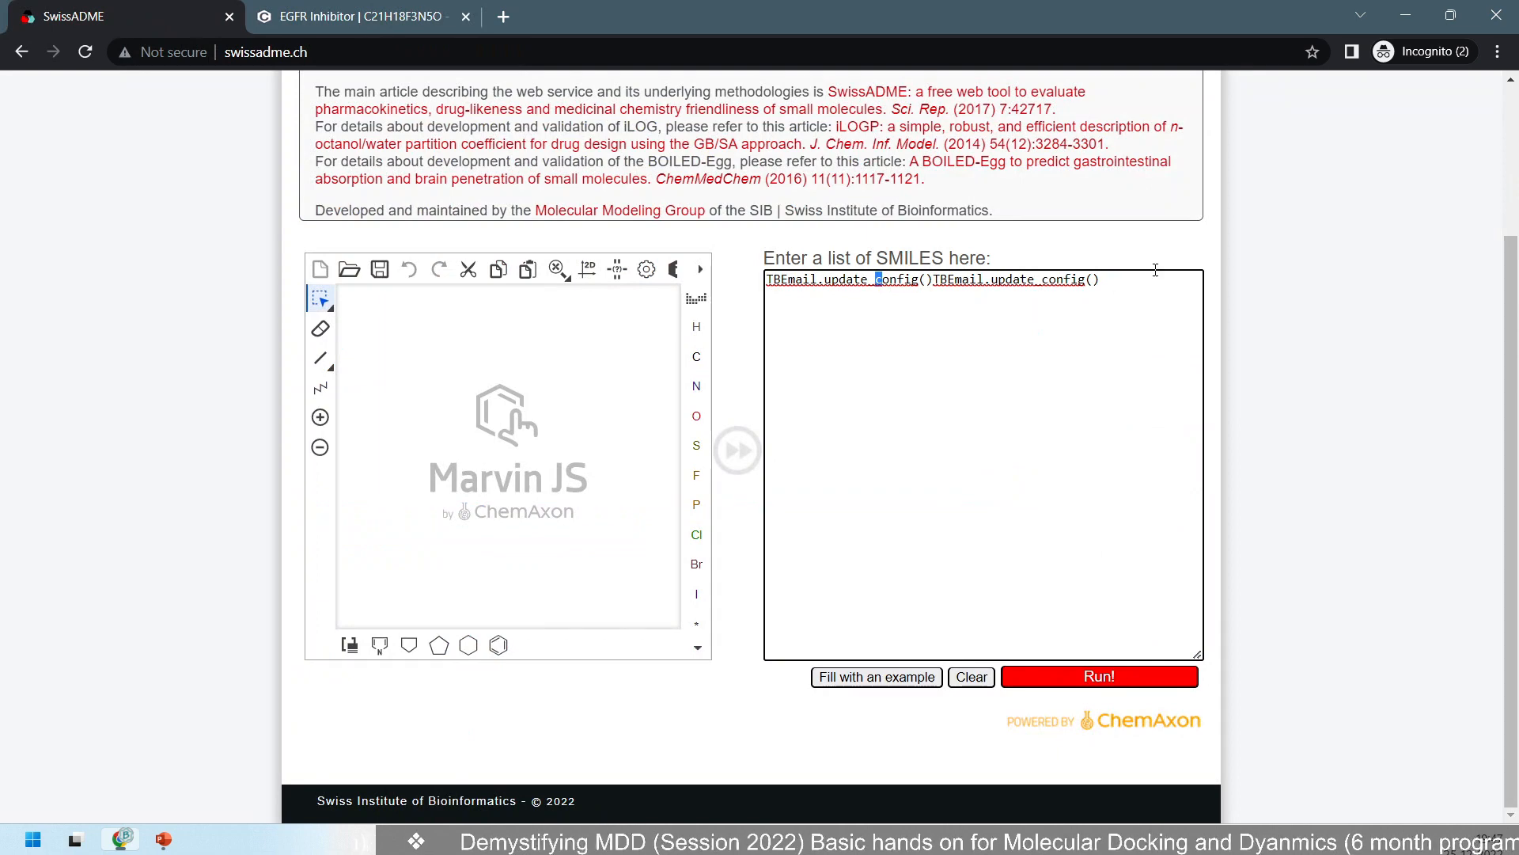
# Replace everything in the SMILES list with the copied EGFR Inhibitor string and run the calculation.
pyautogui.hotkey('ctrl', 'a')
pyautogui.rightClick(895, 290)
pyautogui.click(945, 391)
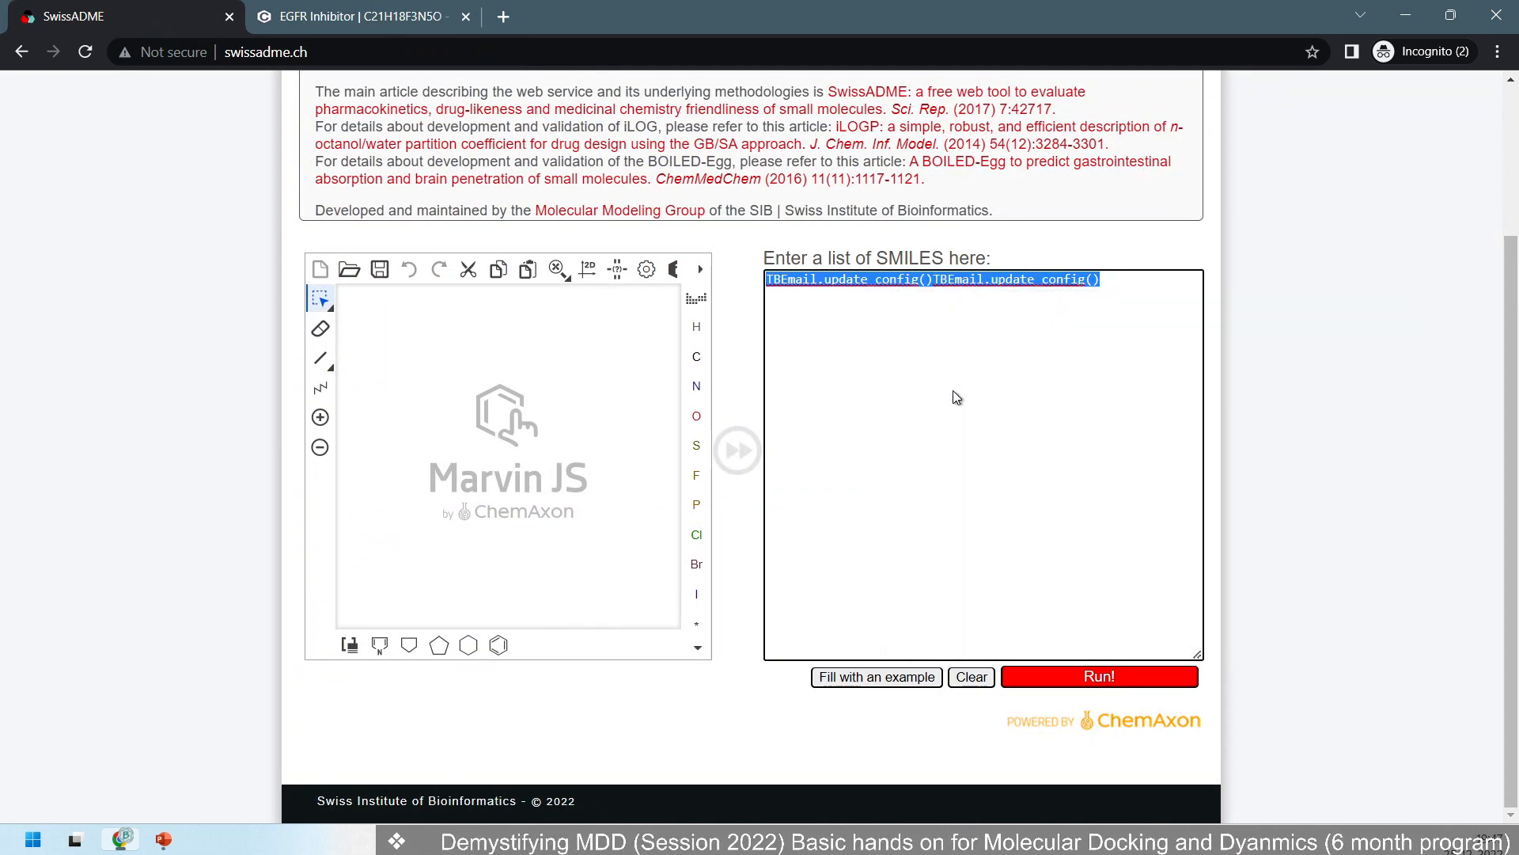
pyautogui.click(1099, 677)
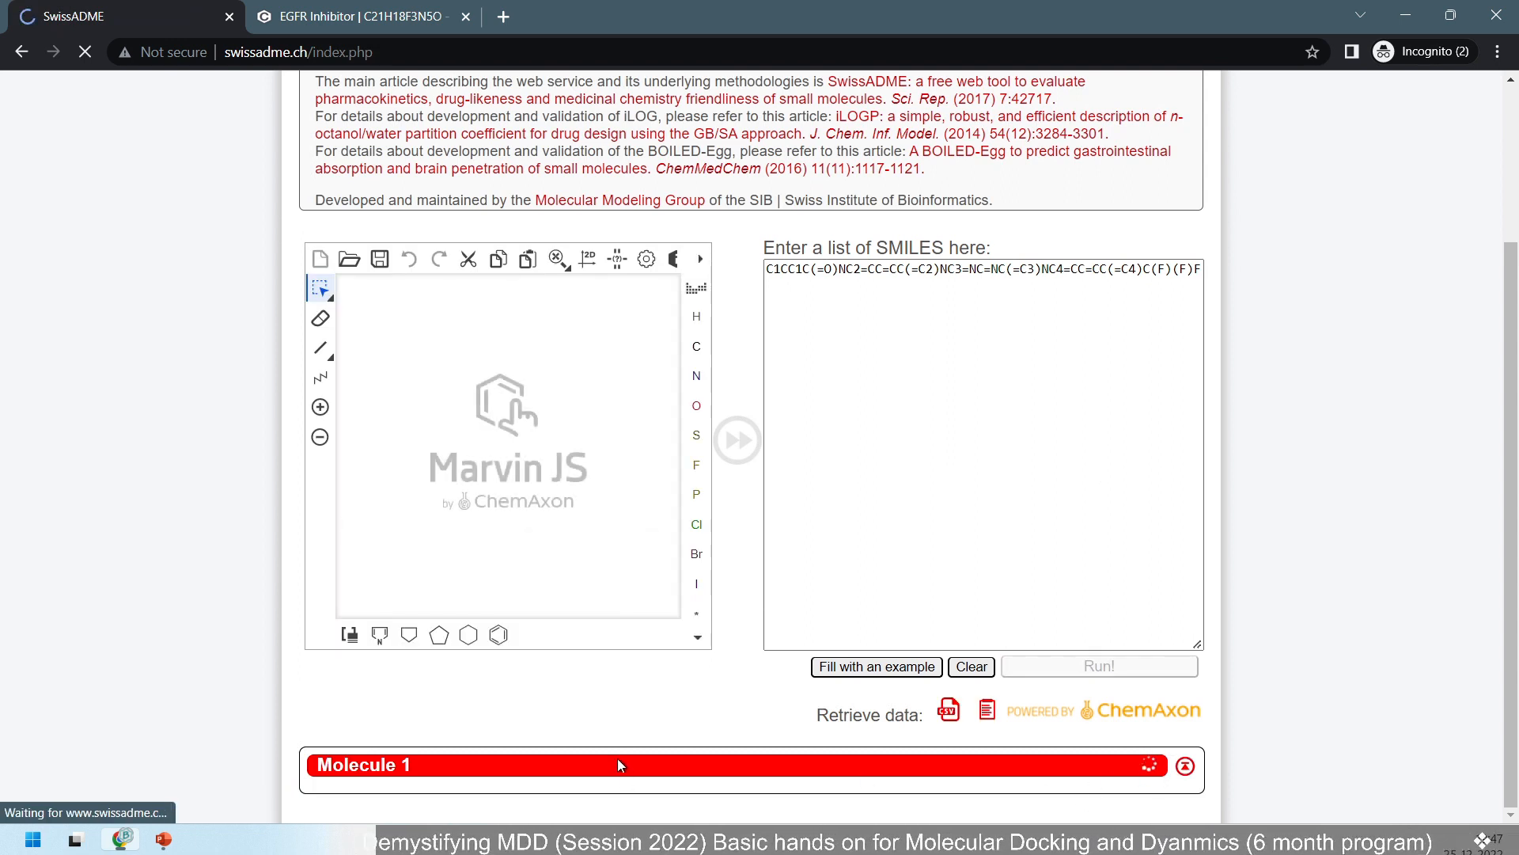
# Examine Molecule 1's physicochemical, lipophilicity, solubility, pharmacokinetics, druglikeness and medicinal chemistry results in an enlarged page view.
pyautogui.scroll(-6, 617, 759)
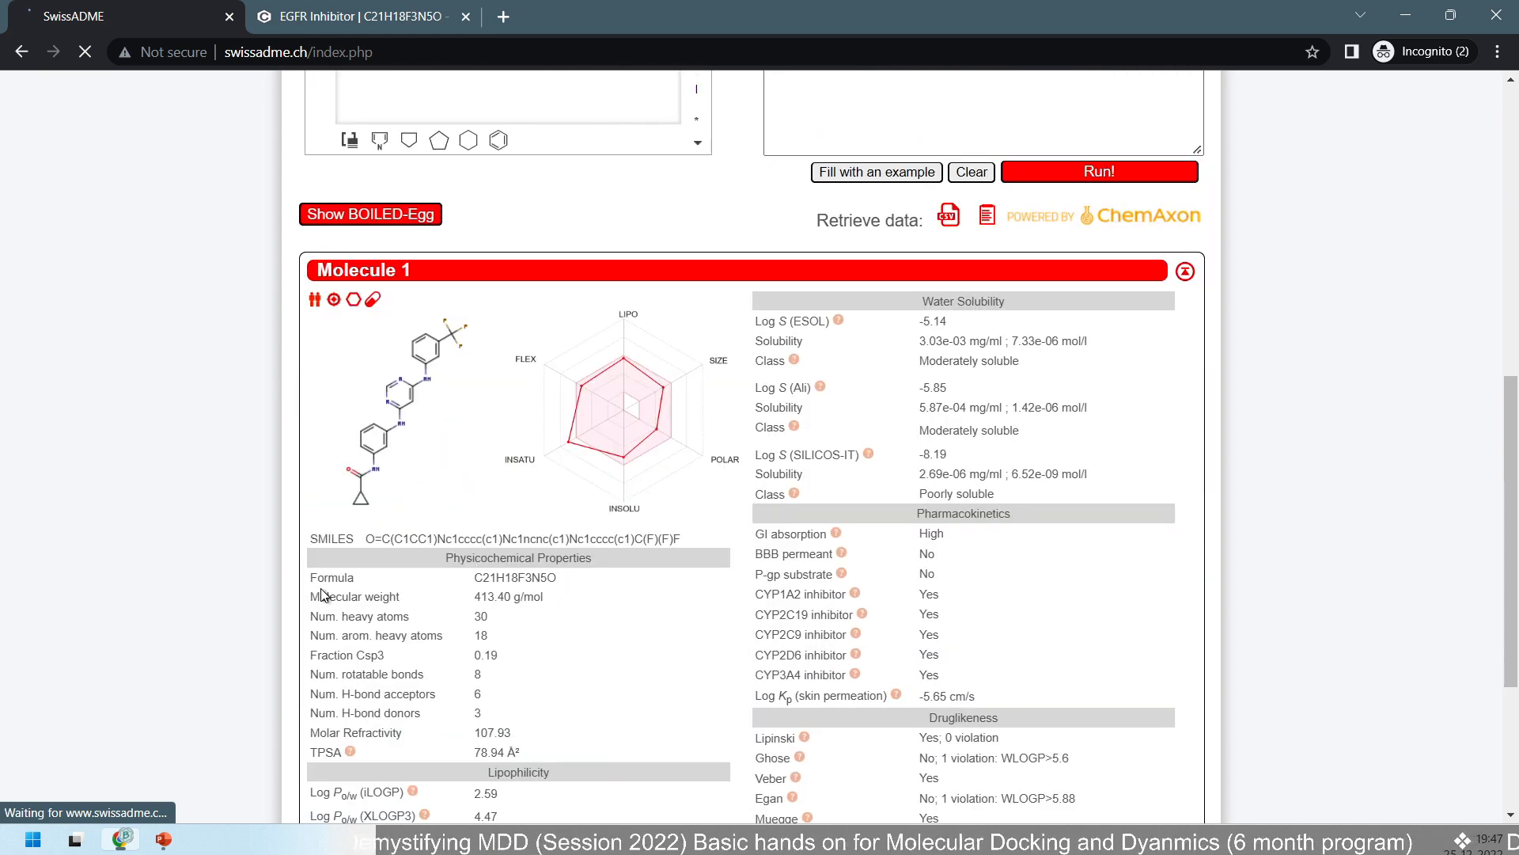
pyautogui.scroll(-2, 133, 442)
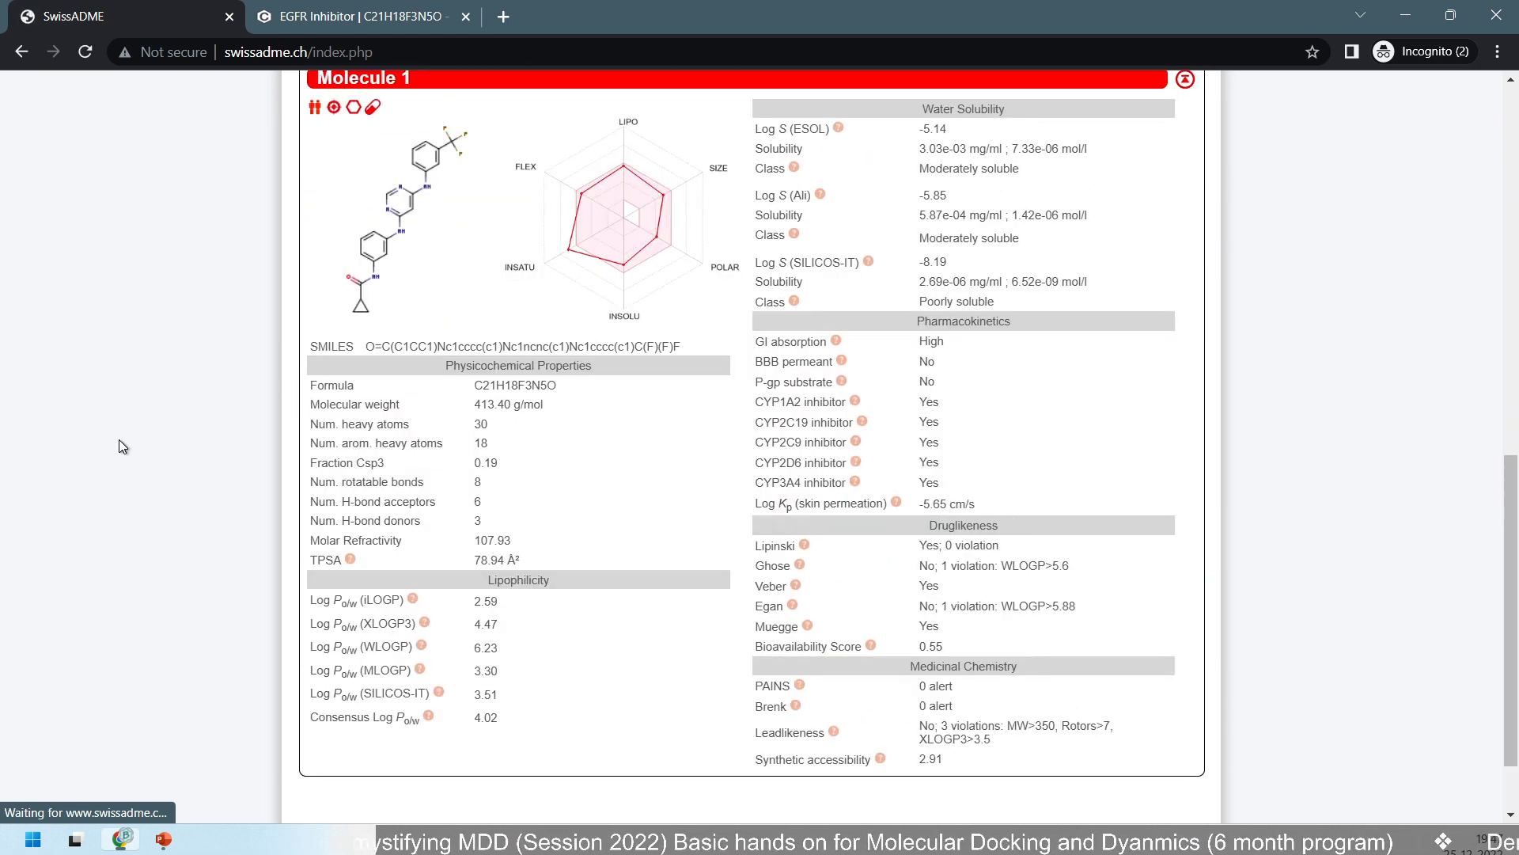
pyautogui.scroll(1, 119, 445)
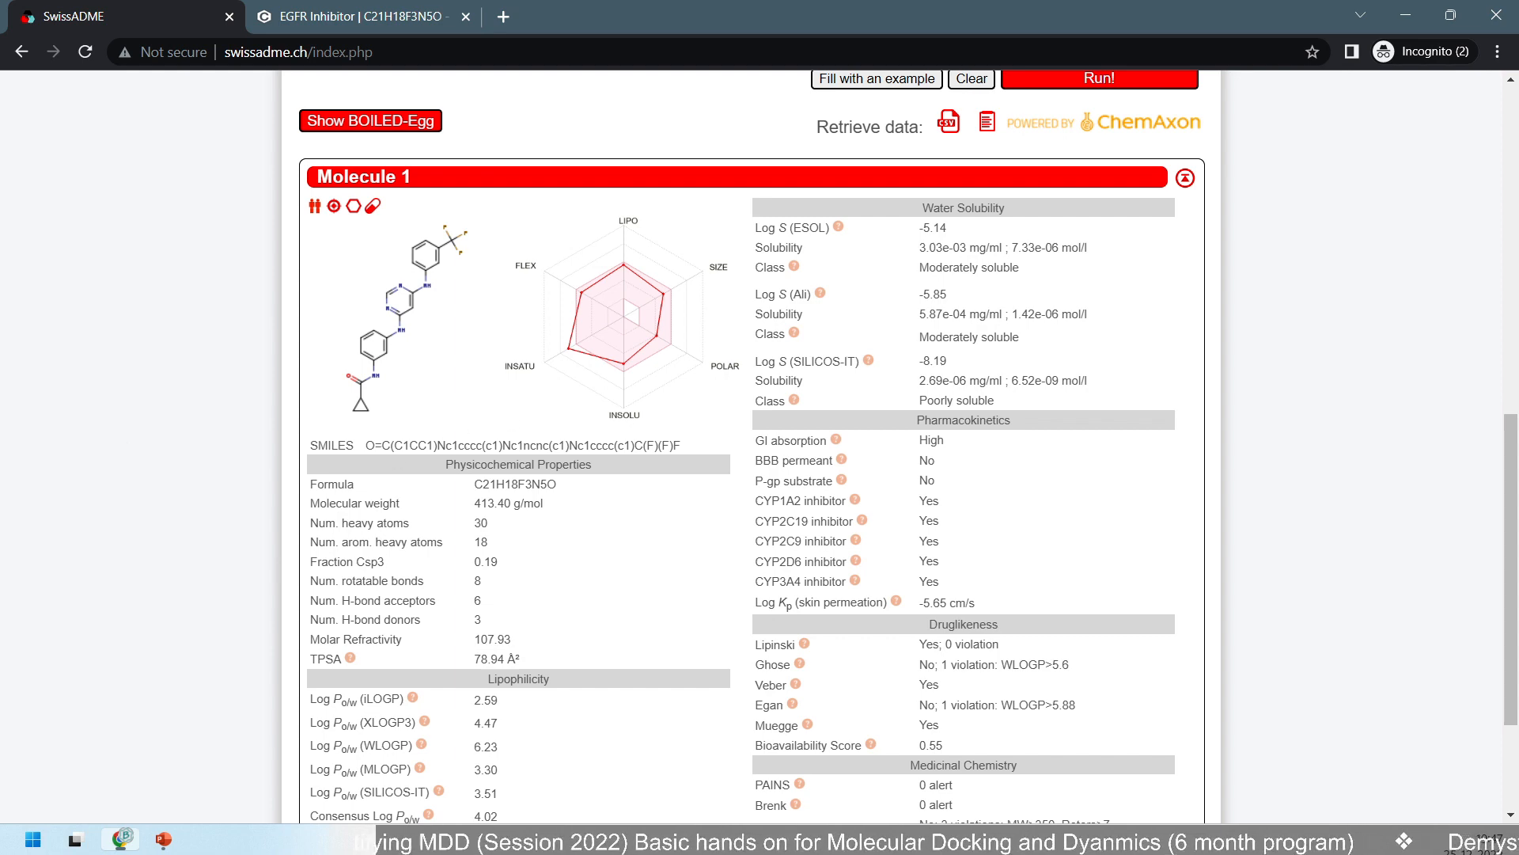
pyautogui.hotkey('ctrl', '+')
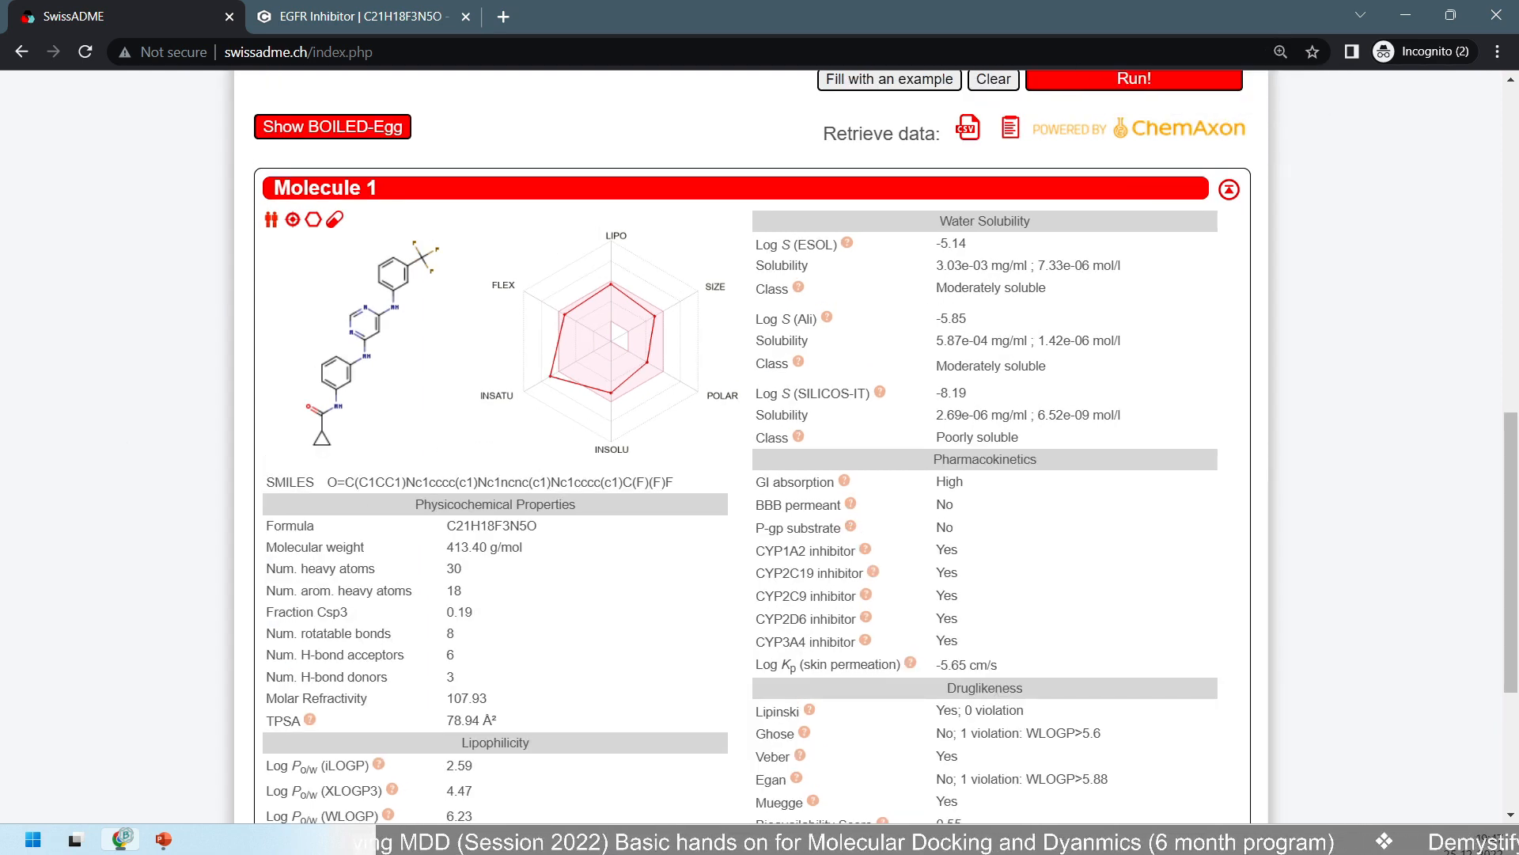
pyautogui.hotkey('ctrl', '+')
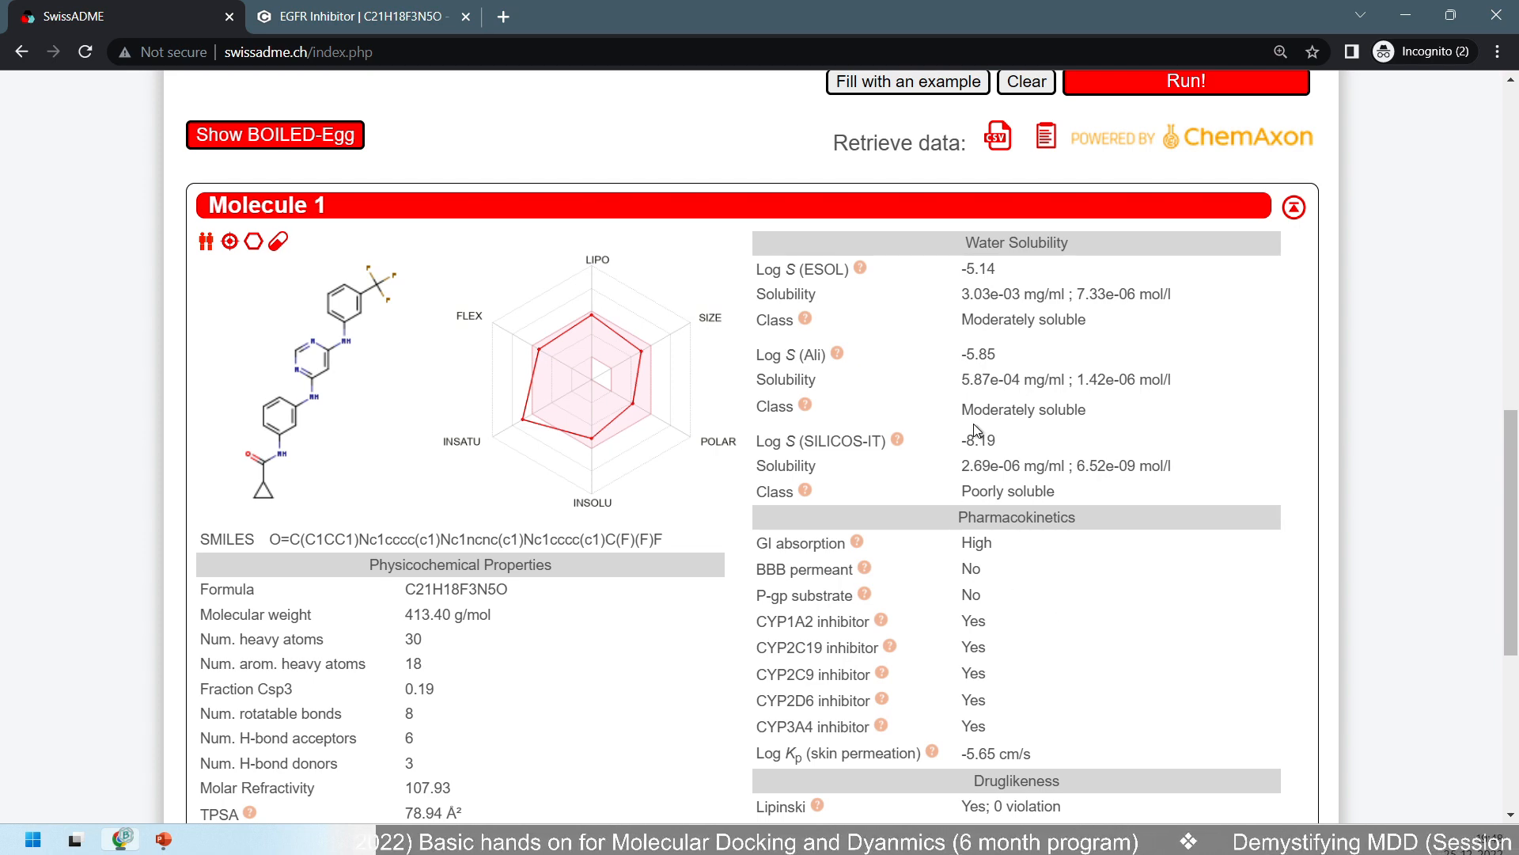
pyautogui.scroll(-1, 937, 395)
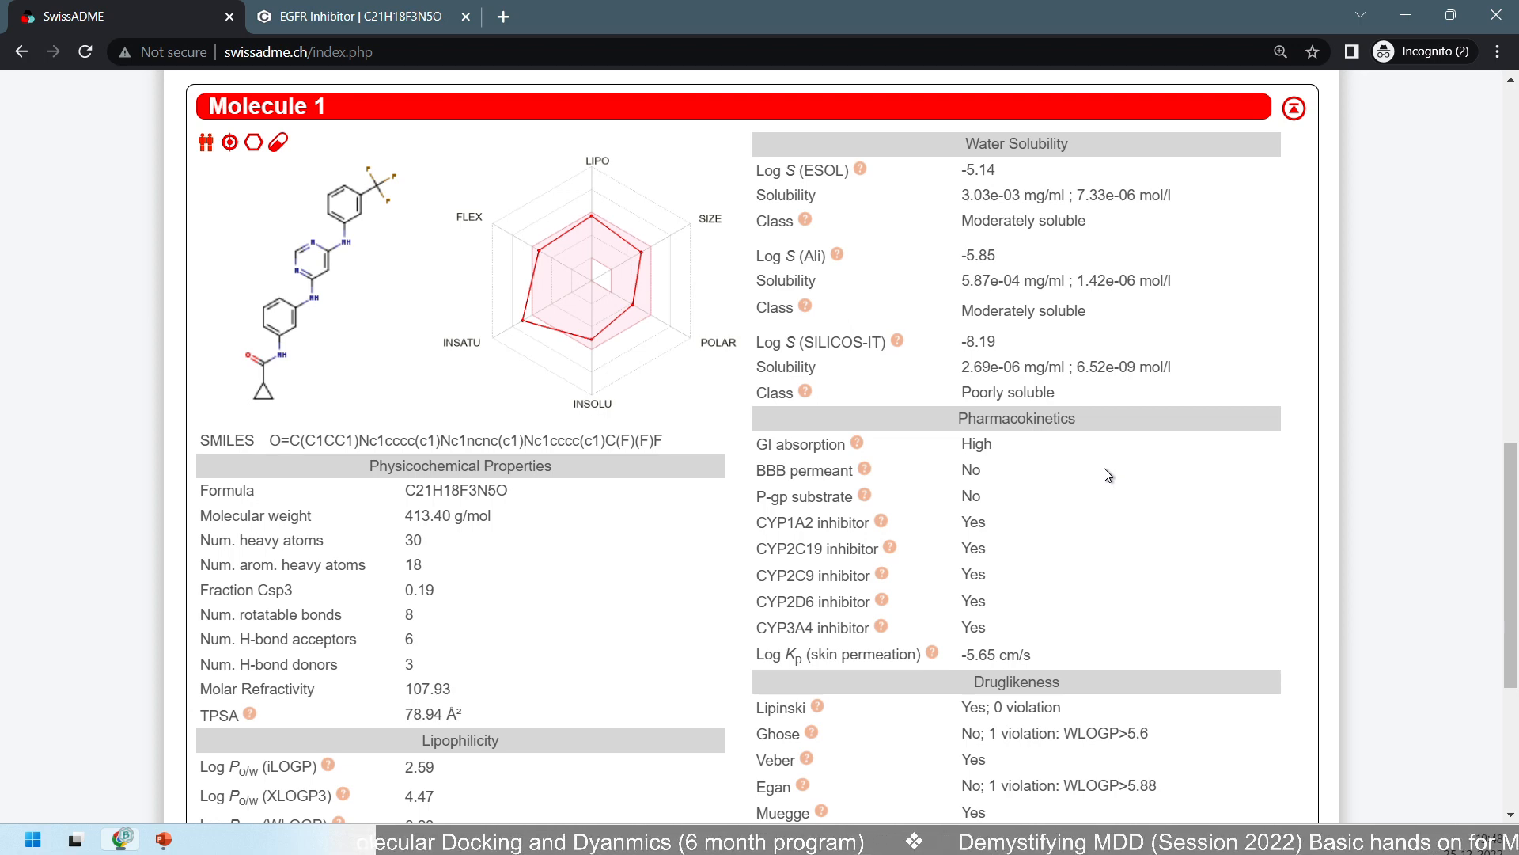
pyautogui.scroll(-5, 1104, 470)
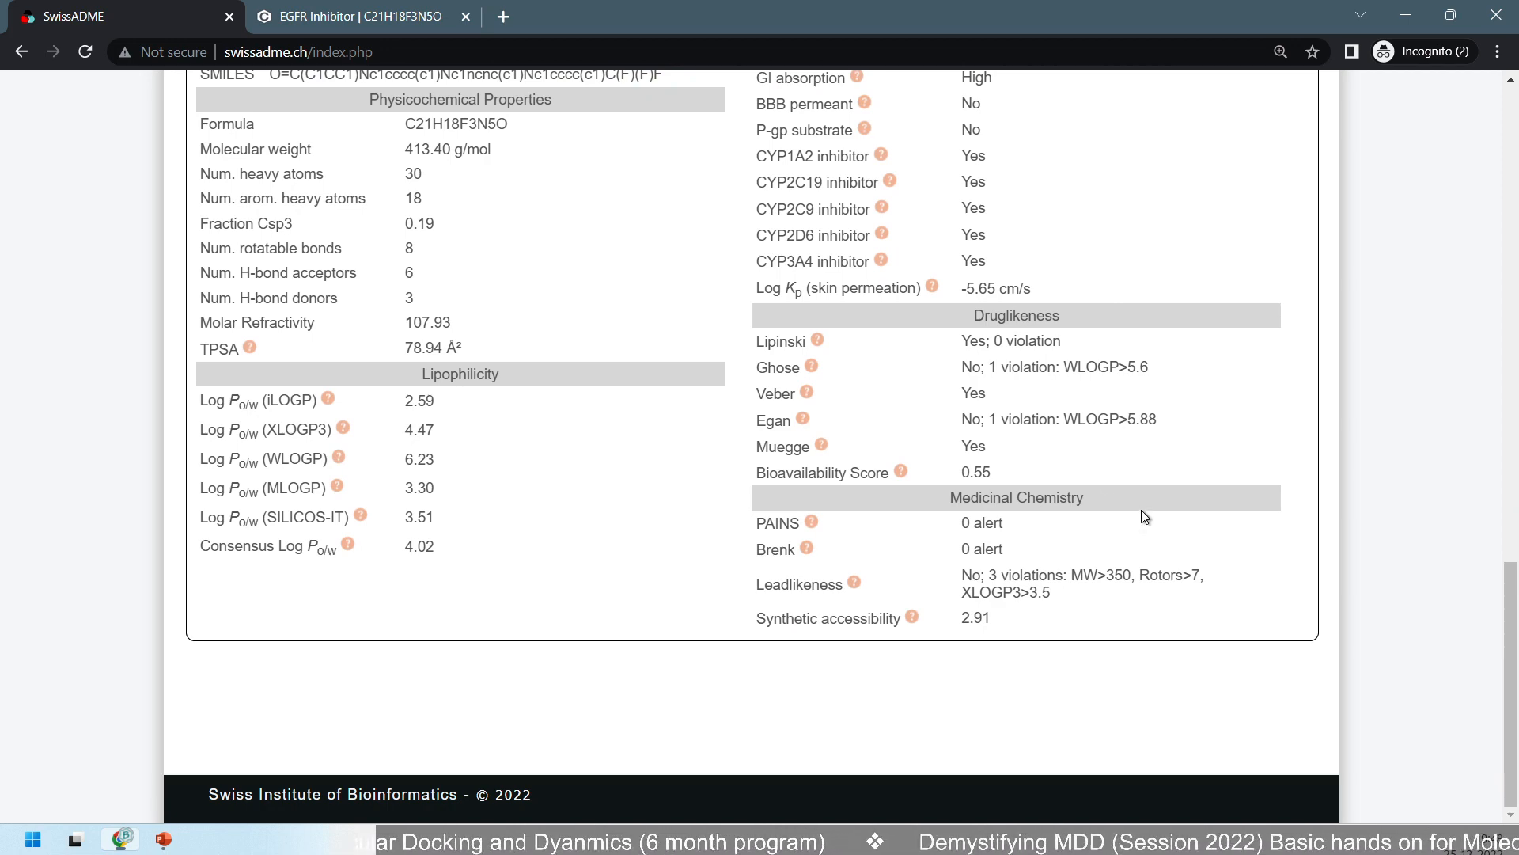
pyautogui.scroll(3, 1145, 514)
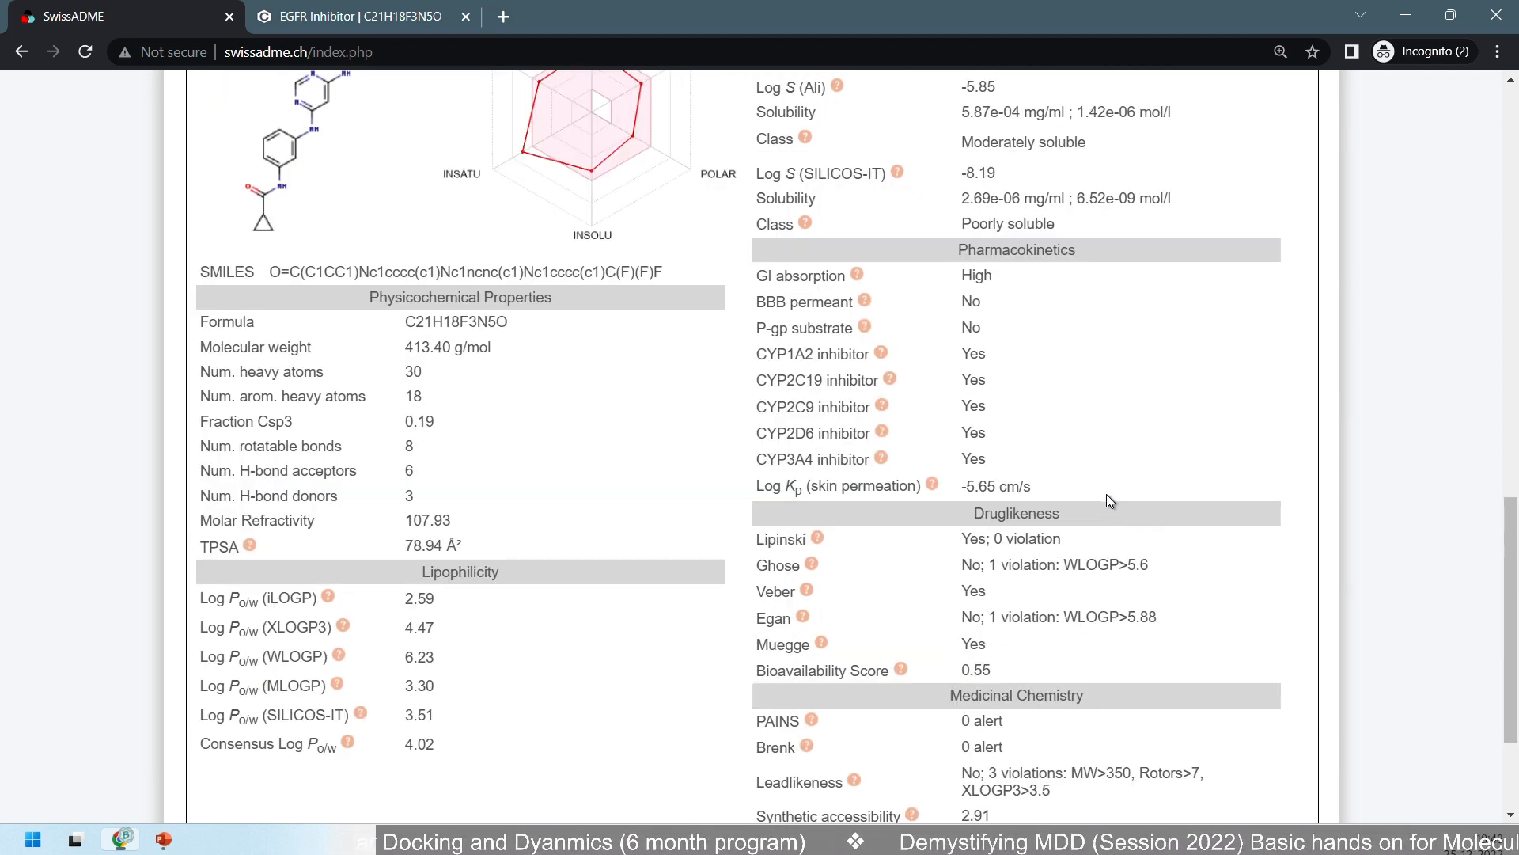
pyautogui.scroll(3, 1106, 497)
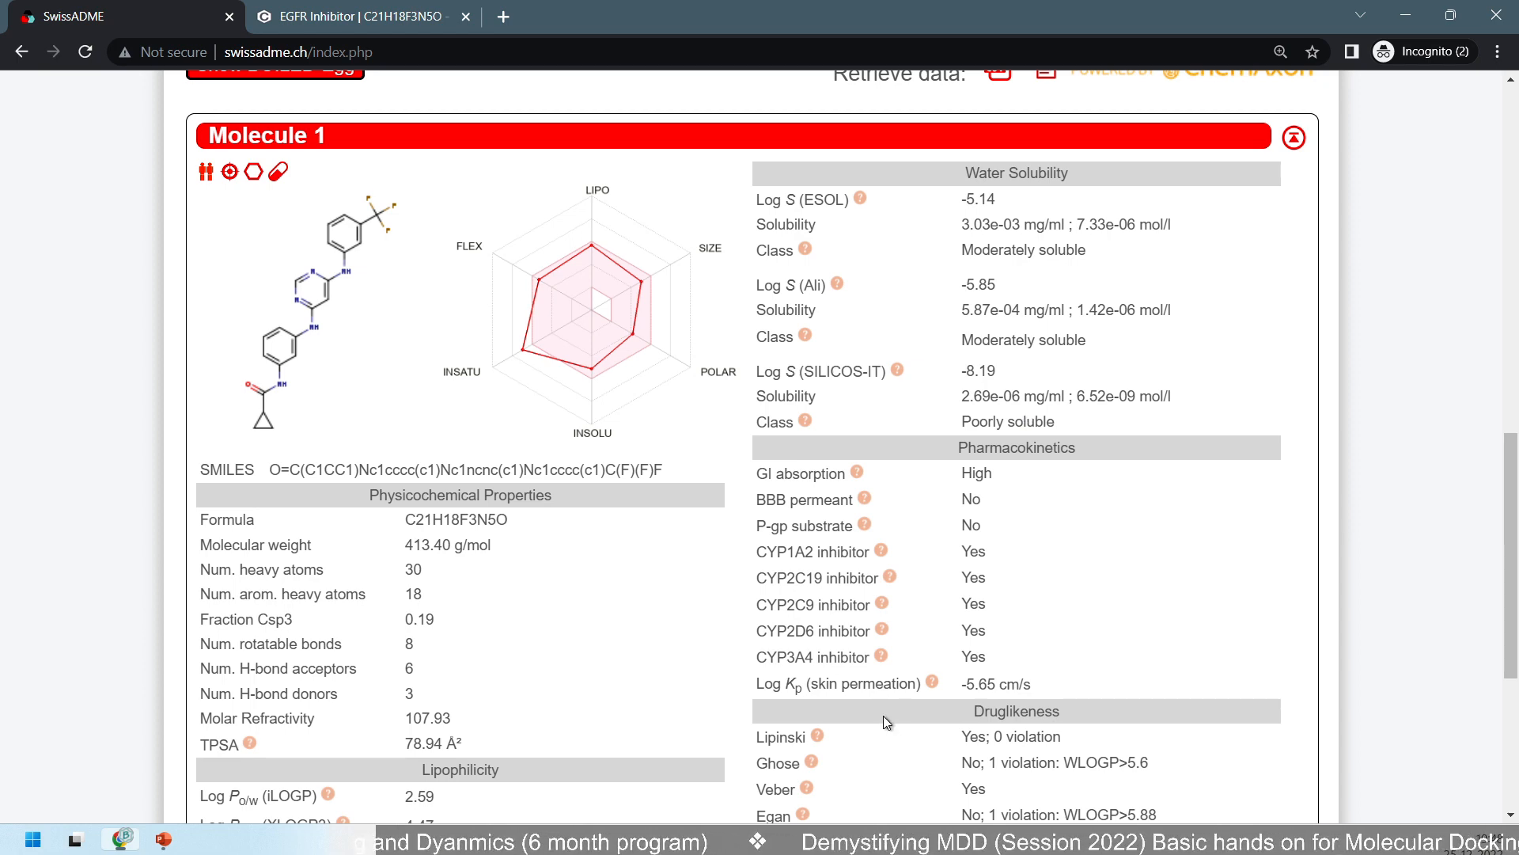
pyautogui.scroll(3, 883, 715)
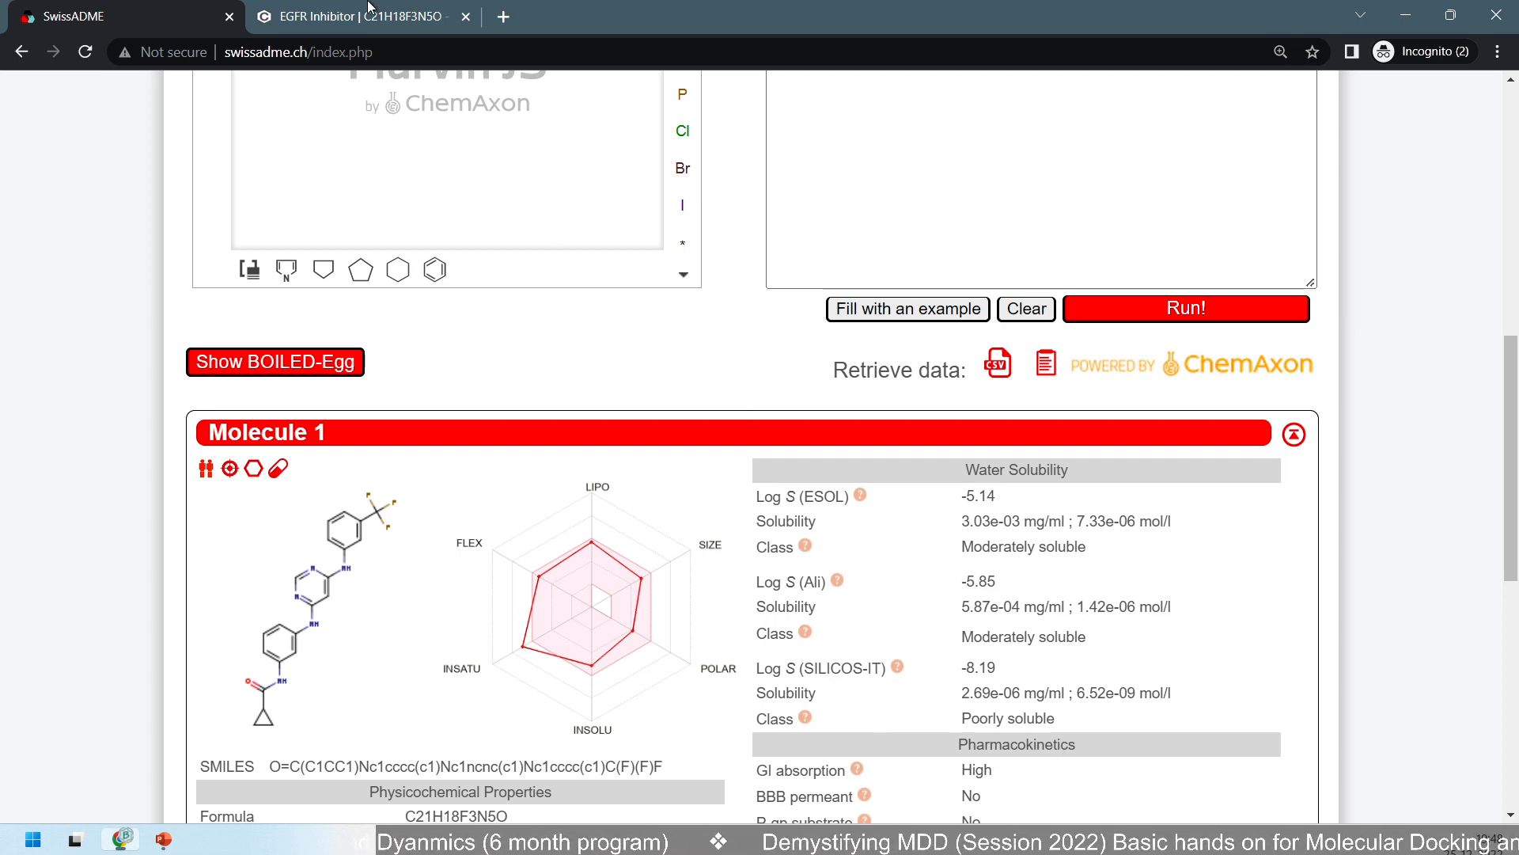
# Switch to the PowerPoint slide show to present the Additional Docking Resources slide up to "Online docking servers", and return to the browser.
pyautogui.click(395, 19)
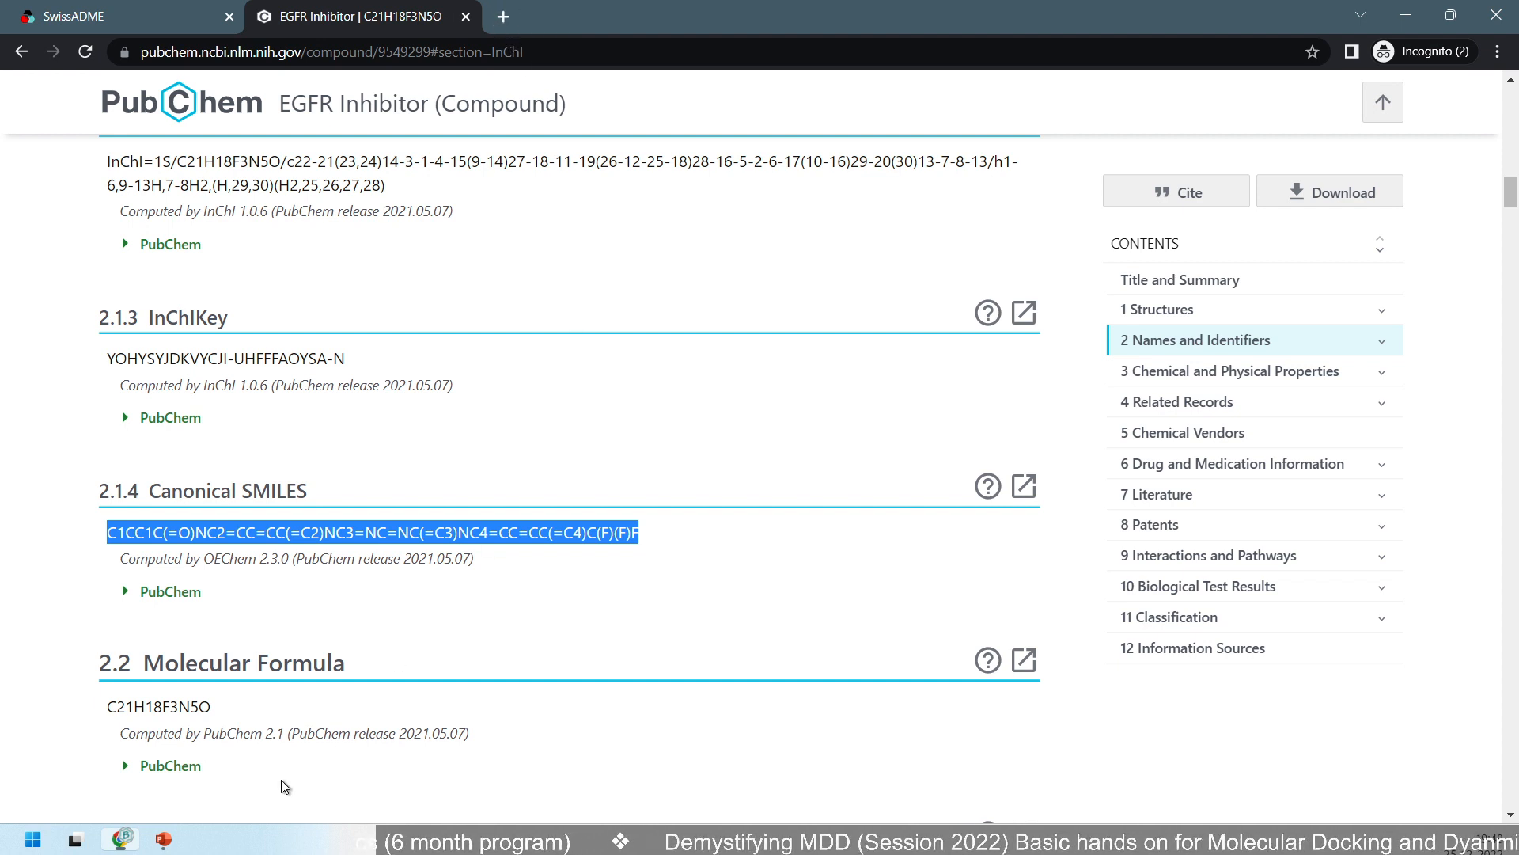
pyautogui.click(170, 842)
pyautogui.click(834, 397)
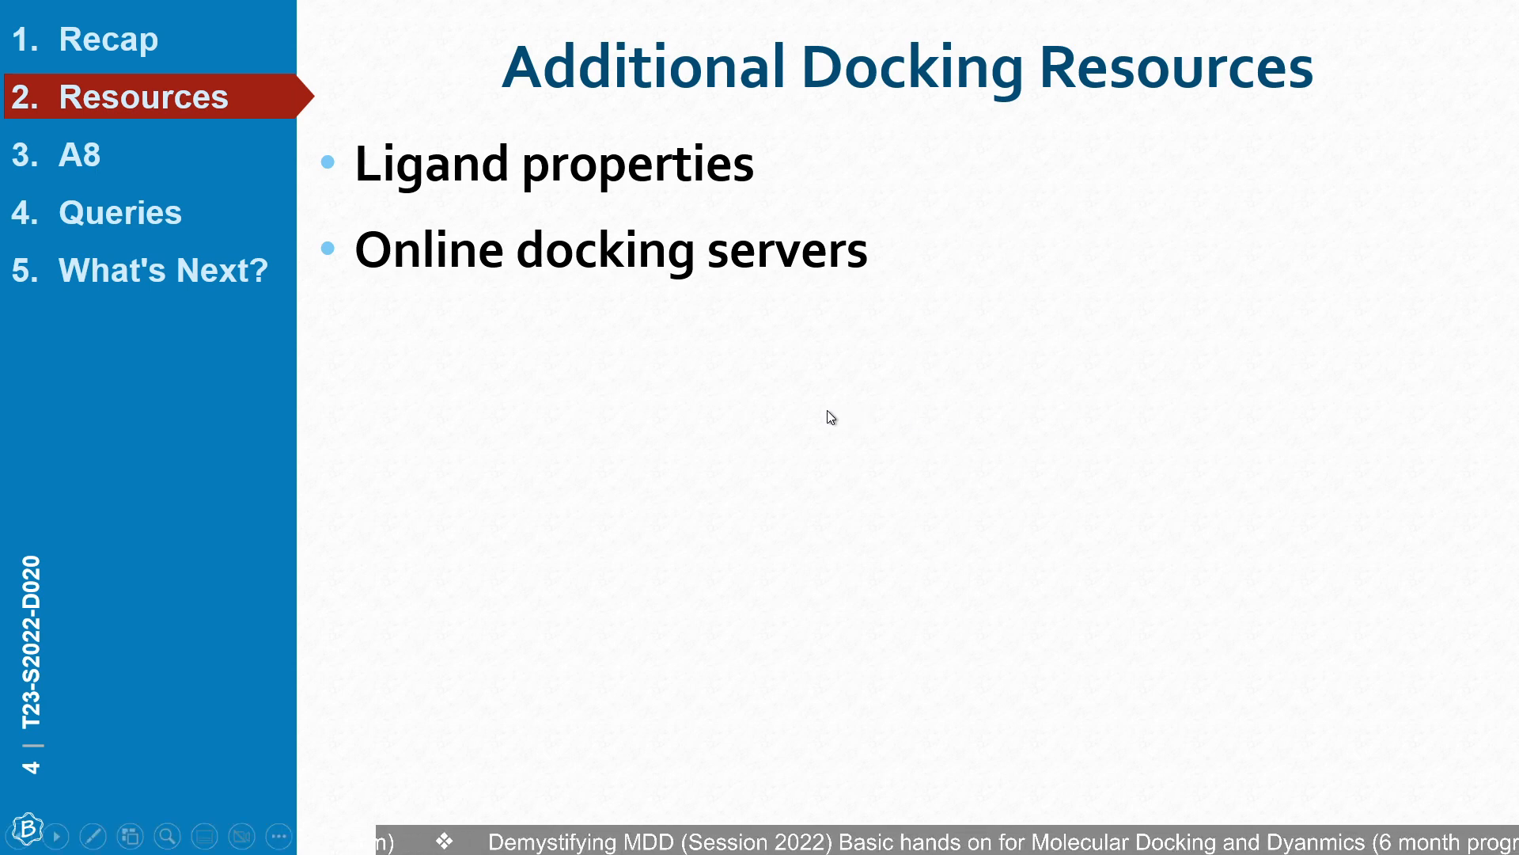
pyautogui.hotkey('alt', 'Tab')
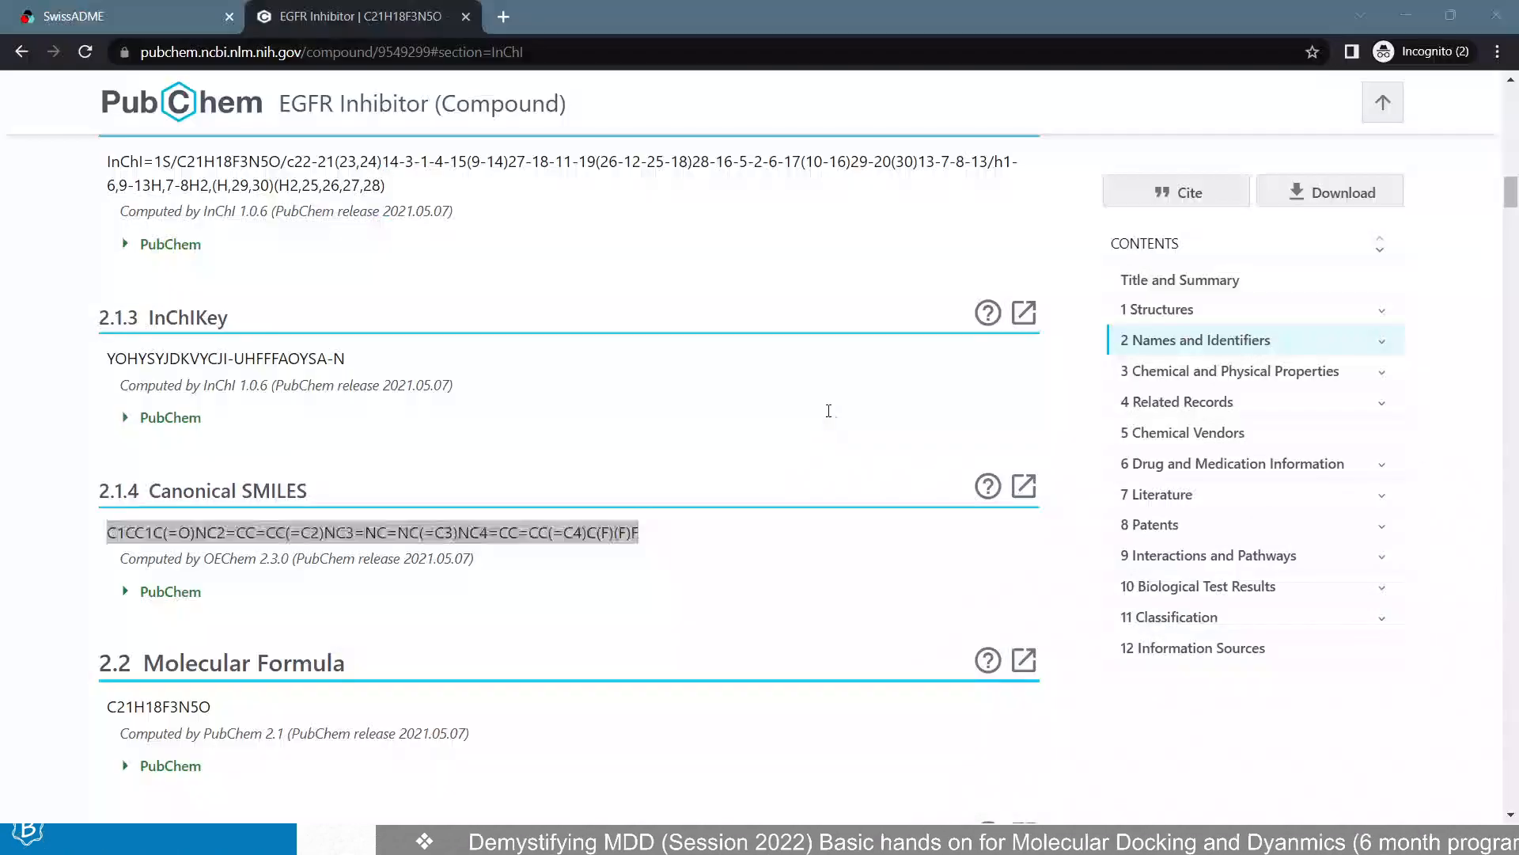
# Search Google for "patchdock" in a new browser tab.
pyautogui.click(503, 16)
pyautogui.write('pacchhdoc')
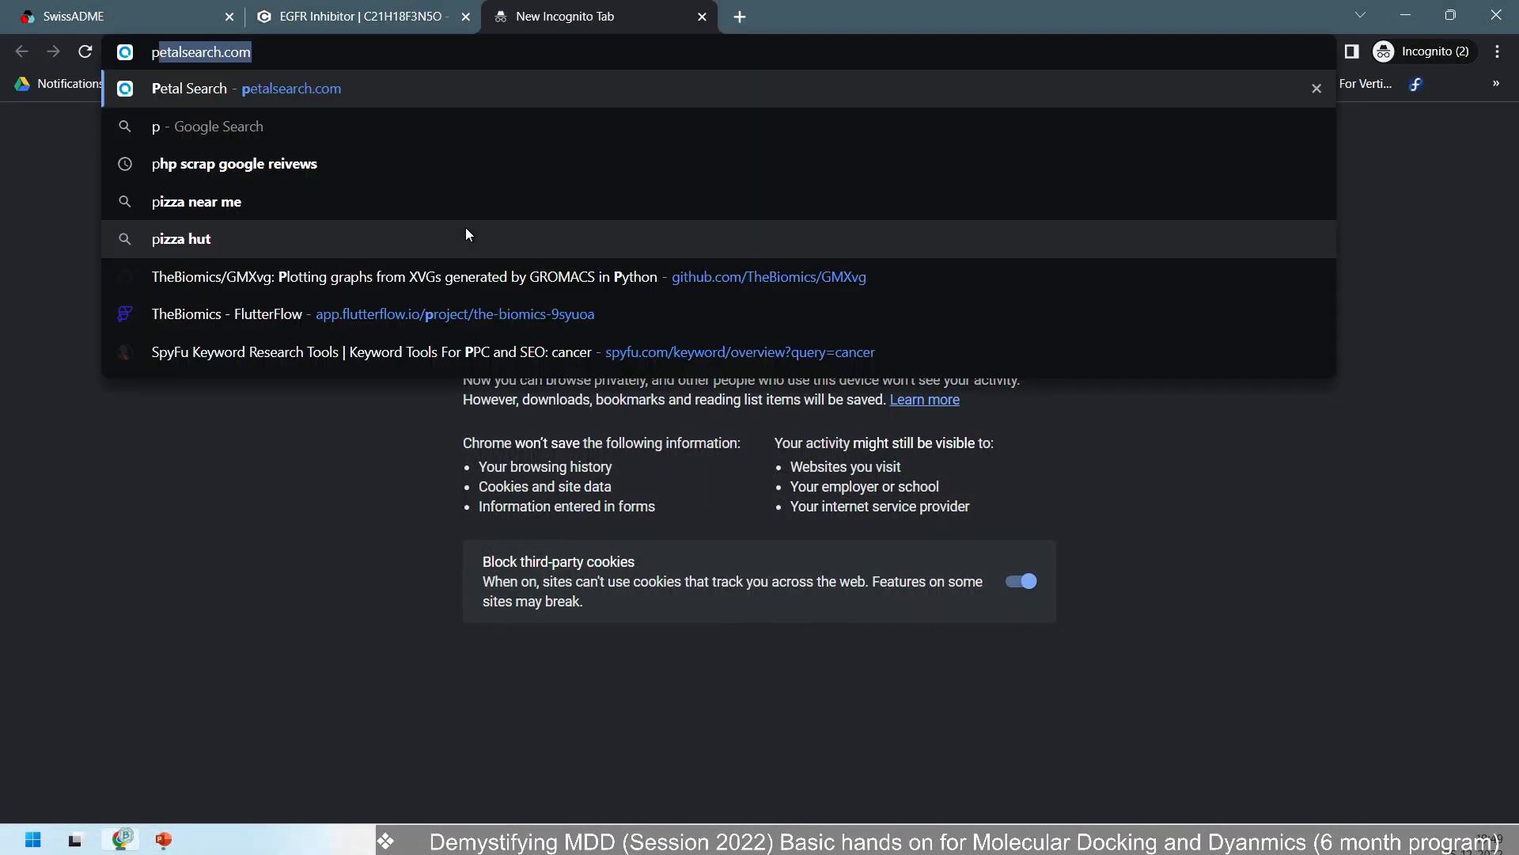
pyautogui.press('BackSpace')
pyautogui.press('BackSpace')
pyautogui.press('BackSpace')
pyautogui.press('BackSpace')
pyautogui.press('BackSpace')
pyautogui.press('BackSpace')
pyautogui.press('BackSpace')
pyautogui.press('BackSpace')
pyautogui.press('BackSpace')
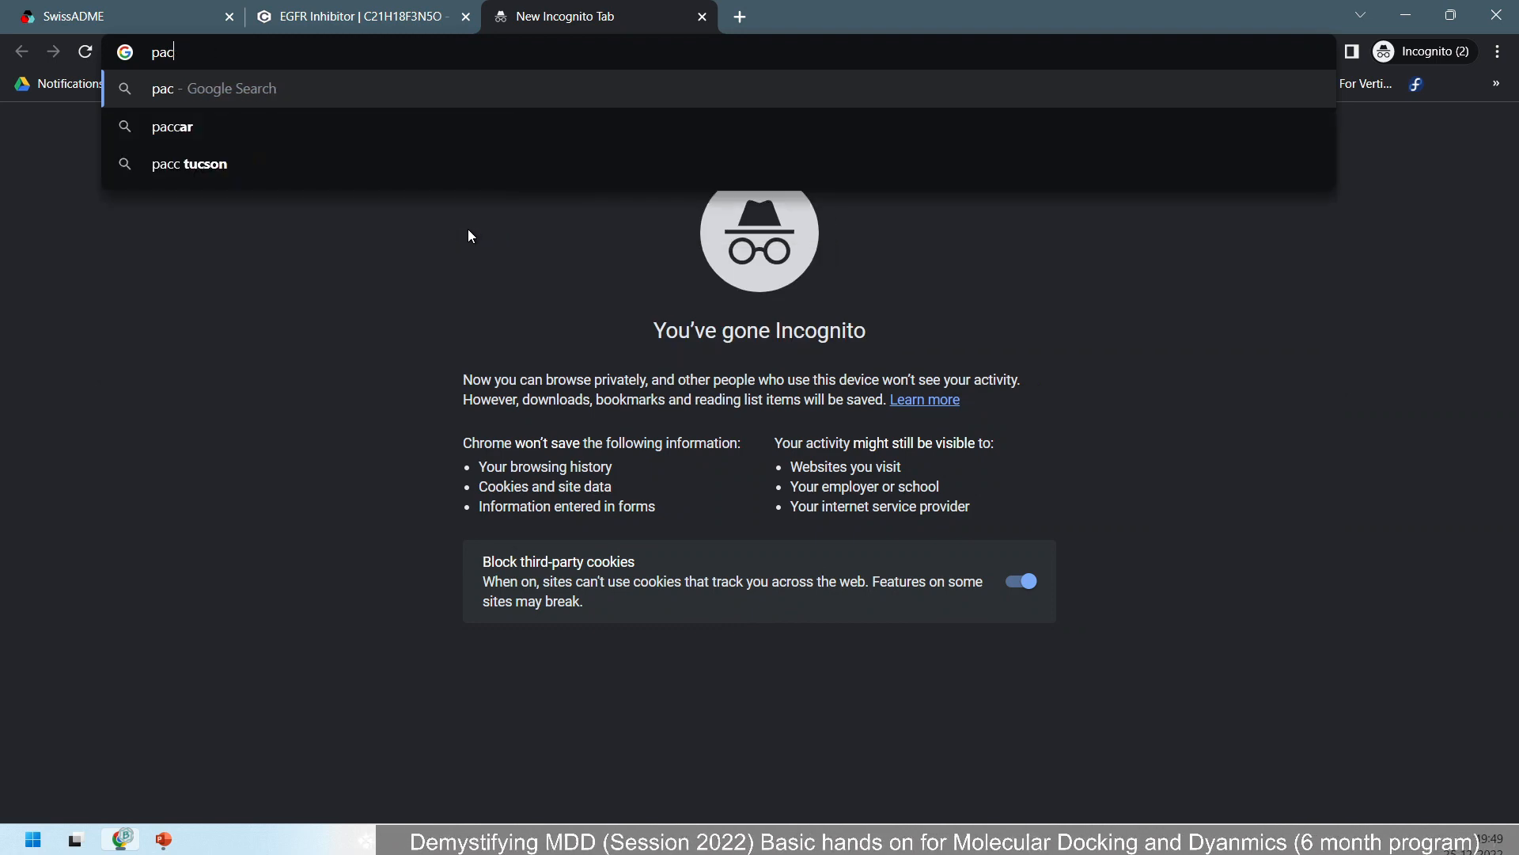
pyautogui.write('patchdock')
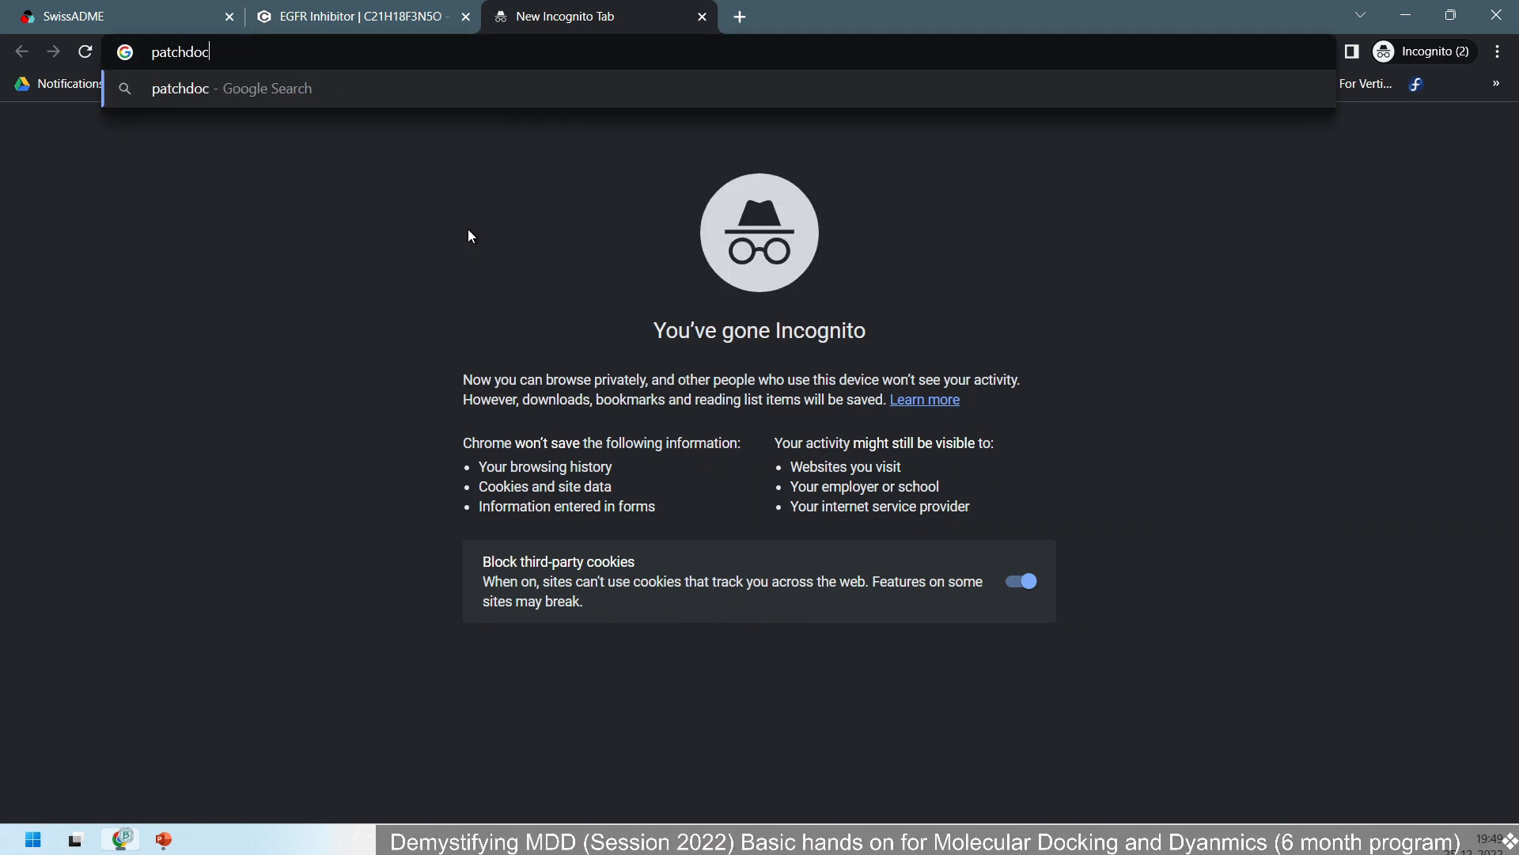
pyautogui.press('Return')
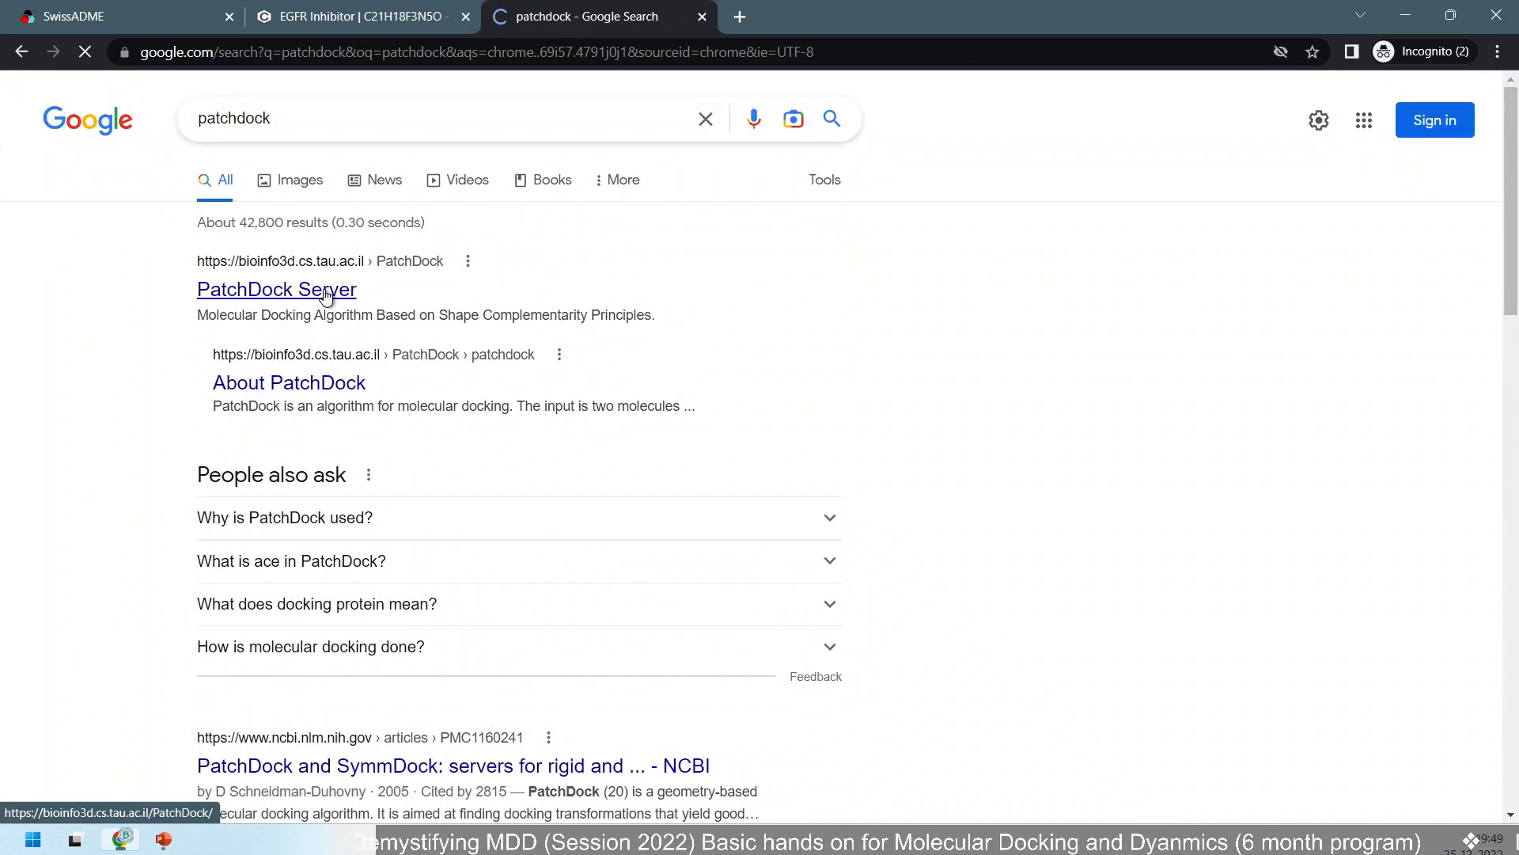
# Open the PatchDock Server from the search results and complete its robot check to reach the docking submission form.
pyautogui.click(326, 291)
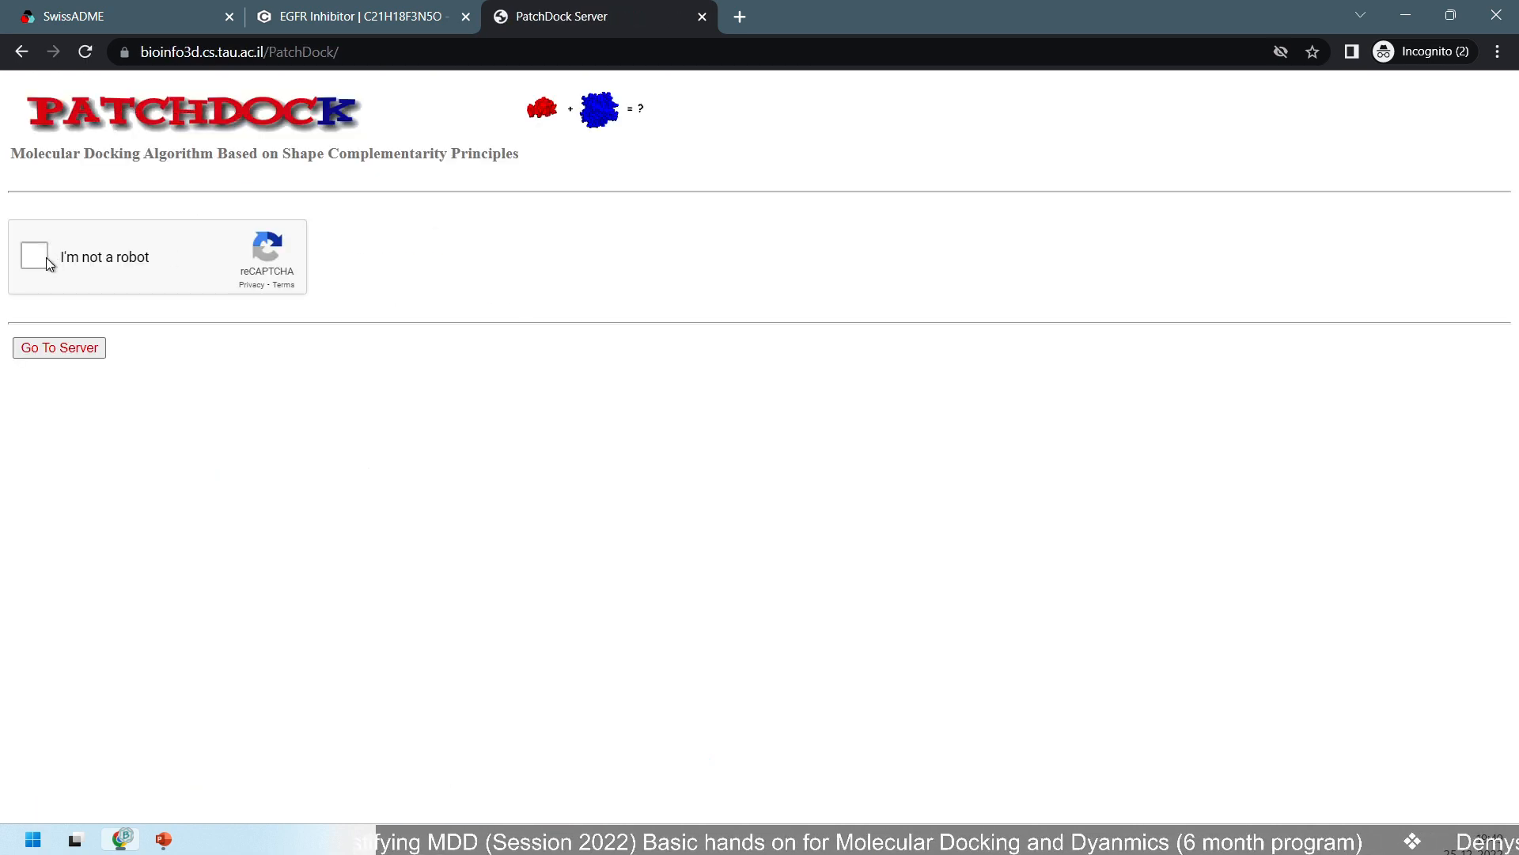
pyautogui.click(44, 255)
pyautogui.click(70, 348)
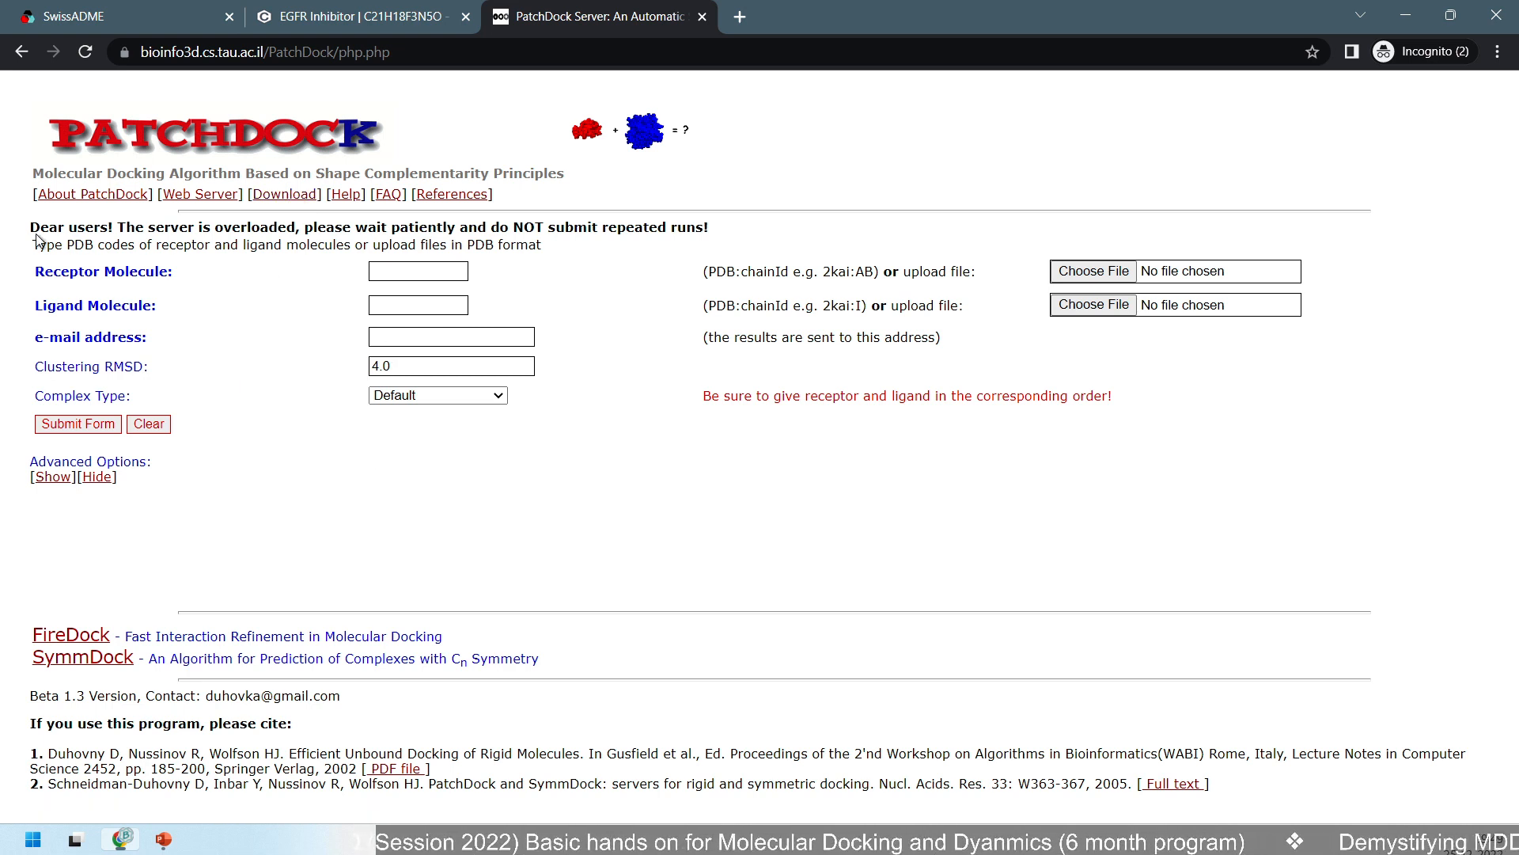
pyautogui.moveTo(10, 228); pyautogui.dragTo(1252, 578)
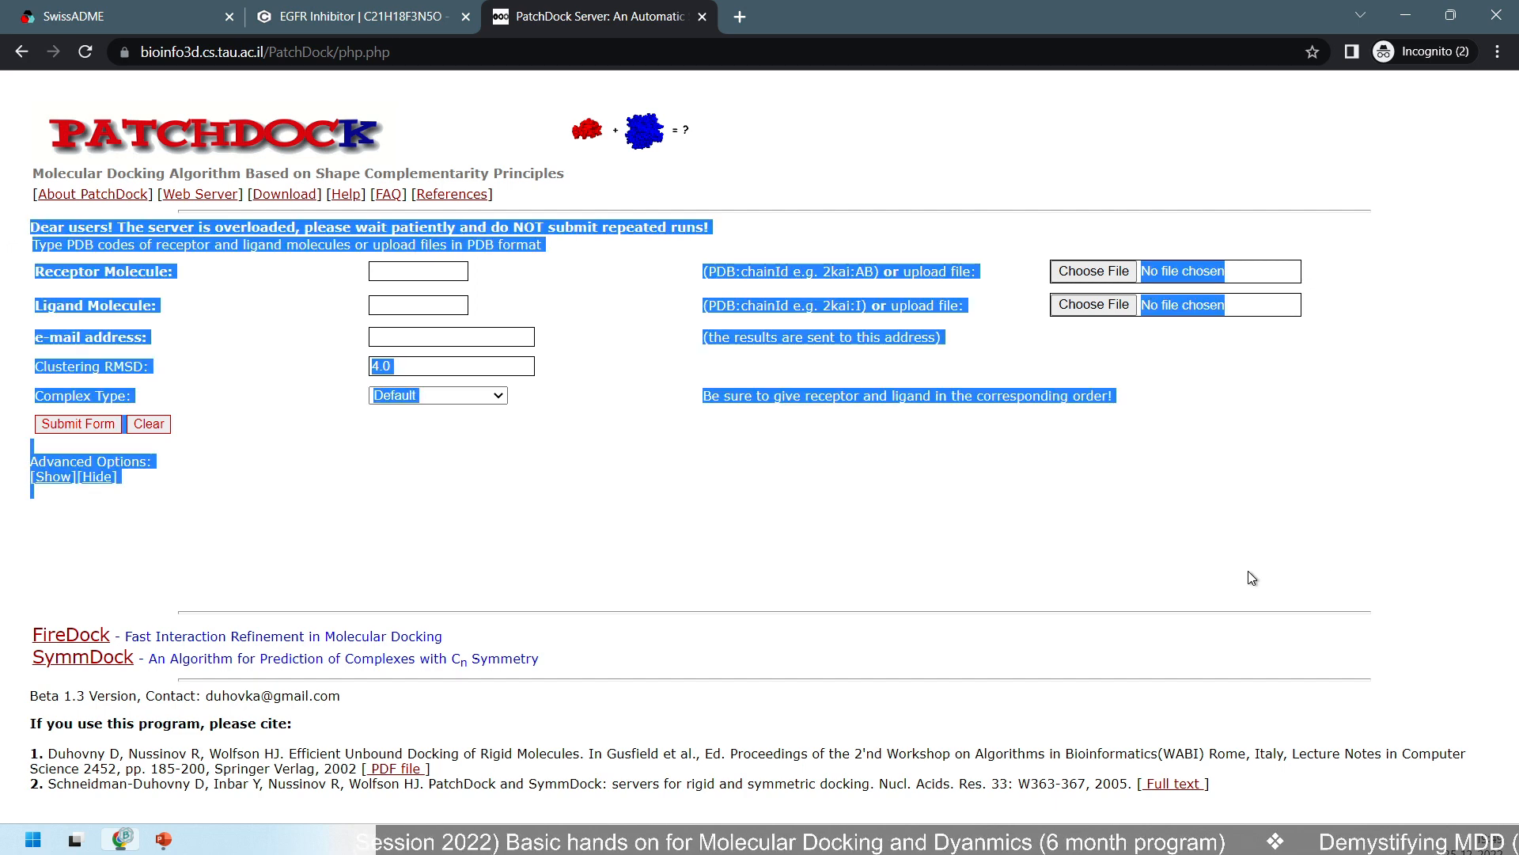
# Copy the example PDB code 2kai from the receptor hint into the Receptor Molecule field.
pyautogui.click(1080, 559)
pyautogui.moveTo(54, 273); pyautogui.dragTo(475, 285)
pyautogui.click(455, 273)
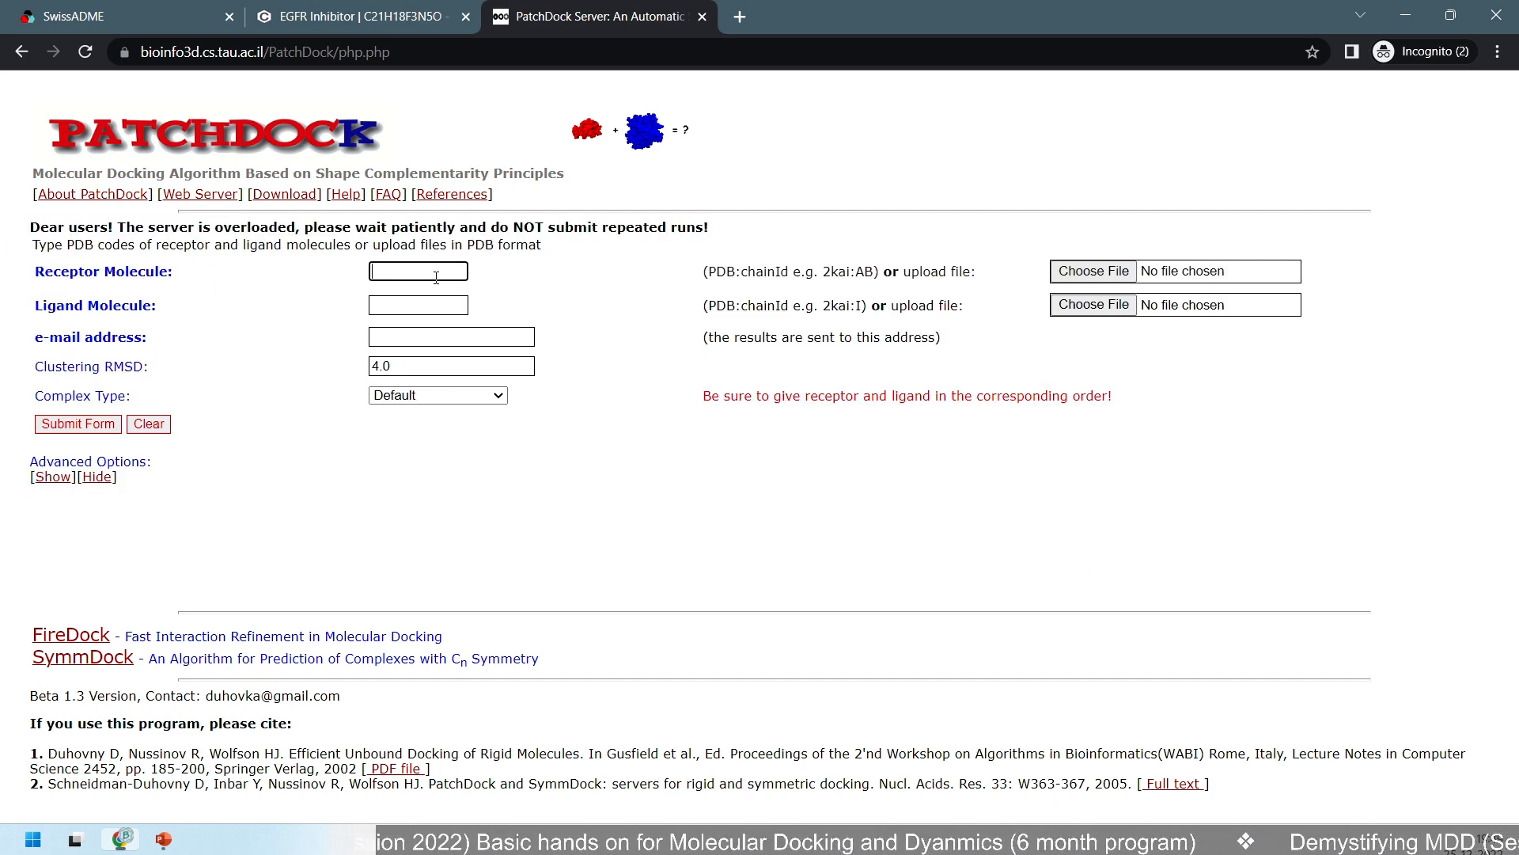
pyautogui.doubleClick(827, 273)
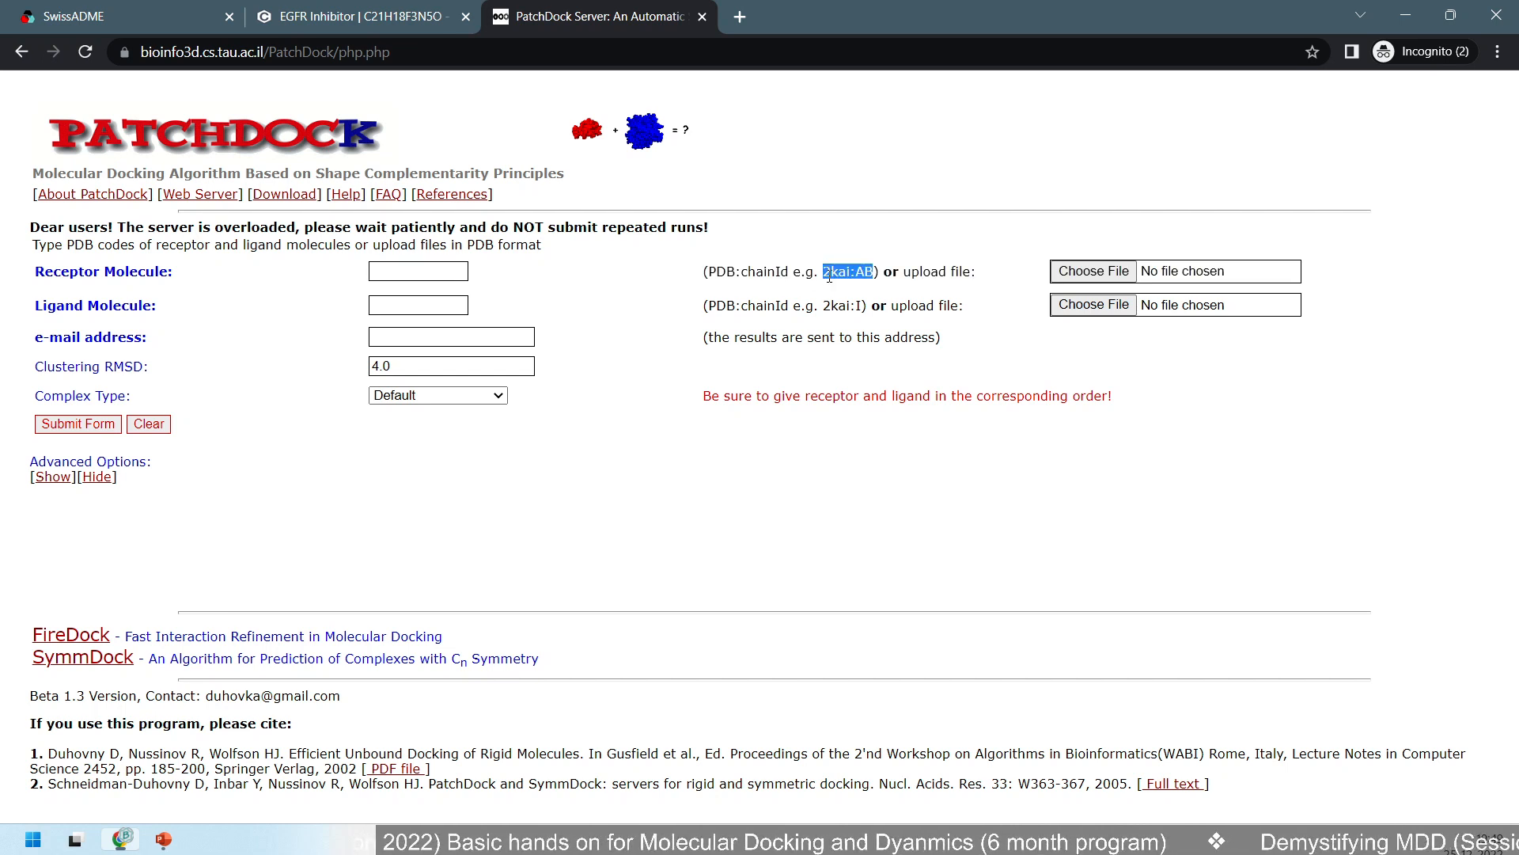
pyautogui.moveTo(818, 272); pyautogui.dragTo(853, 270)
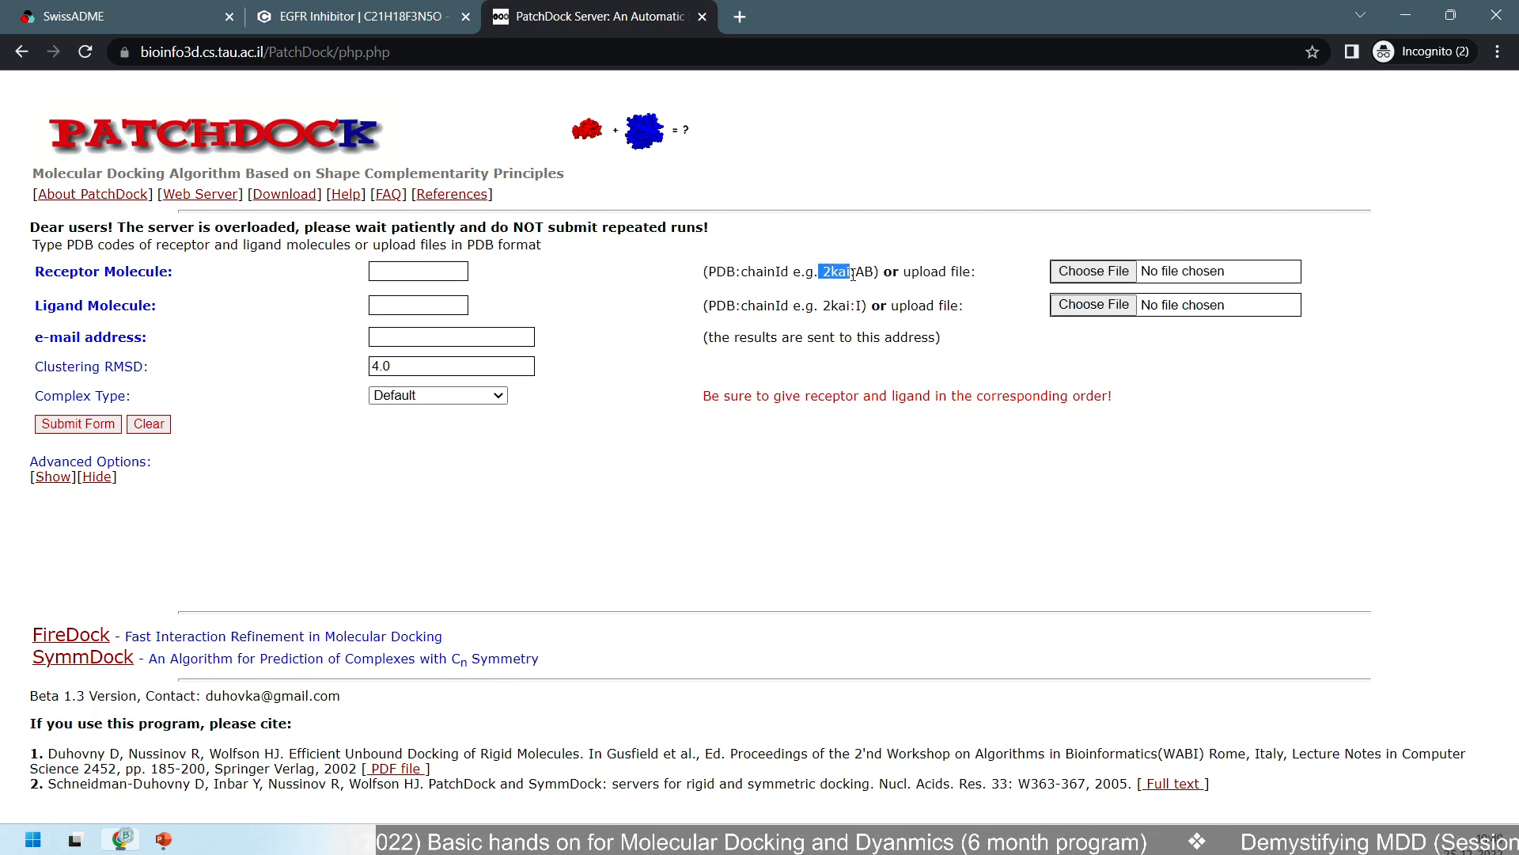
pyautogui.click(853, 271)
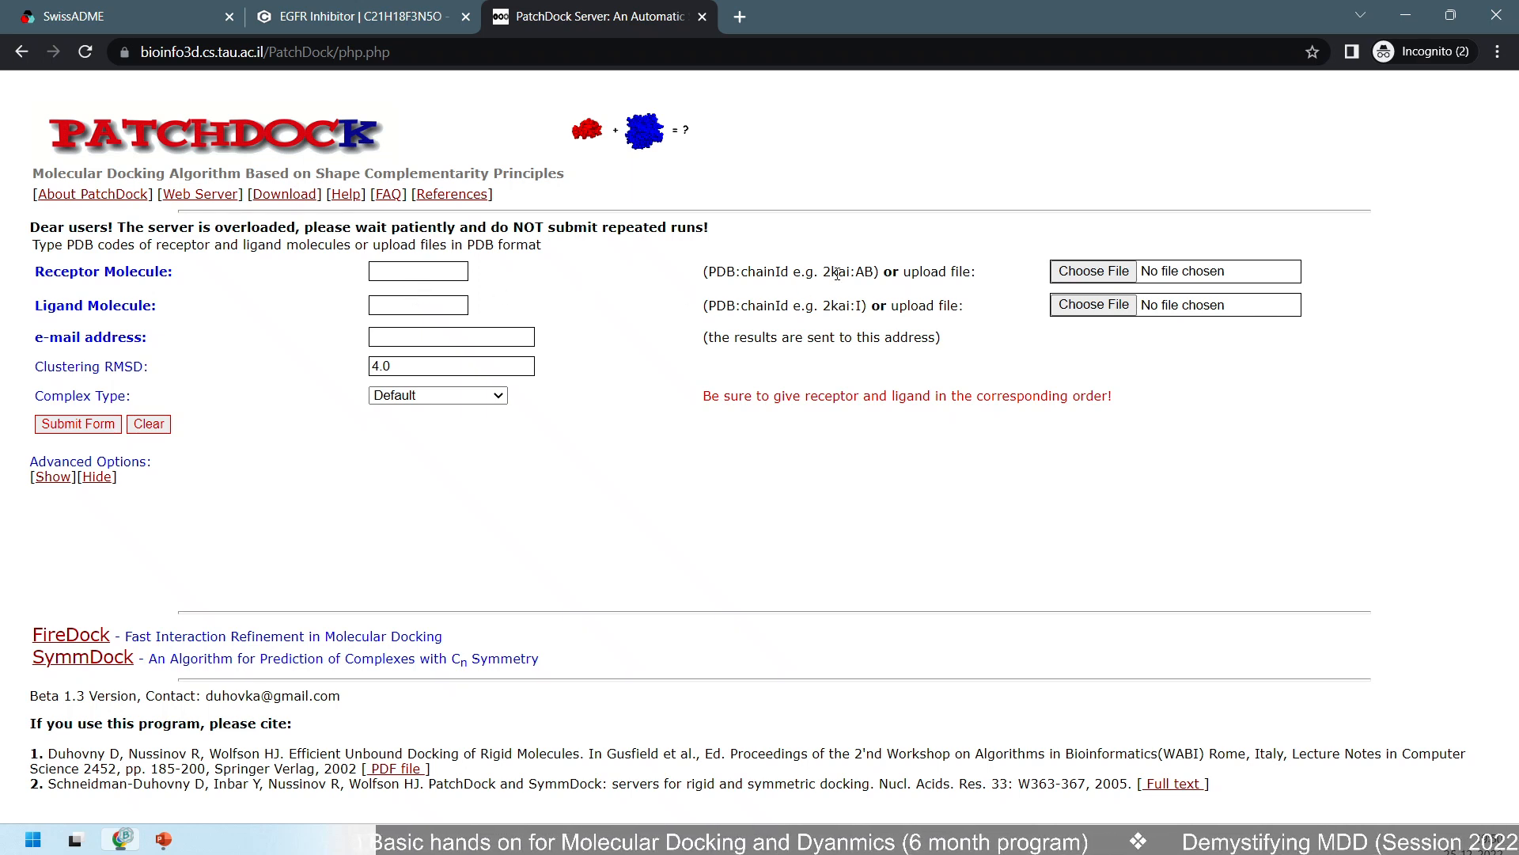
pyautogui.moveTo(823, 272); pyautogui.dragTo(852, 272)
pyautogui.hotkey('ctrl', 'c')
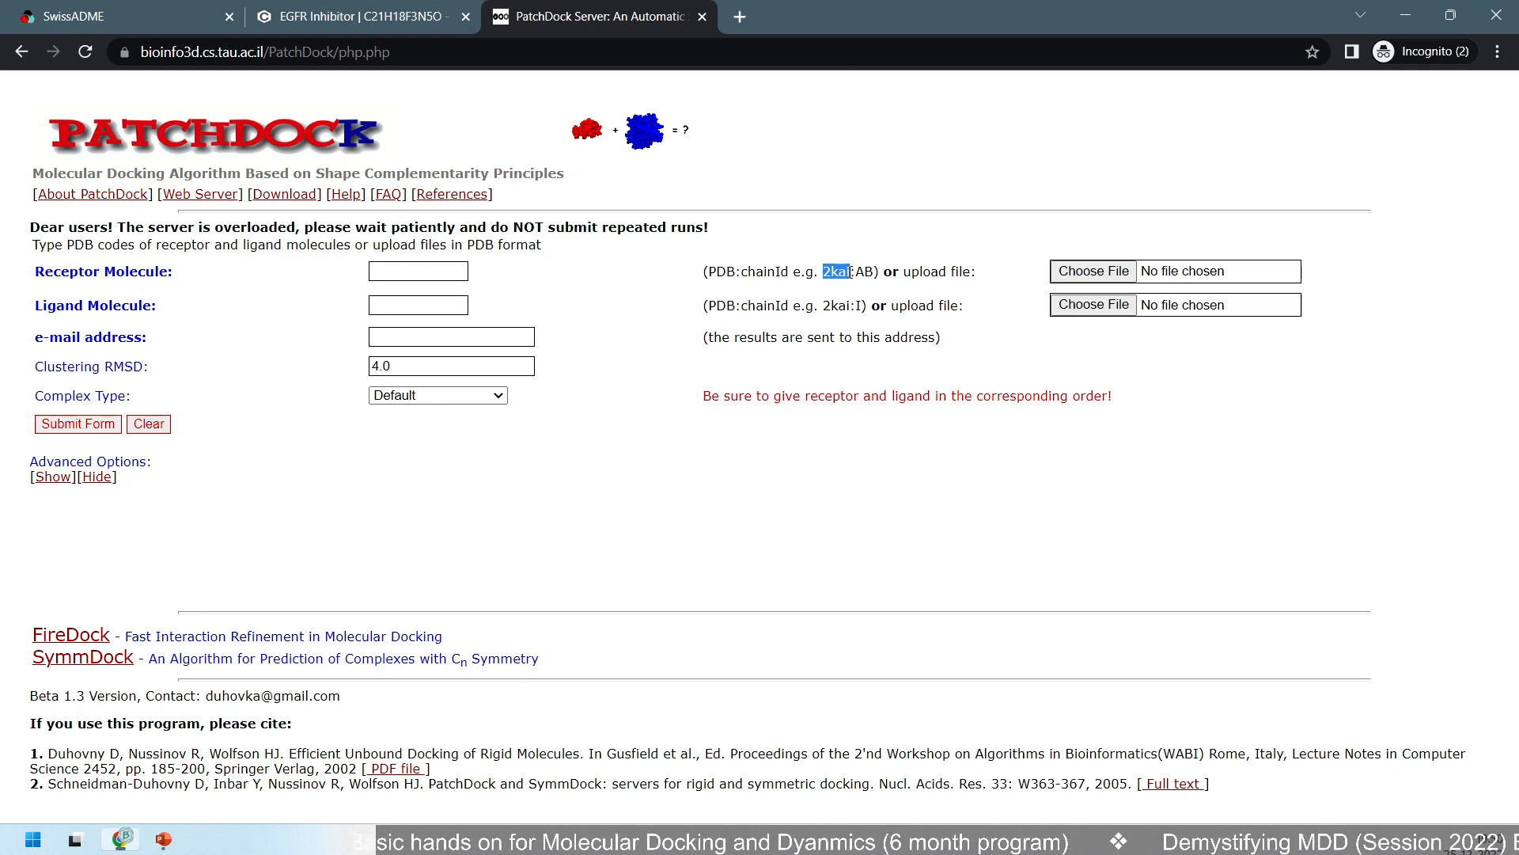
pyautogui.click(412, 272)
pyautogui.hotkey('ctrl', 'v')
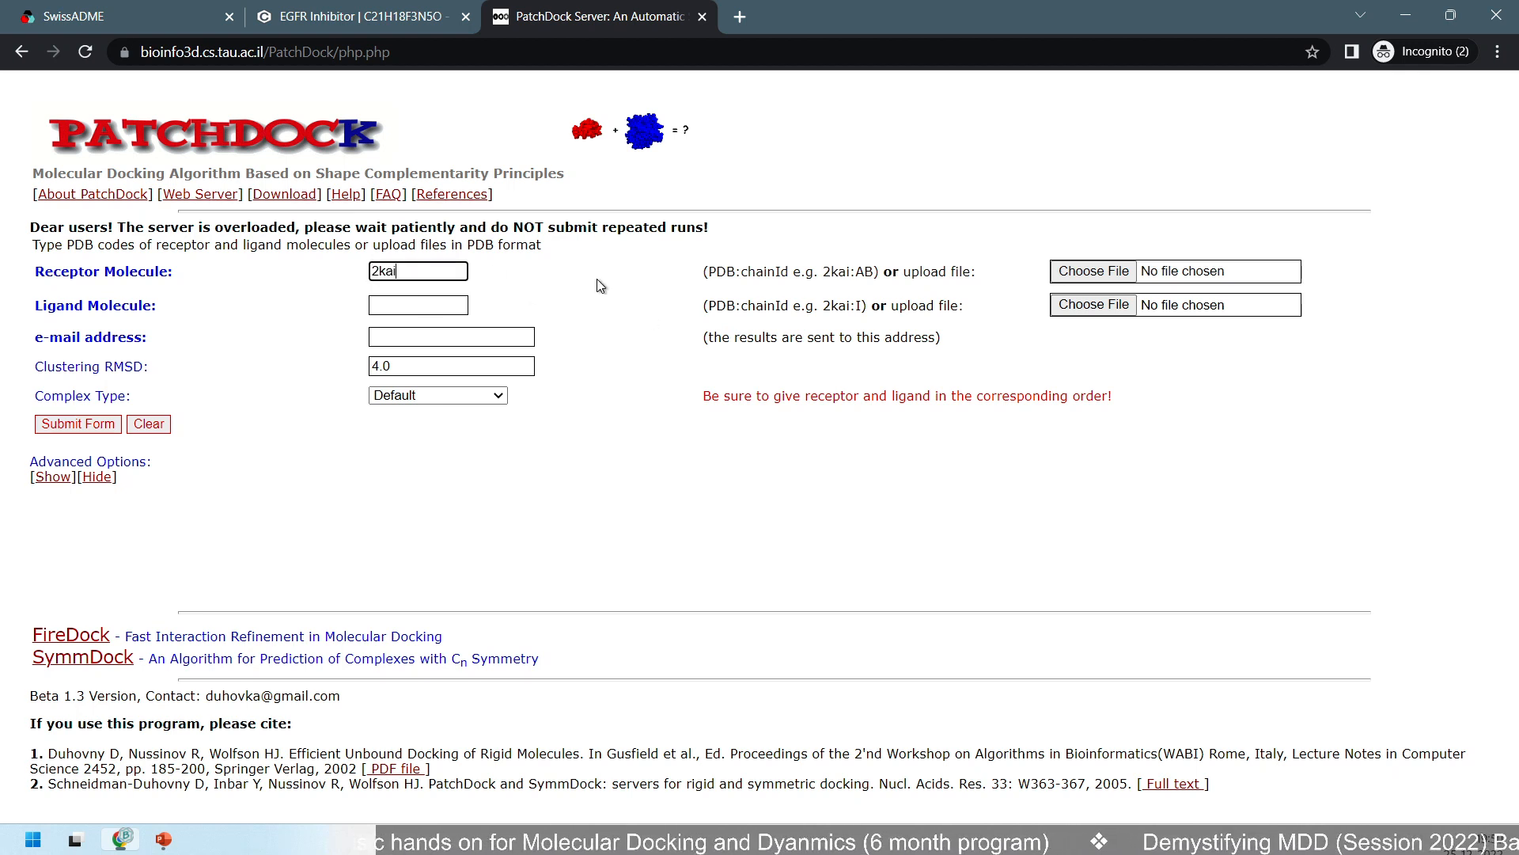
# Examine the Ligand Molecule and e-mail address fields and the PDB chain ID examples on the docking form.
pyautogui.click(204, 327)
pyautogui.moveTo(117, 309); pyautogui.dragTo(220, 305)
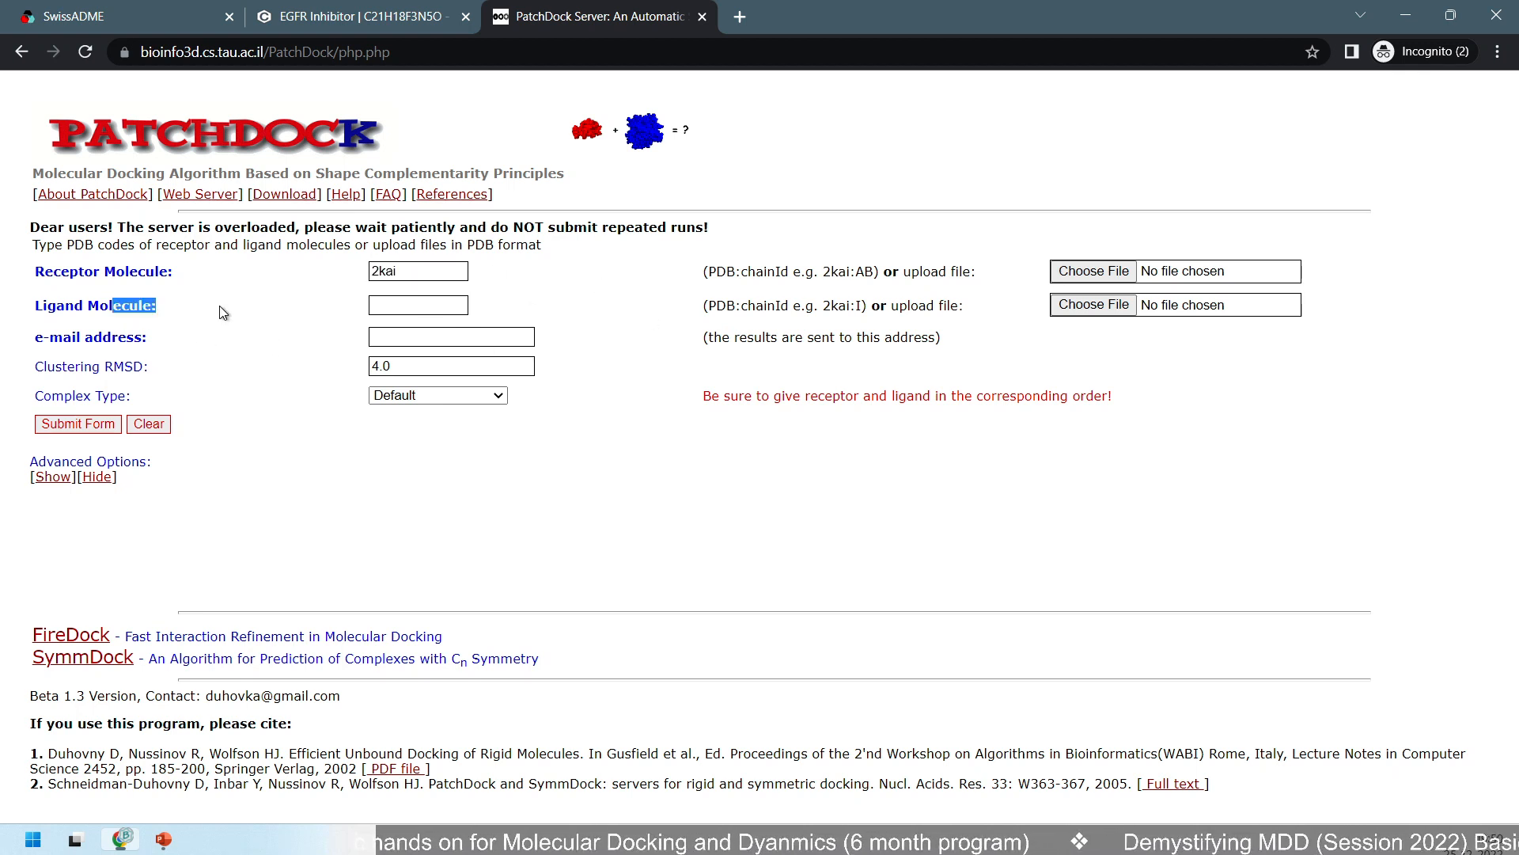
pyautogui.click(410, 308)
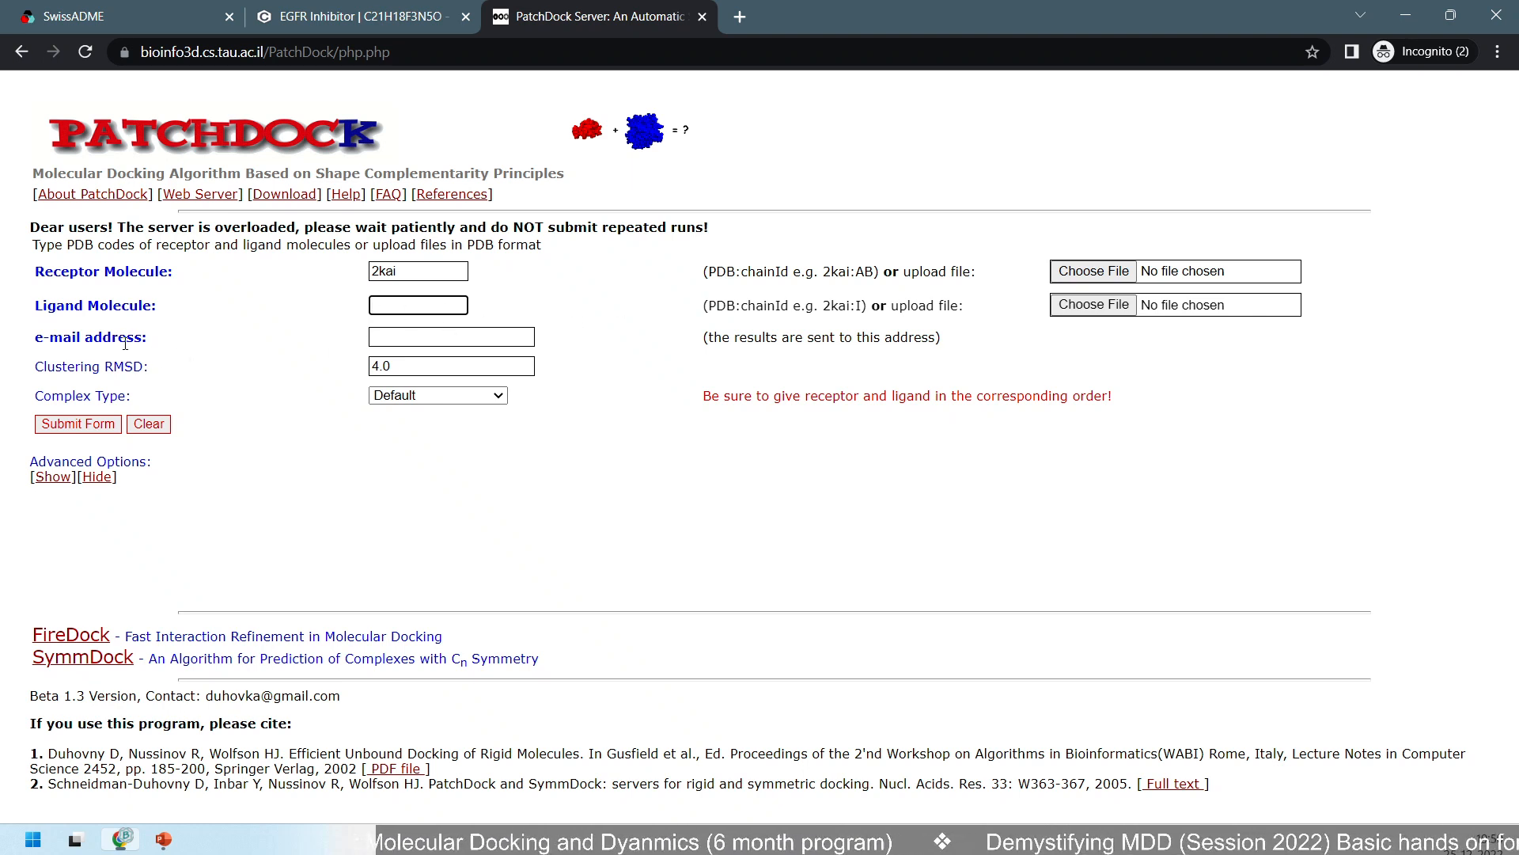
pyautogui.click(451, 337)
pyautogui.click(668, 348)
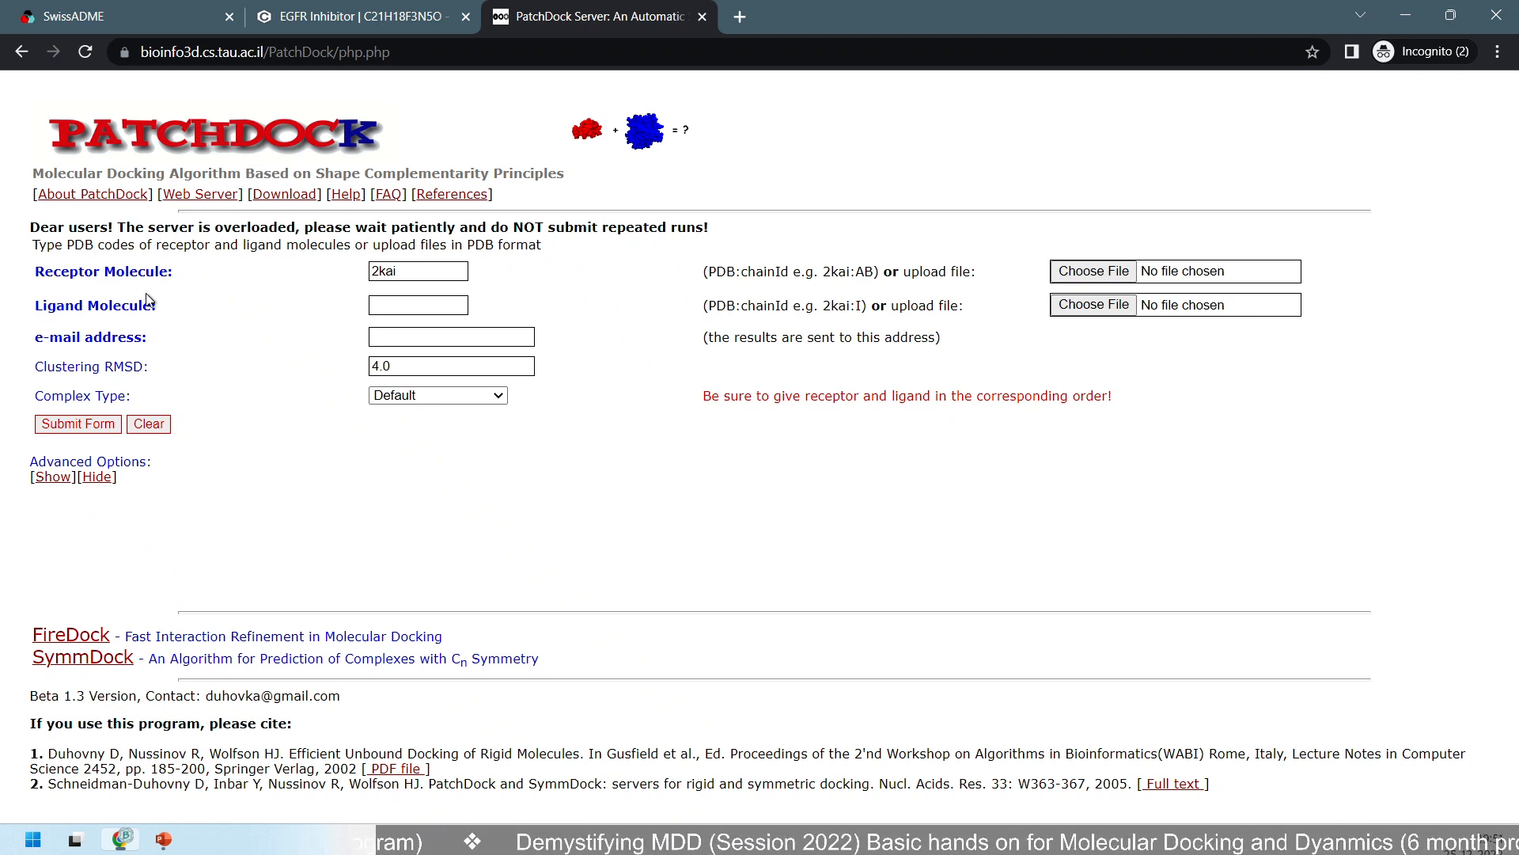
pyautogui.moveTo(139, 271); pyautogui.dragTo(127, 304)
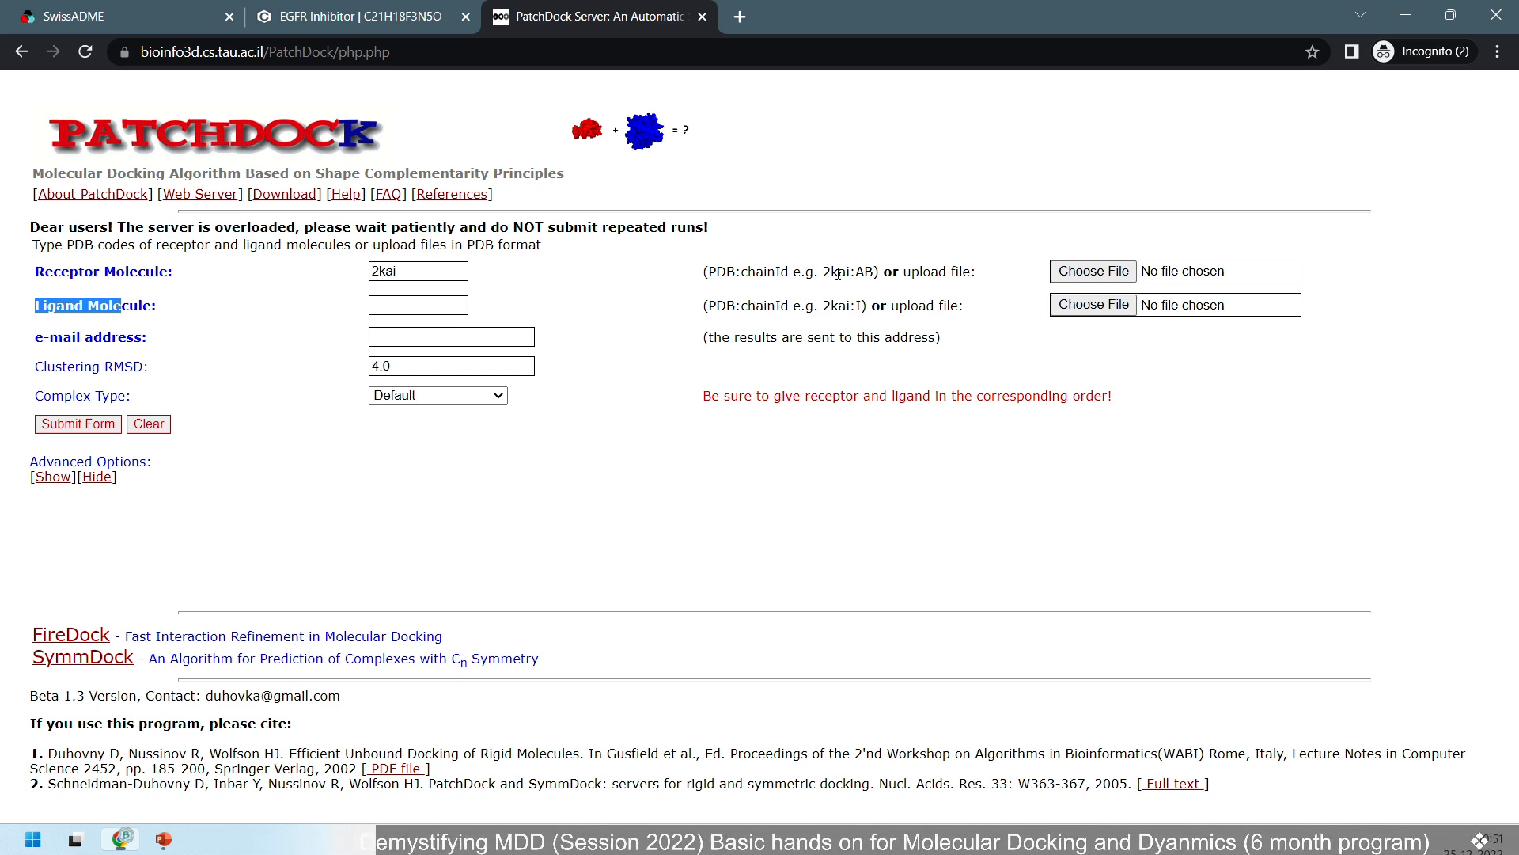
pyautogui.moveTo(819, 272); pyautogui.dragTo(879, 273)
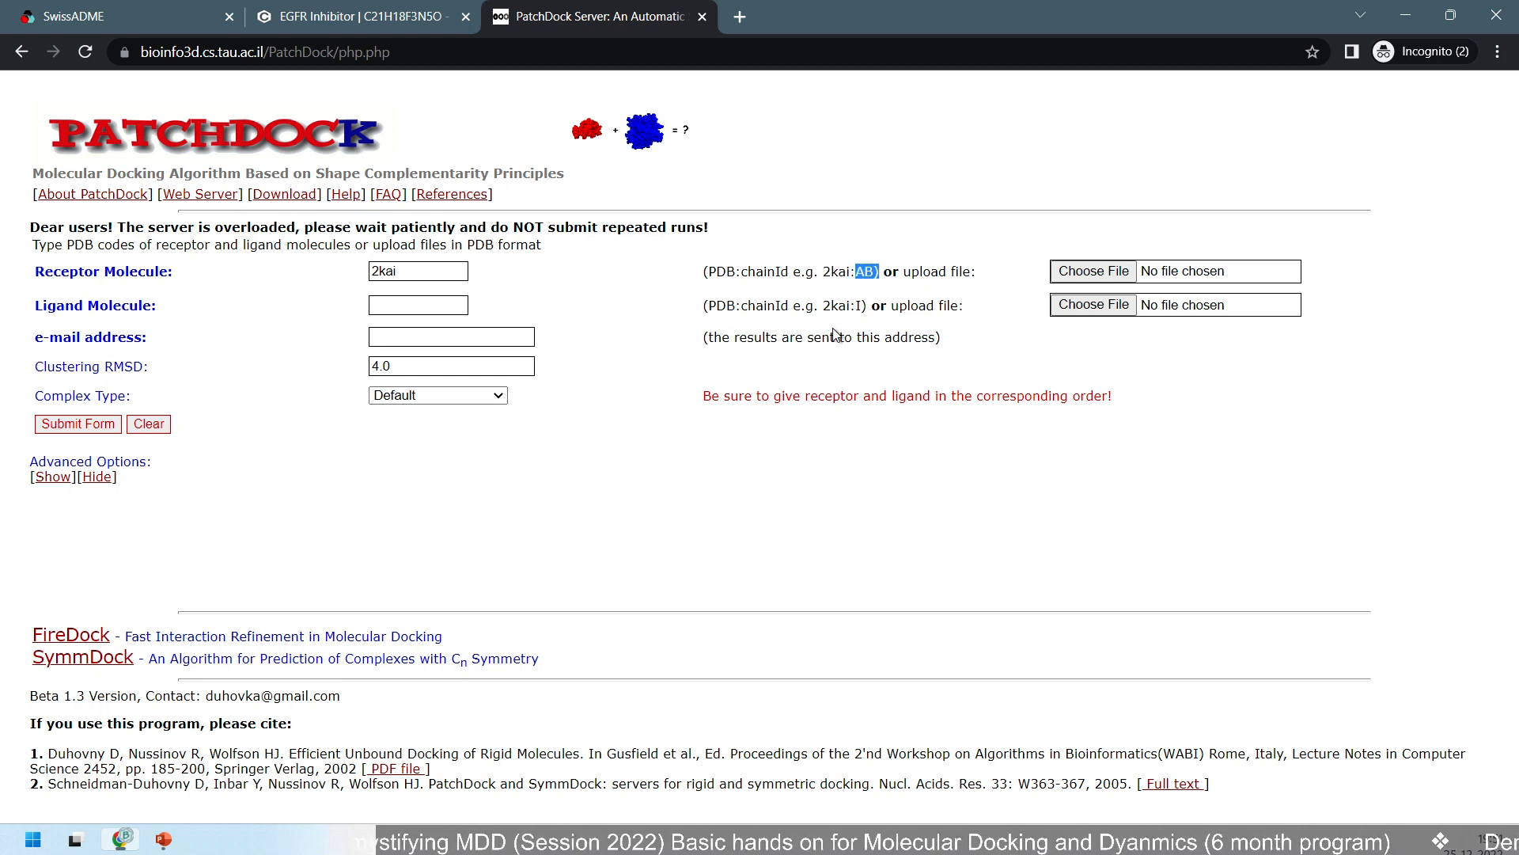
pyautogui.click(857, 307)
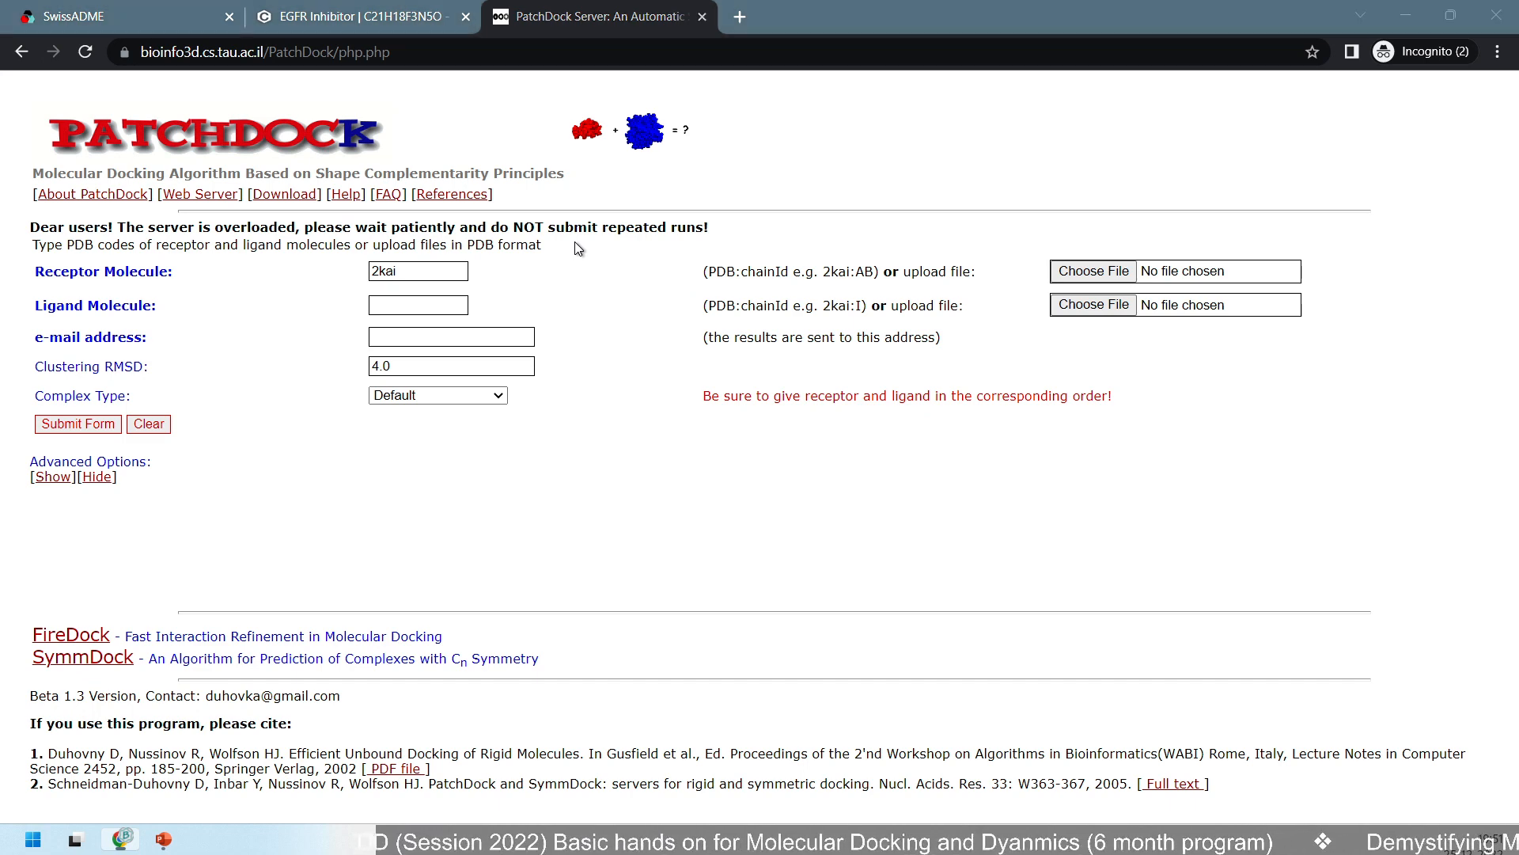
# Switch to the PowerPoint slide show and reveal the "Protein-protein docking" point on the Additional Docking Resources slide.
pyautogui.hotkey('alt', 'Tab')
pyautogui.click(1085, 417)
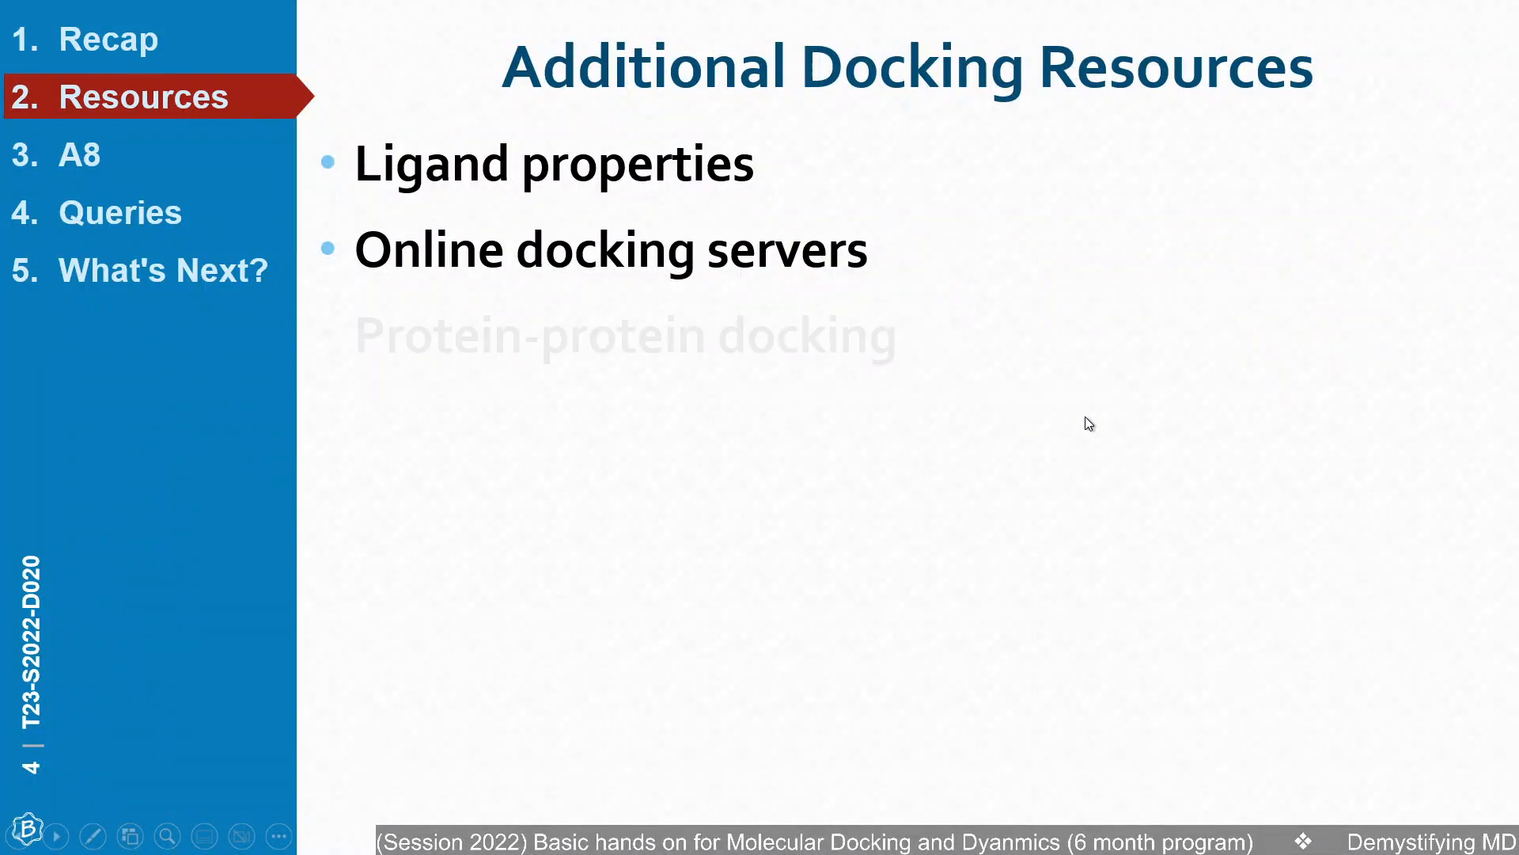
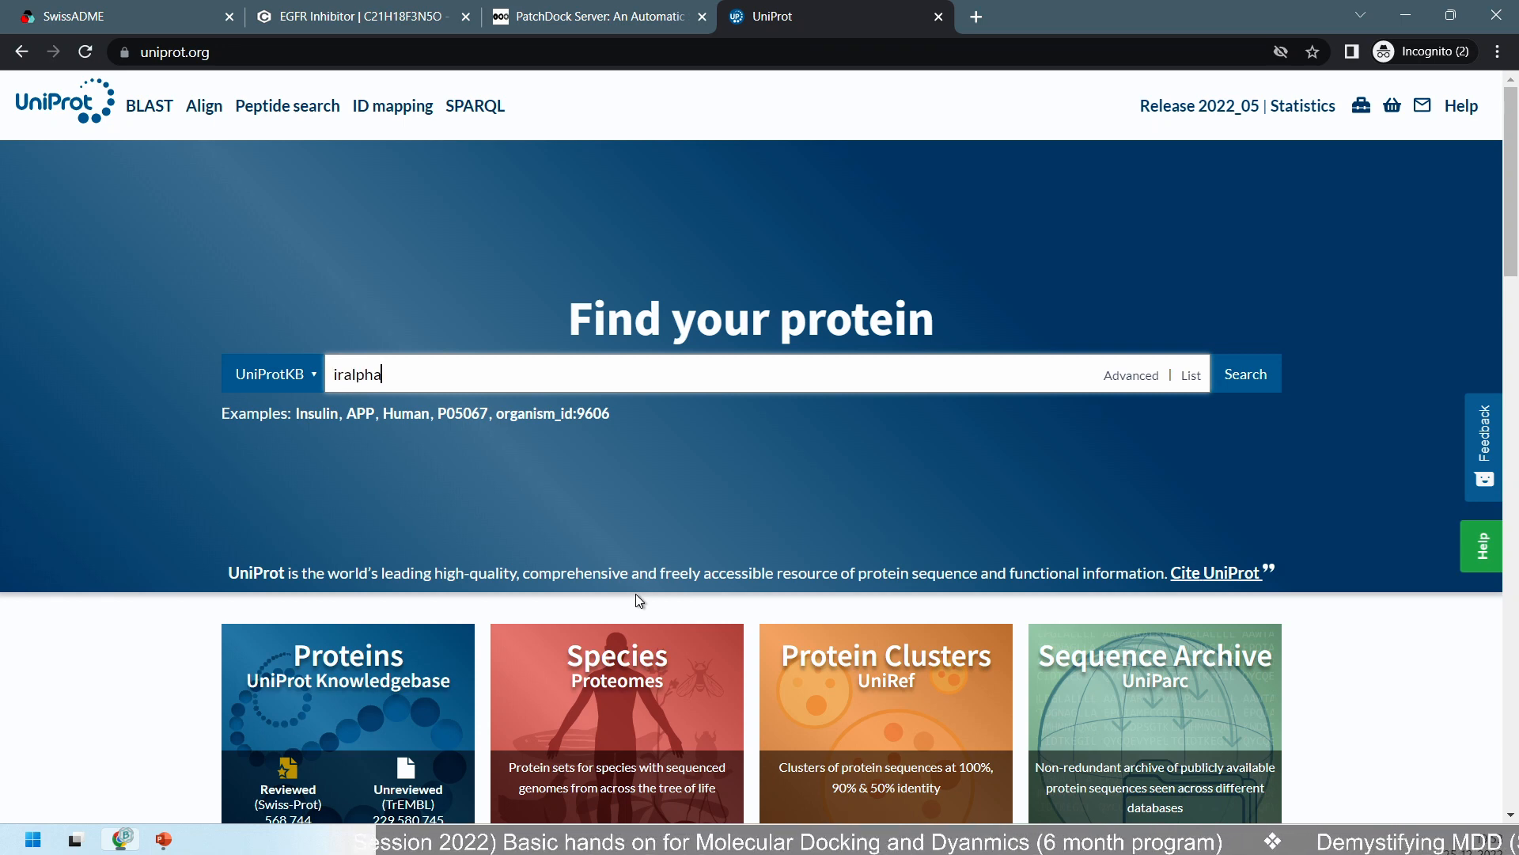
# Search UniProtKB for "iralpha", correct the query to "il27 receptor alpha", and view the results as a table.
pyautogui.press('Return')
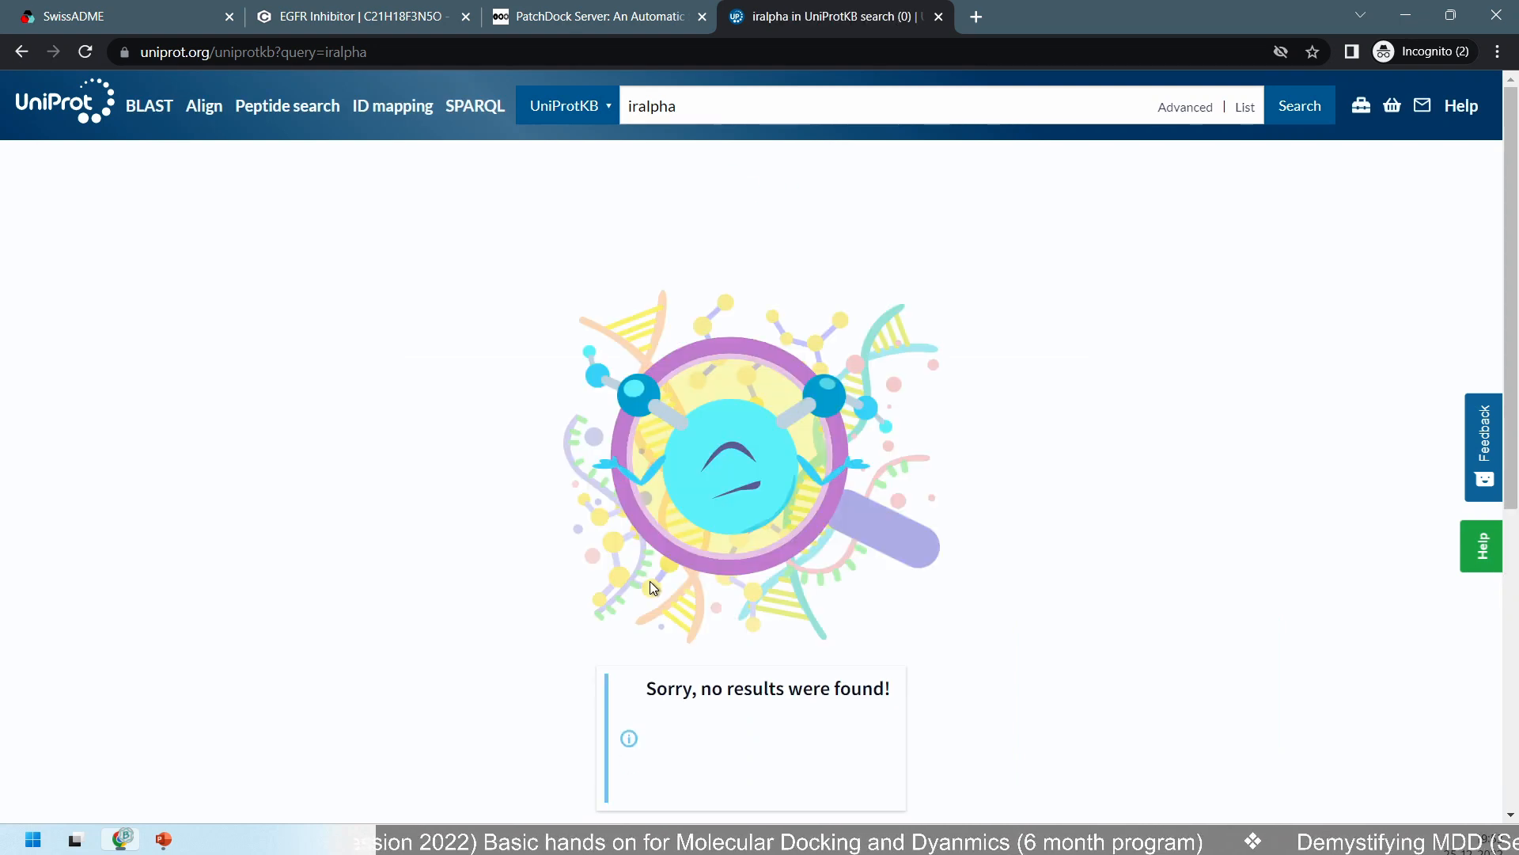
pyautogui.click(641, 105)
pyautogui.press('BackSpace')
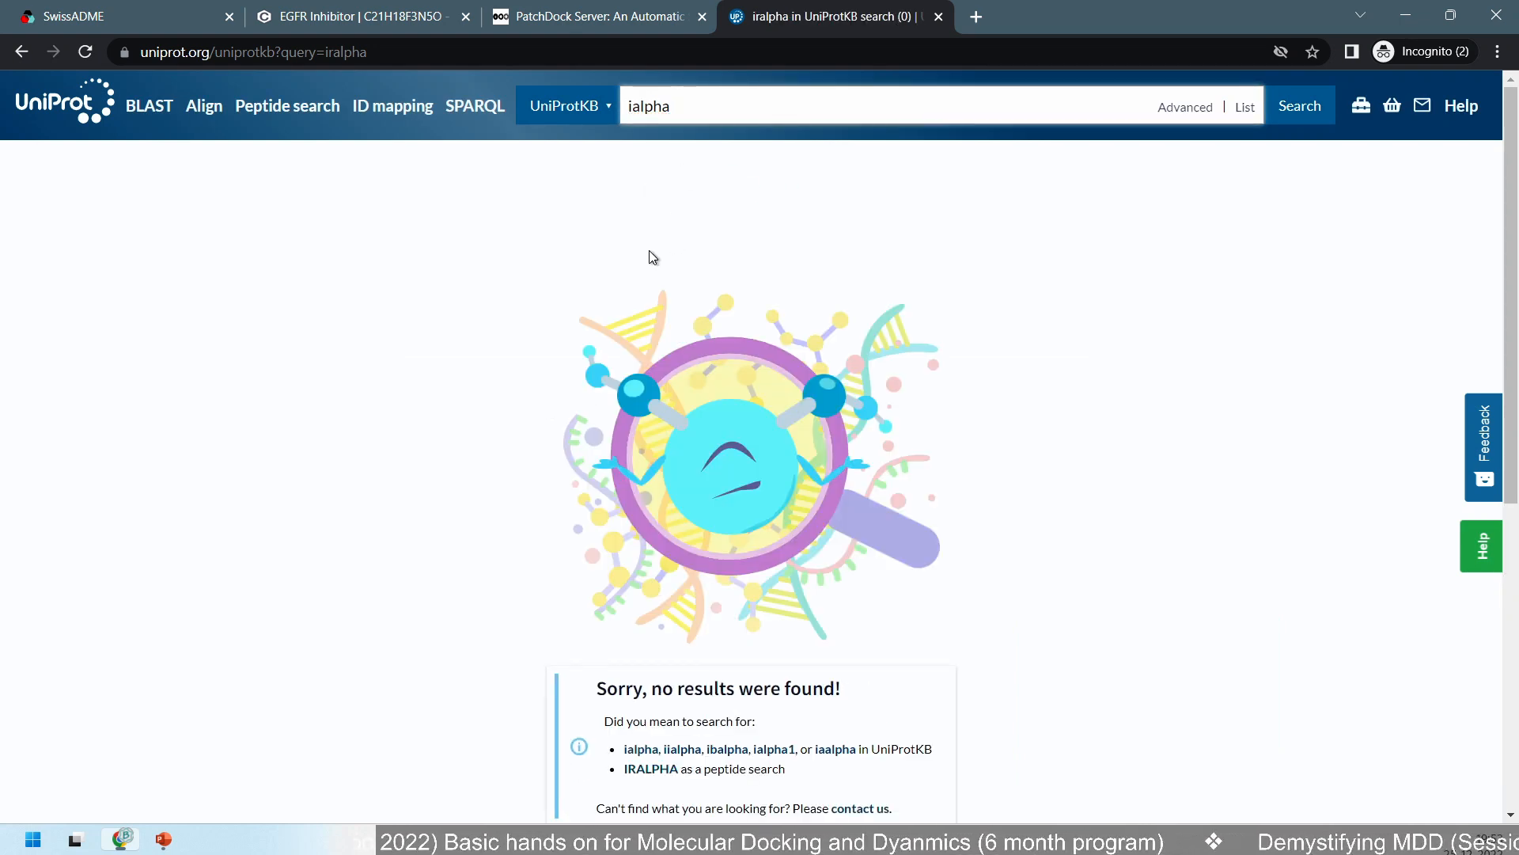
pyautogui.write('l2')
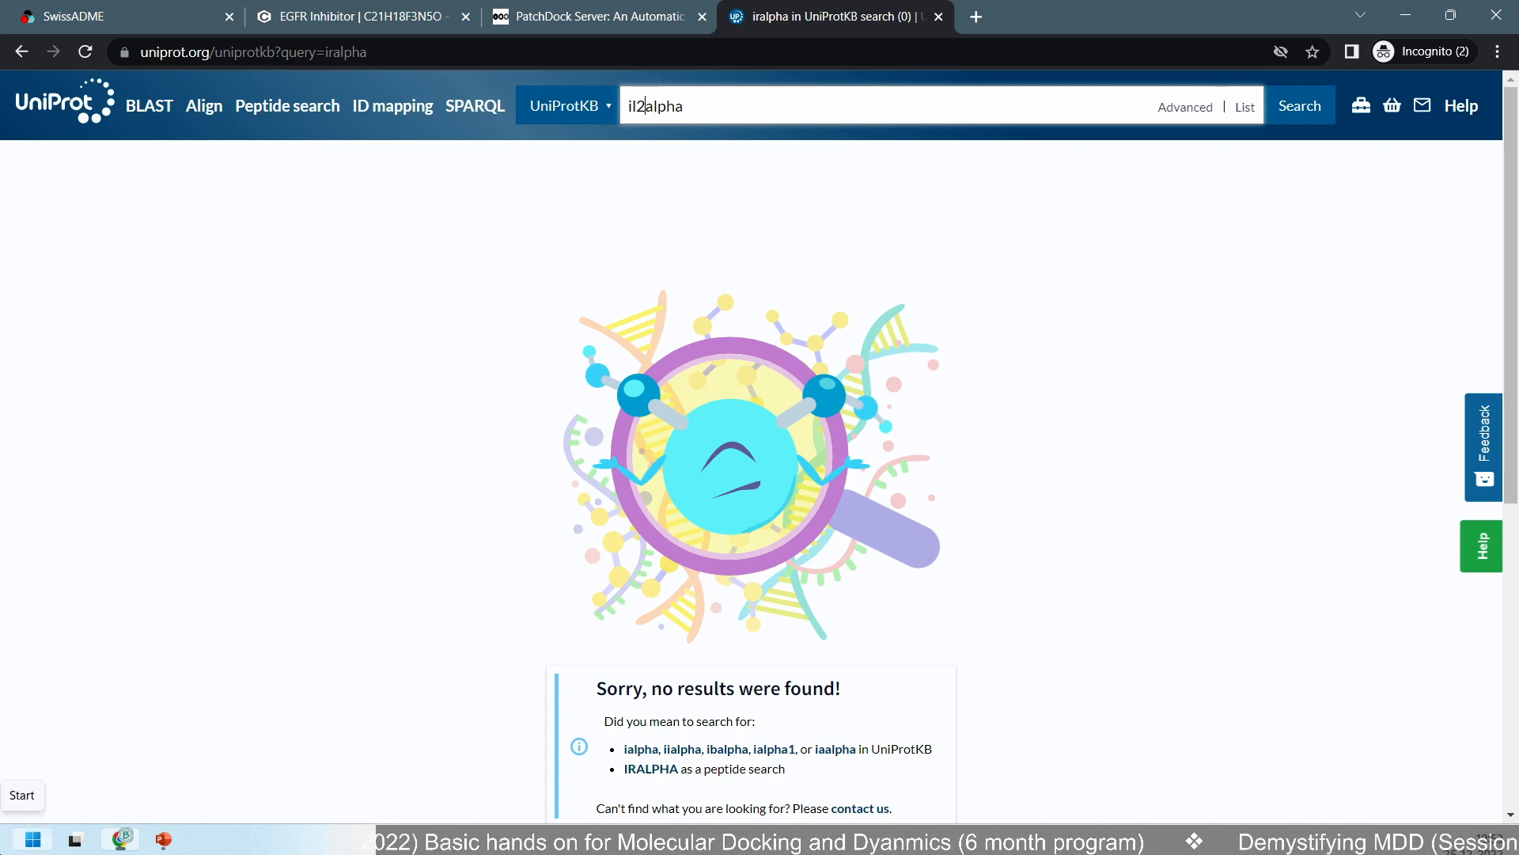
pyautogui.write('7 receptor')
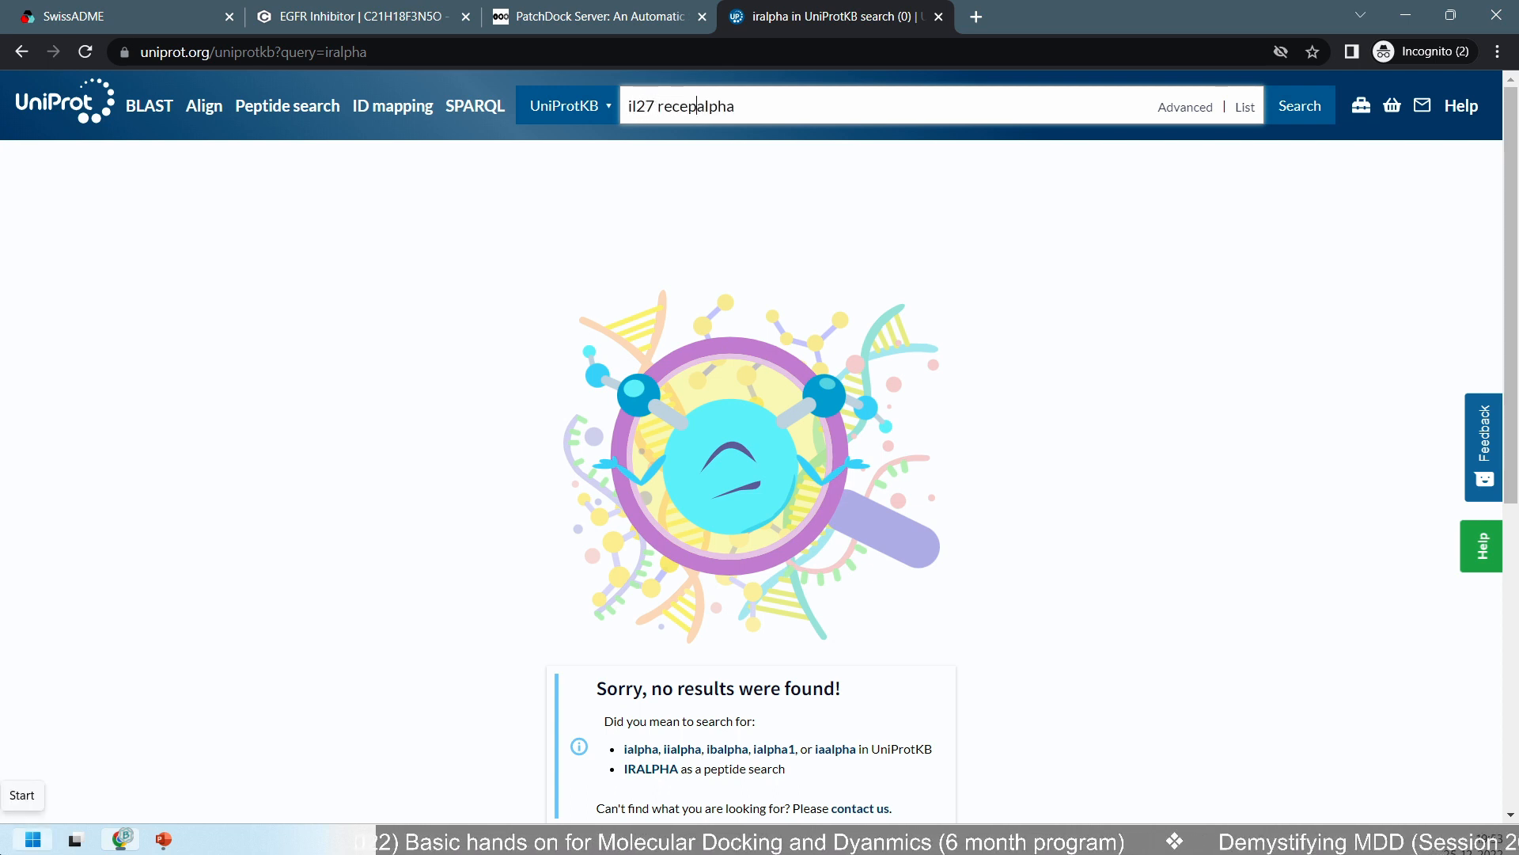
pyautogui.press('Return')
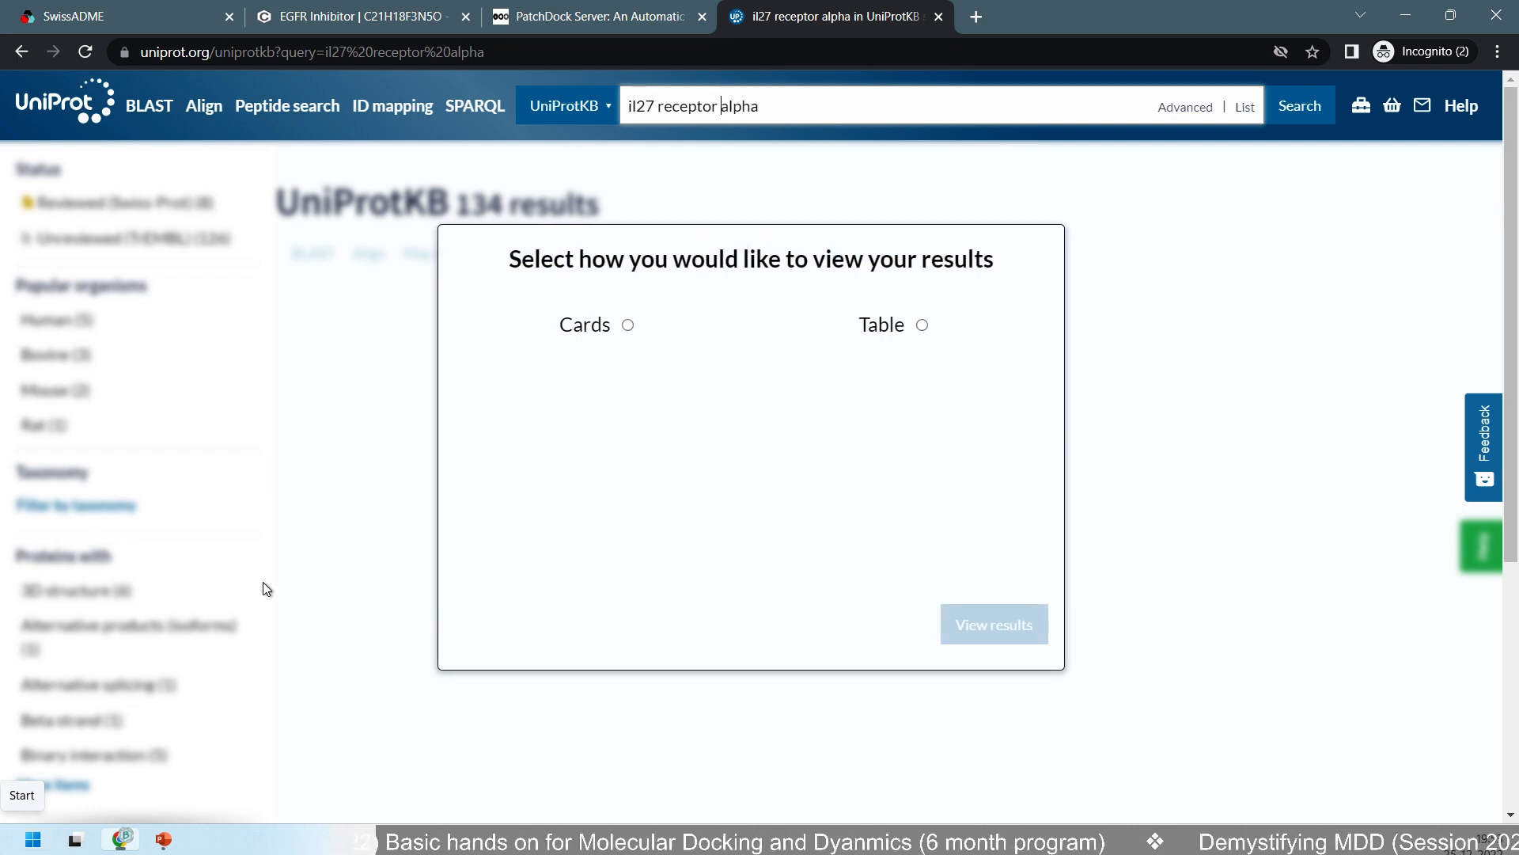
pyautogui.click(922, 326)
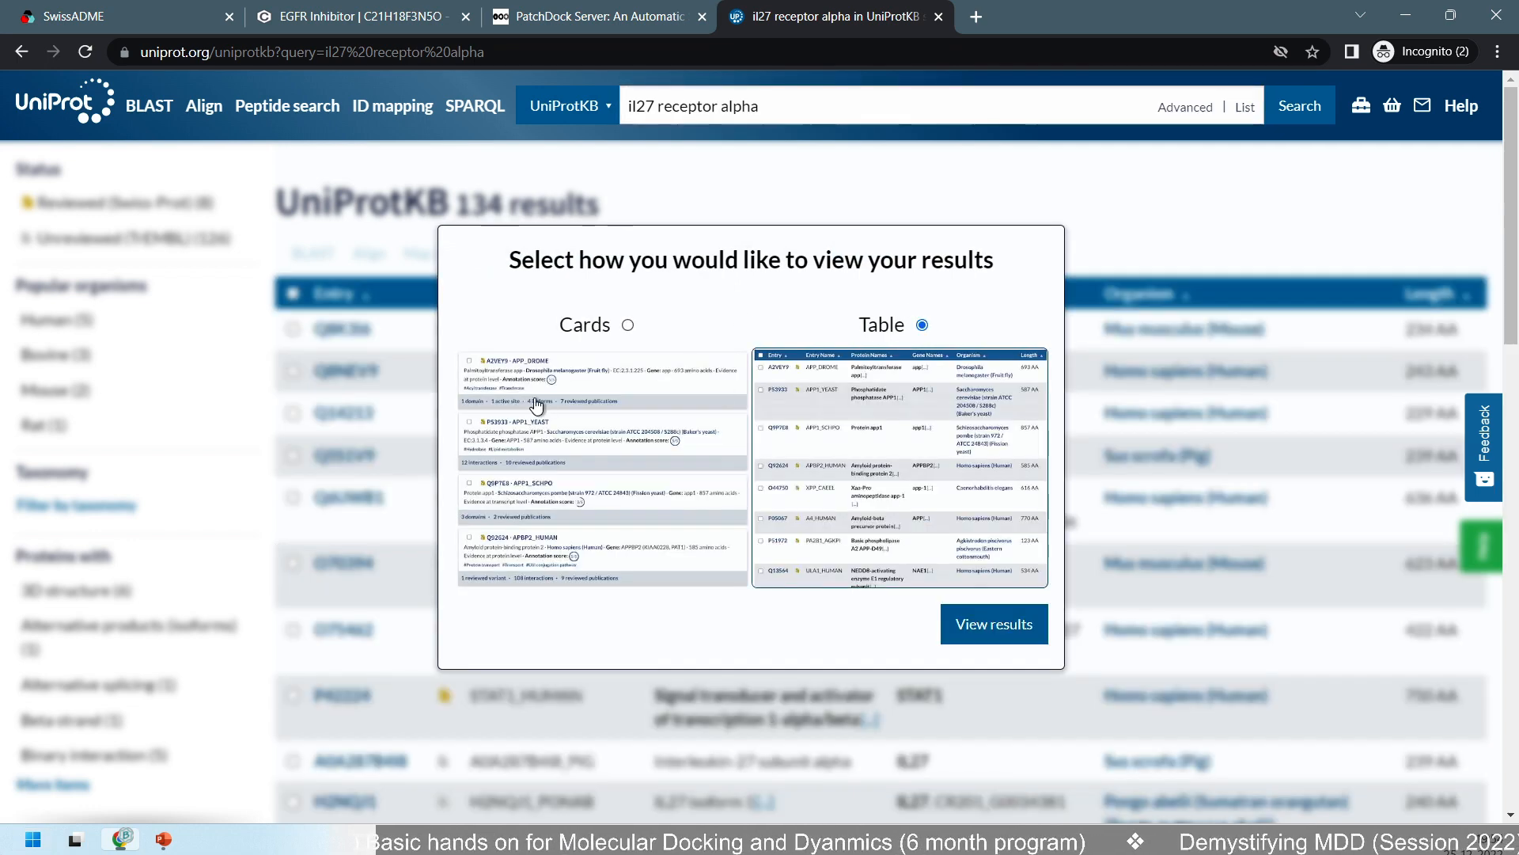
pyautogui.click(1009, 629)
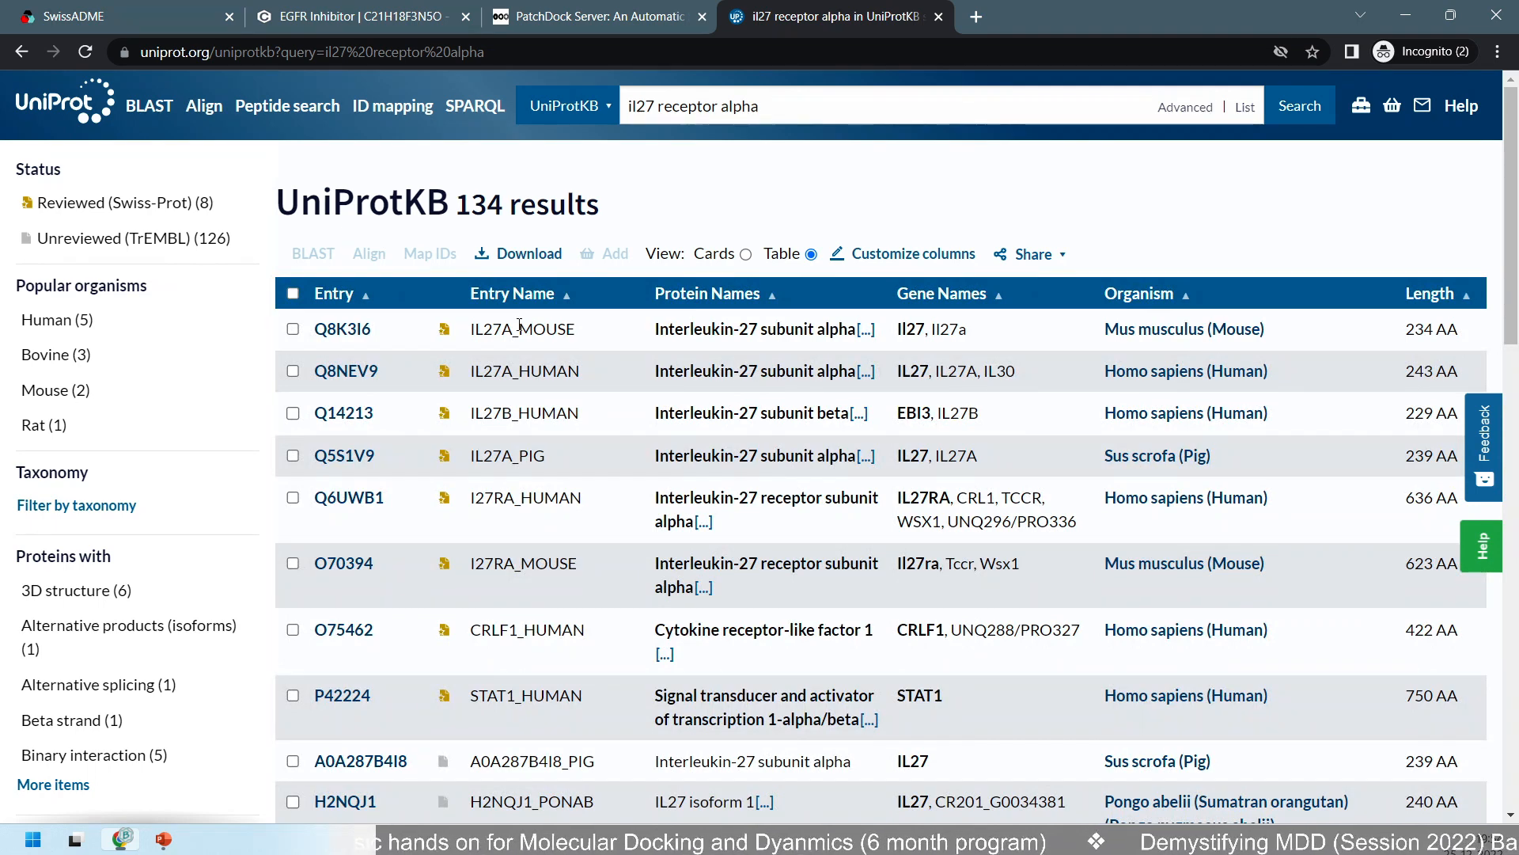
# Compare the mouse and human IL27A entry names and open the IL27A_HUMAN entry Q8NEV9.
pyautogui.moveTo(518, 329); pyautogui.dragTo(578, 328)
pyautogui.moveTo(518, 371); pyautogui.dragTo(586, 369)
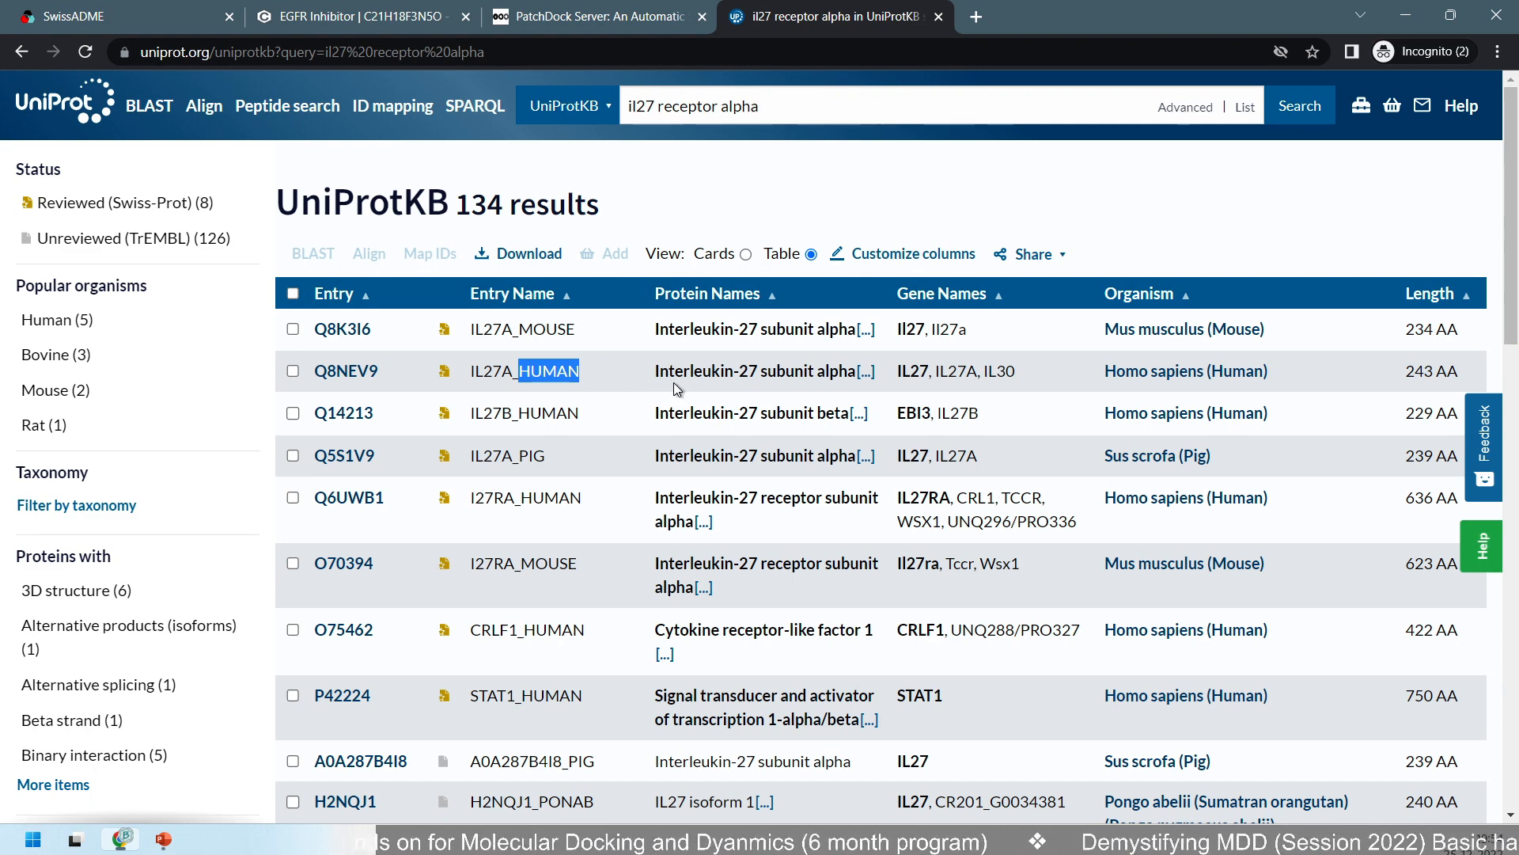
pyautogui.click(354, 372)
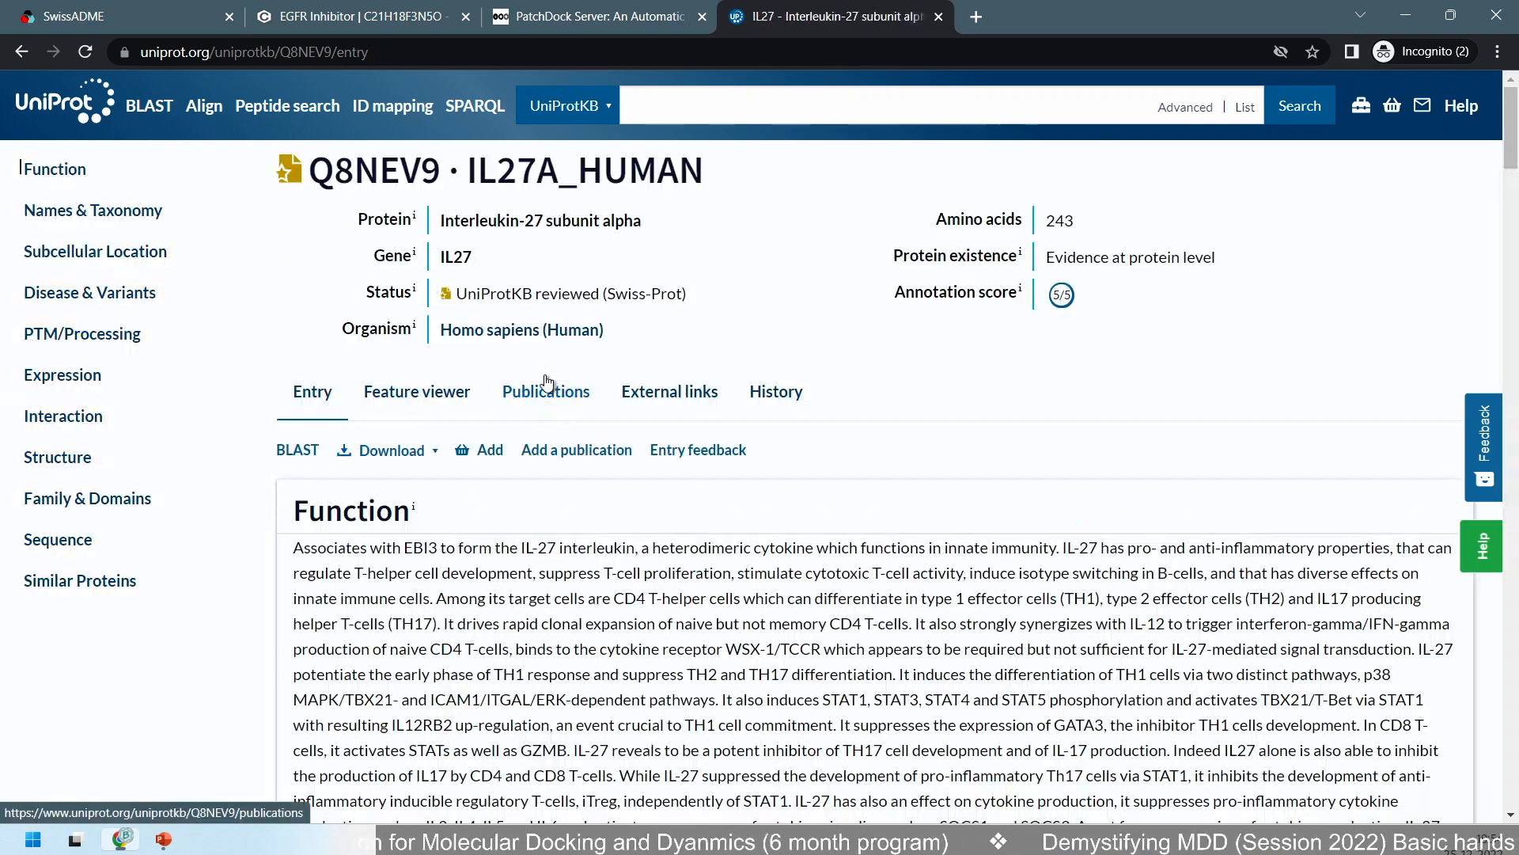
# Examine the IL27A_HUMAN entry's protein name, function description, GO annotations and list of sections.
pyautogui.moveTo(454, 220); pyautogui.dragTo(521, 212)
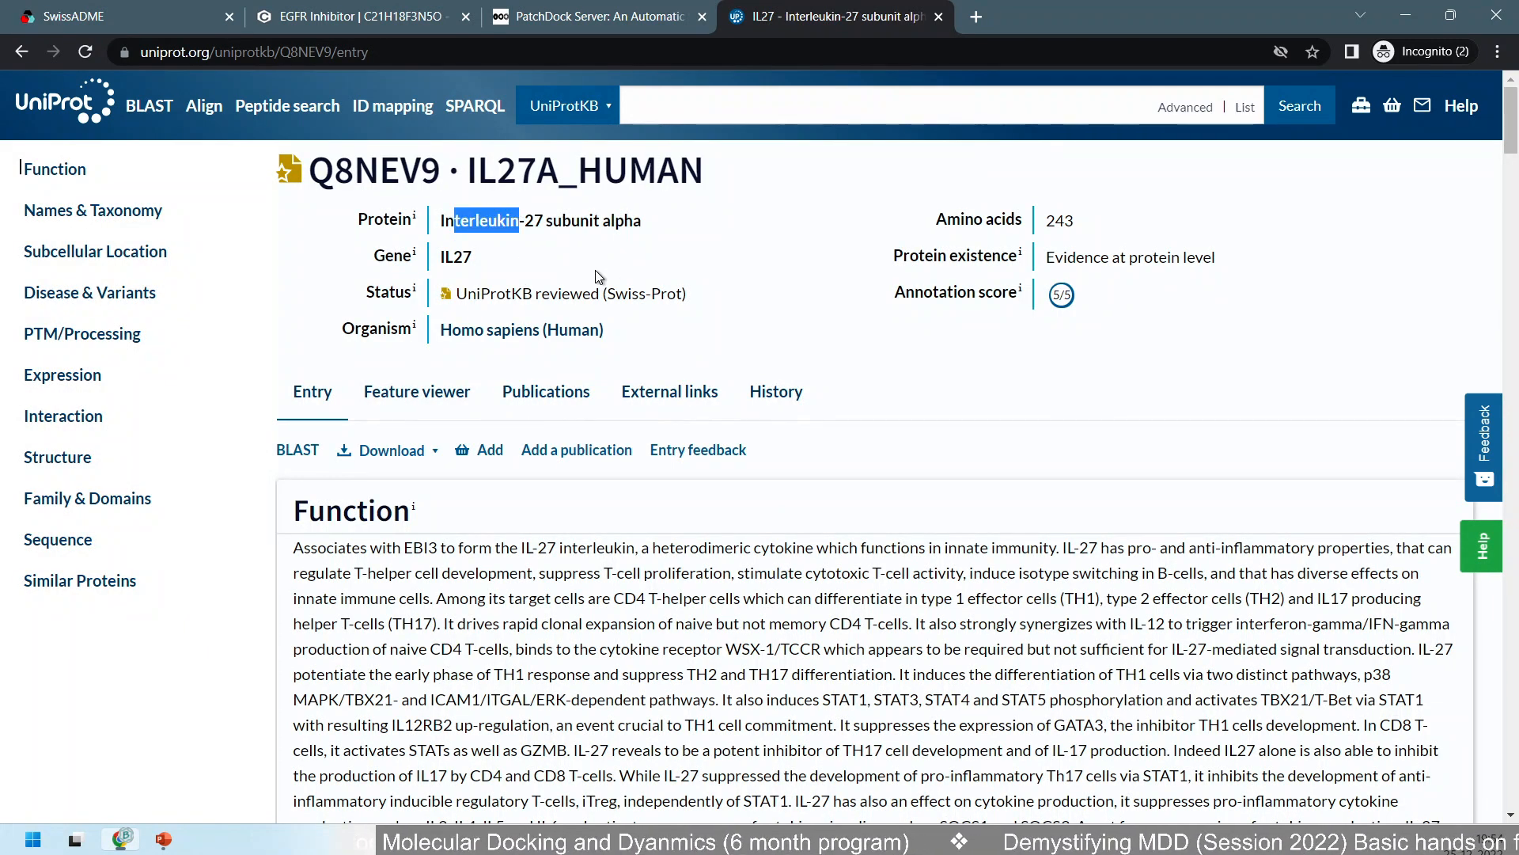
pyautogui.scroll(-6, 317, 578)
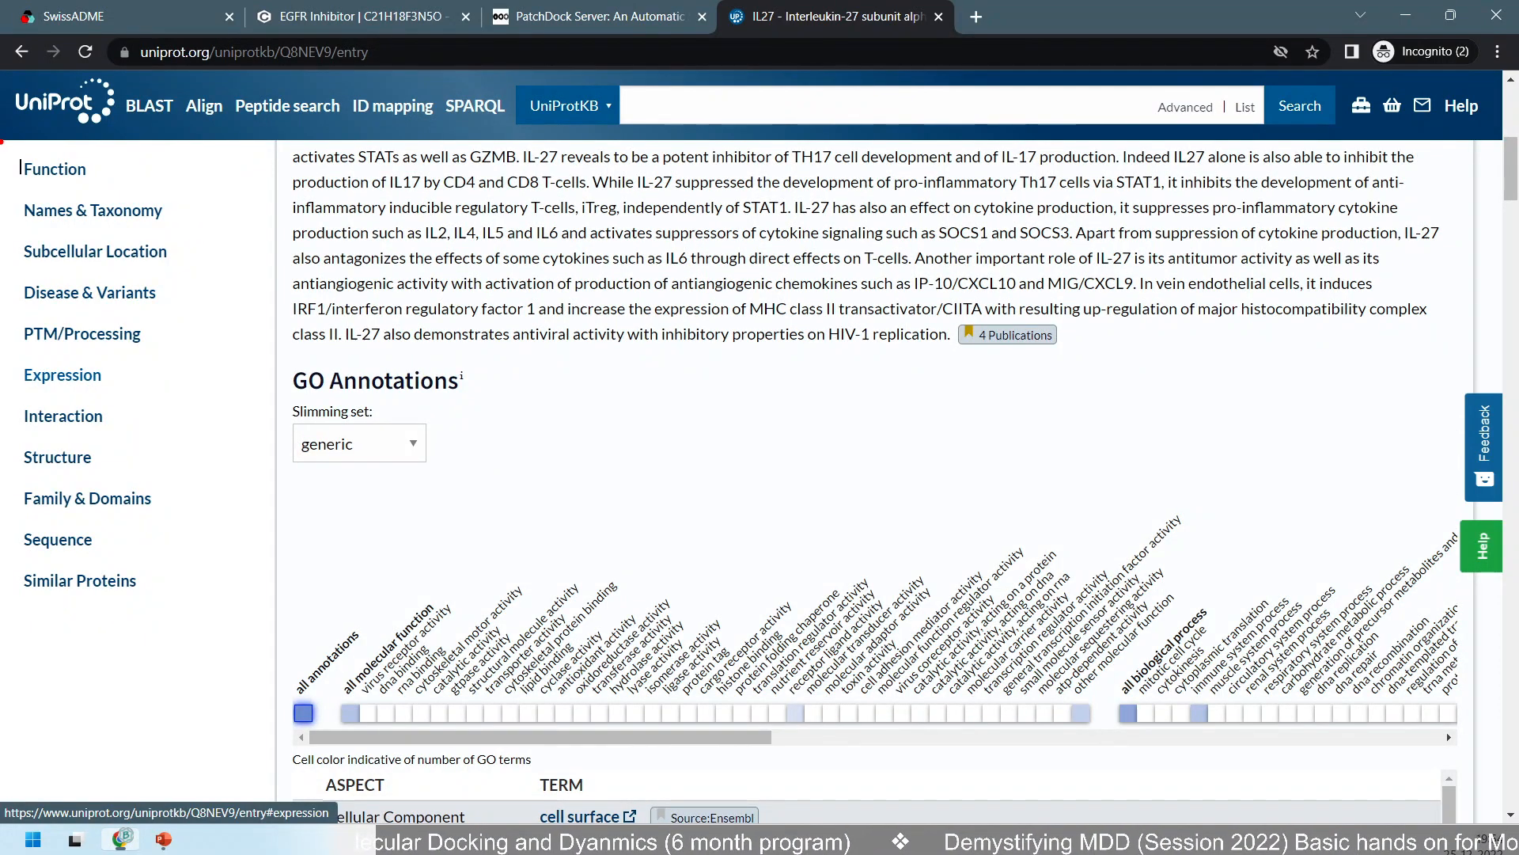
pyautogui.moveTo(2, 141); pyautogui.dragTo(139, 509)
pyautogui.moveTo(7, 127); pyautogui.dragTo(166, 459)
pyautogui.moveTo(2, 144)
pyautogui.mouseDown()
pyautogui.moveTo(88, 268)
pyautogui.moveTo(204, 578)
pyautogui.mouseUp()
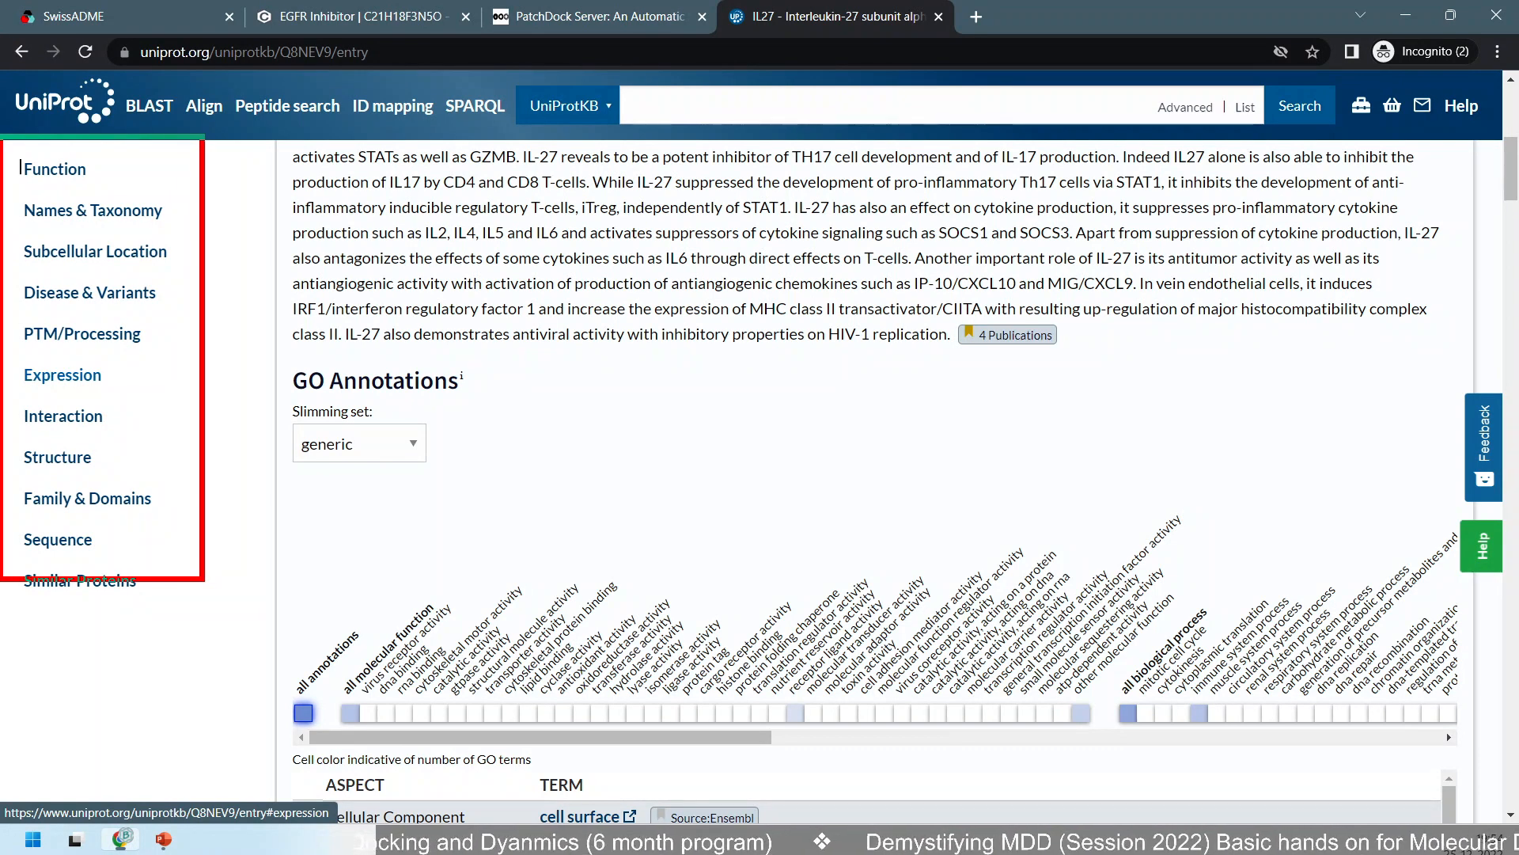
# Go to the entry's Structure section and display the predicted AlphaFold structure AF-Q8NEV9-F1 in the 3D viewer.
pyautogui.click(72, 467)
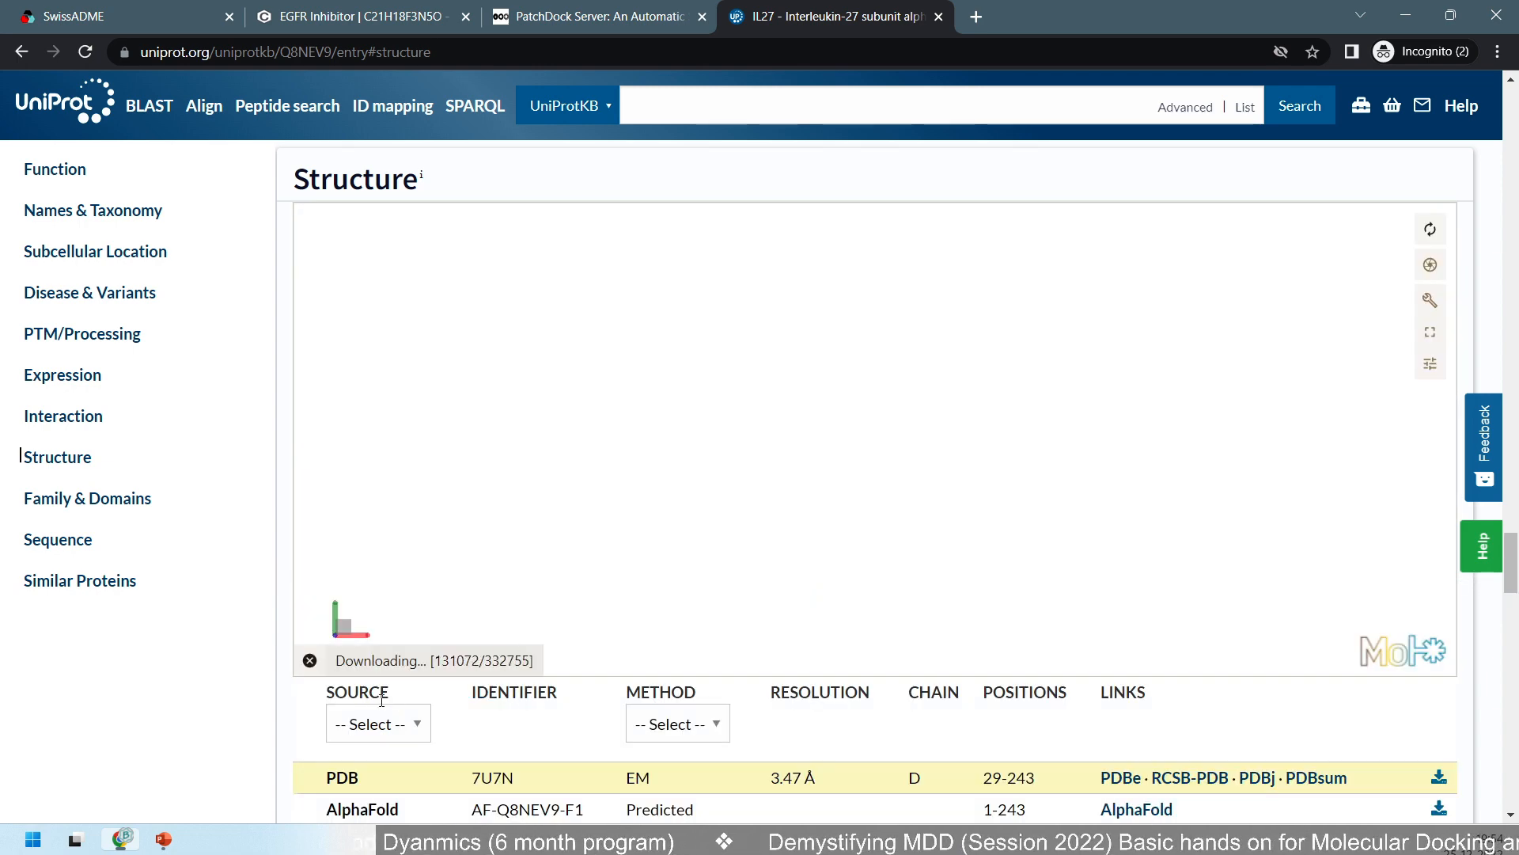
pyautogui.scroll(-4, 537, 694)
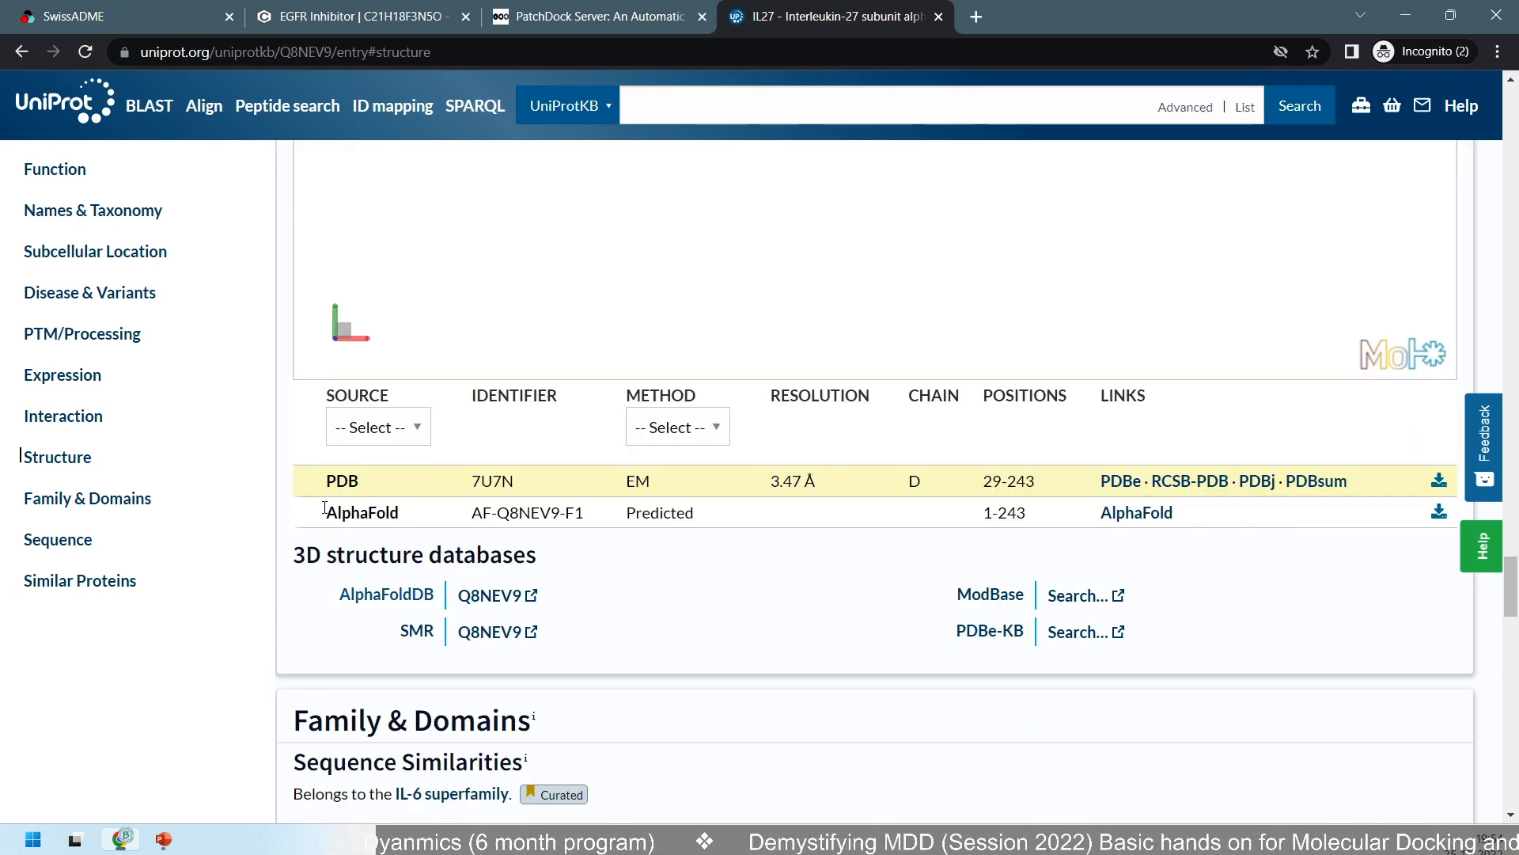
pyautogui.moveTo(326, 513); pyautogui.dragTo(696, 517)
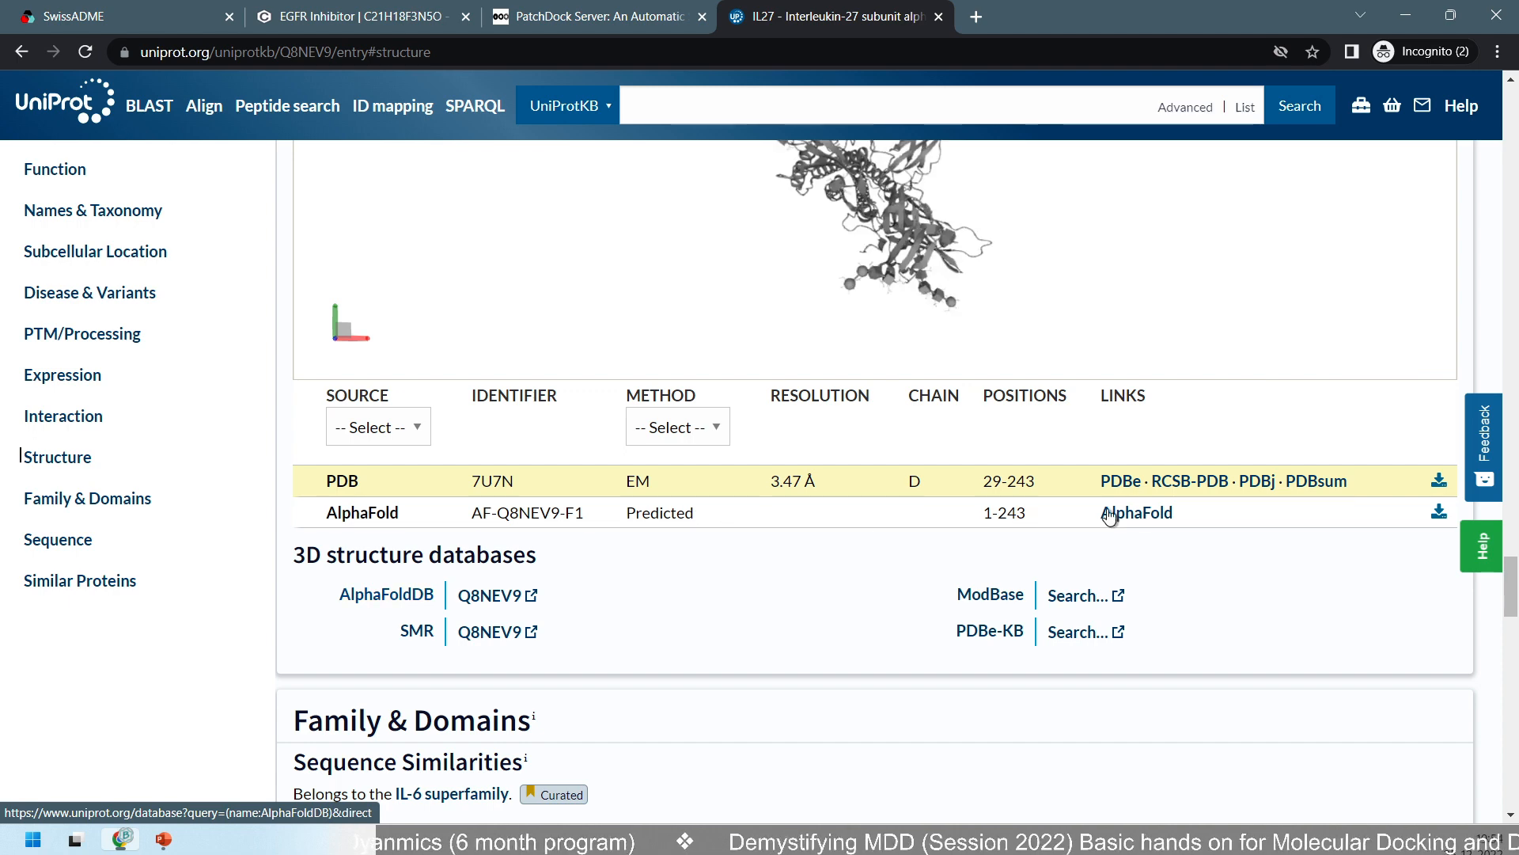
pyautogui.click(287, 516)
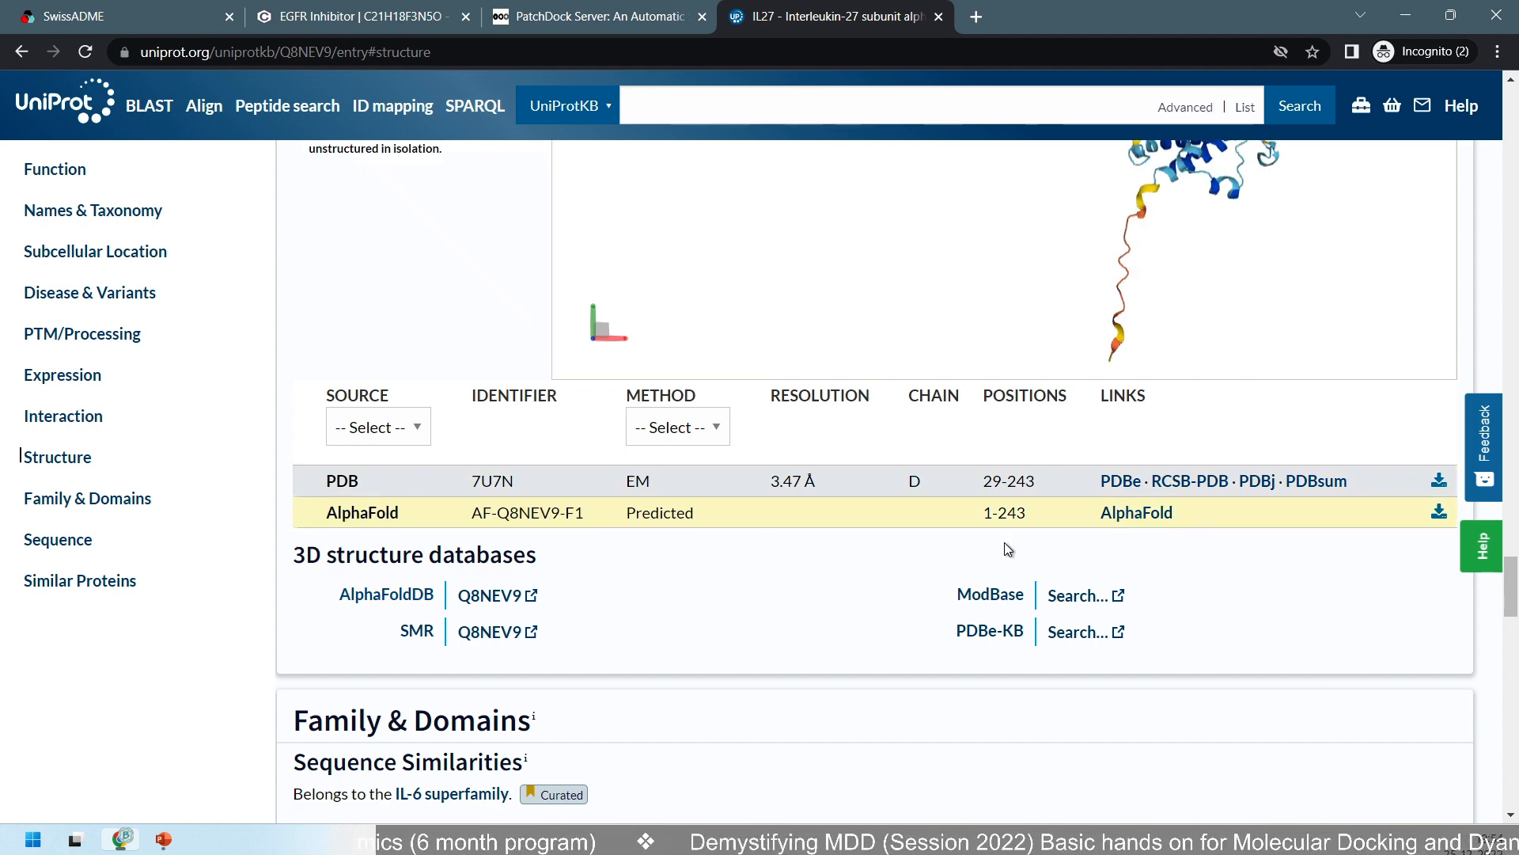
# Rotate and enlarge the AlphaFold model to inspect its helices, loose ends and confidence colouring.
pyautogui.scroll(2, 1002, 540)
pyautogui.moveTo(1257, 396); pyautogui.dragTo(882, 407)
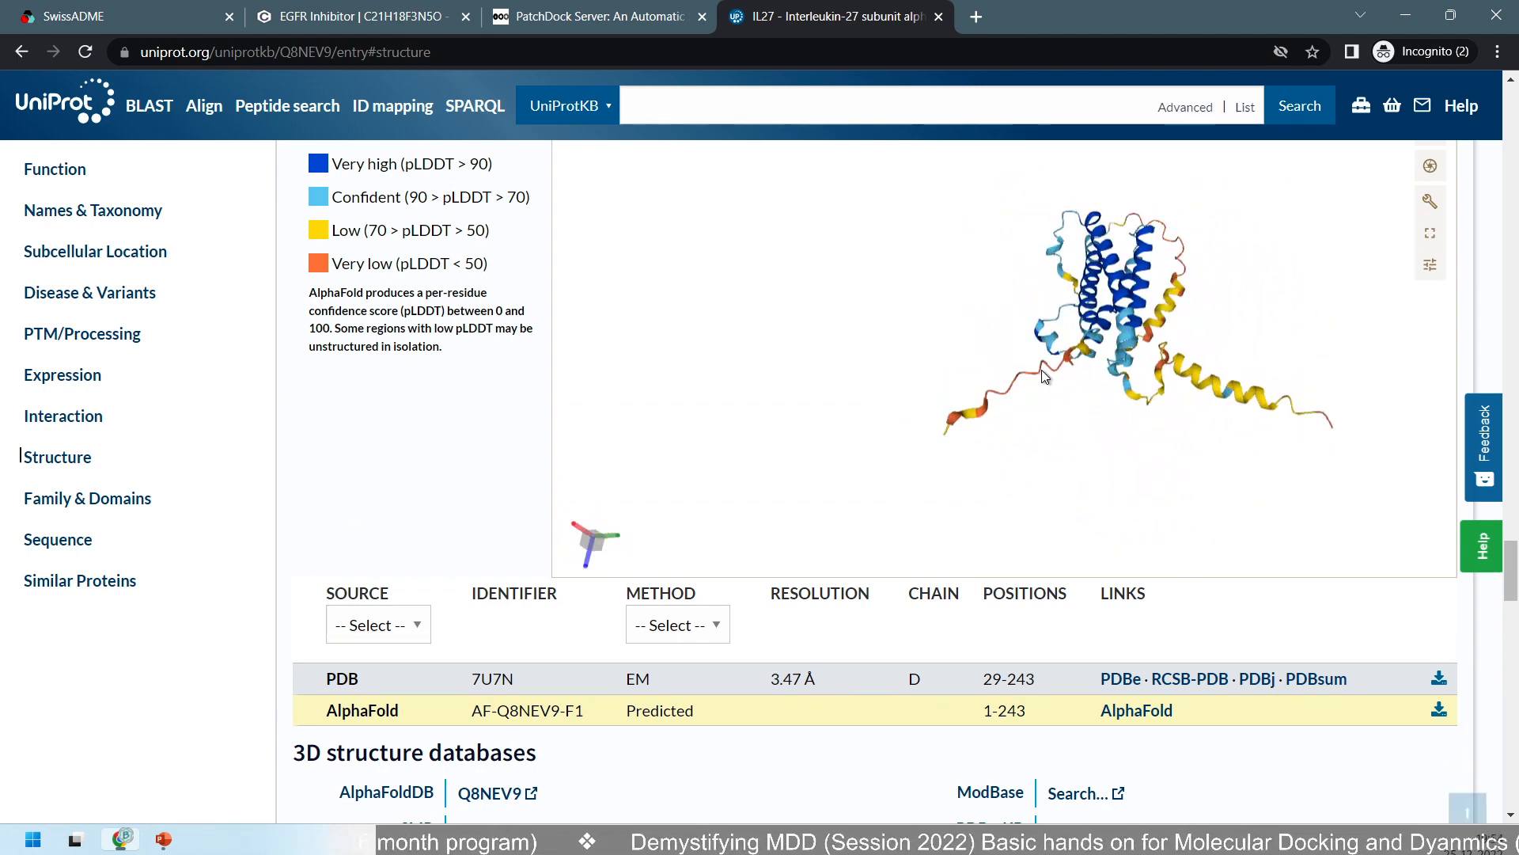
pyautogui.moveTo(1092, 388); pyautogui.dragTo(1015, 388)
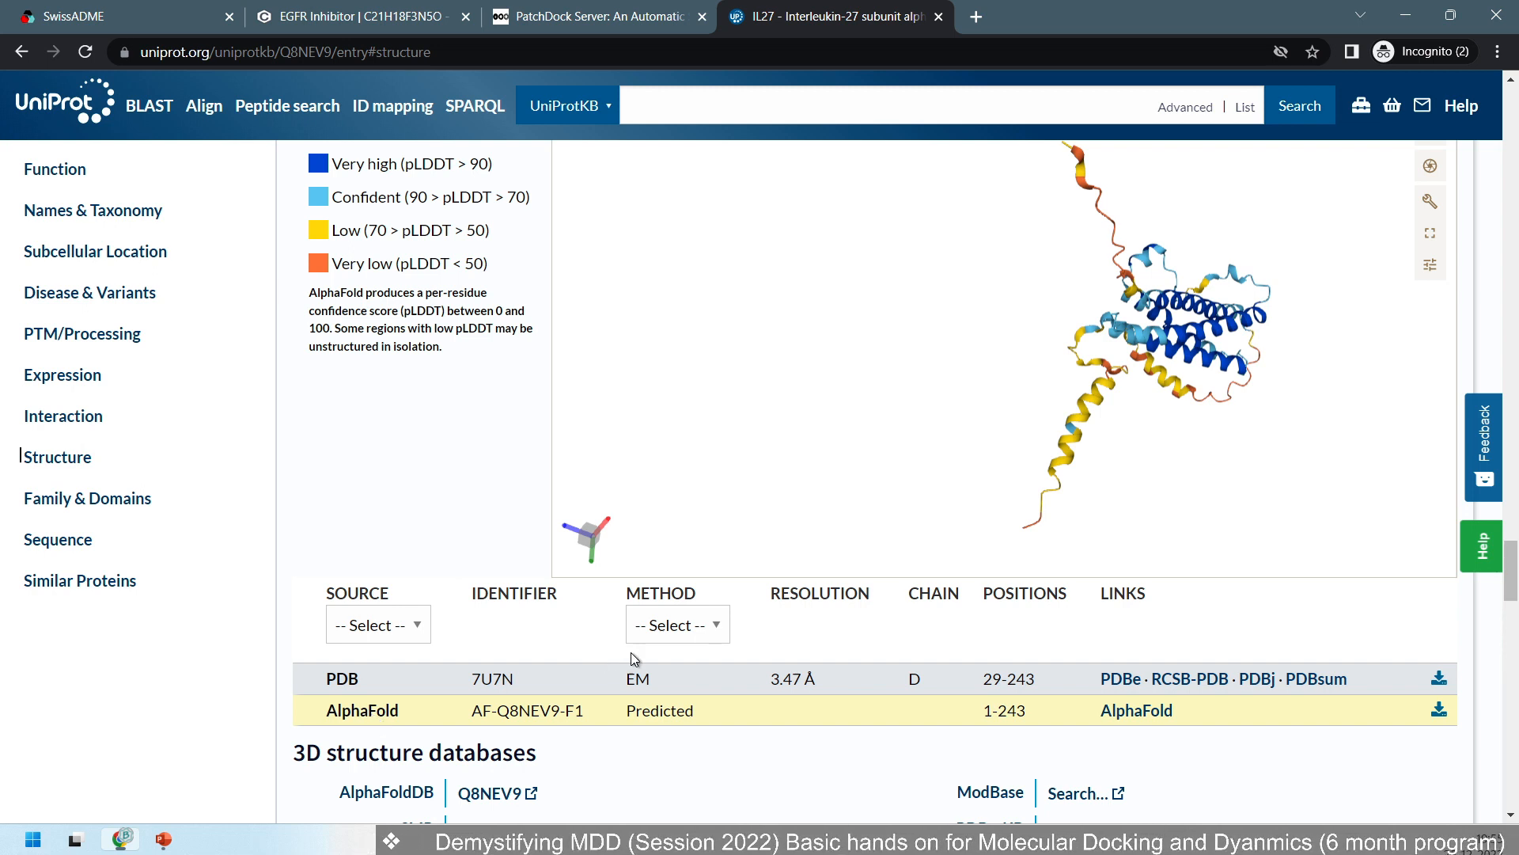
pyautogui.moveTo(1060, 441)
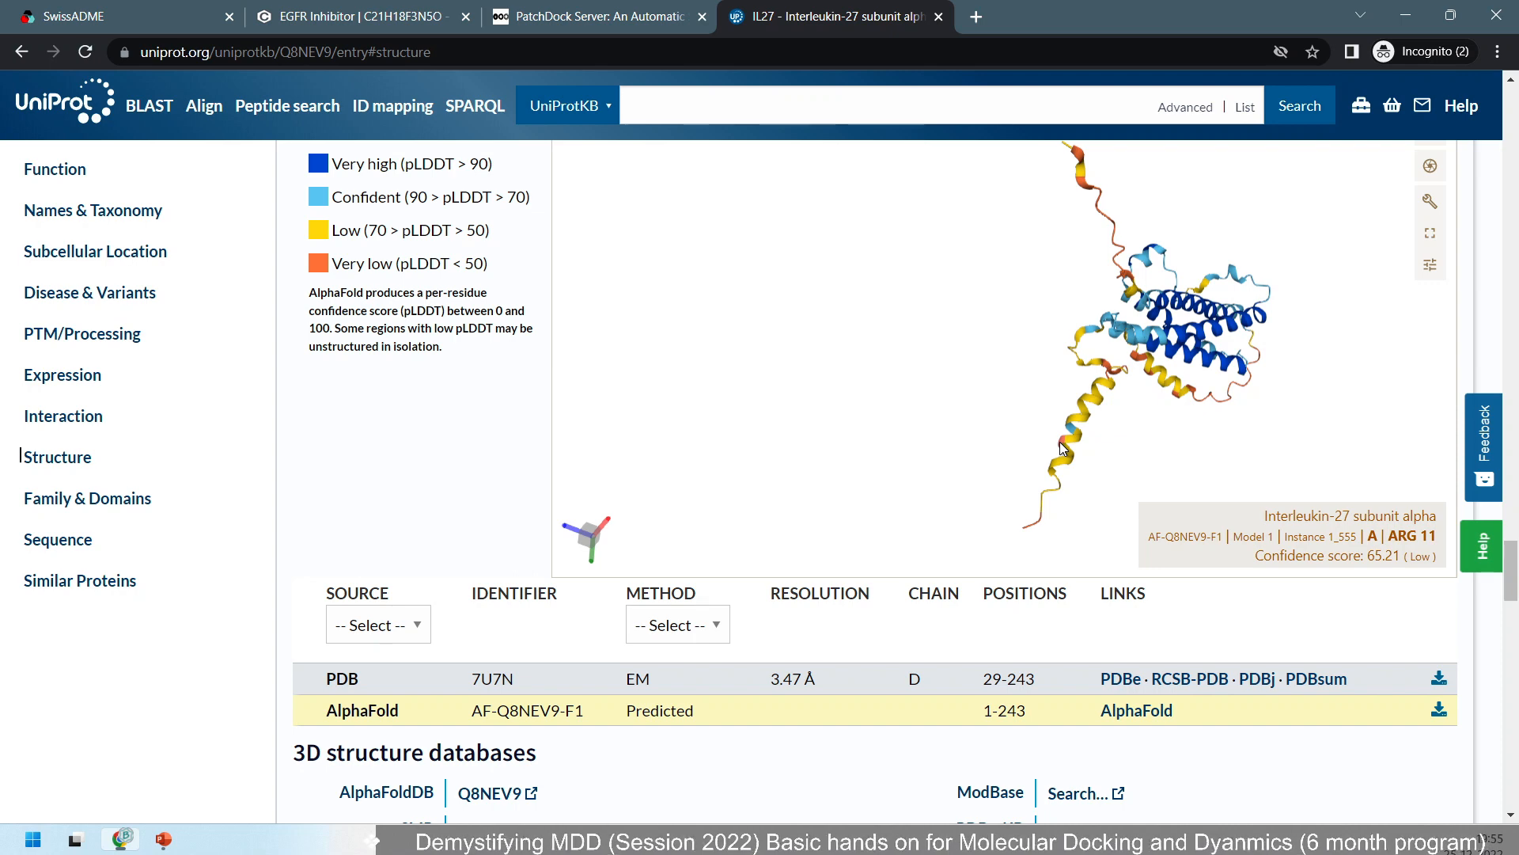
pyautogui.scroll(2, 1060, 441)
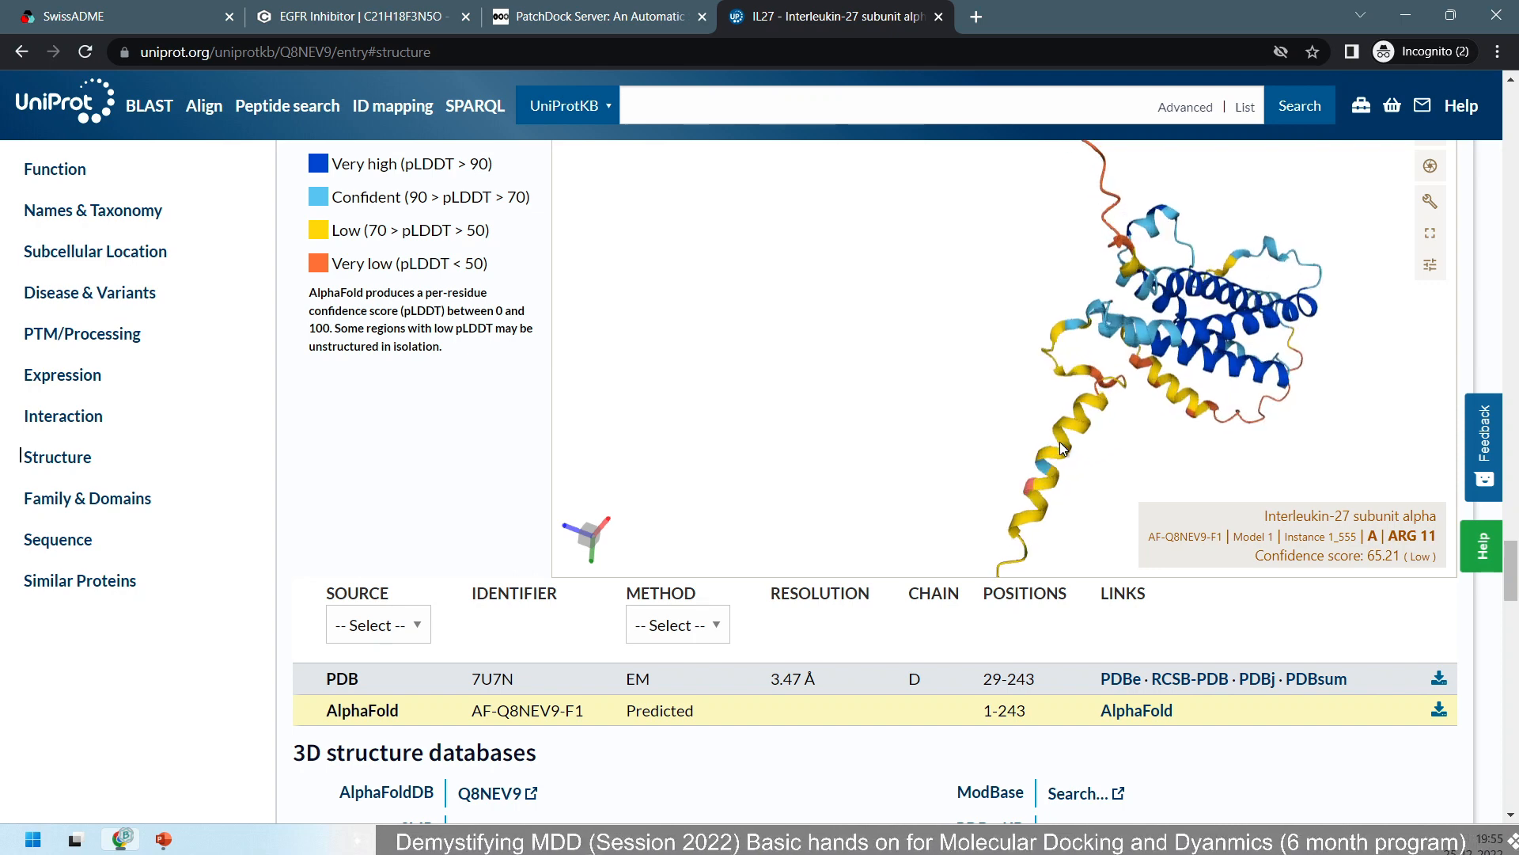
pyautogui.scroll(2, 1061, 441)
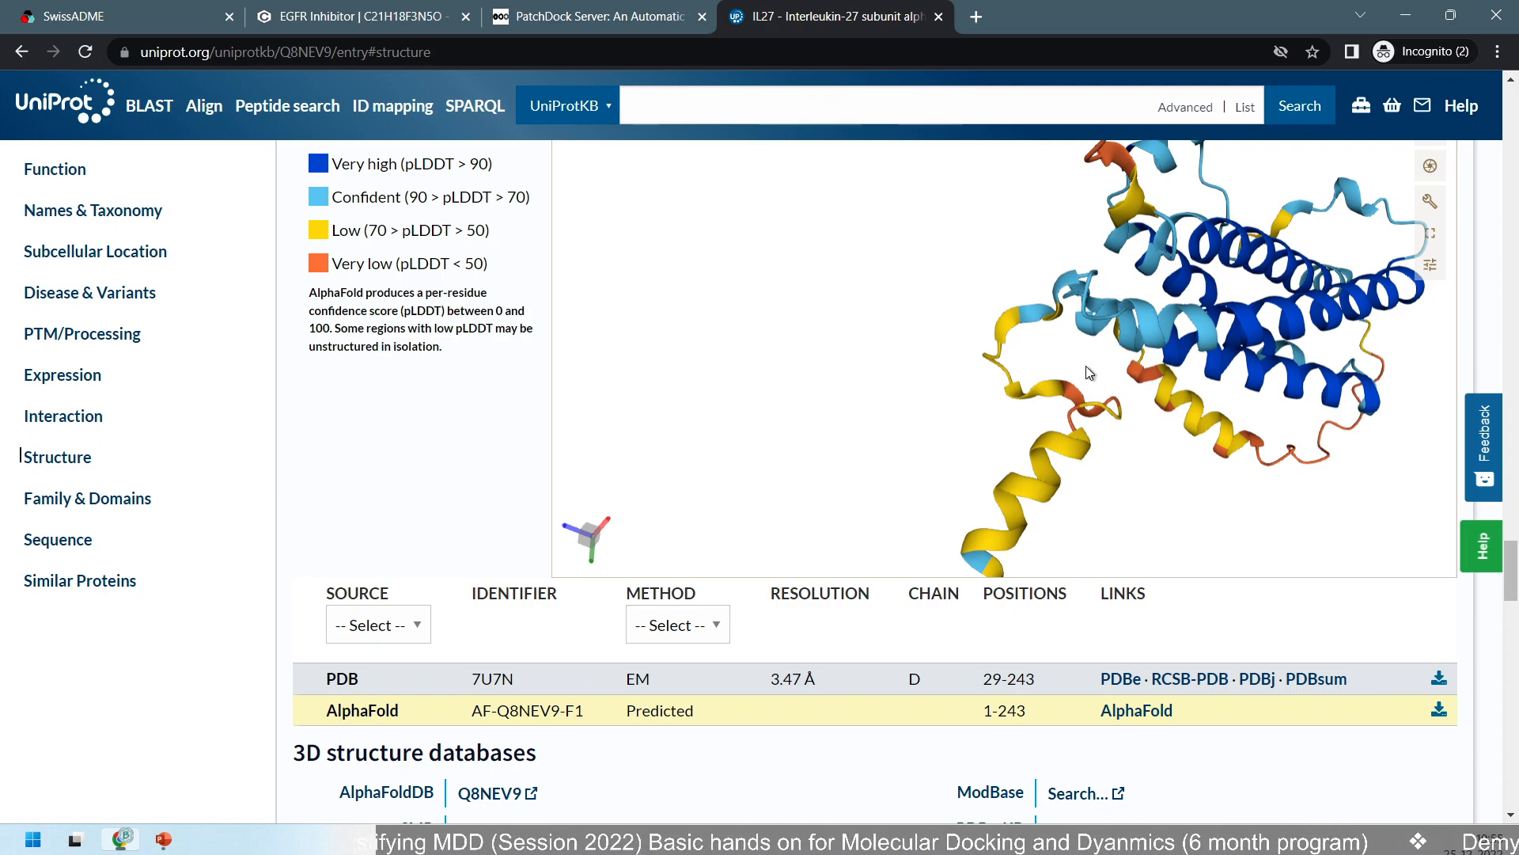
# Turn the AlphaFold model to further angles and resize it to view its long terminal helix and disordered loops.
pyautogui.scroll(-1, 1043, 355)
pyautogui.scroll(-1, 1045, 361)
pyautogui.moveTo(1071, 343); pyautogui.dragTo(811, 452)
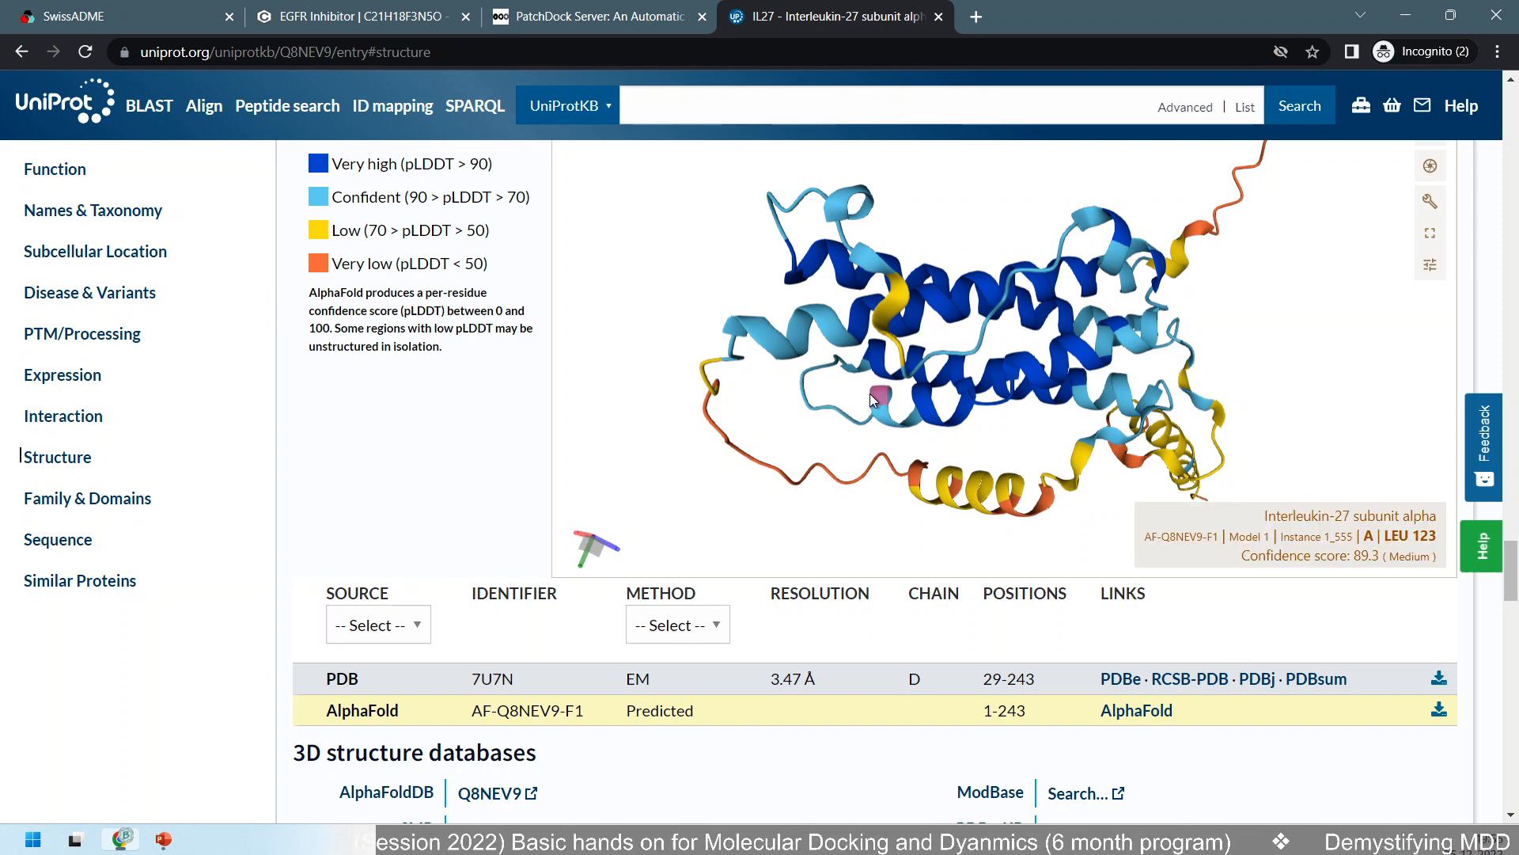
pyautogui.scroll(-2, 870, 392)
pyautogui.moveTo(1109, 335); pyautogui.dragTo(794, 430)
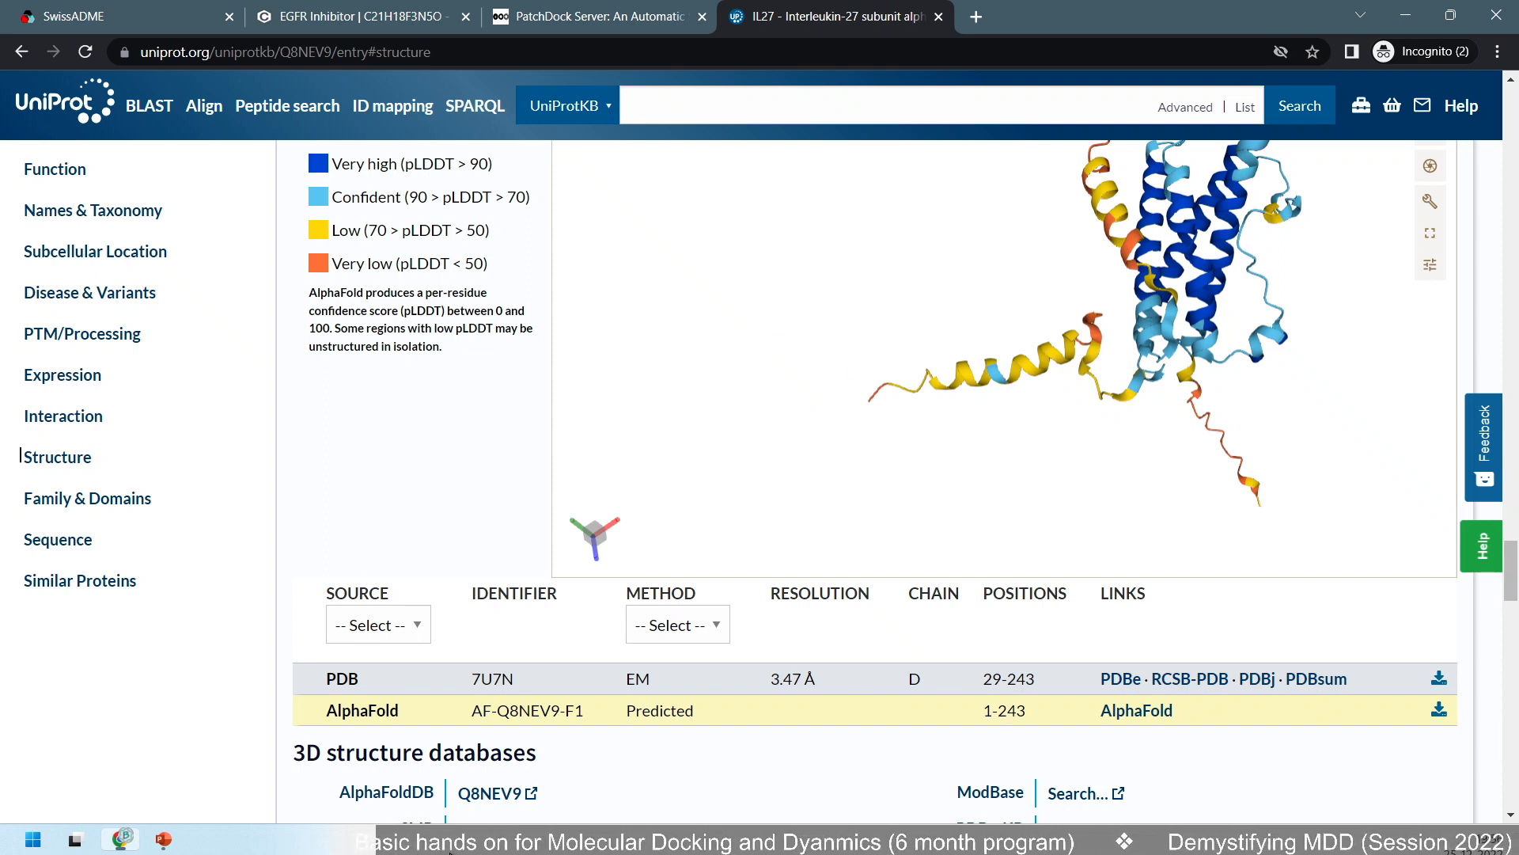
# Switch to the PowerPoint slide show, reveal the Rosetta and Modeller bullets on the Additional Docking Resources slide, and return to the browser.
pyautogui.press('super')
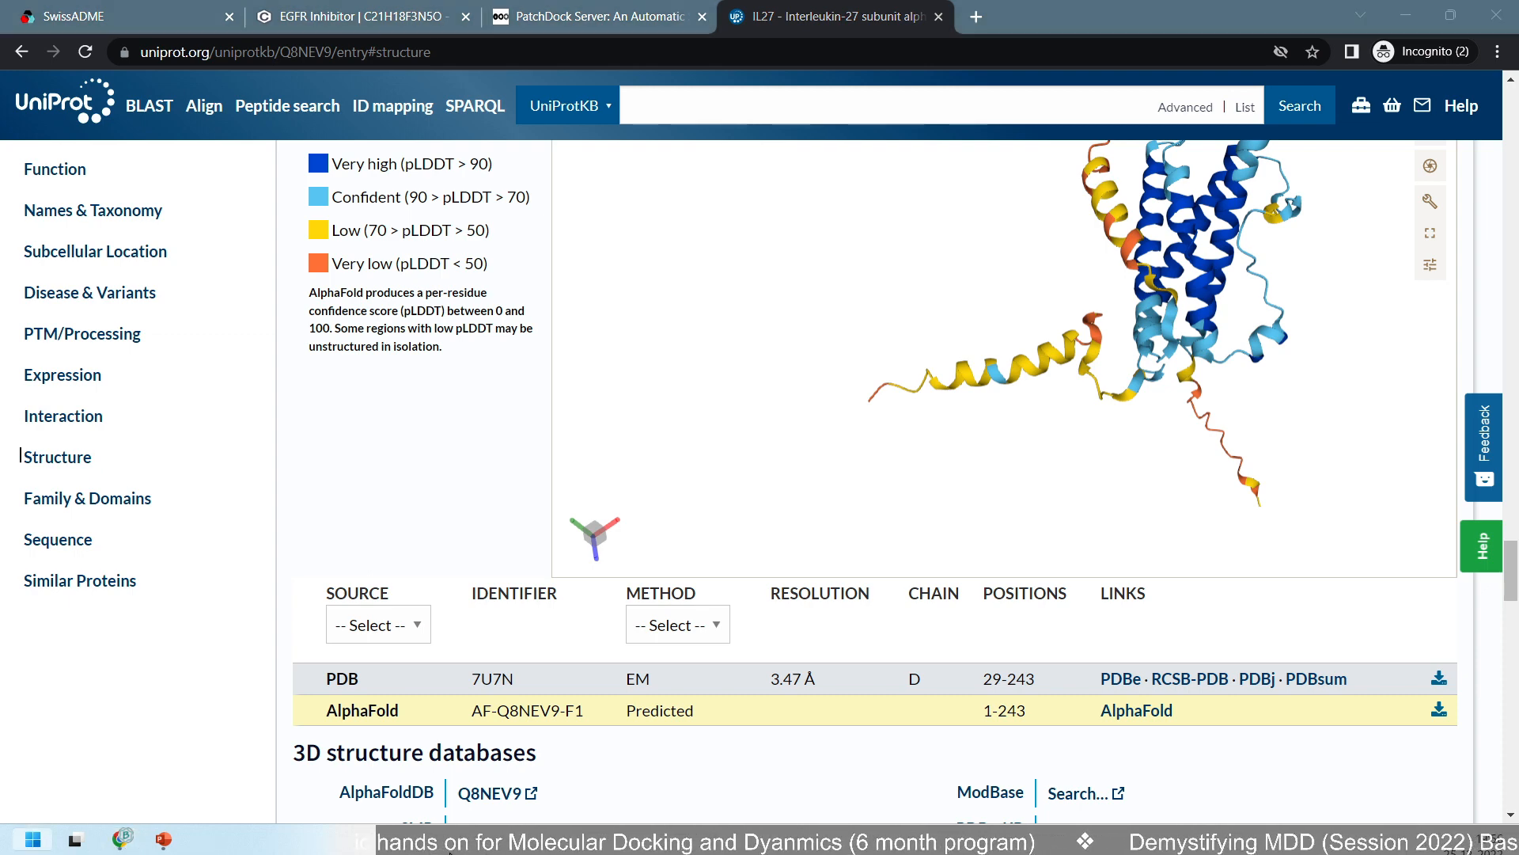
pyautogui.hotkey('alt', 'Tab')
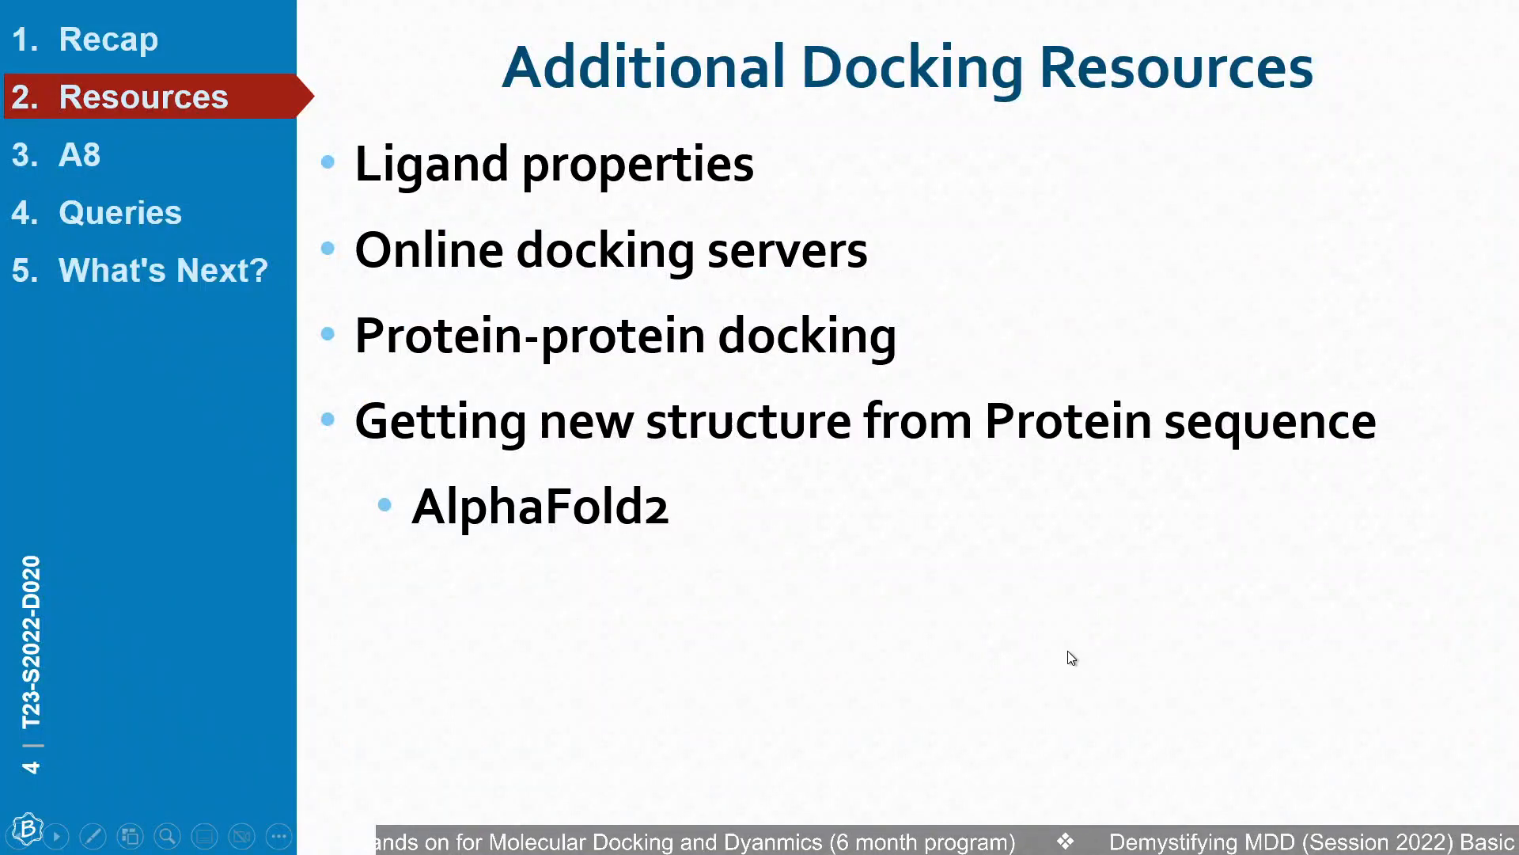
pyautogui.click(1066, 654)
pyautogui.click(797, 630)
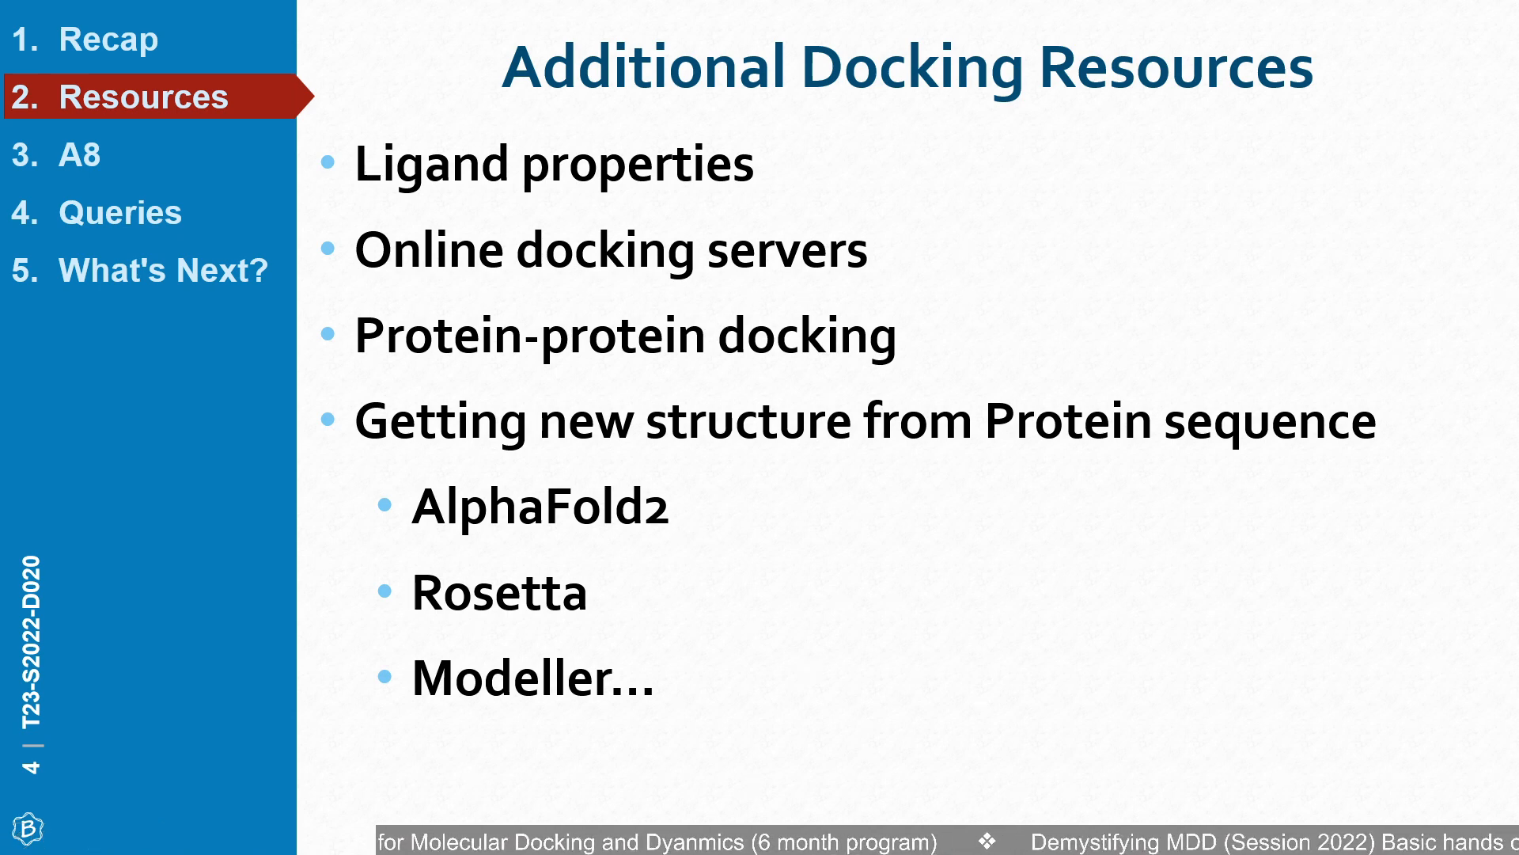
pyautogui.hotkey('alt', 'Tab')
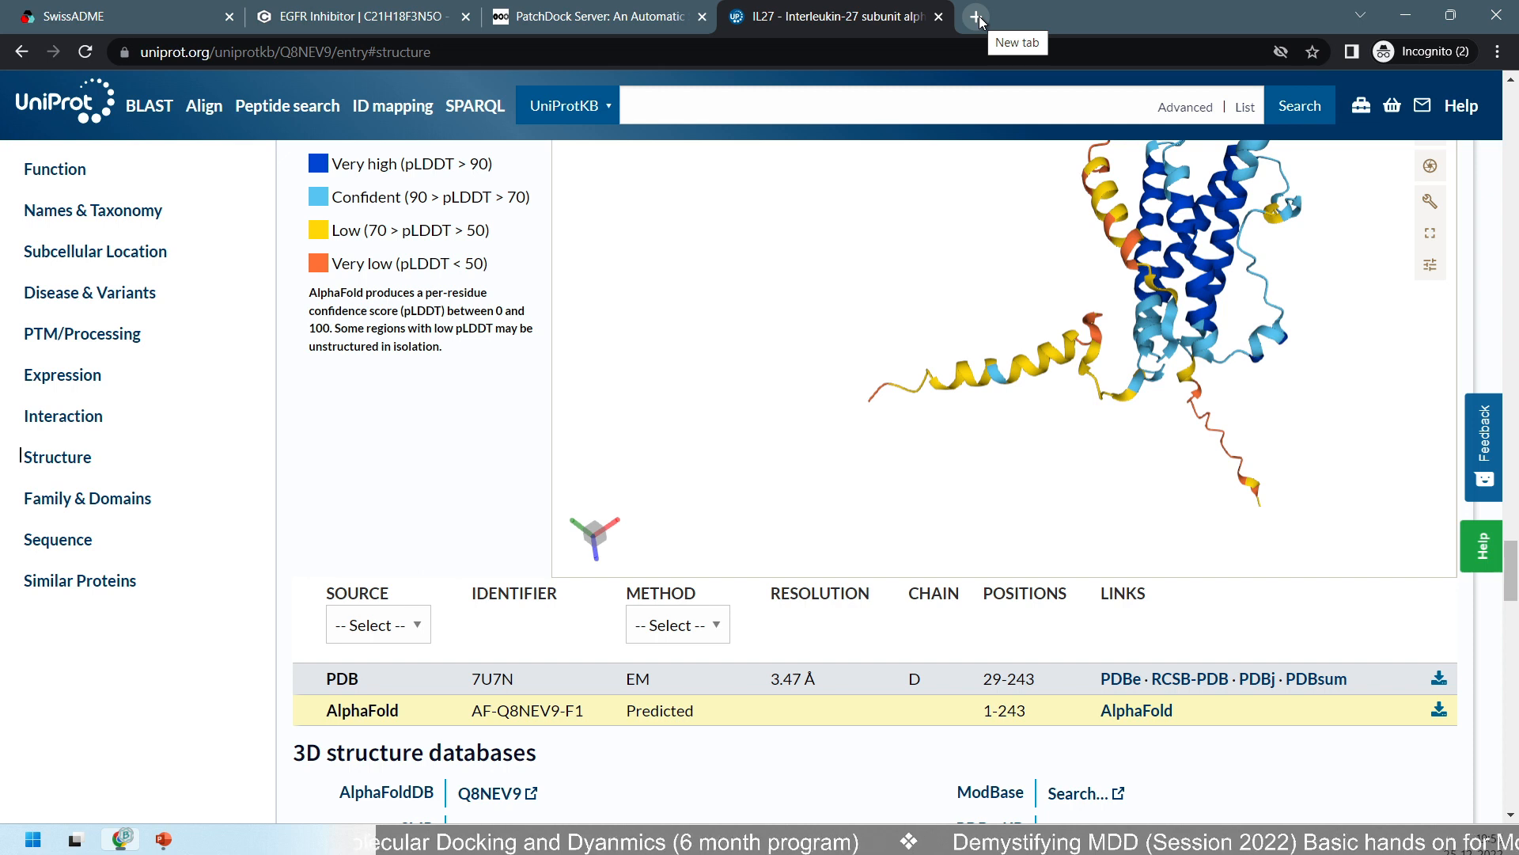
pyautogui.doubleClick(331, 712)
pyautogui.click(270, 472)
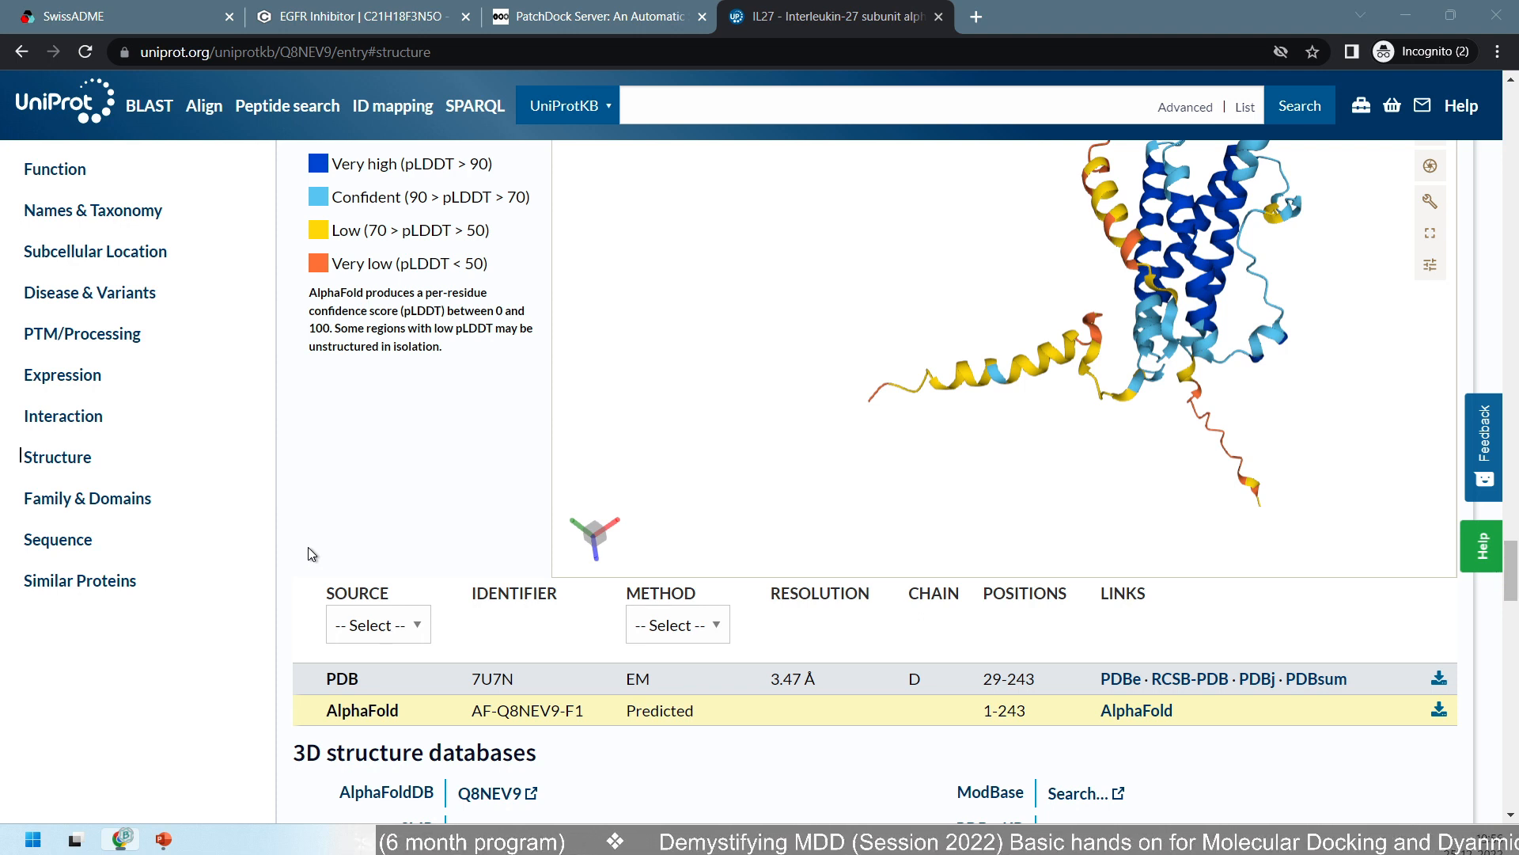
pyautogui.click(308, 548)
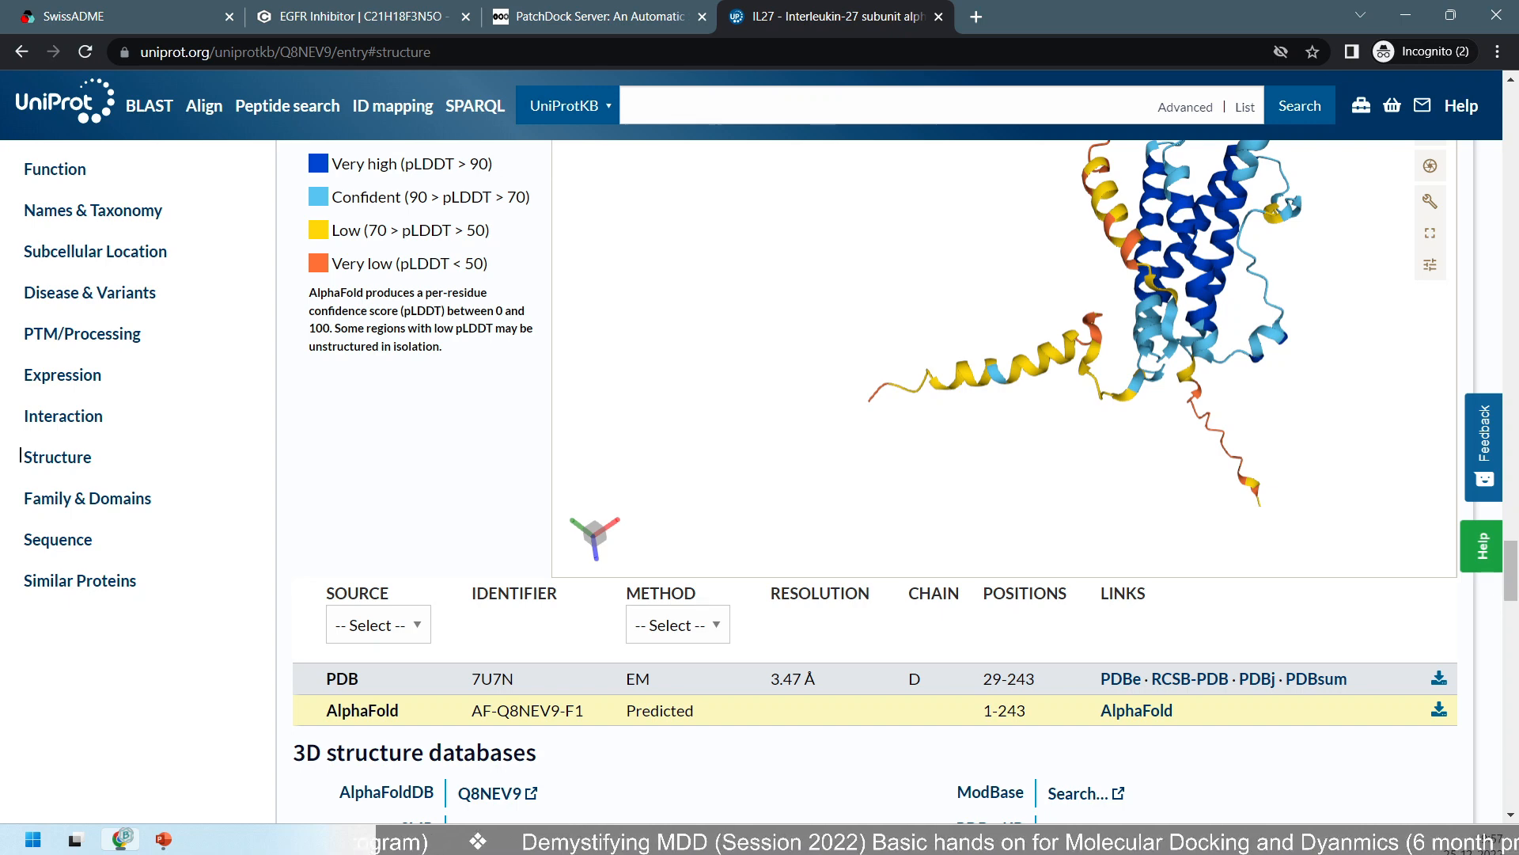
# Search Google in a new tab for "chimerax alphafold" and open the result "Command: alphafold - UCSF RBVI".
pyautogui.click(976, 17)
pyautogui.write('chimerax ')
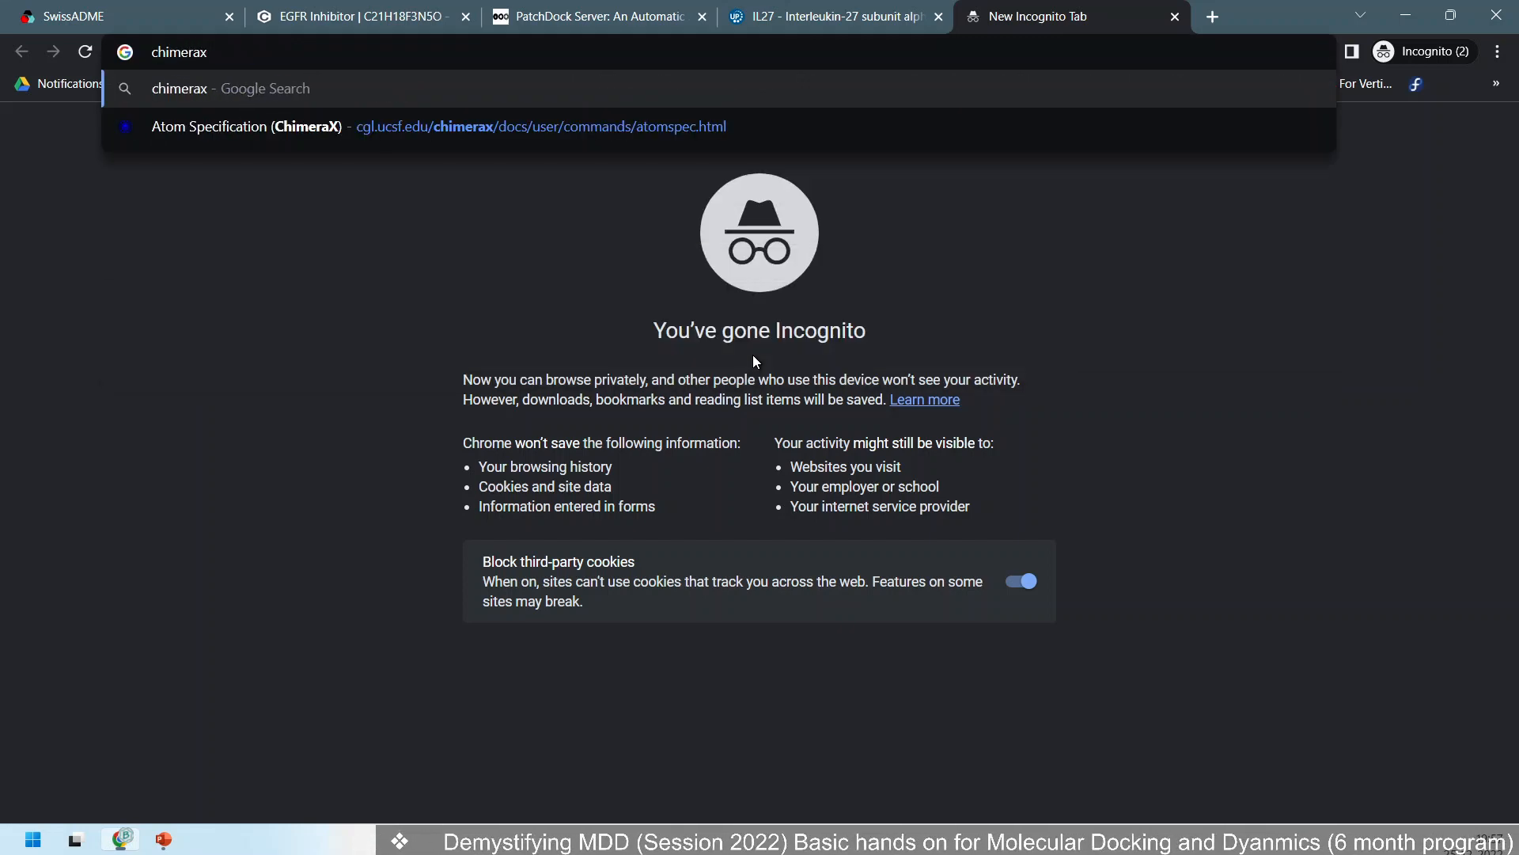
pyautogui.write('alphafold')
pyautogui.press('Return')
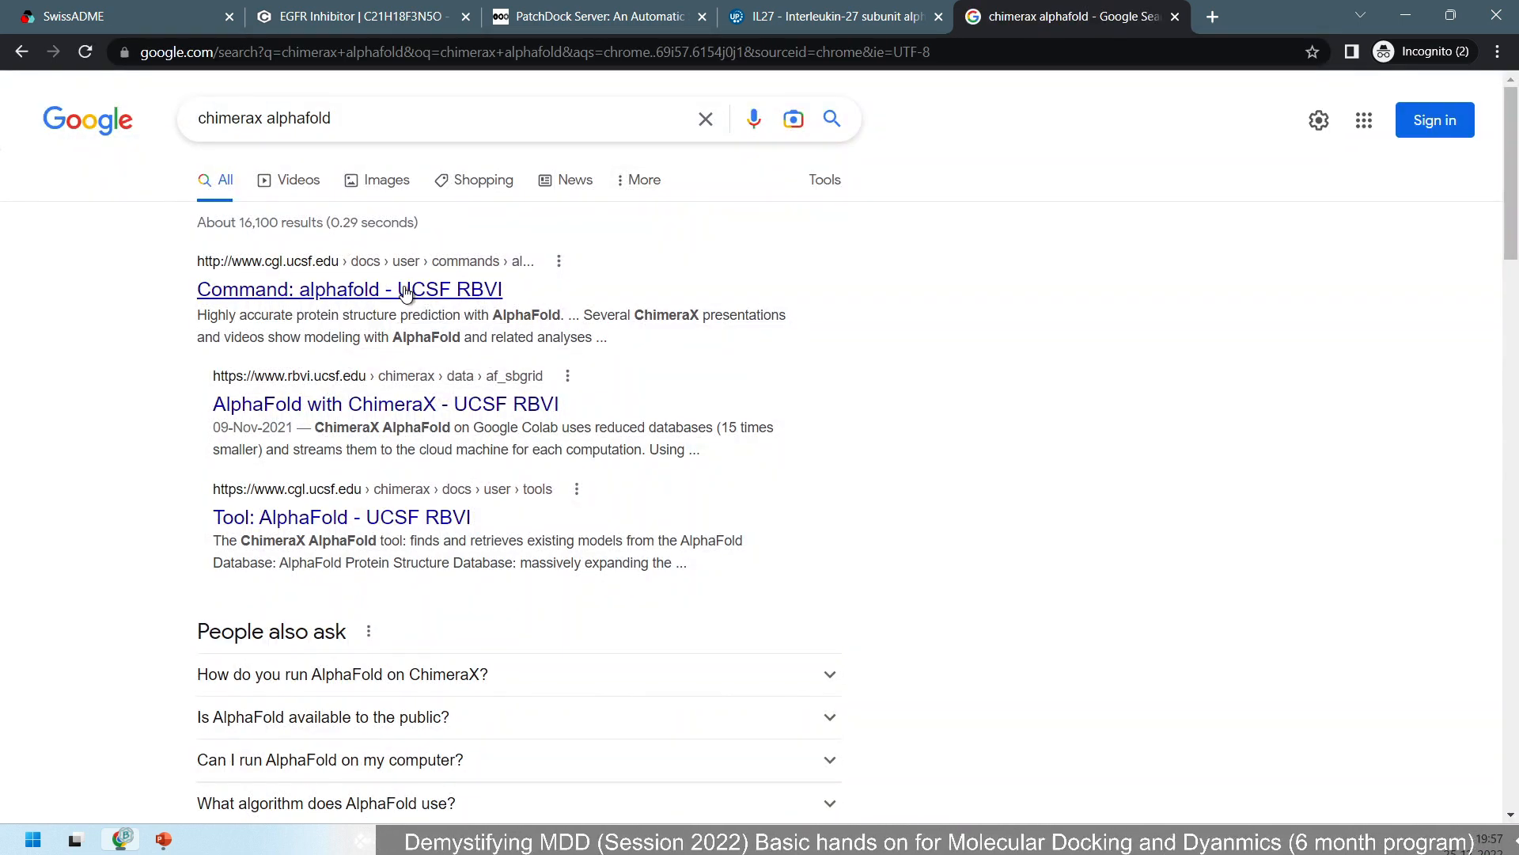
pyautogui.click(471, 290)
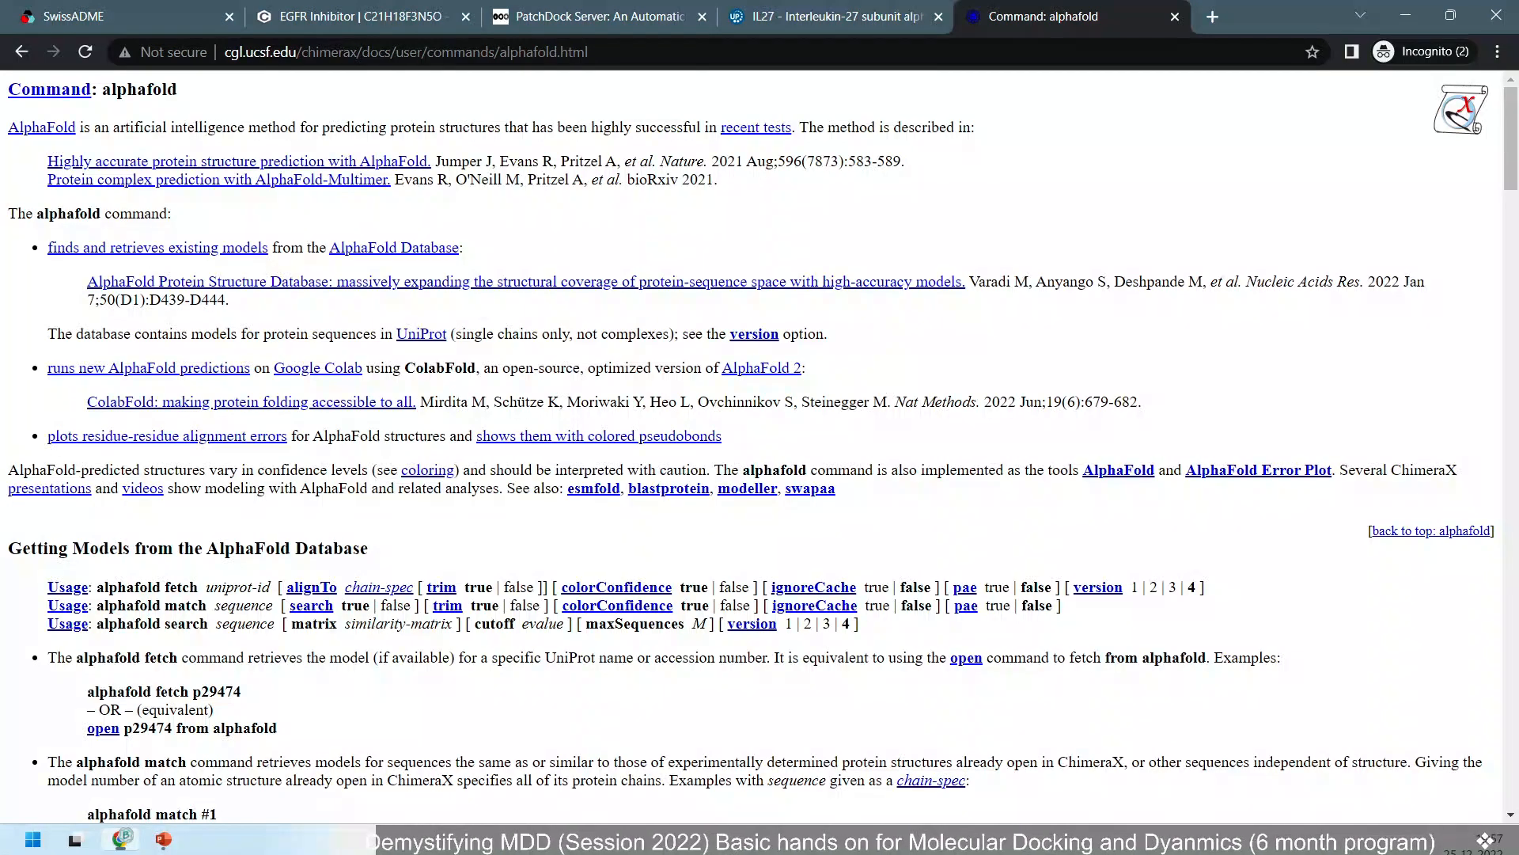
# Look through the alphafold command page, including its database retrieval usage, confidence colouring options and Google Colab prediction.
pyautogui.doubleClick(112, 99)
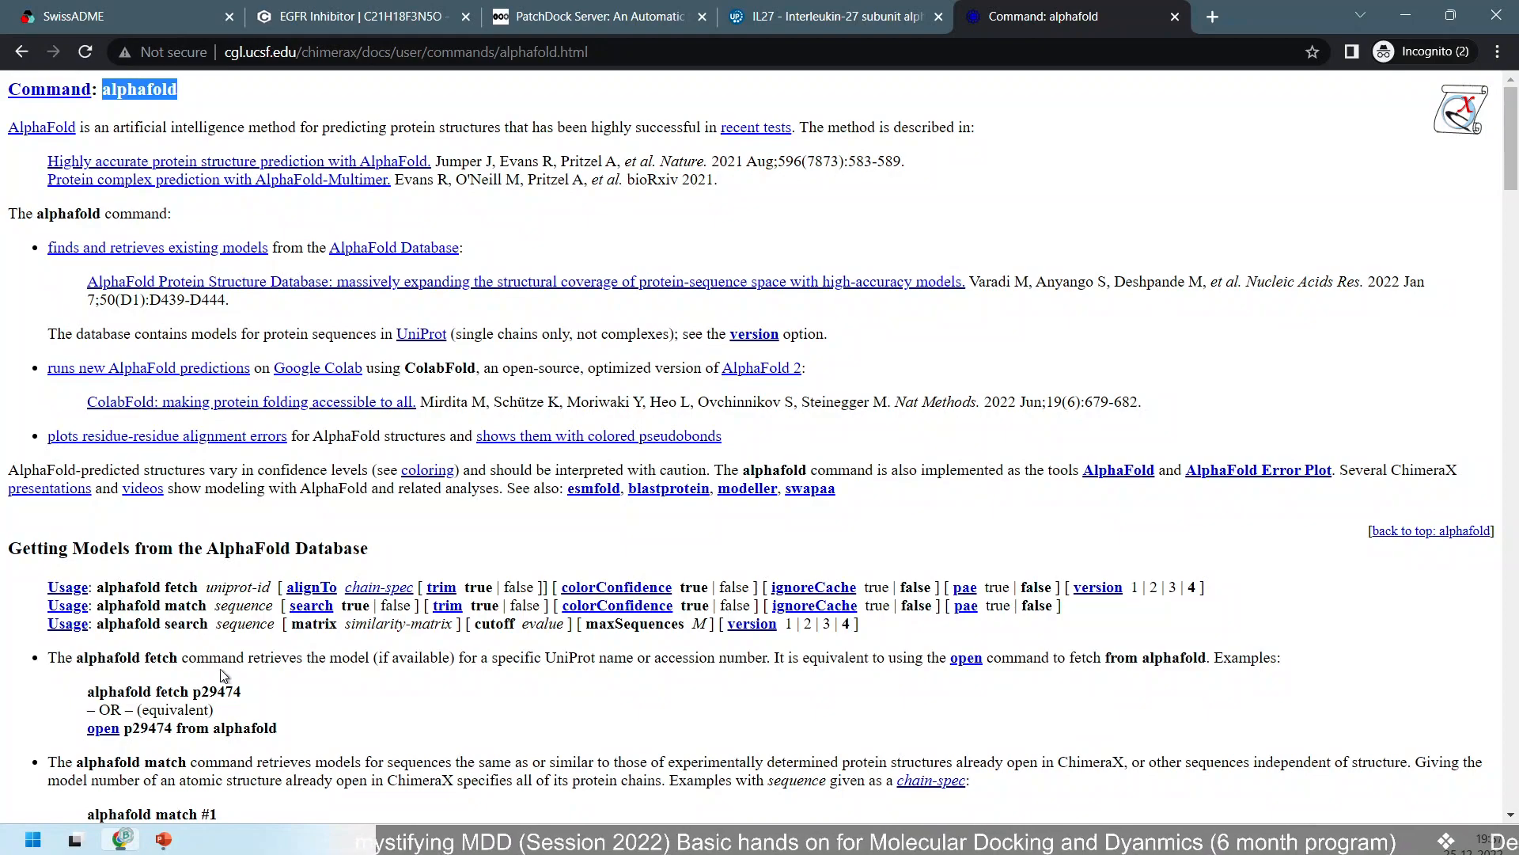
pyautogui.scroll(-15, 225, 675)
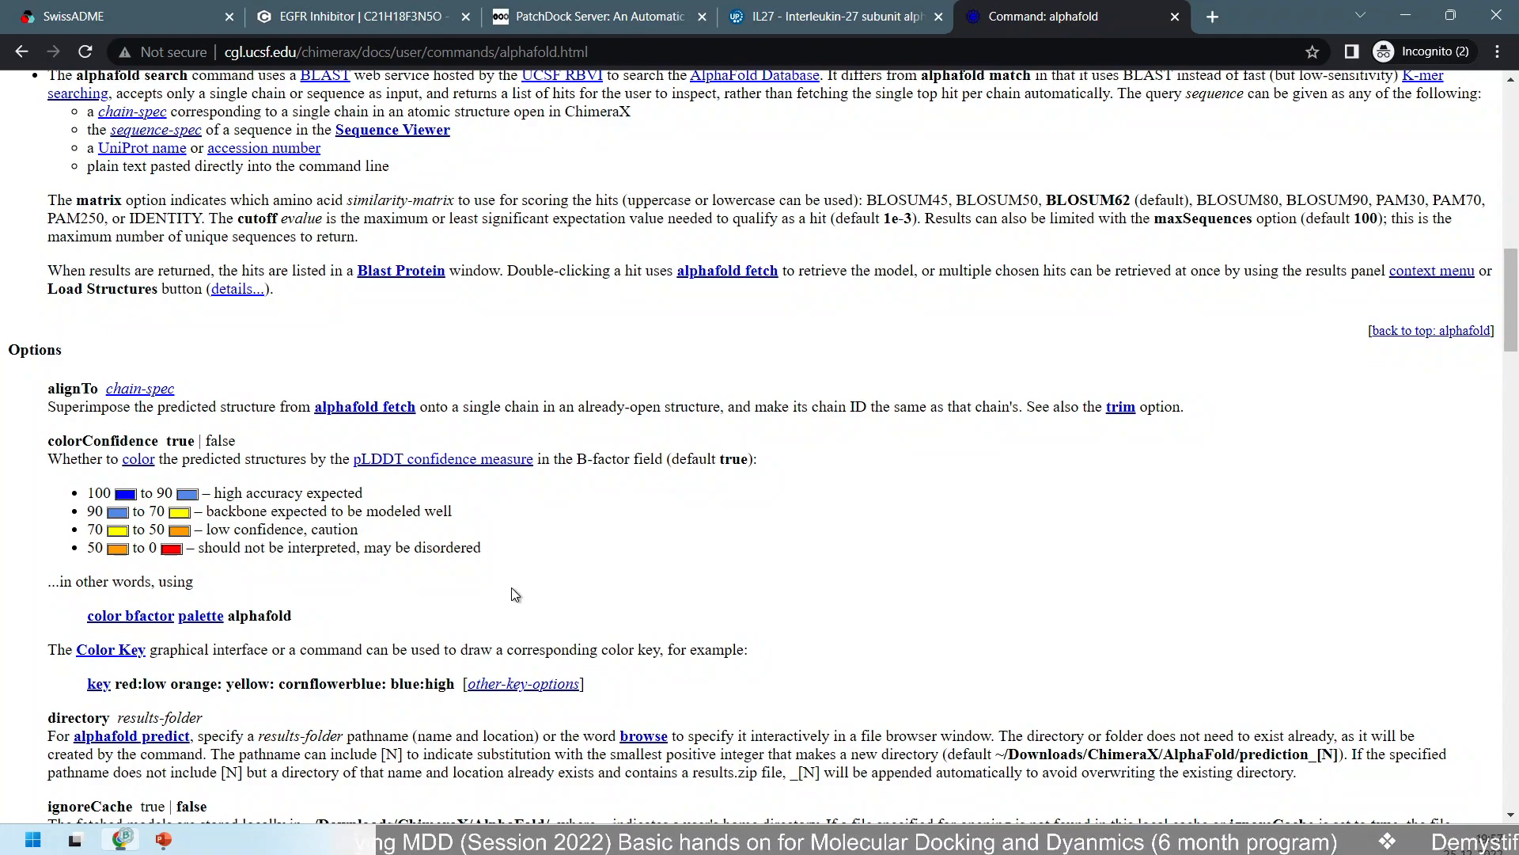
pyautogui.scroll(15, 521, 575)
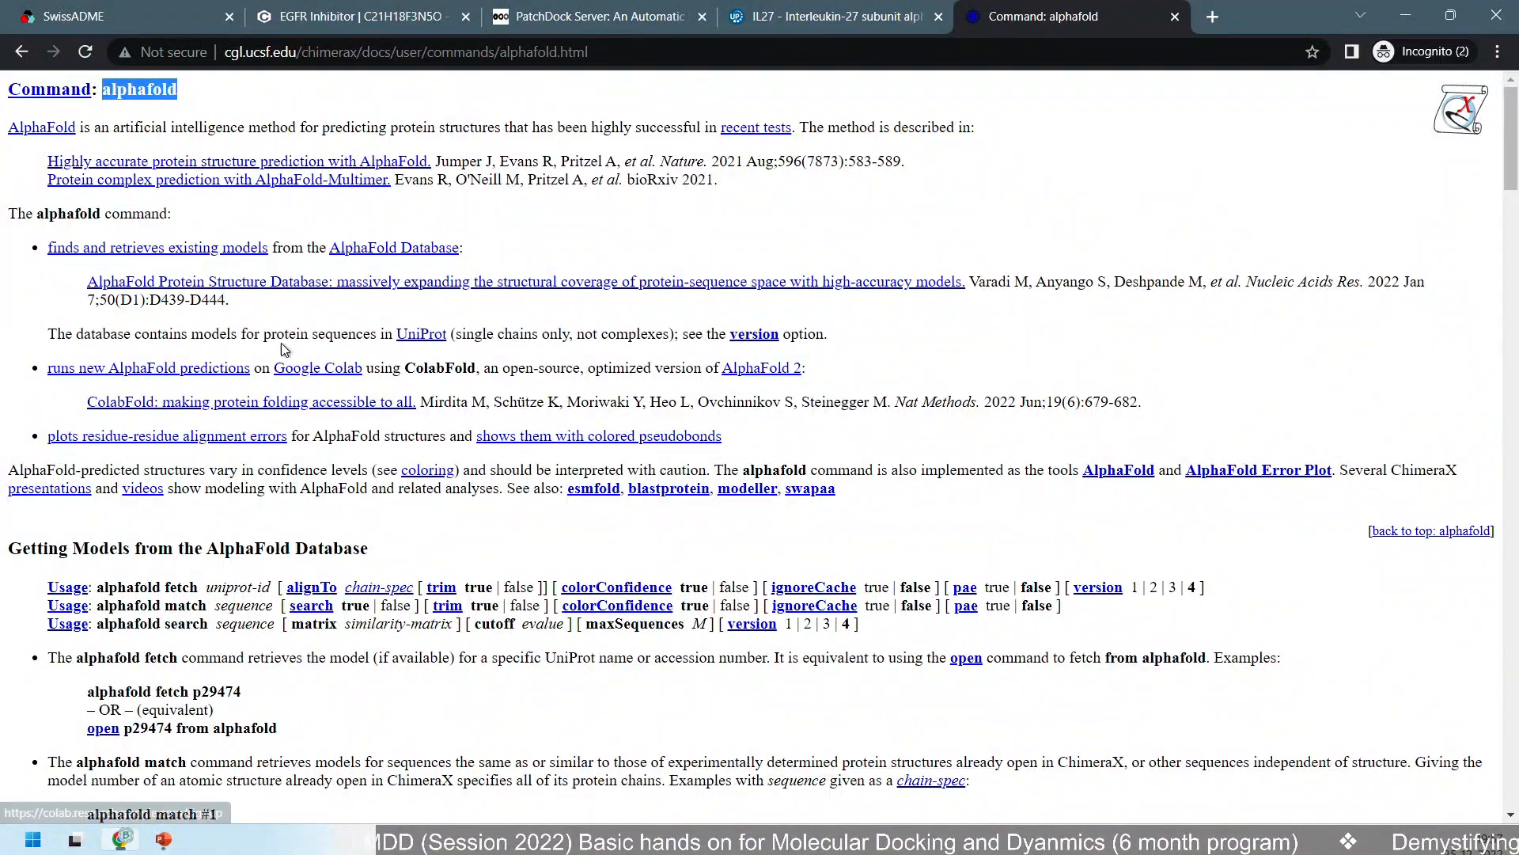
# Bring up ChimeraX, maximise its window for a brief look, and minimise it again.
pyautogui.click(645, 246)
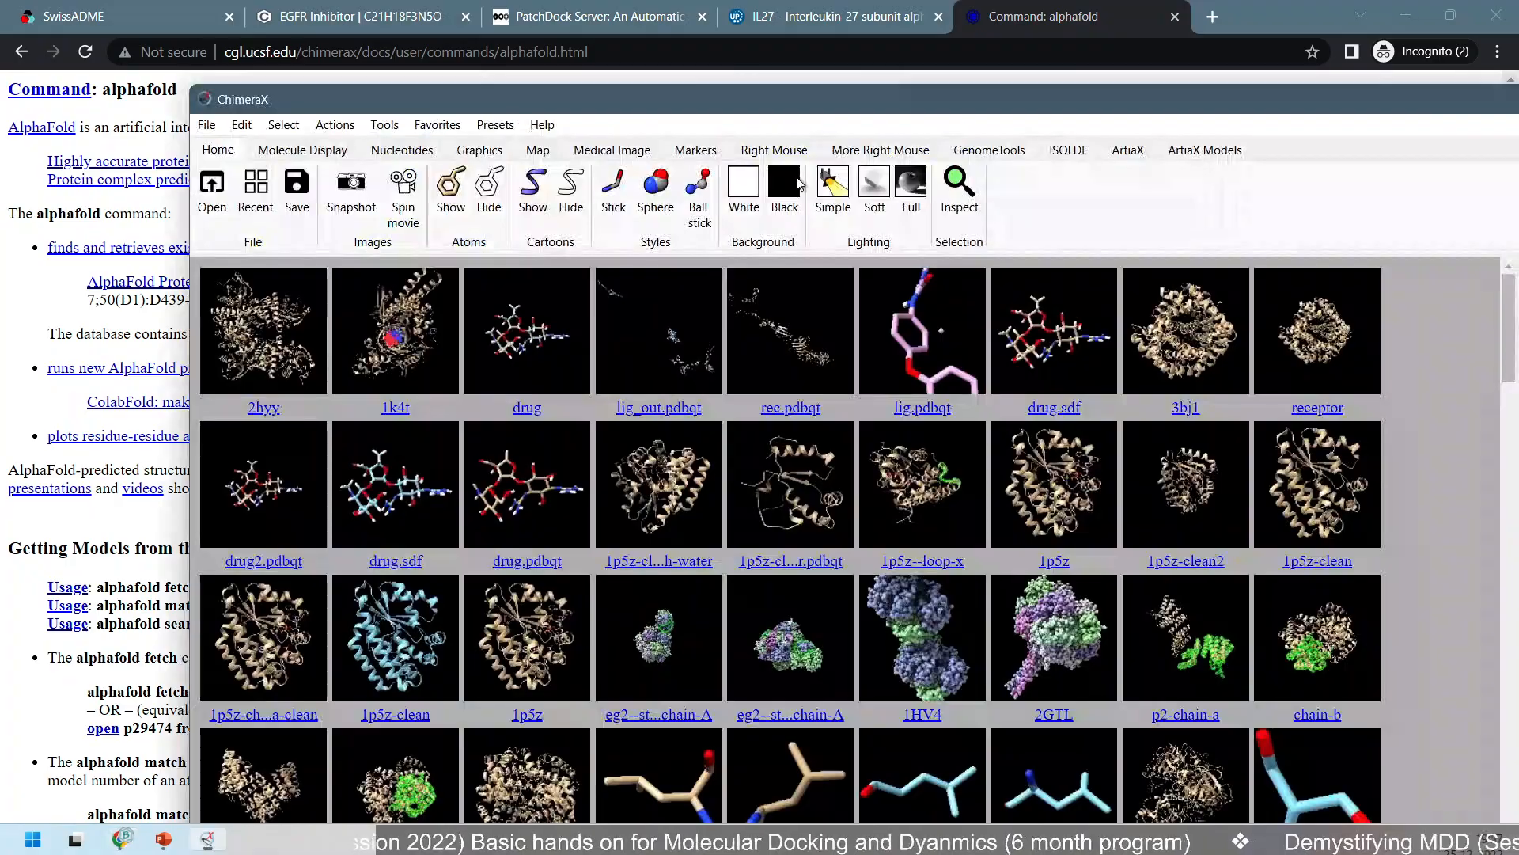
pyautogui.doubleClick(975, 101)
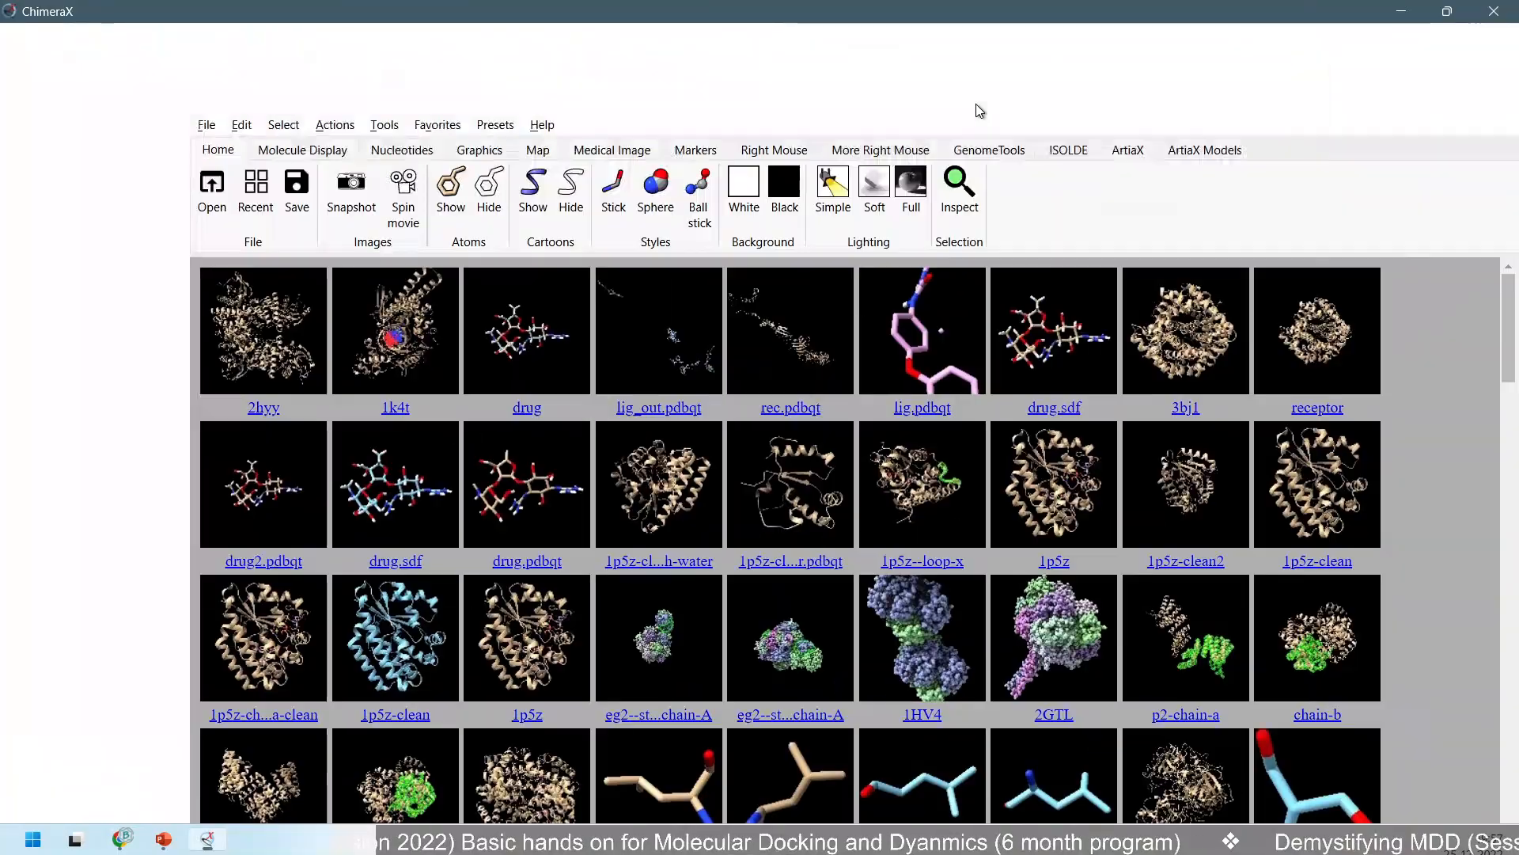
pyautogui.click(1401, 11)
# Return to the UniProt page, reload it, search UniProtKB for p53 and open the human entry P04637.
pyautogui.click(749, 11)
pyautogui.scroll(10, 395, 360)
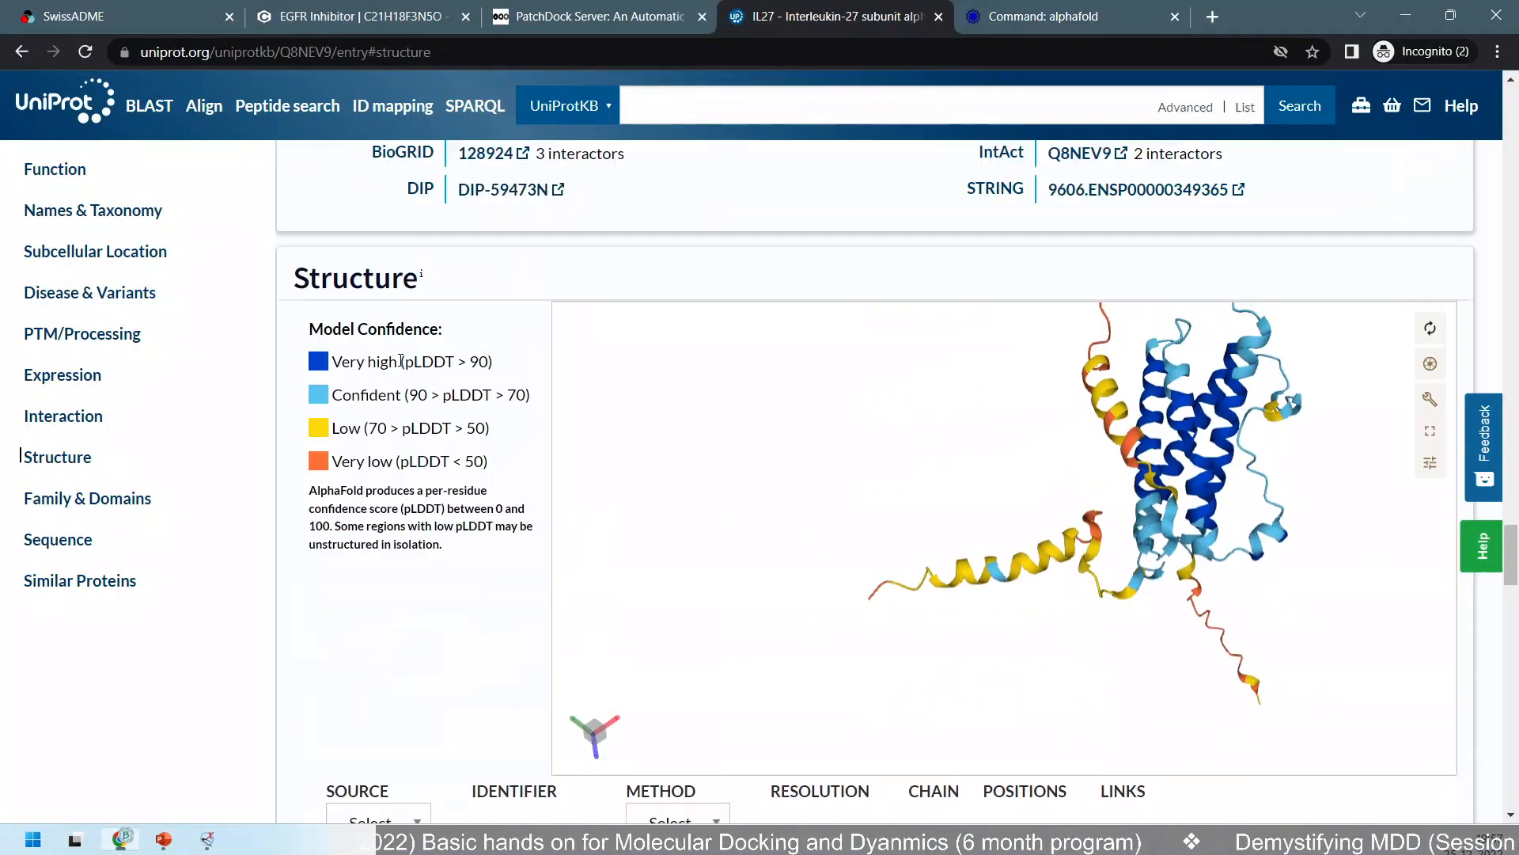
pyautogui.scroll(15, 396, 356)
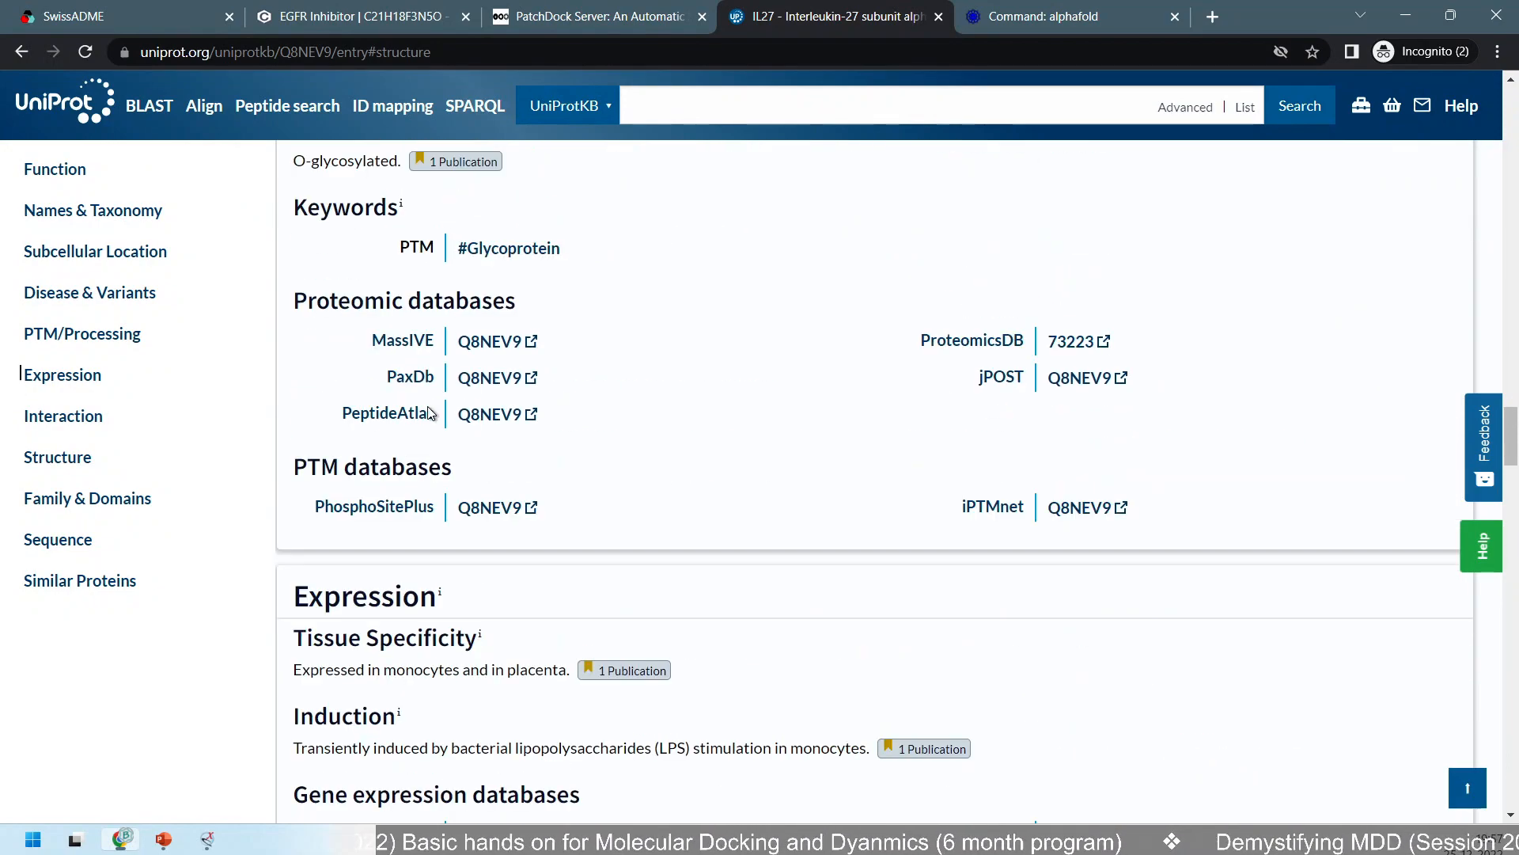
pyautogui.scroll(10, 668, 478)
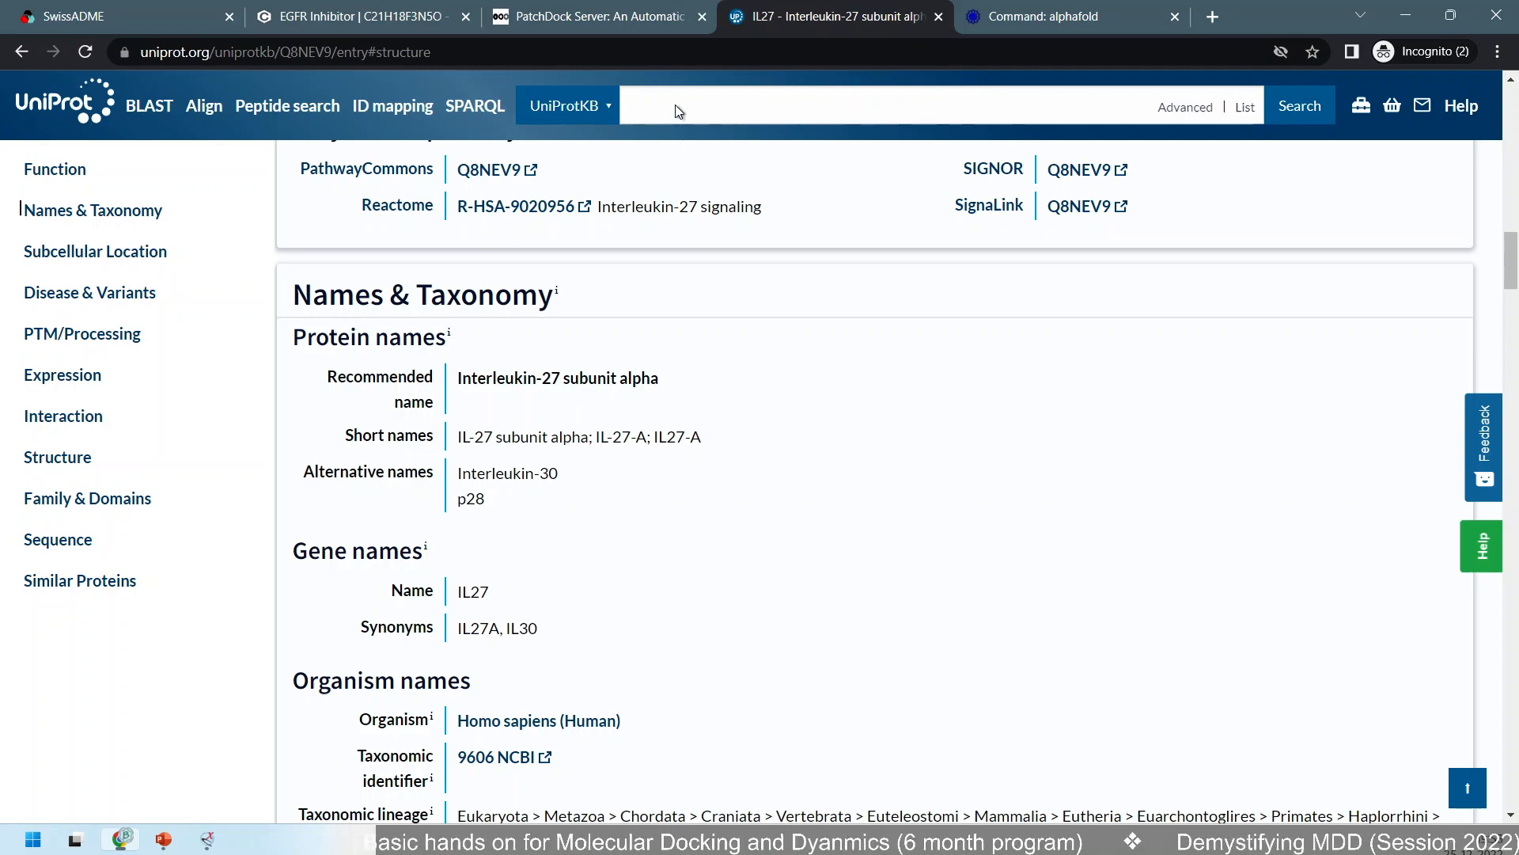
pyautogui.scroll(8, 652, 127)
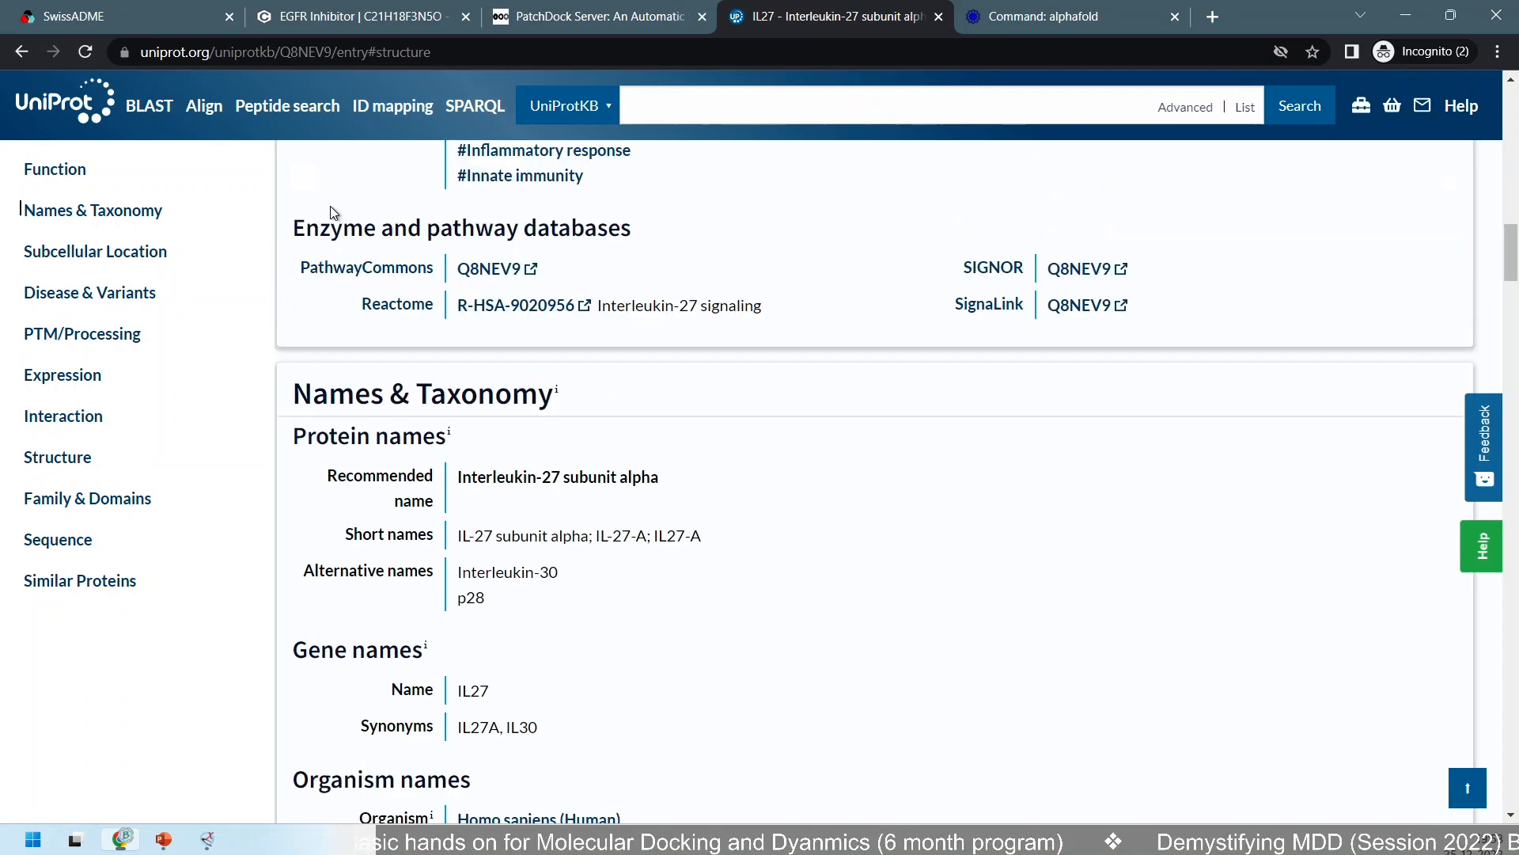
pyautogui.click(1043, 127)
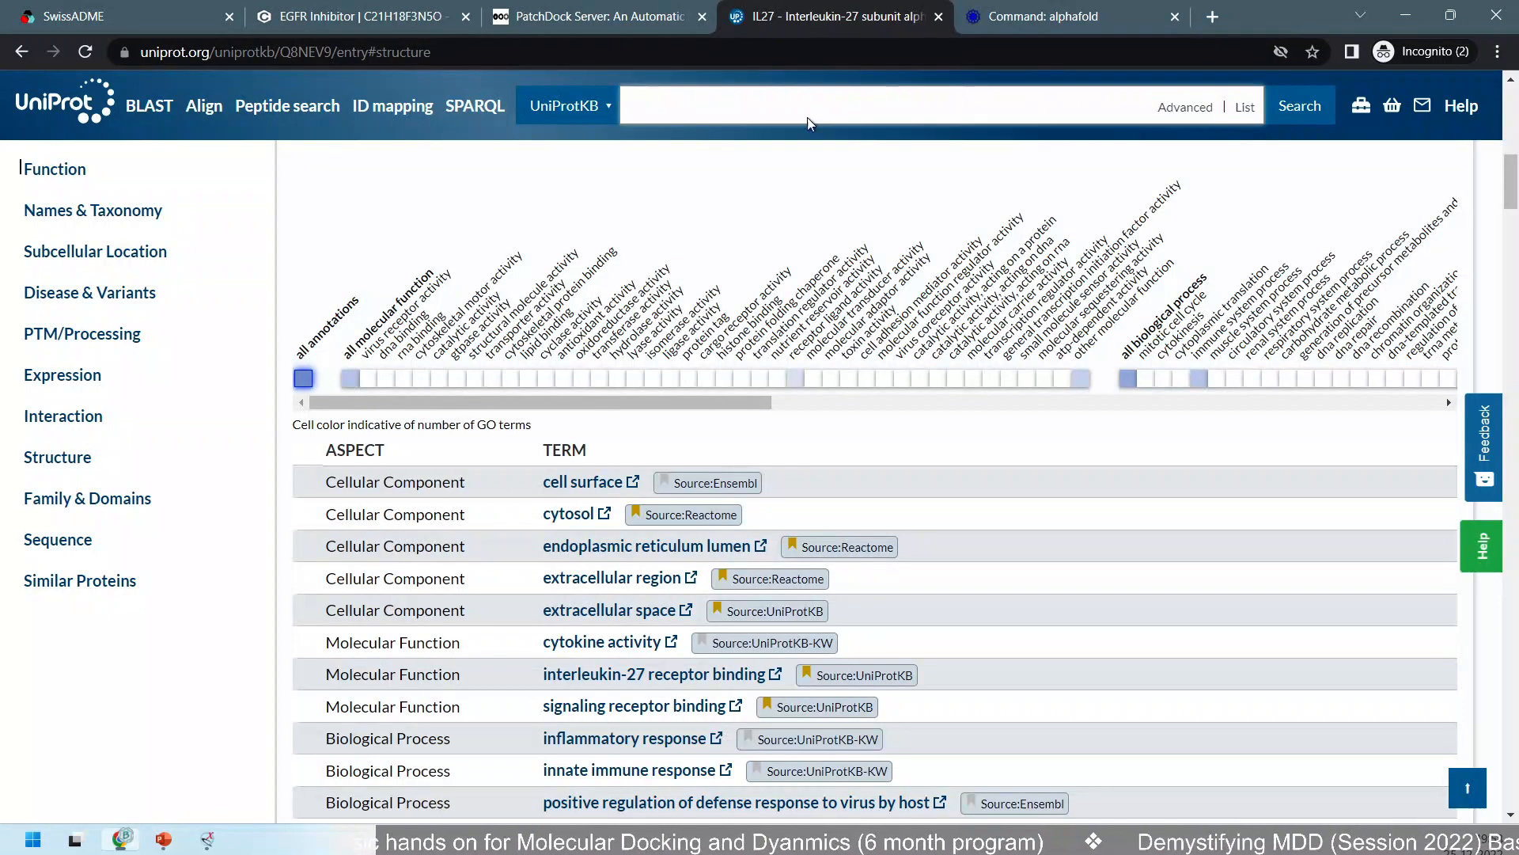
pyautogui.click(85, 53)
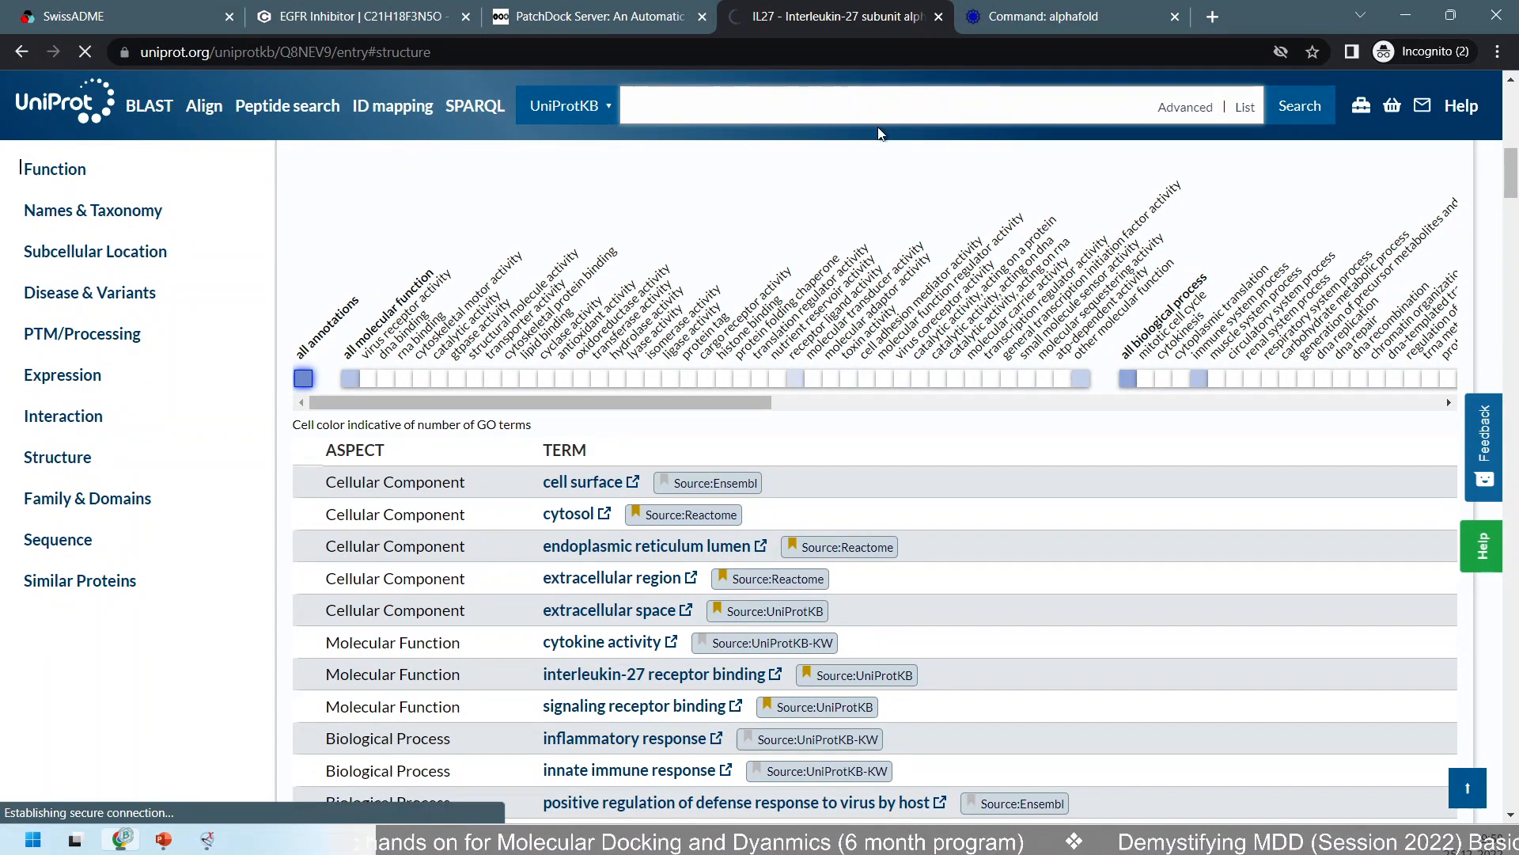
pyautogui.click(827, 109)
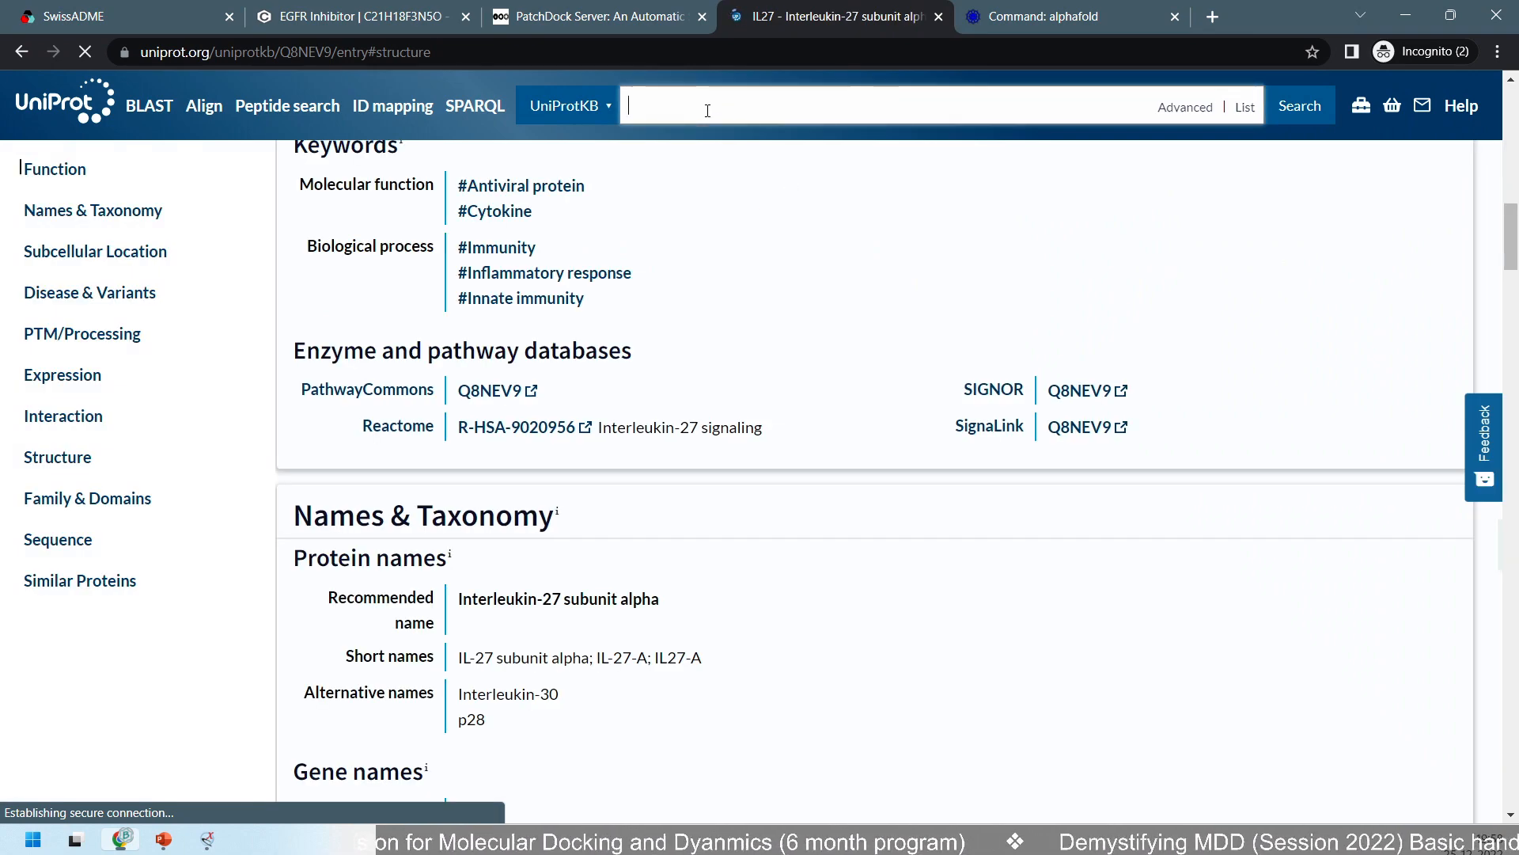
pyautogui.write('p53')
pyautogui.press('Return')
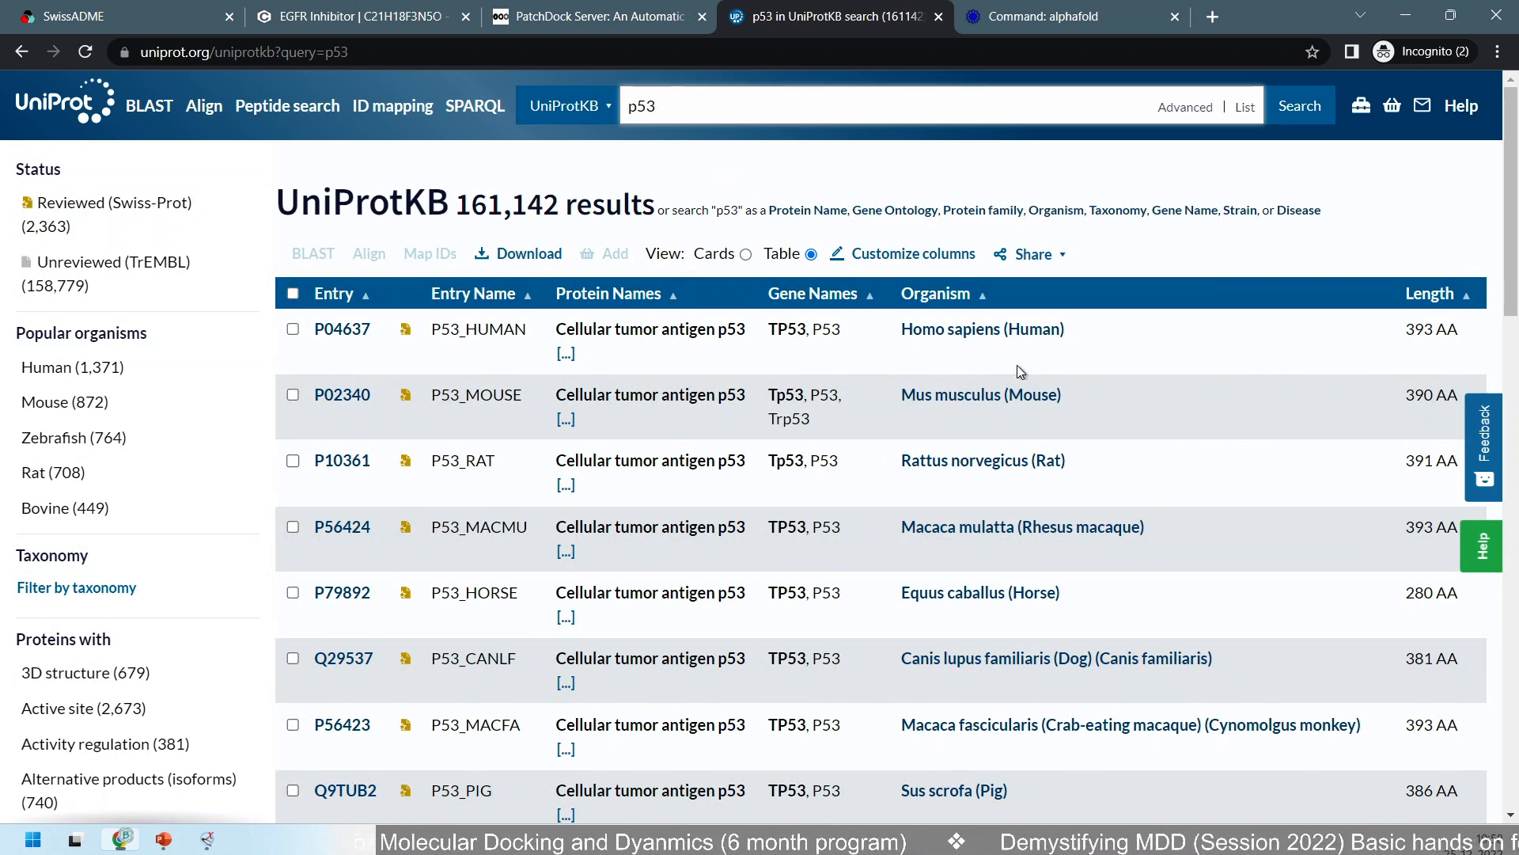
pyautogui.click(346, 329)
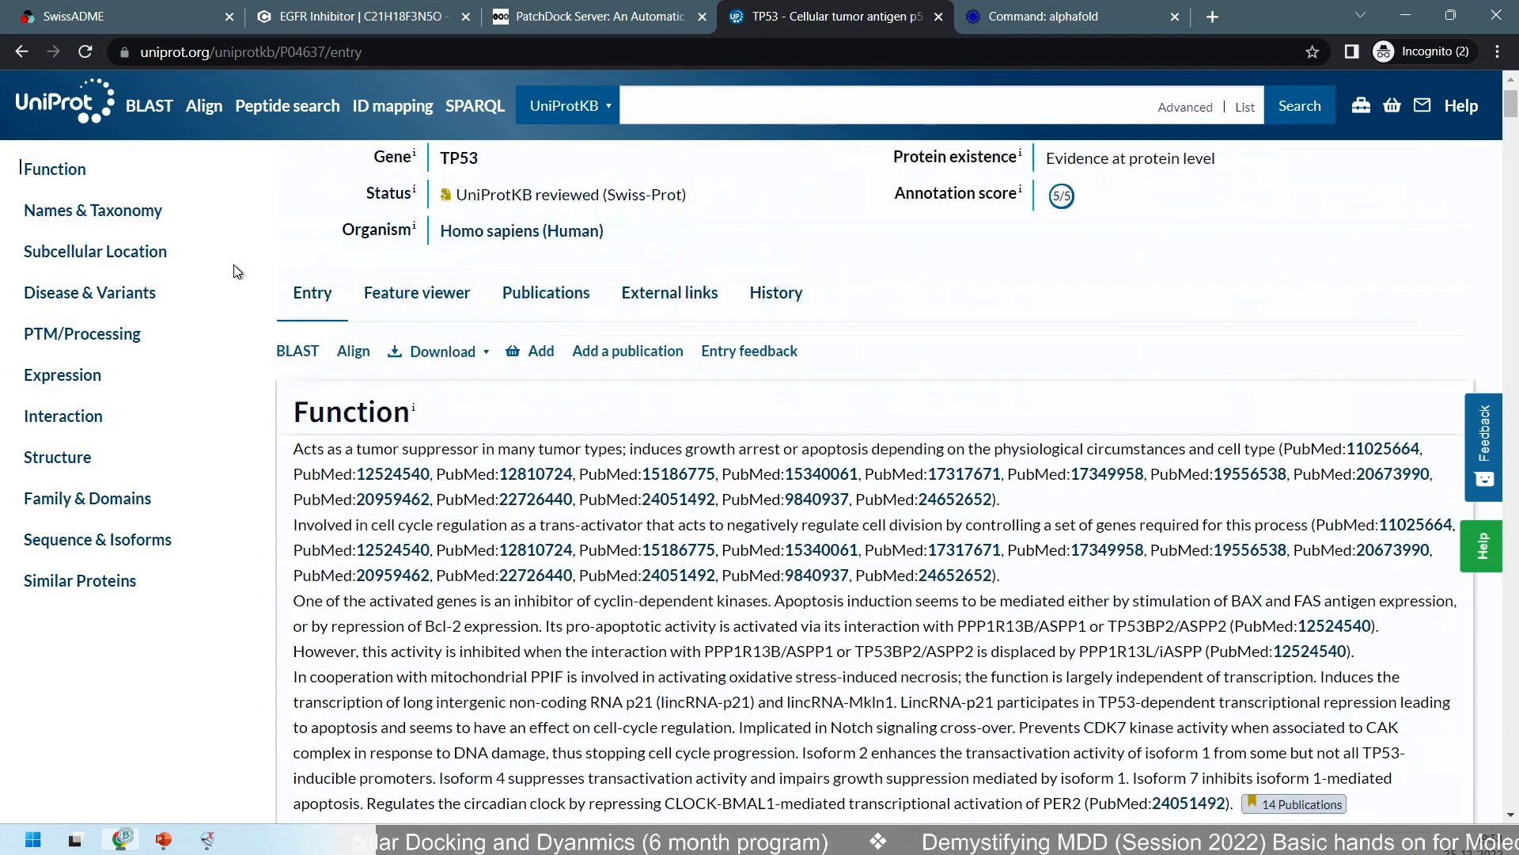
# Look over the p53 entry's features and go to Sequence & Isoforms to view the canonical isoform P04637-1.
pyautogui.scroll(-10, 265, 472)
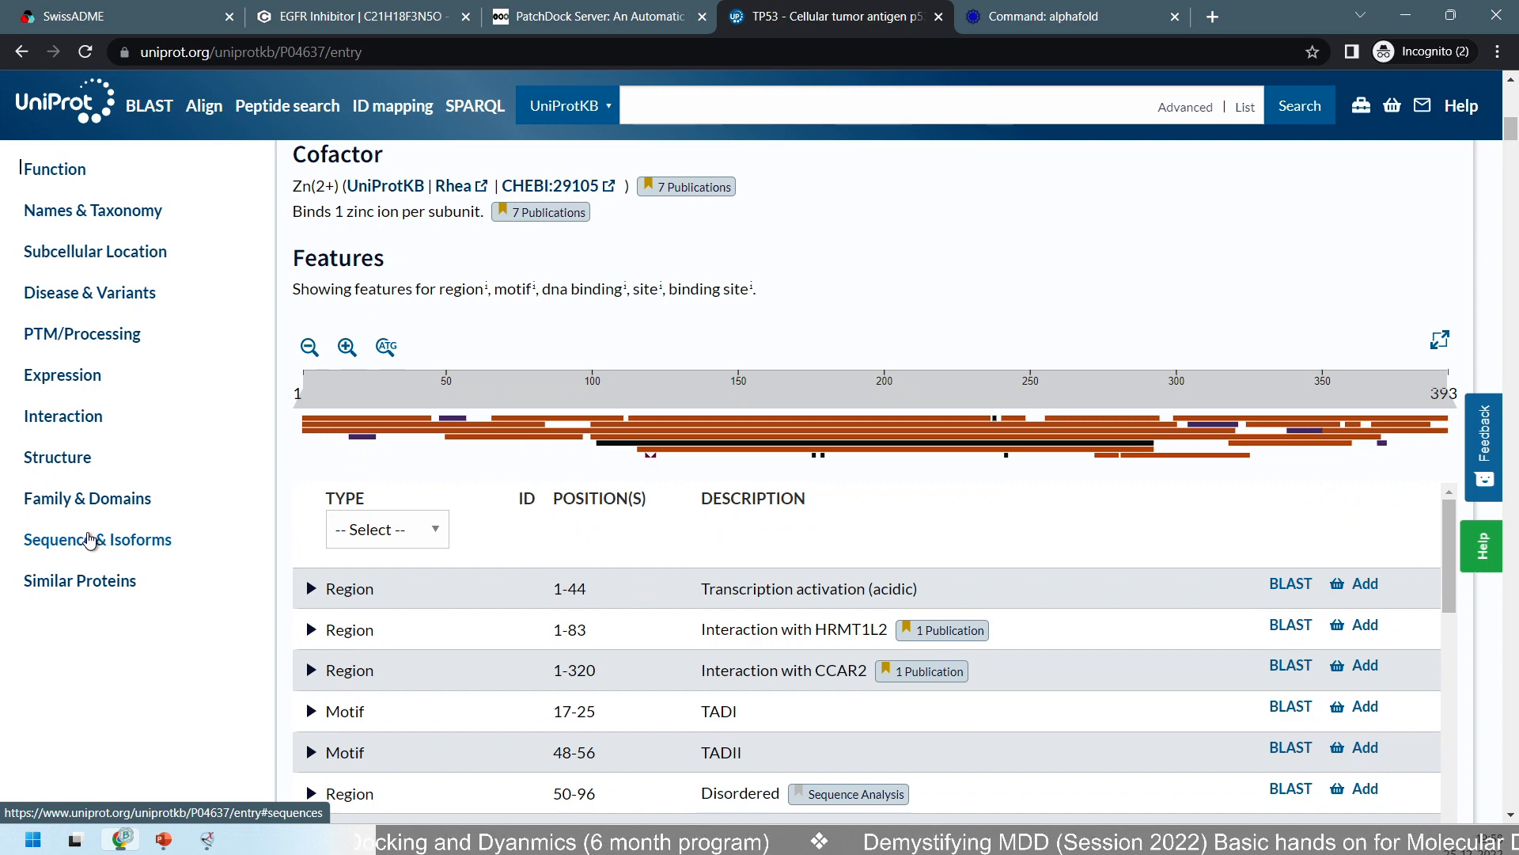
pyautogui.click(49, 541)
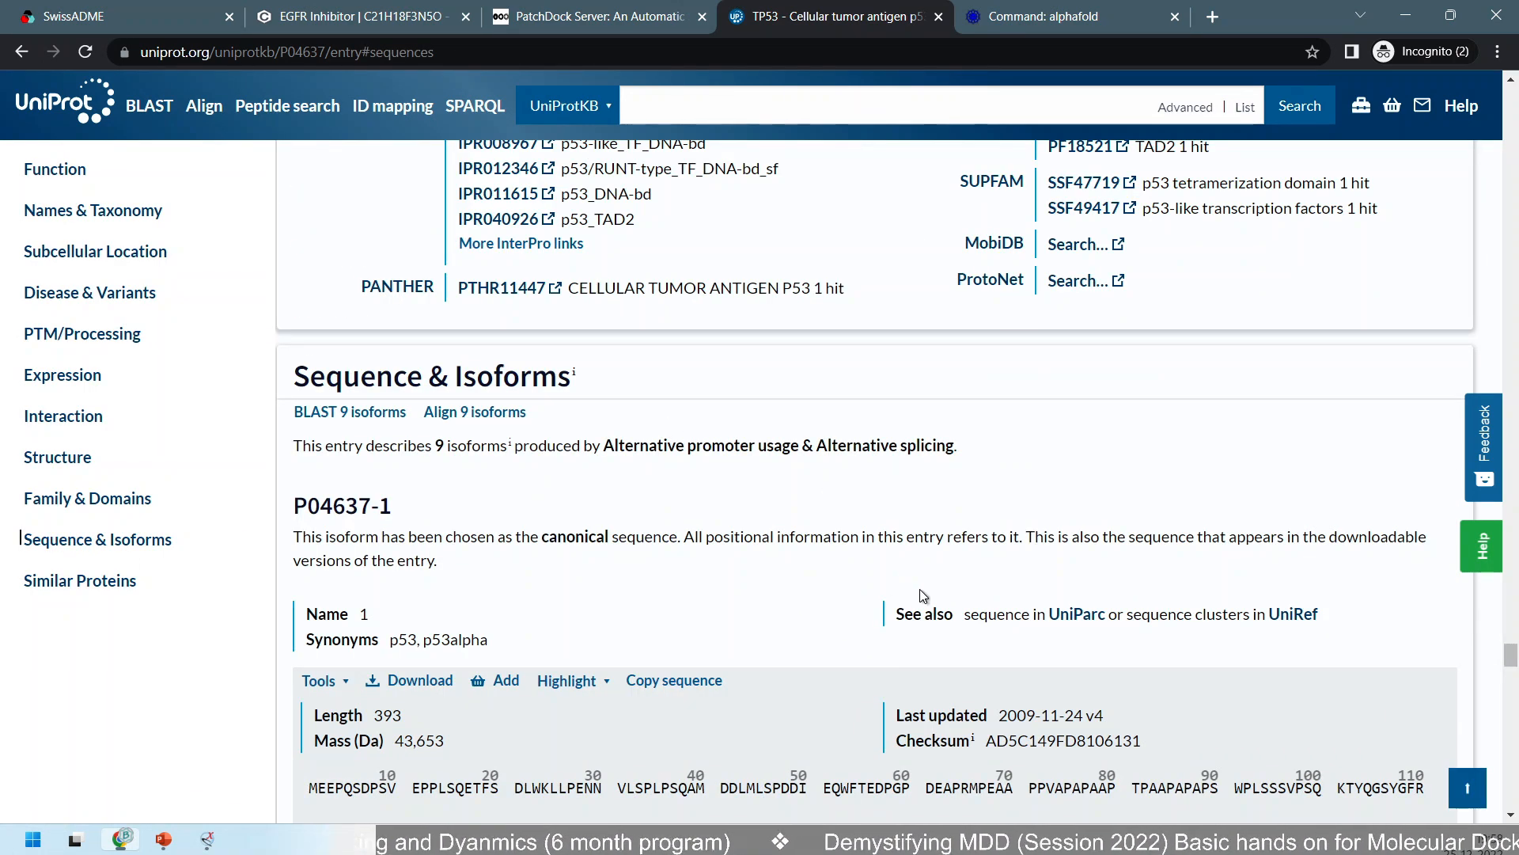
pyautogui.scroll(-8, 837, 500)
pyautogui.scroll(8, 676, 476)
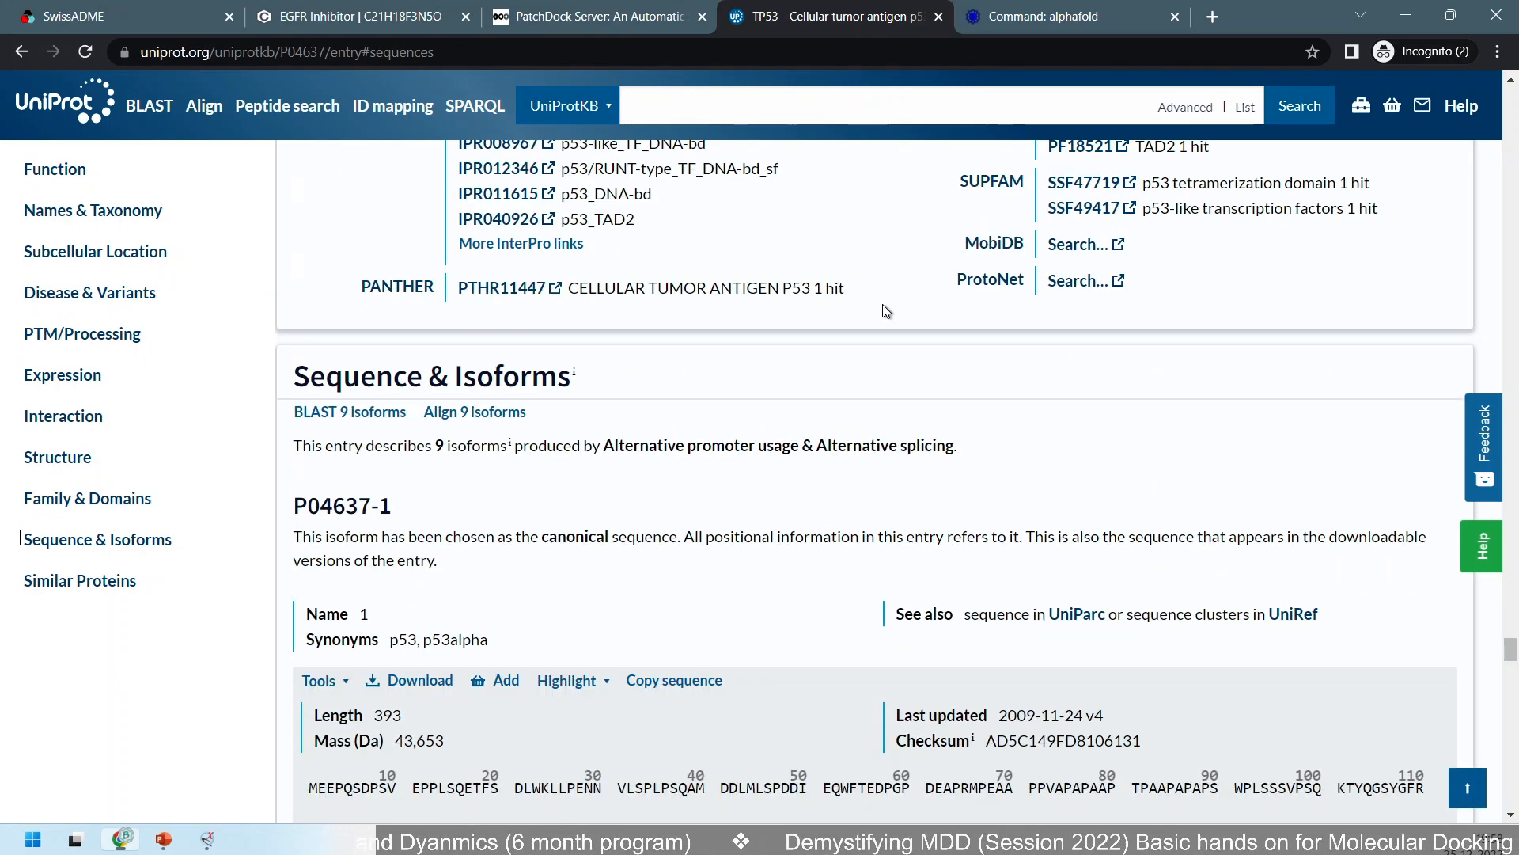
pyautogui.scroll(15, 882, 307)
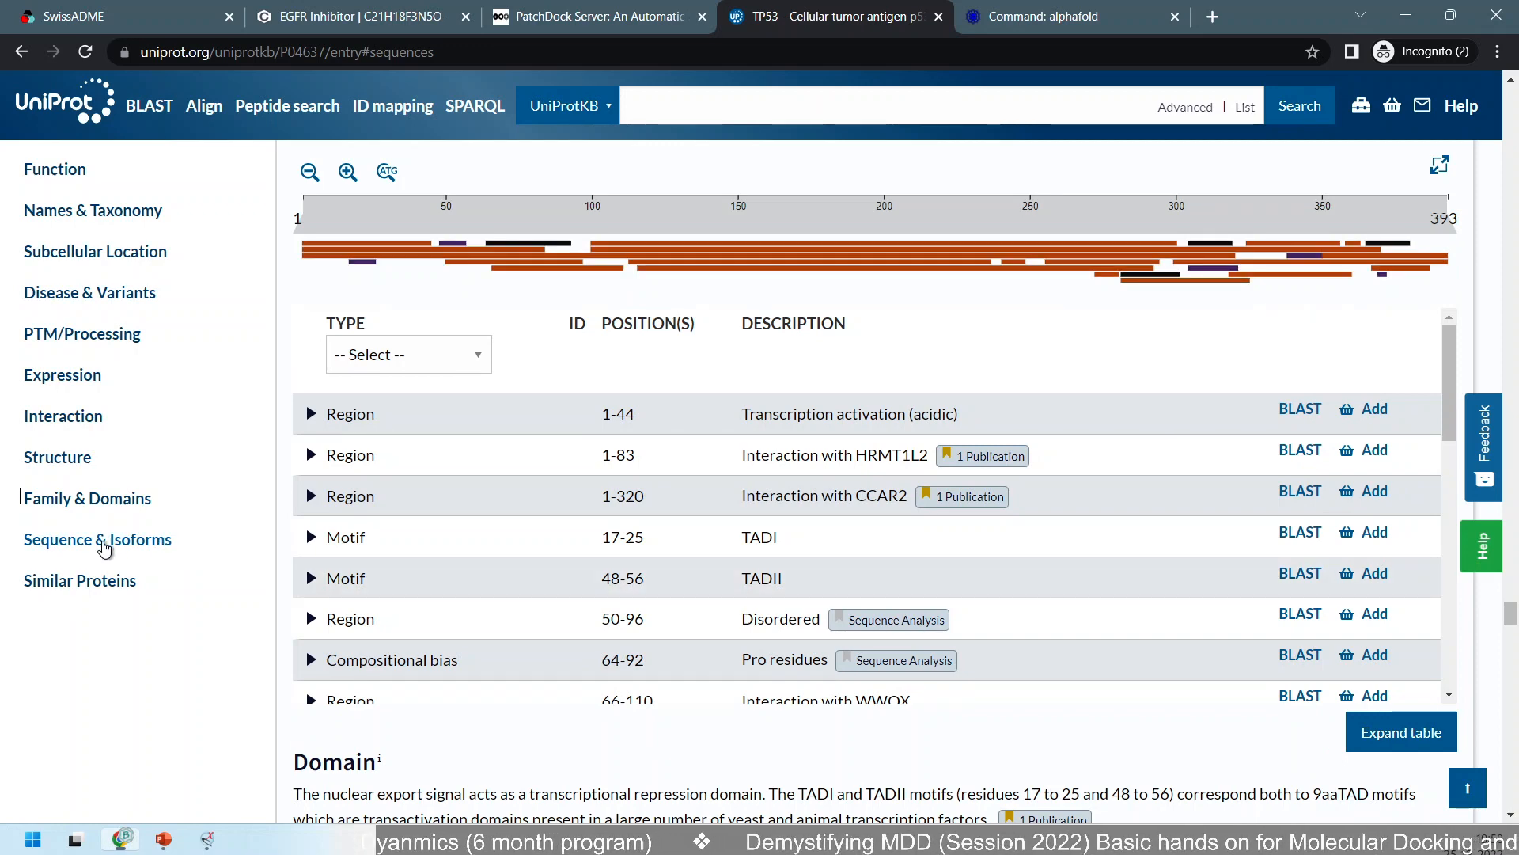
pyautogui.click(112, 541)
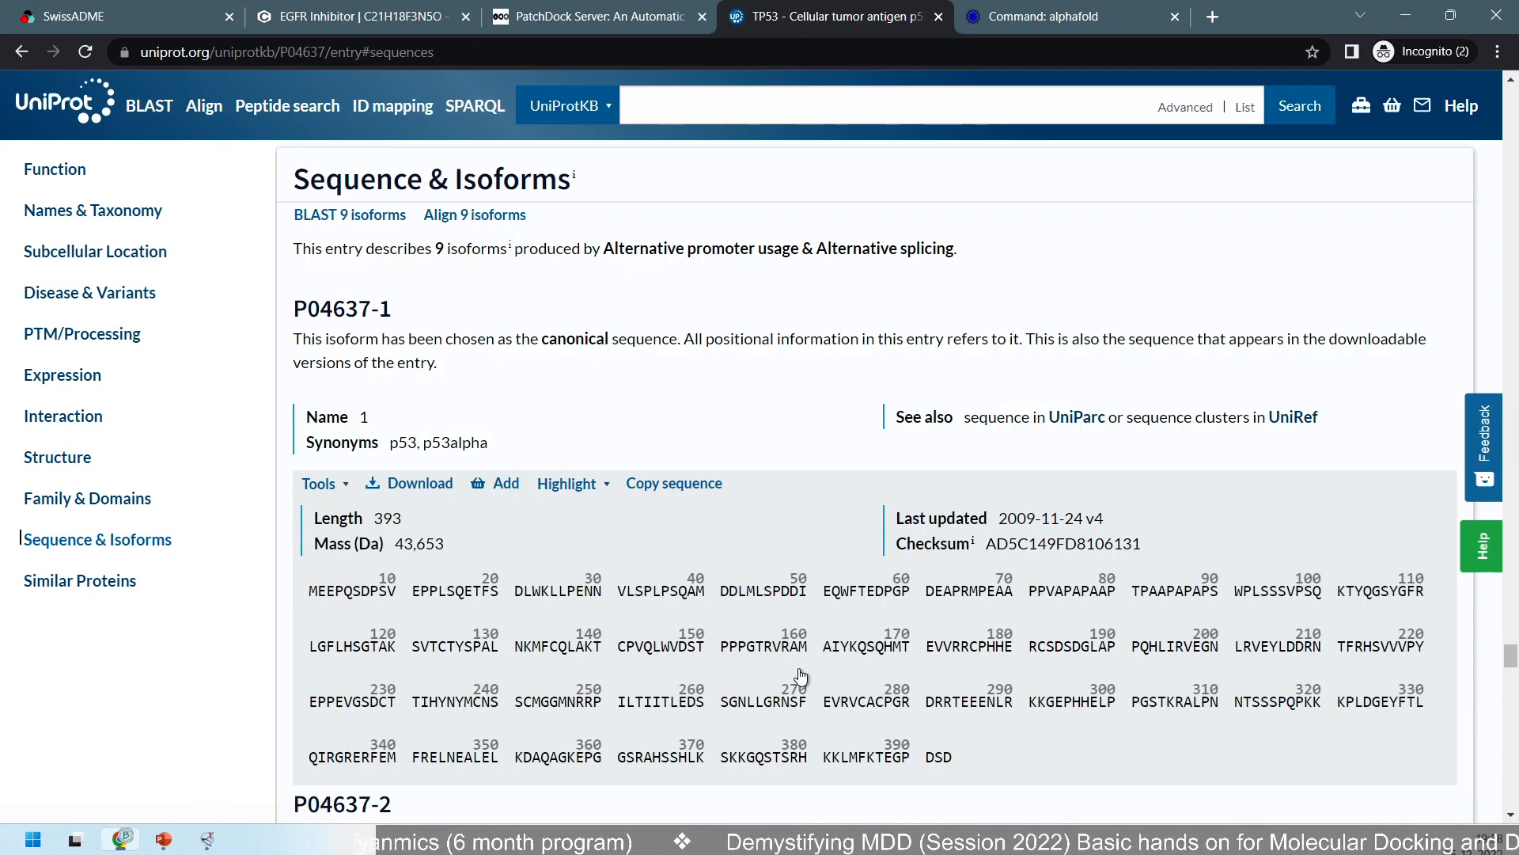
# Highlight the full P04637-1 sequence, then only the residue D at position 21, and finally the full sequence again.
pyautogui.moveTo(953, 760); pyautogui.dragTo(308, 596)
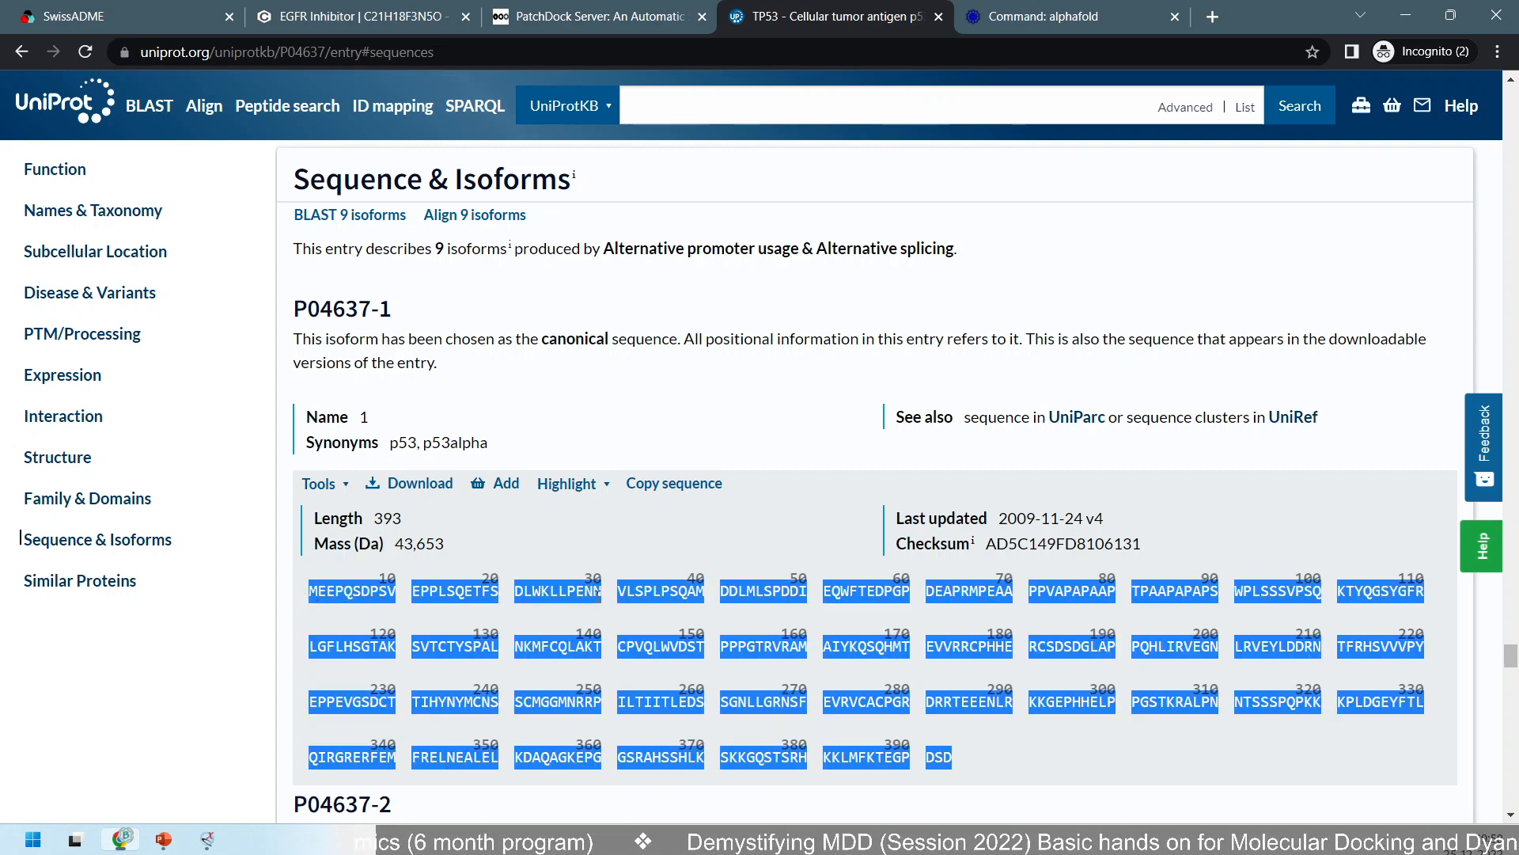
pyautogui.click(515, 608)
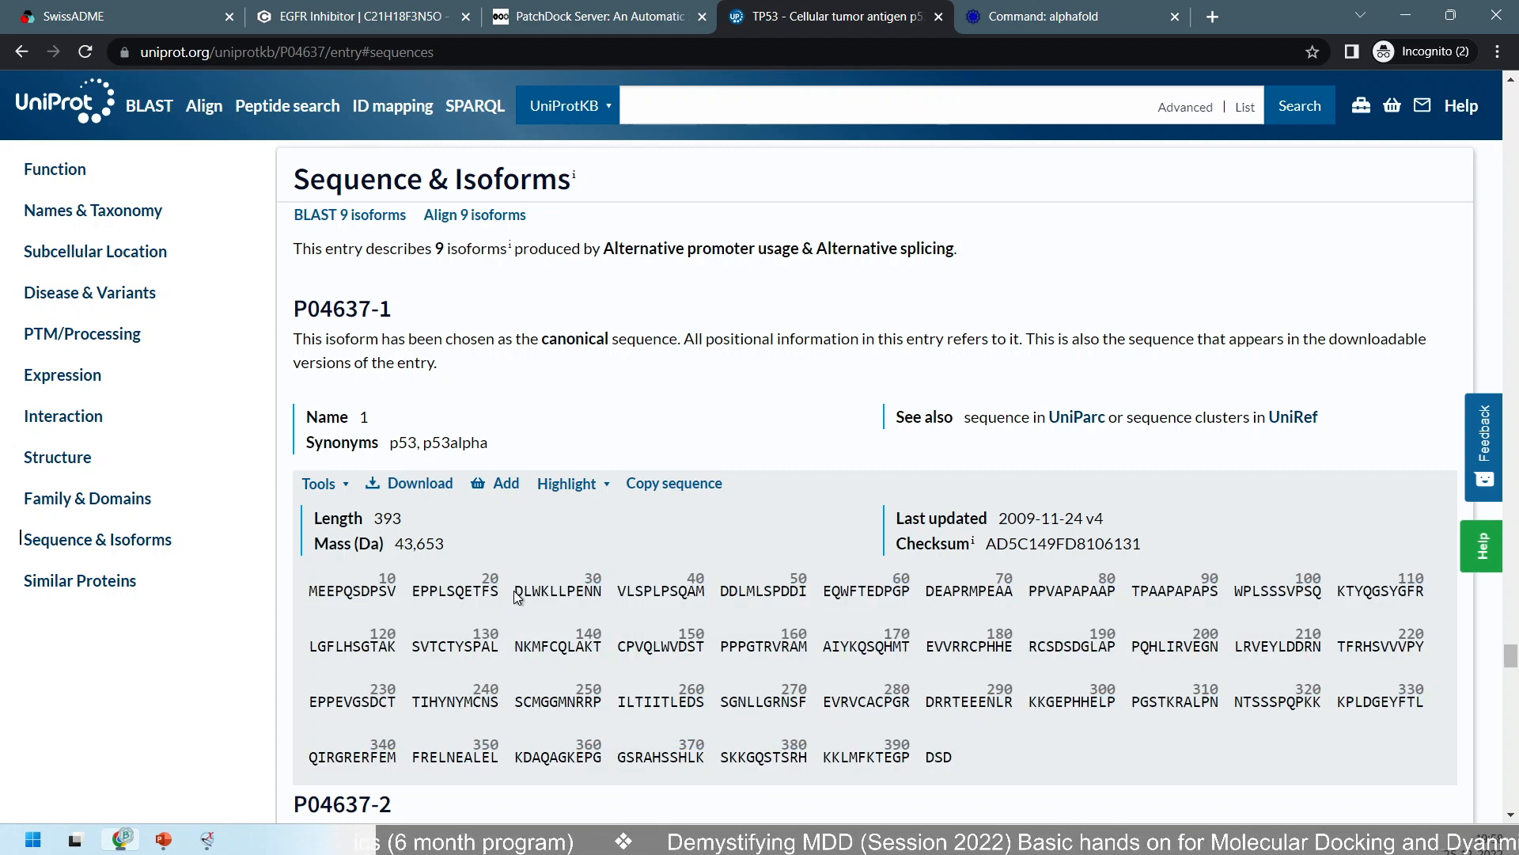
pyautogui.moveTo(514, 591); pyautogui.dragTo(524, 592)
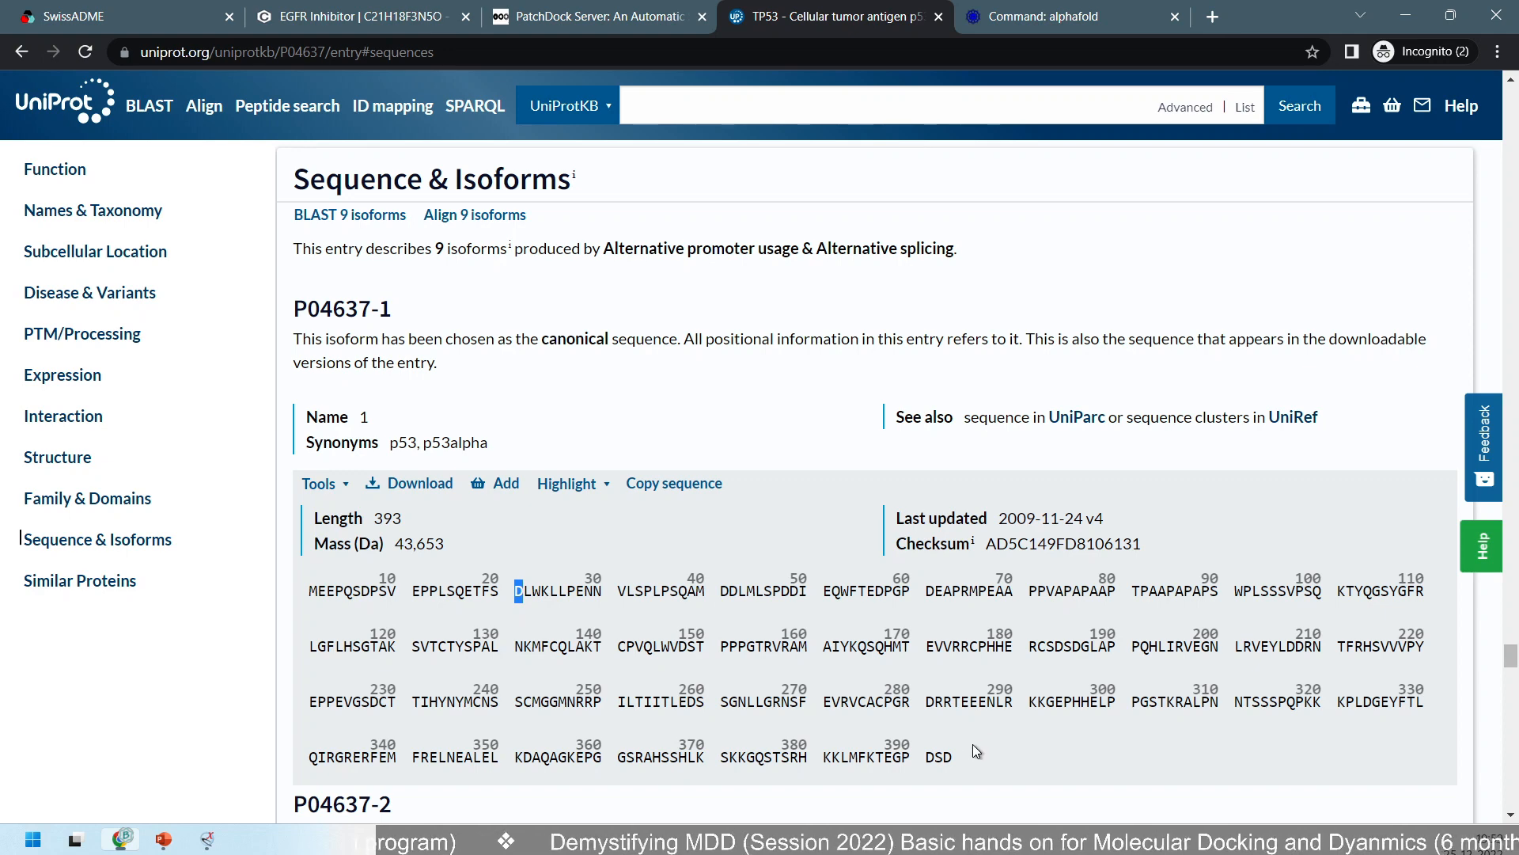
pyautogui.moveTo(972, 751); pyautogui.dragTo(310, 590)
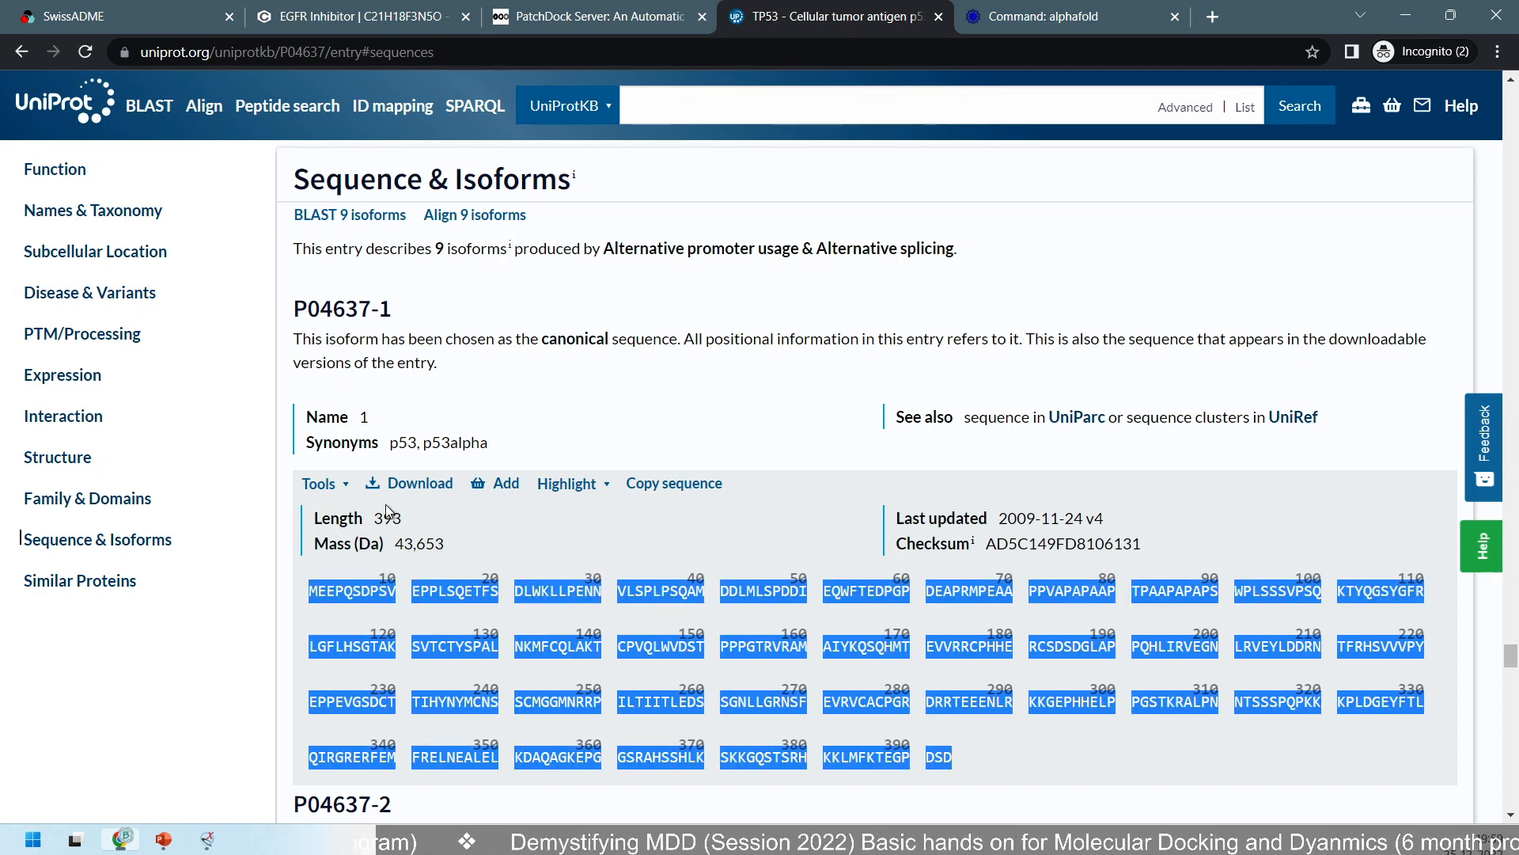
# Go to the p53 entry's Structure section and look through the table of available PDB structures.
pyautogui.click(53, 457)
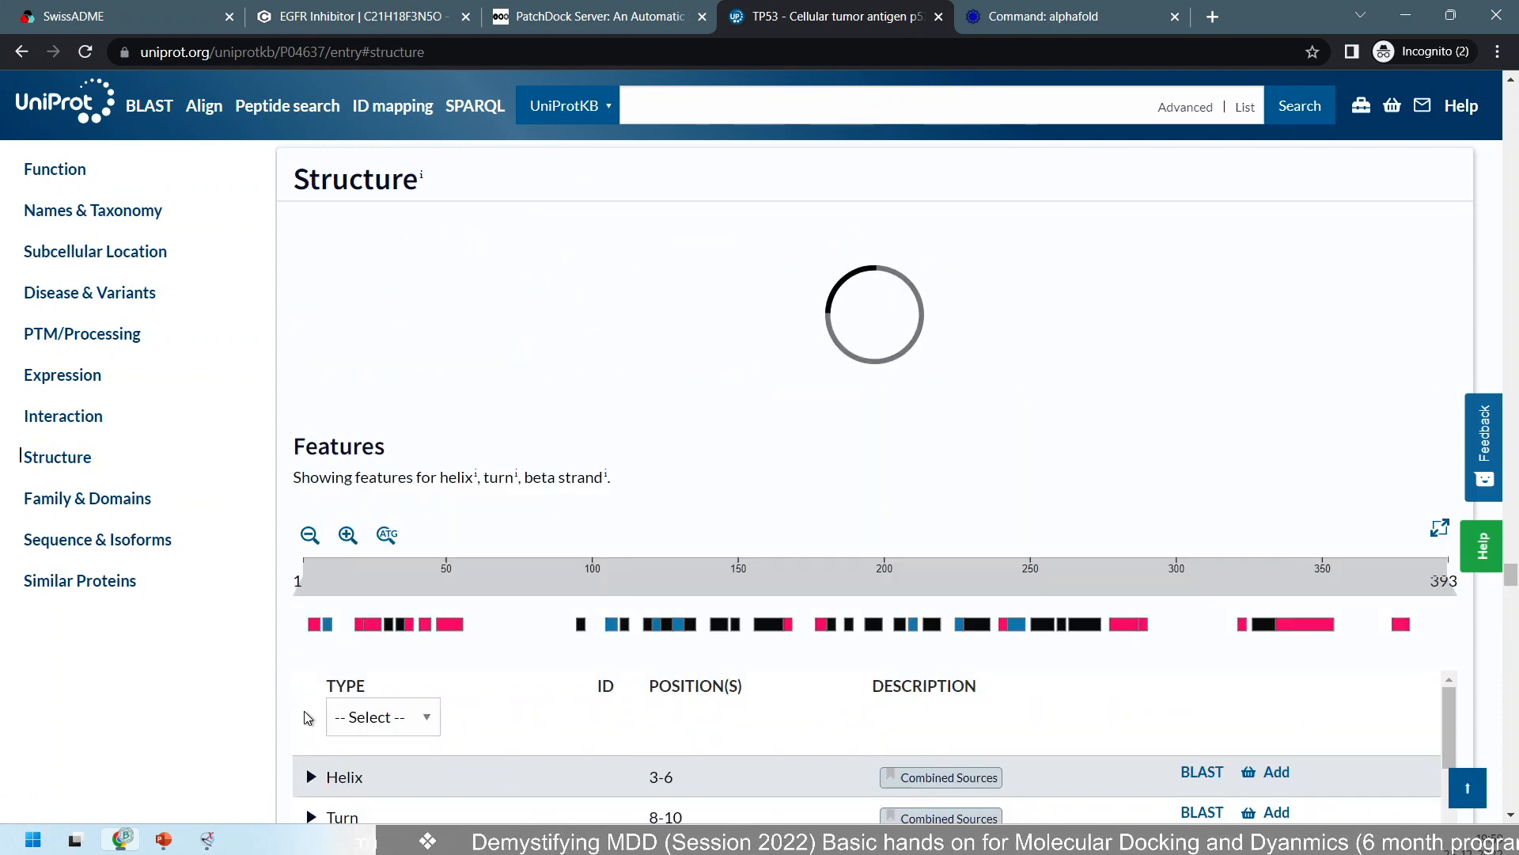
pyautogui.scroll(-4, 288, 633)
pyautogui.scroll(-3, 285, 609)
pyautogui.scroll(4, 285, 609)
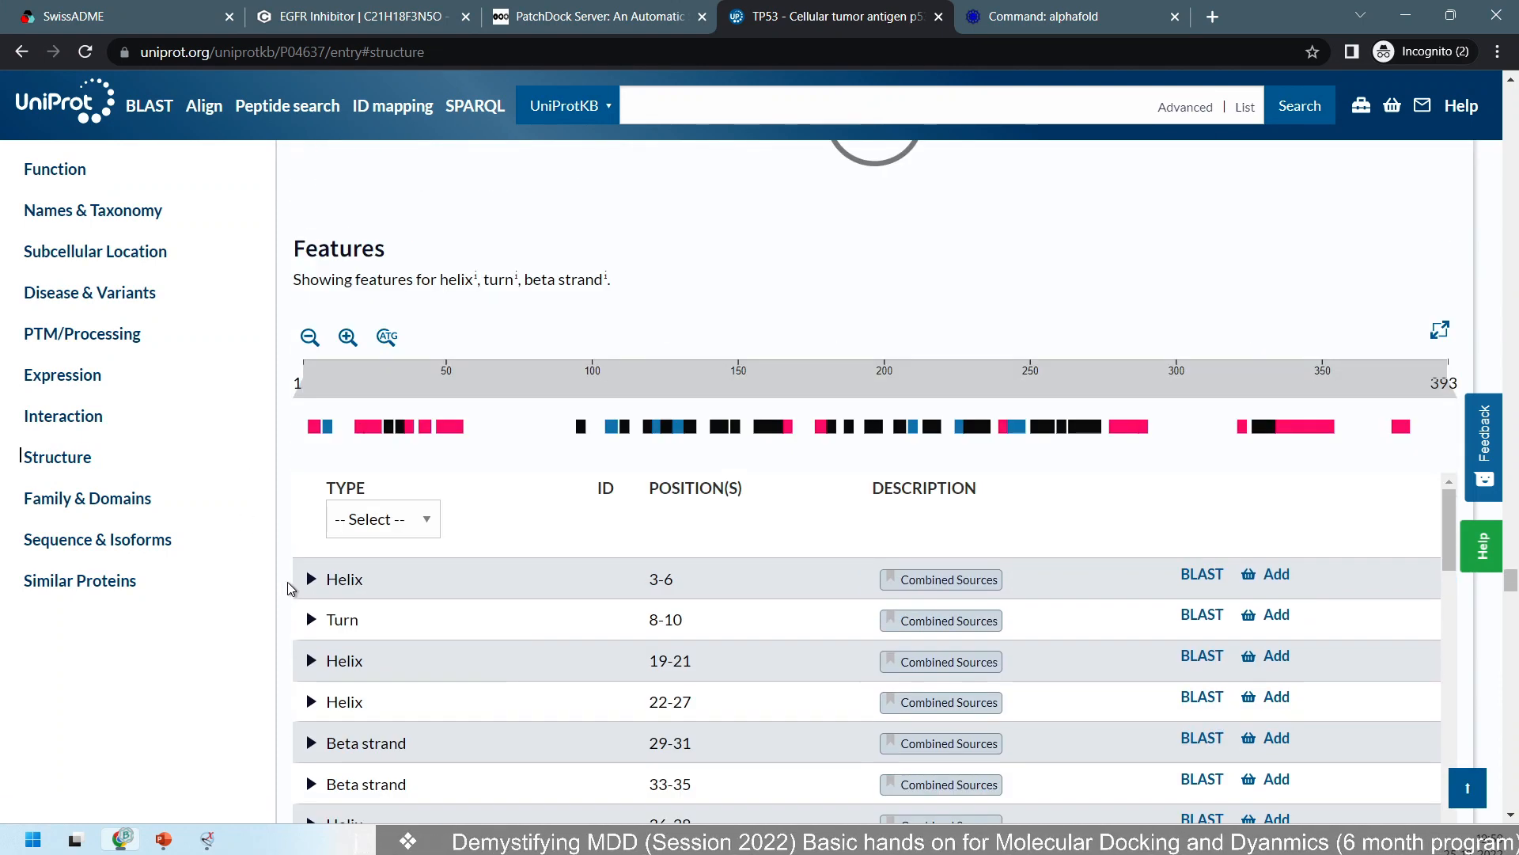
pyautogui.scroll(2, 216, 464)
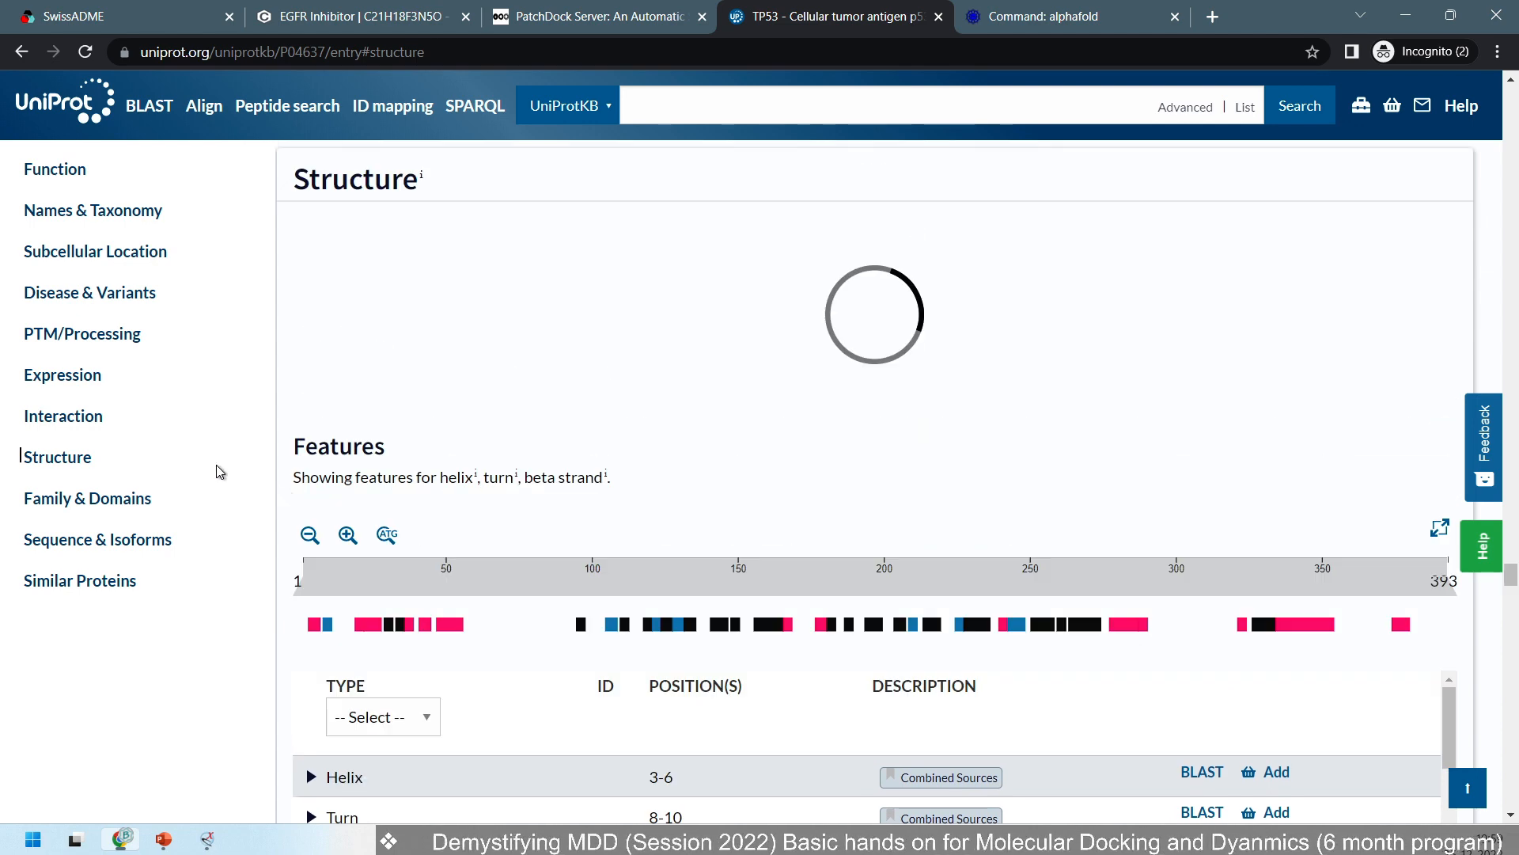
pyautogui.scroll(1, 287, 456)
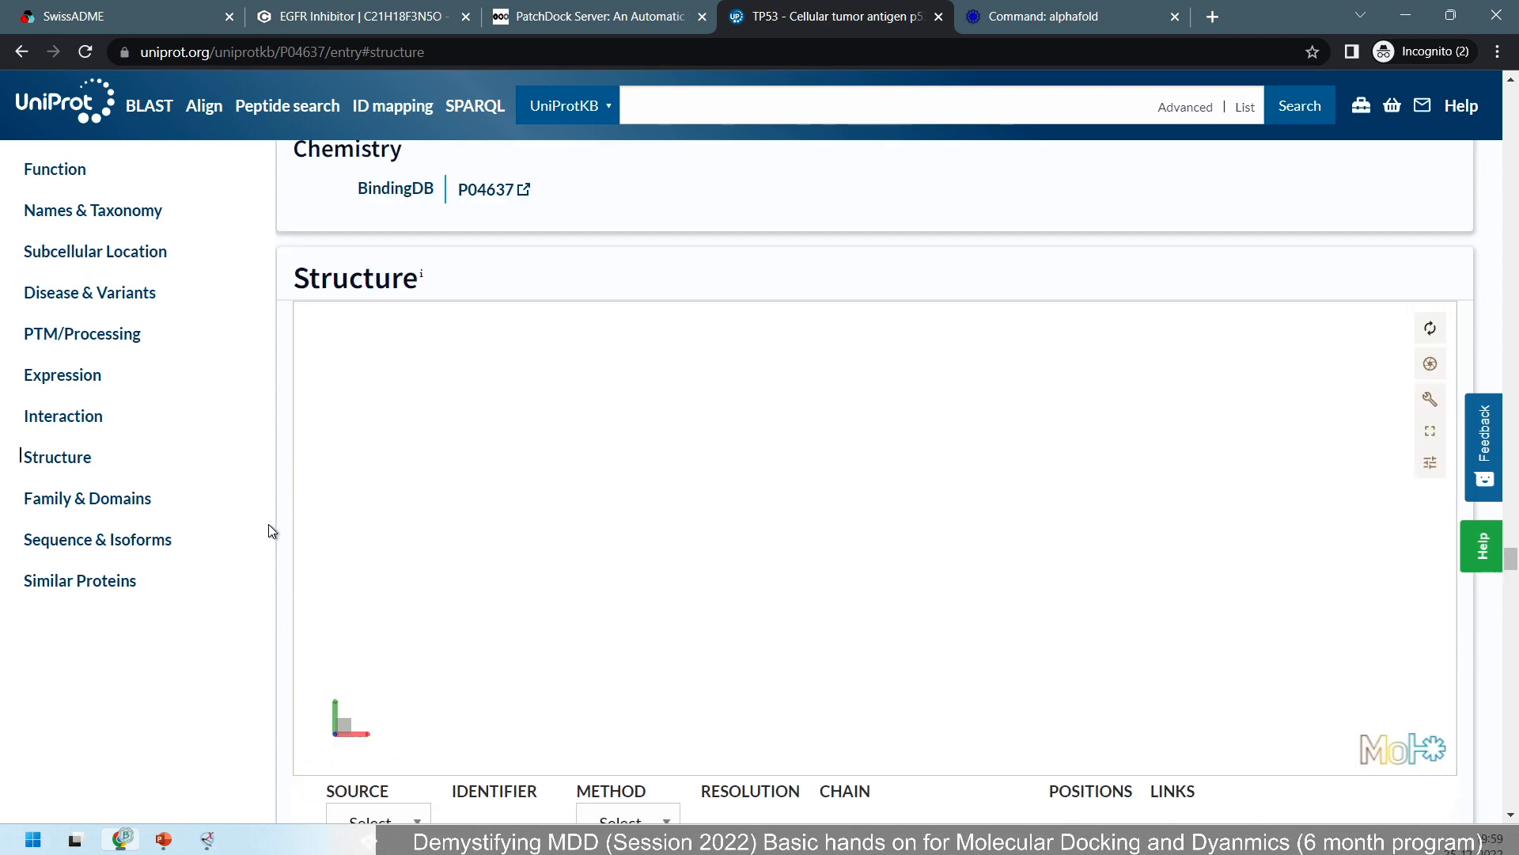
pyautogui.scroll(-4, 272, 520)
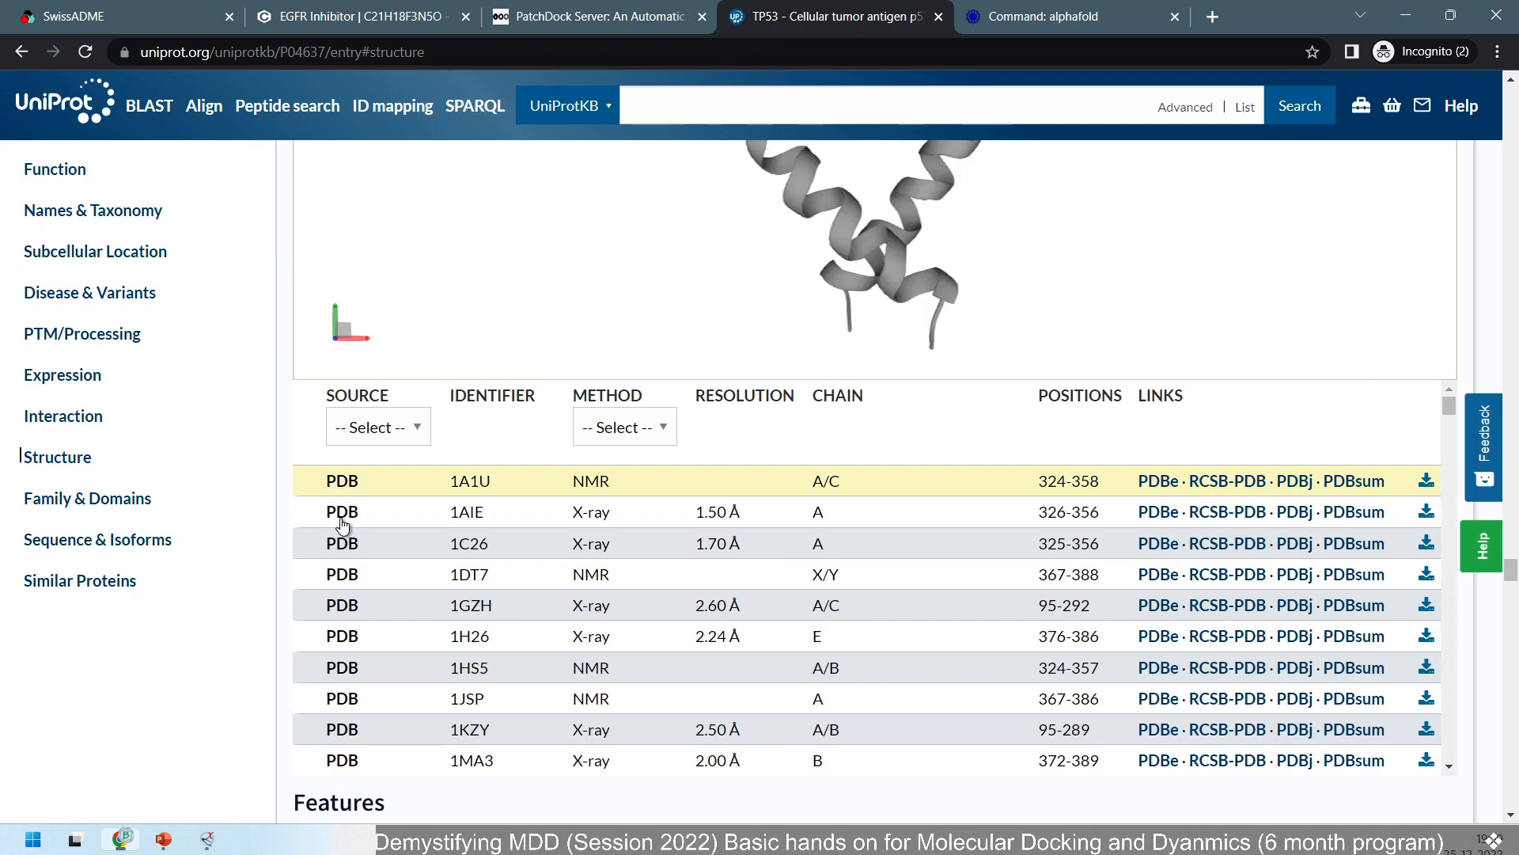
pyautogui.scroll(-4, 363, 725)
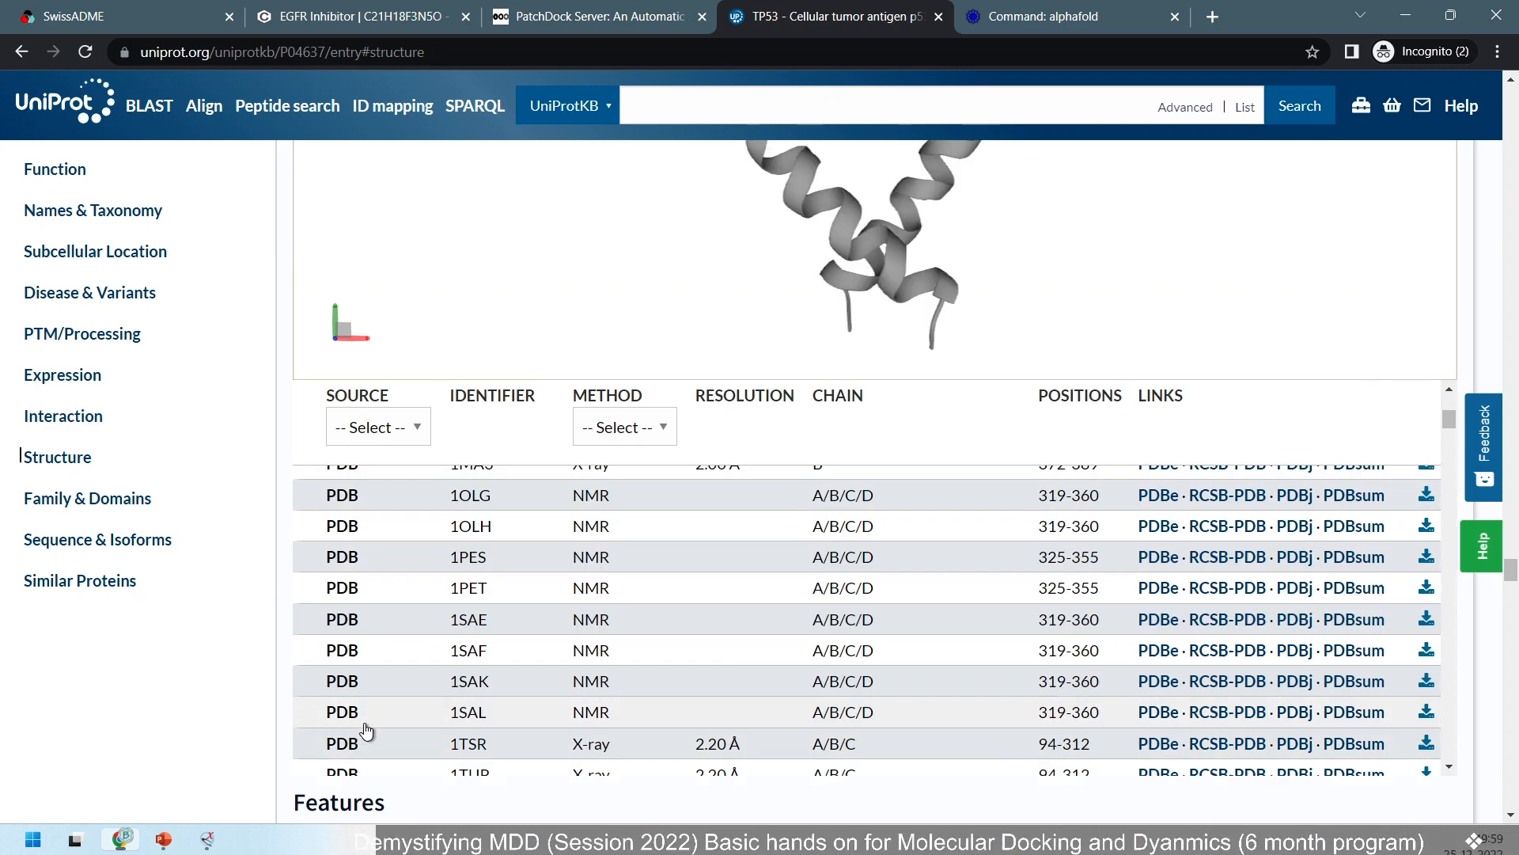
pyautogui.scroll(-4, 329, 665)
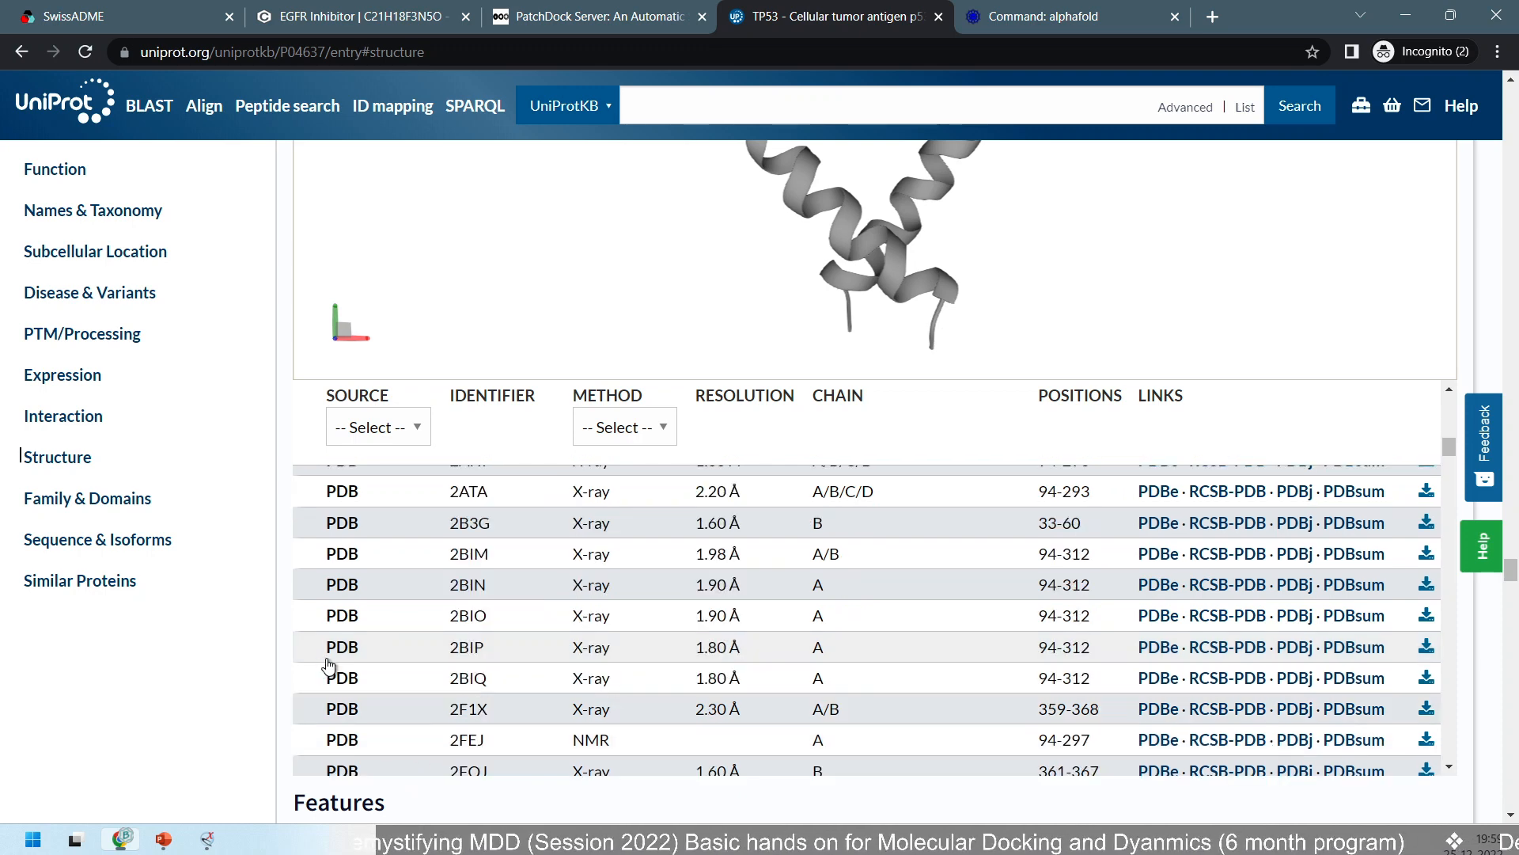
pyautogui.scroll(-4, 349, 617)
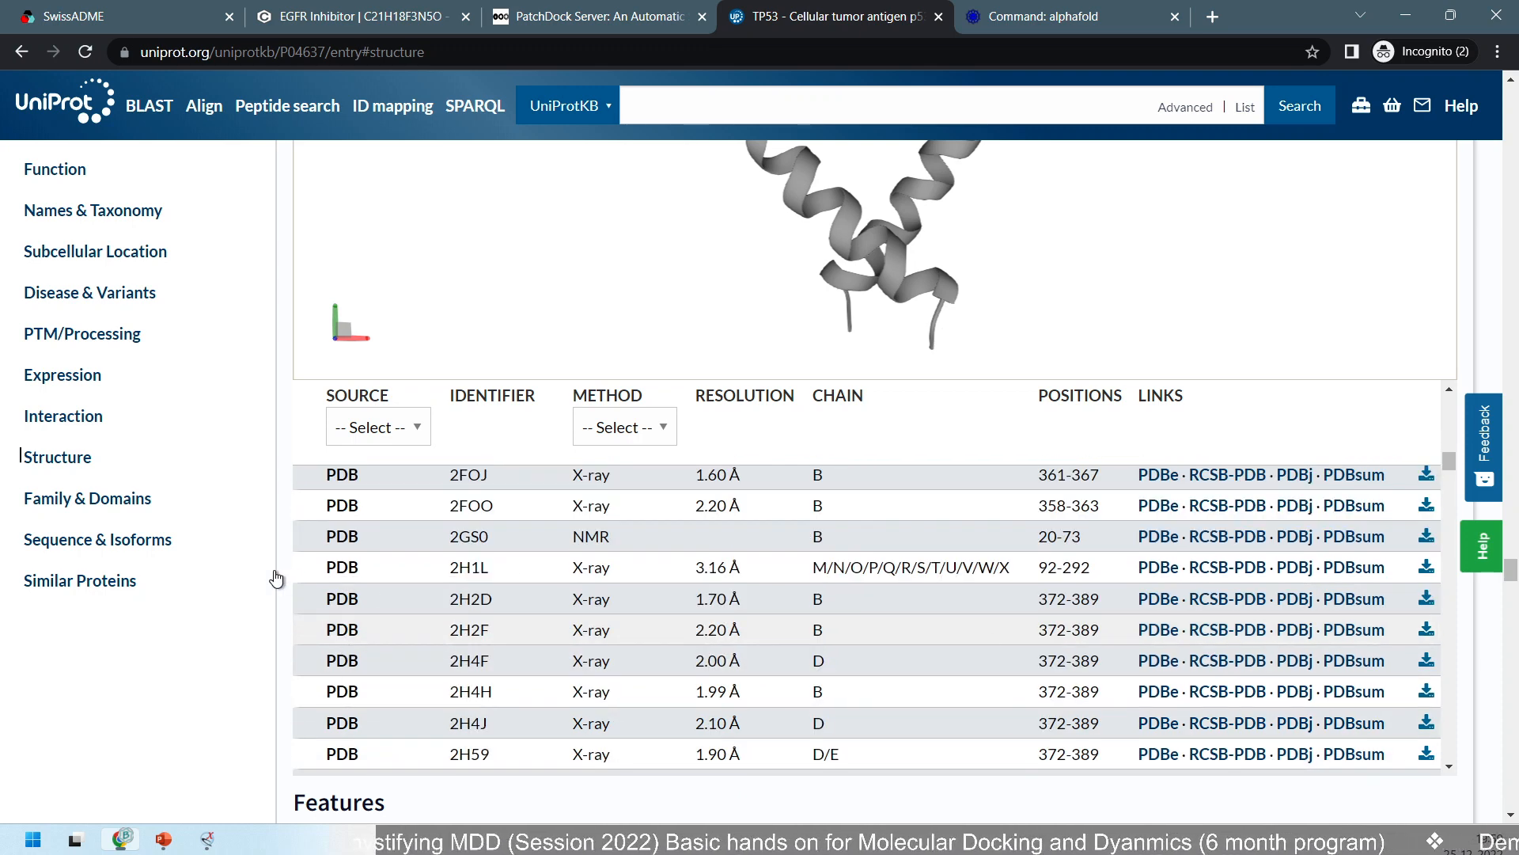
pyautogui.scroll(-3, 316, 475)
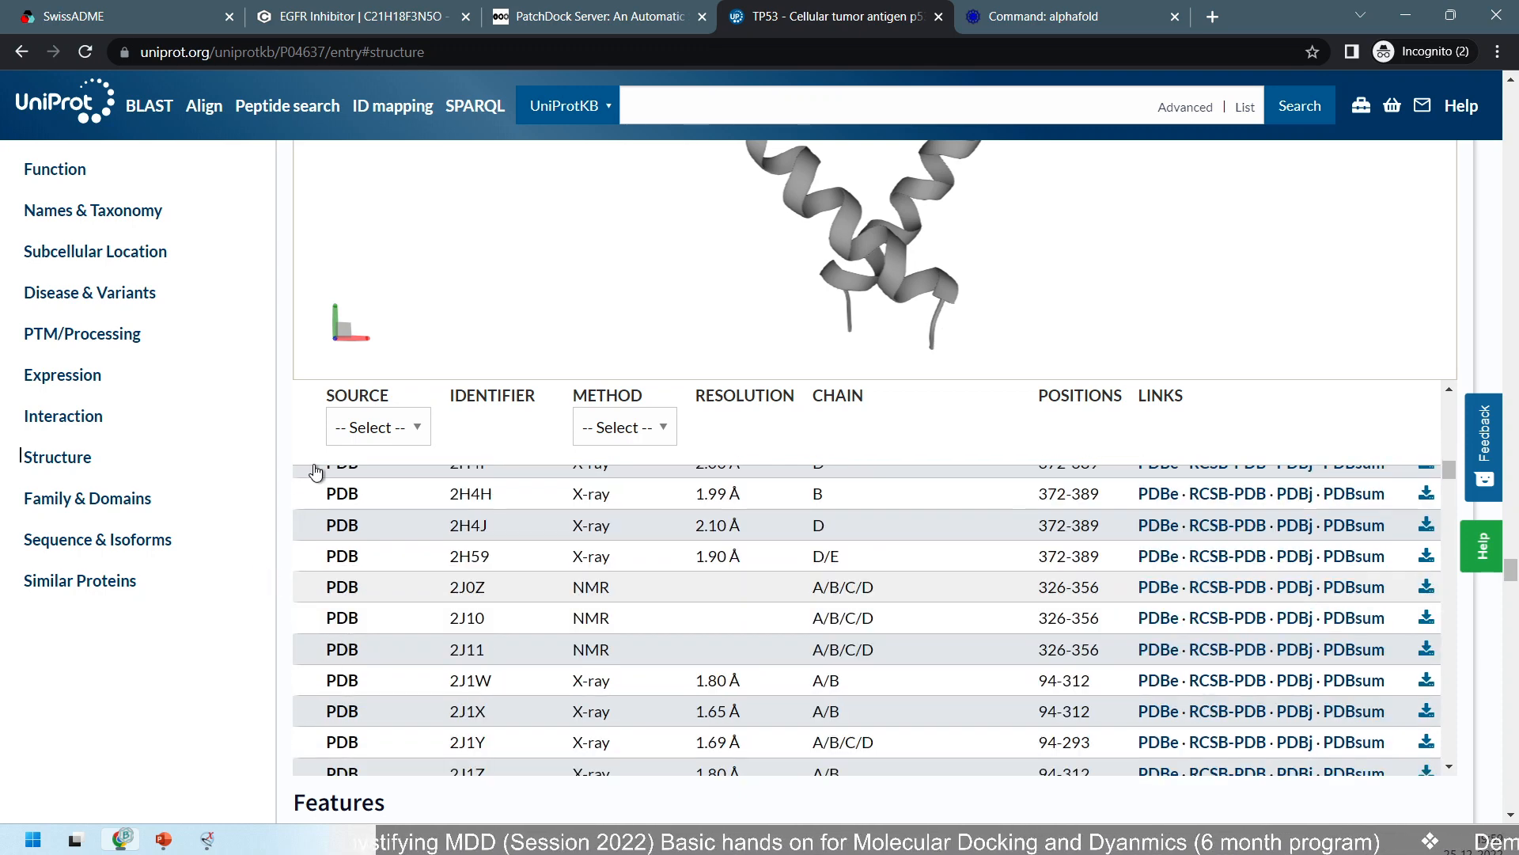
# Filter the structure table by source AlphaFold, switch the filter to PDB, and look through the listed entries.
pyautogui.click(405, 428)
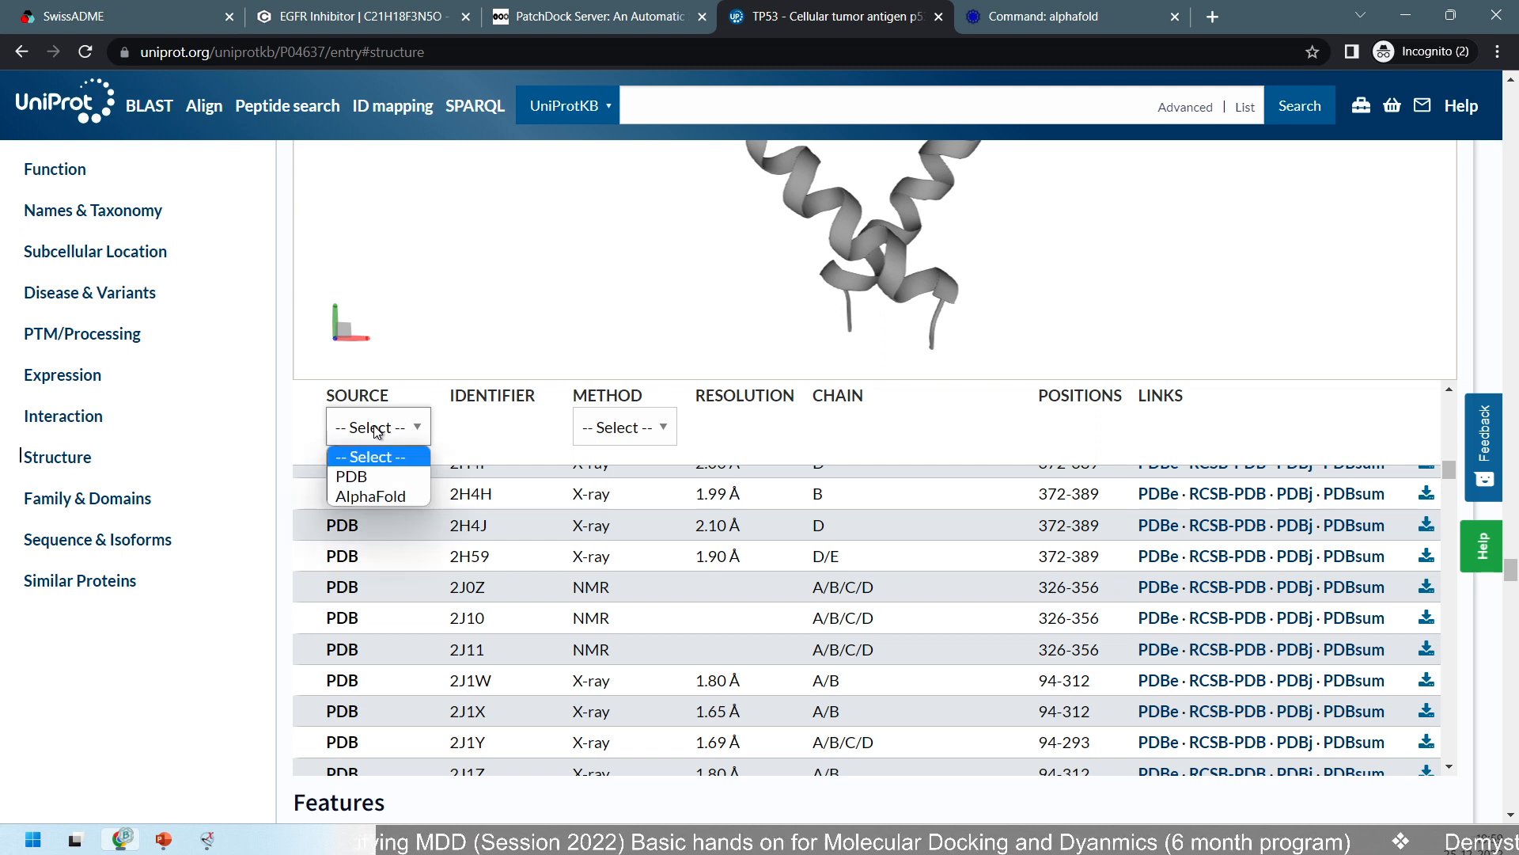
pyautogui.click(369, 496)
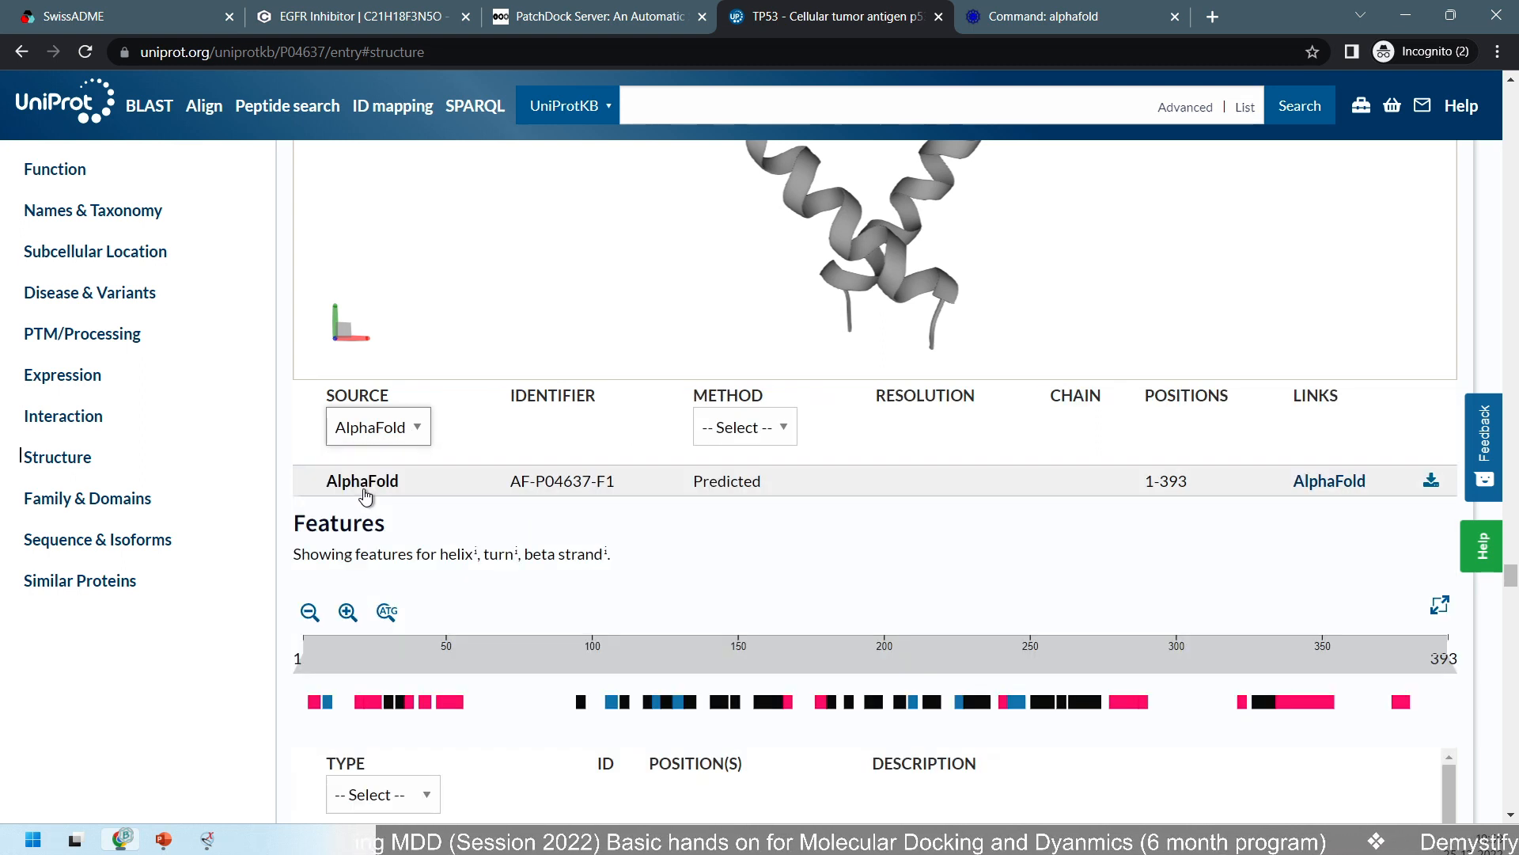
pyautogui.click(369, 428)
pyautogui.click(384, 490)
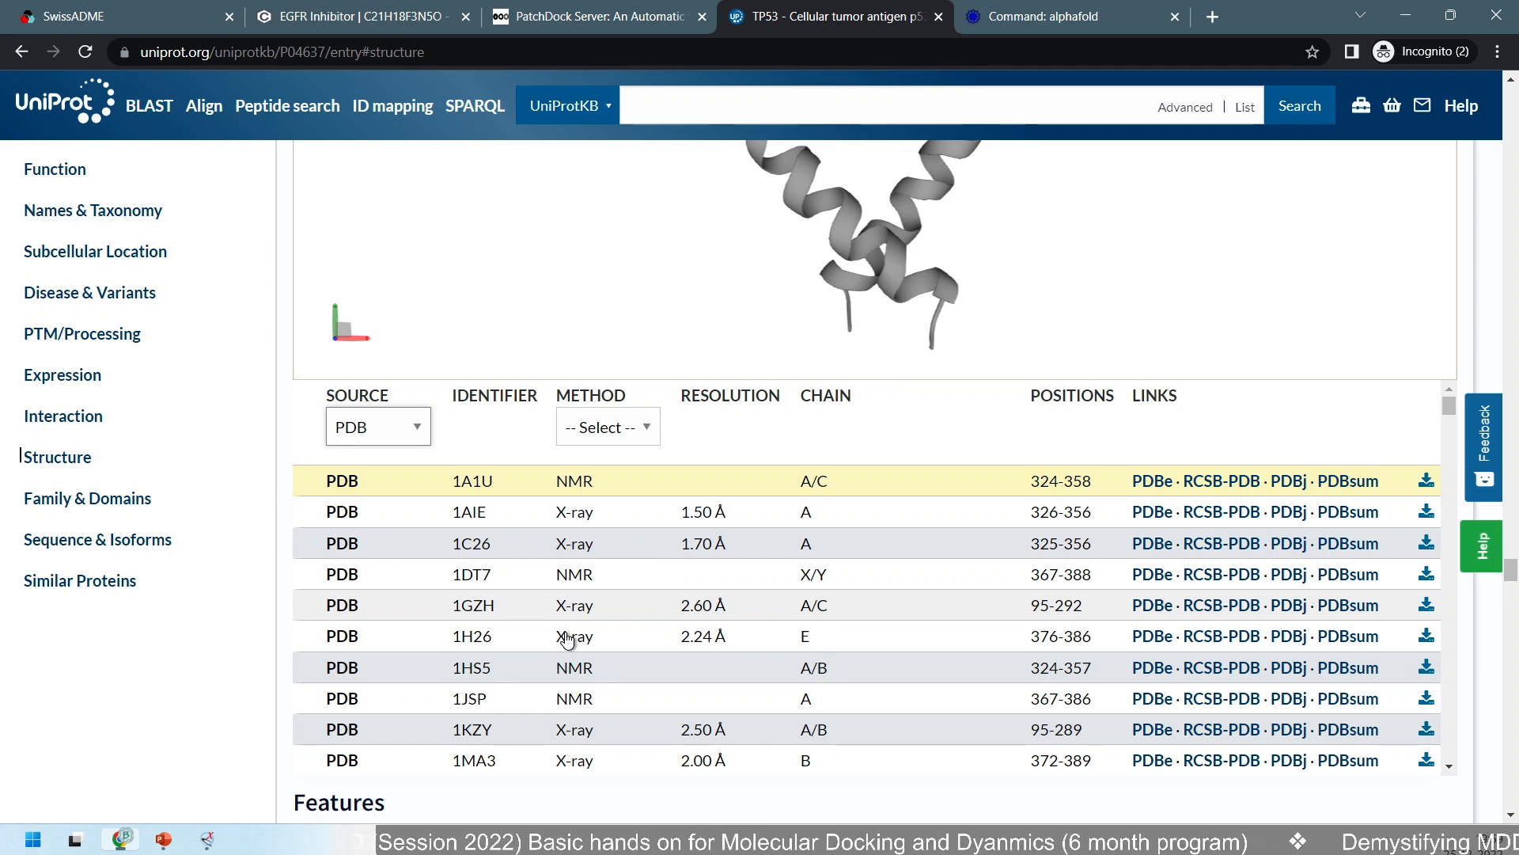
pyautogui.scroll(-15, 711, 603)
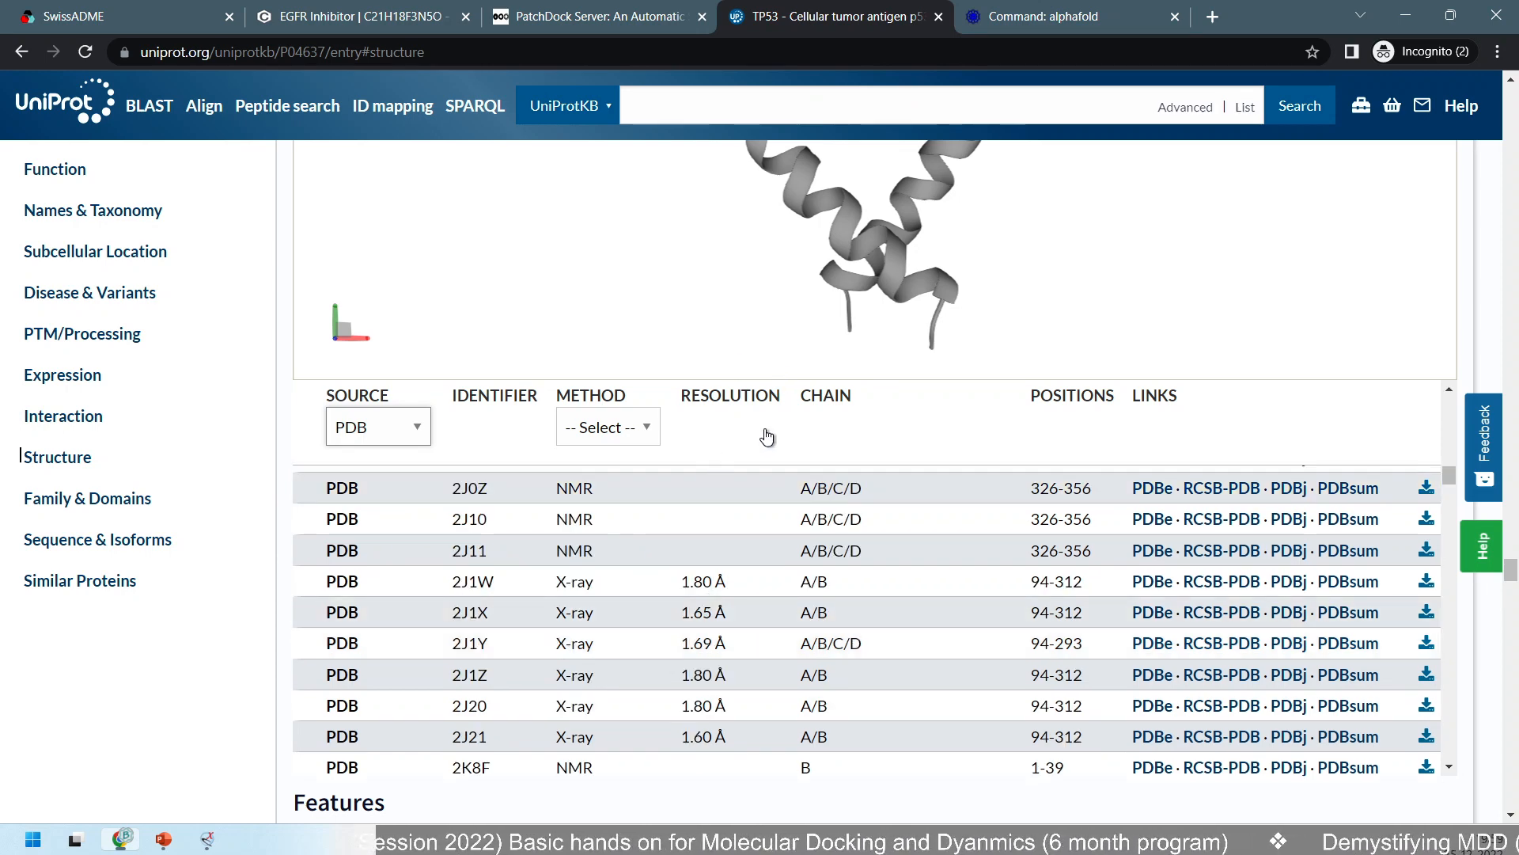
pyautogui.scroll(3, 962, 426)
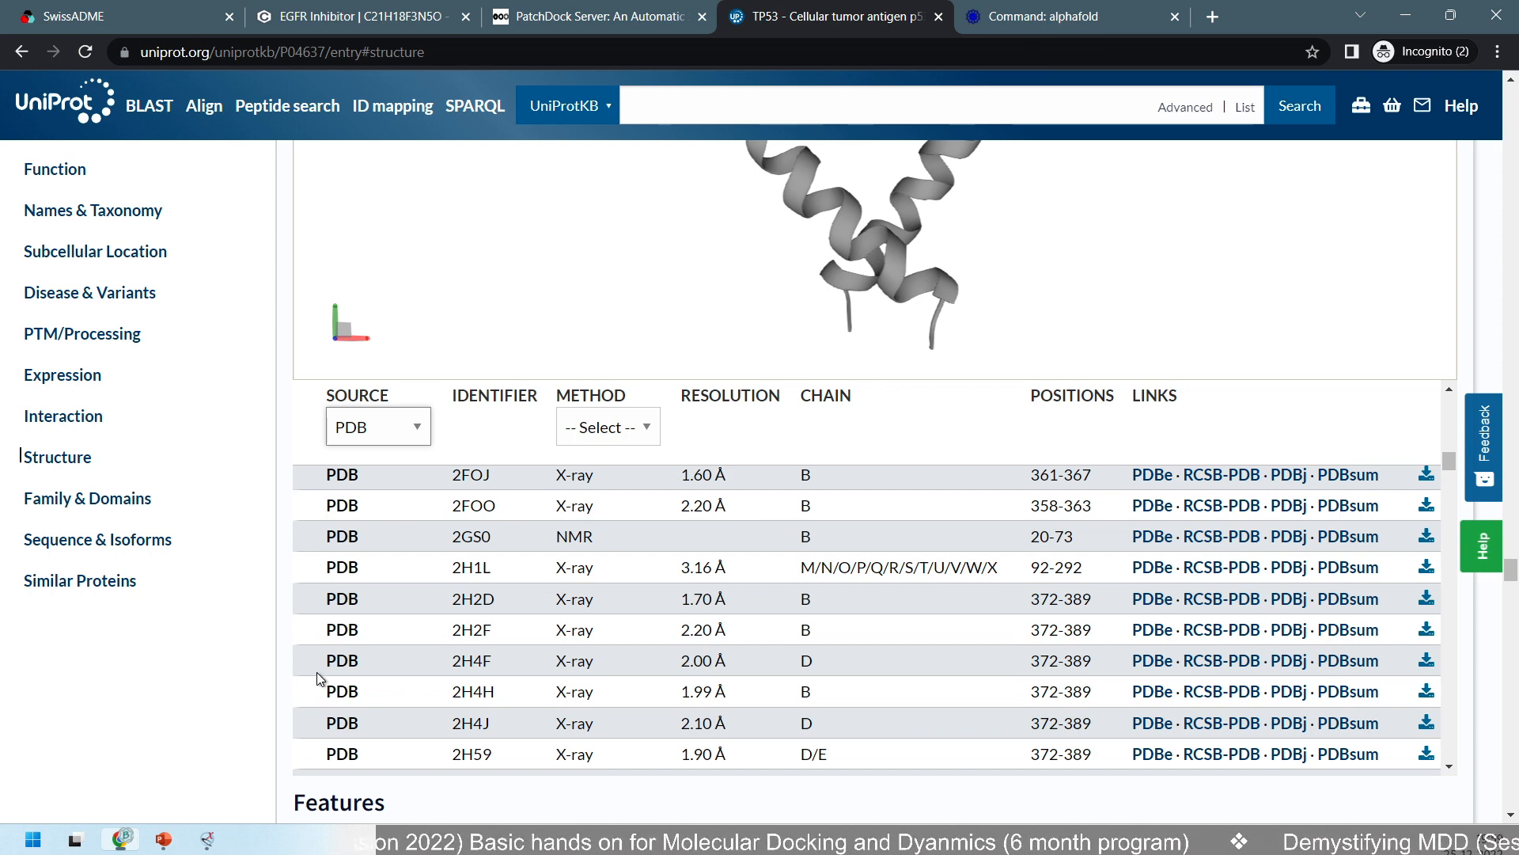
# Switch to ChimeraX and open the AlphaFold structure prediction tool.
pyautogui.hotkey('ctrl', 'Tab')
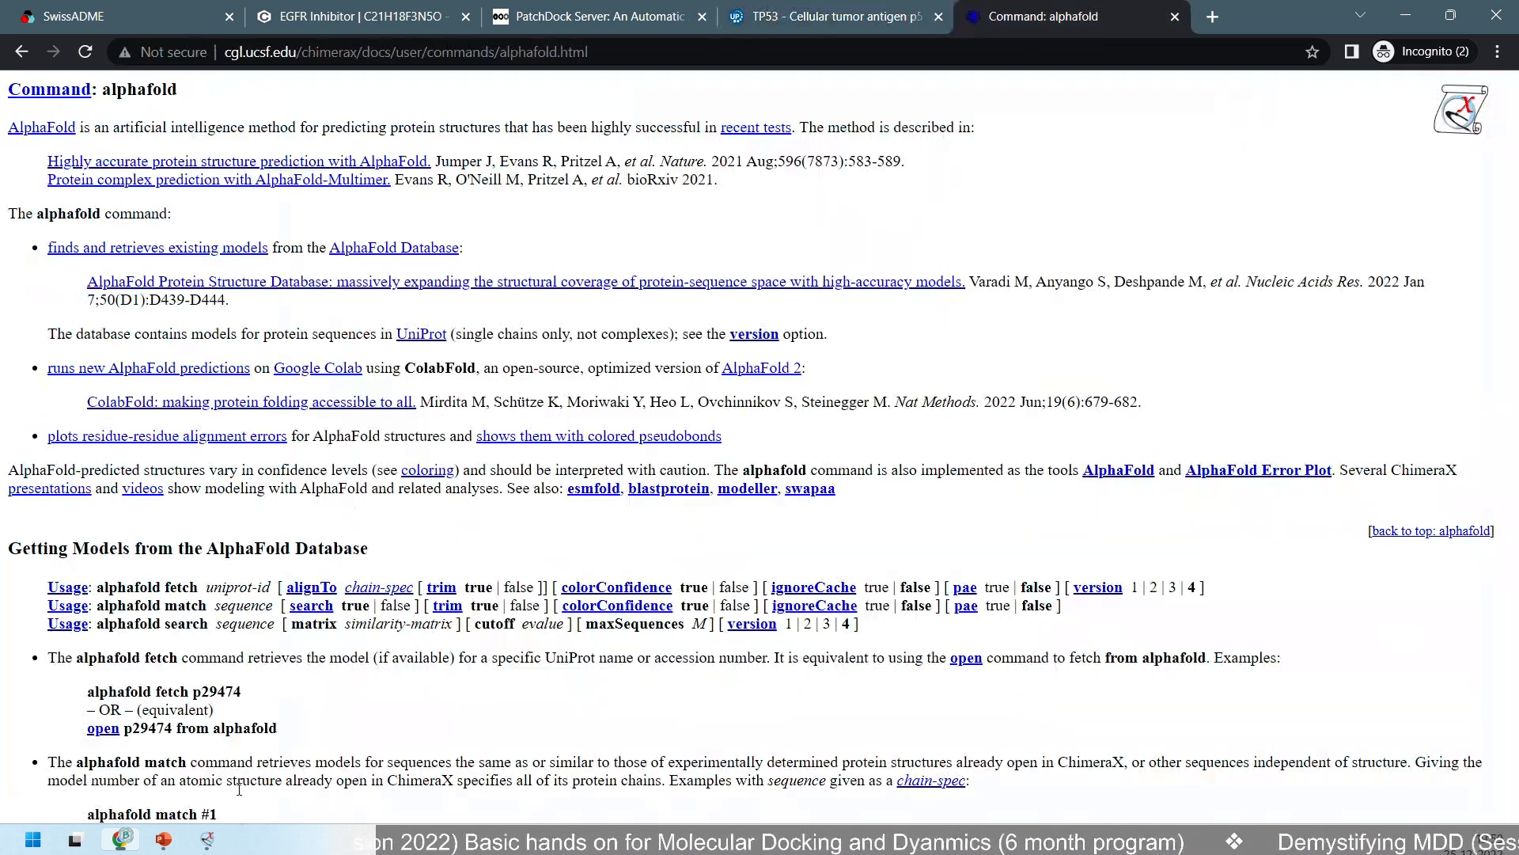
pyautogui.click(208, 840)
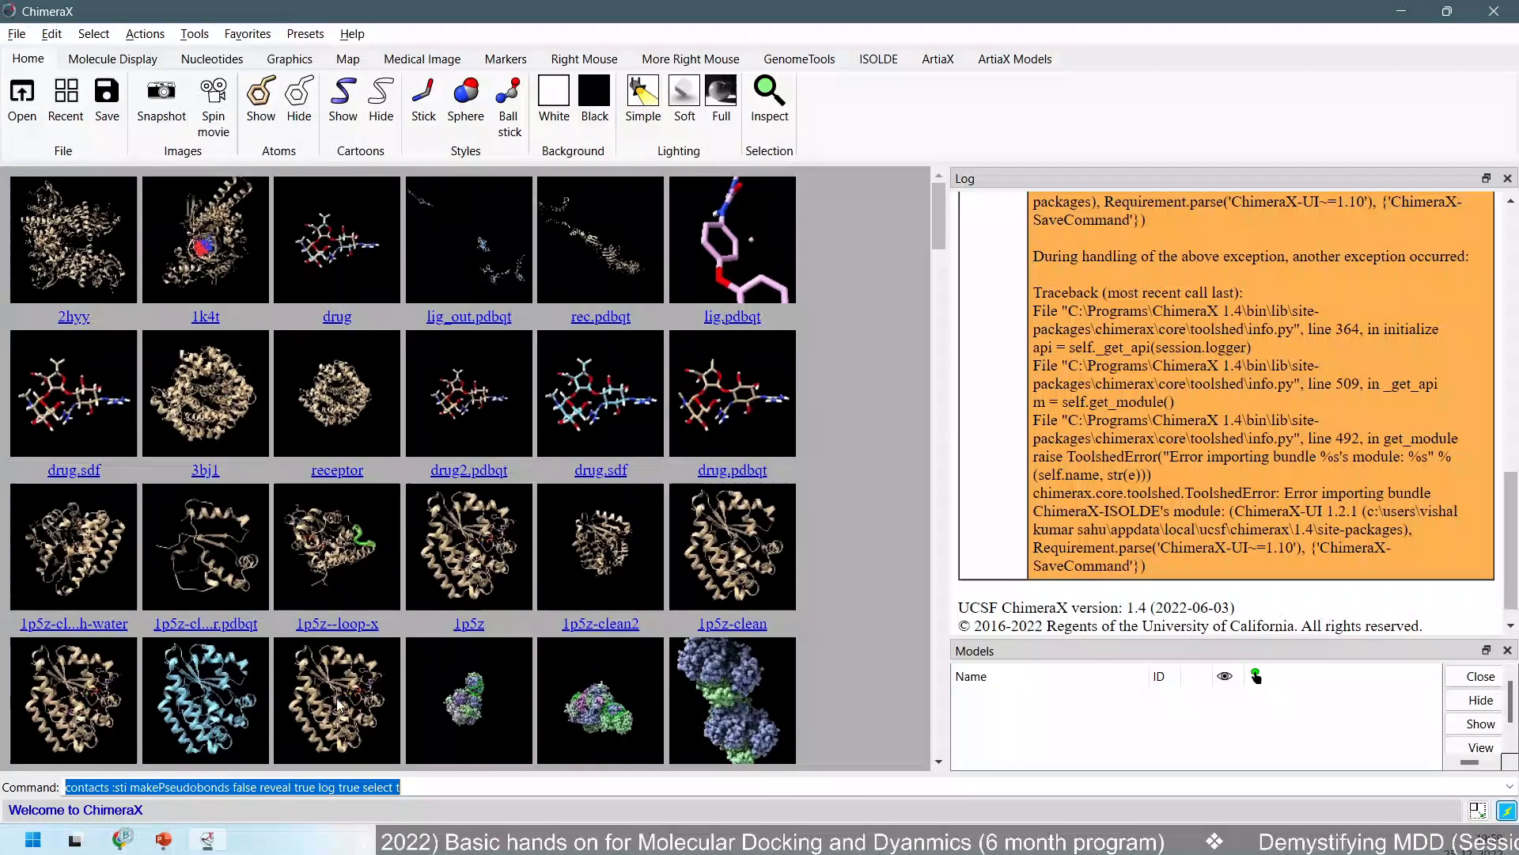
pyautogui.click(194, 33)
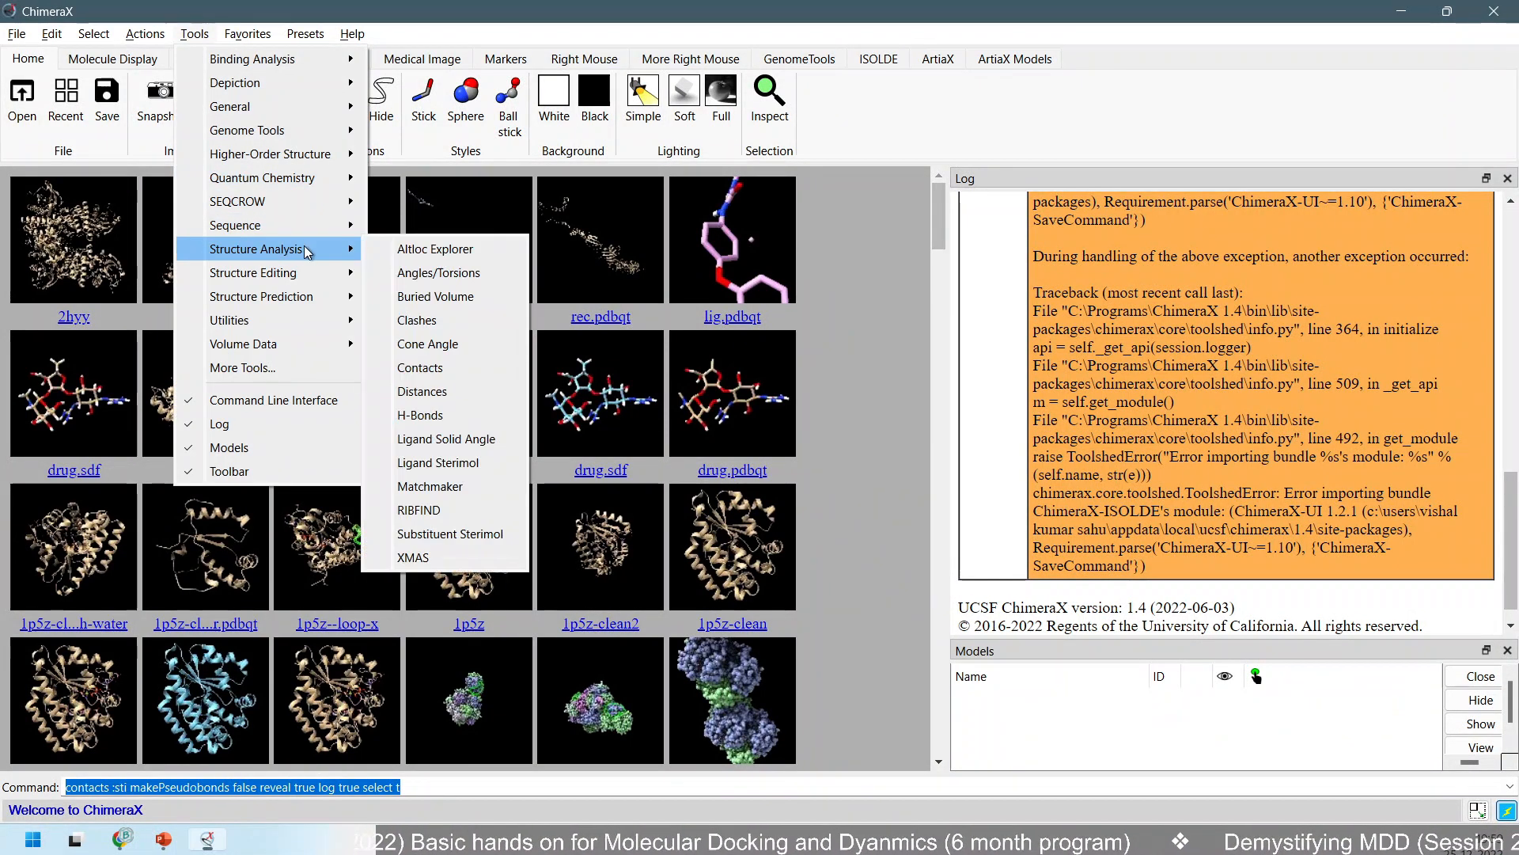
pyautogui.moveTo(306, 296)
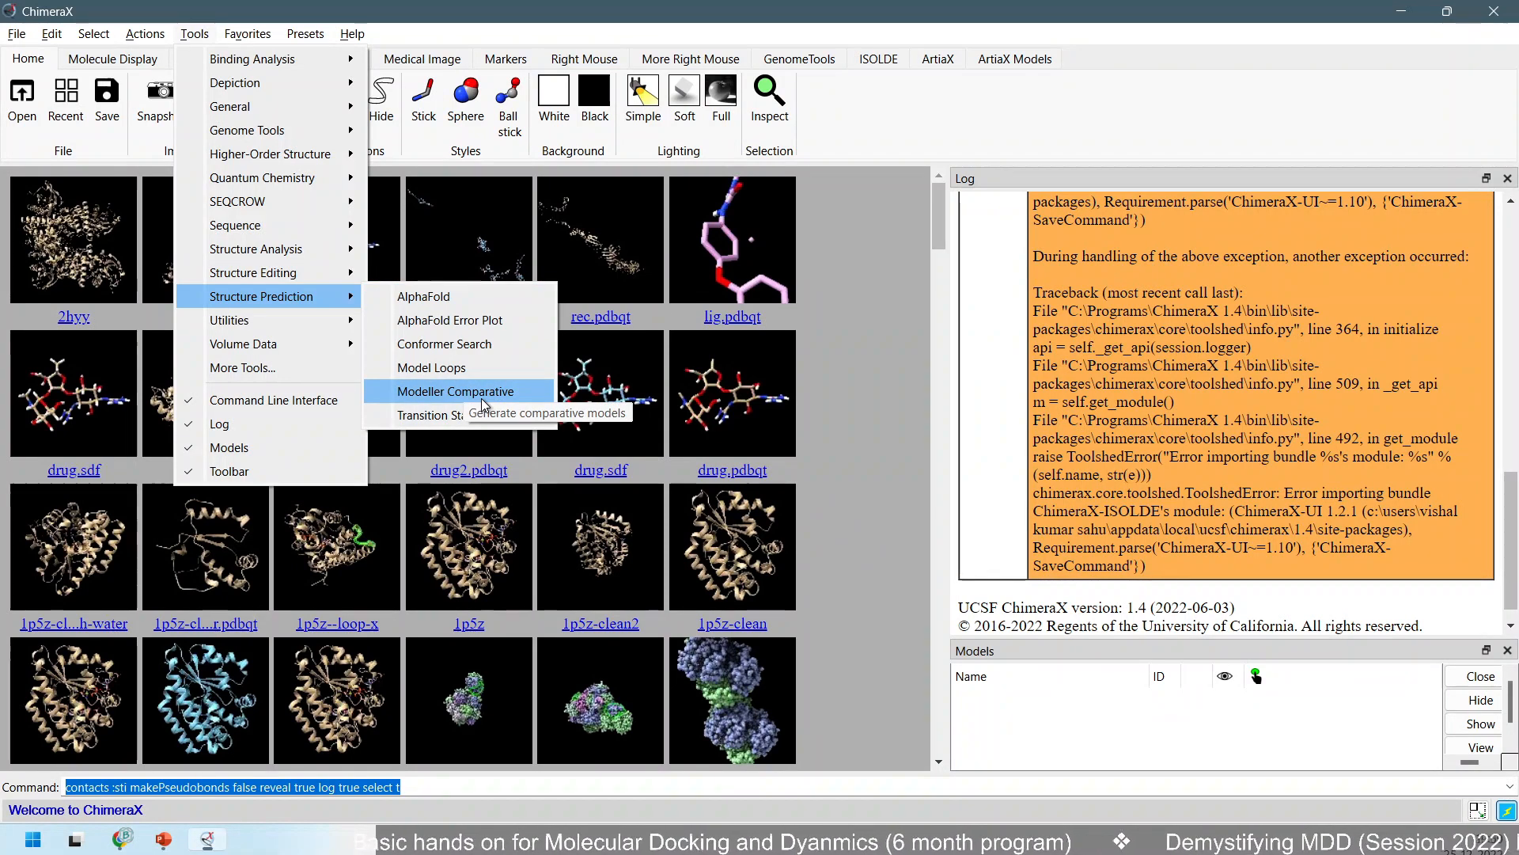
pyautogui.click(445, 299)
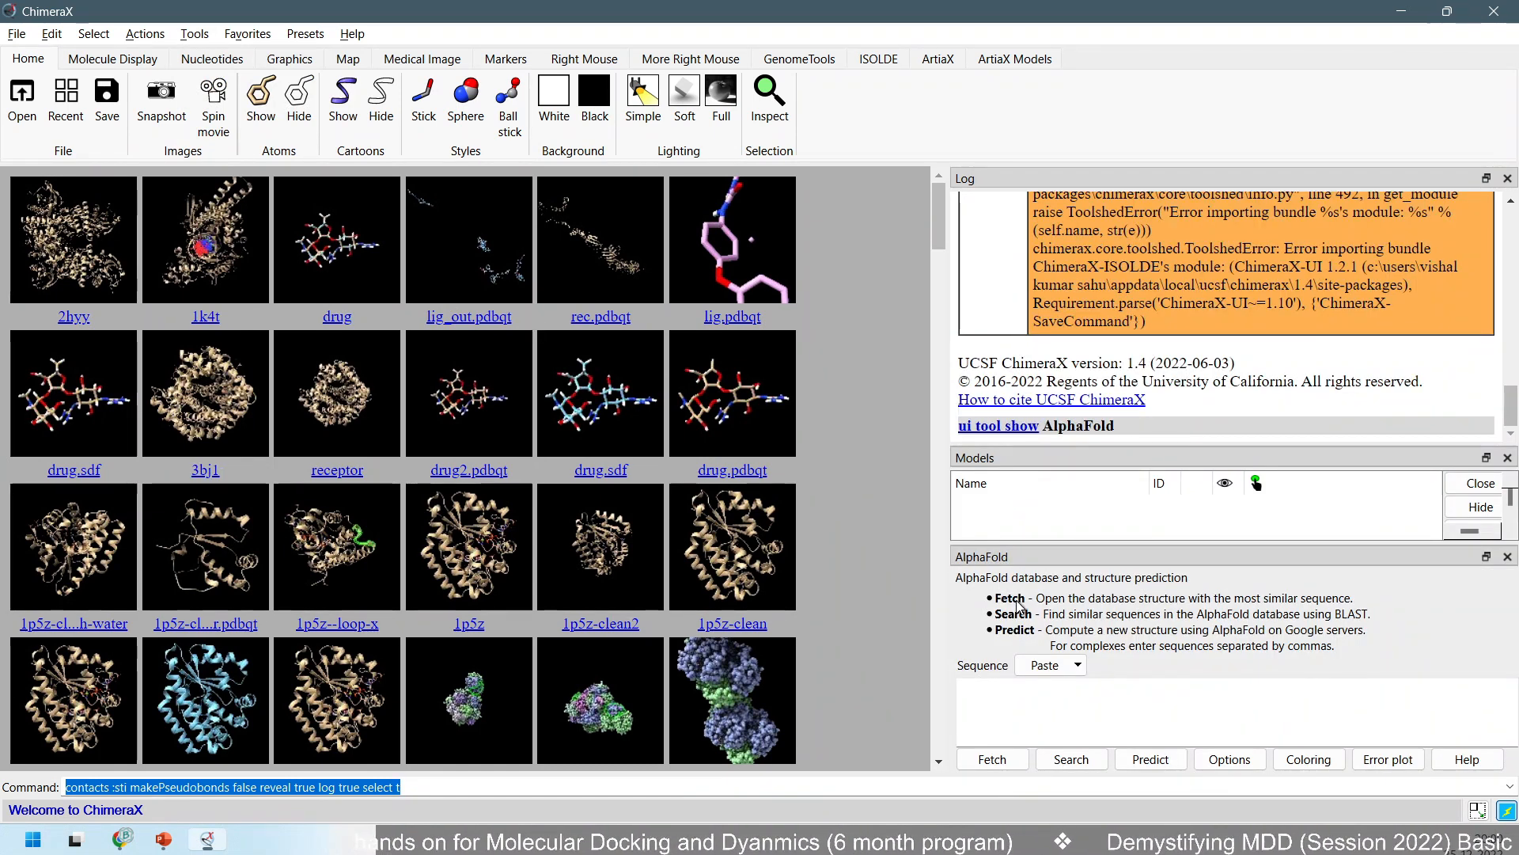
# Paste the copied p53 sequence into the AlphaFold tool and return to its beginning.
pyautogui.click(999, 707)
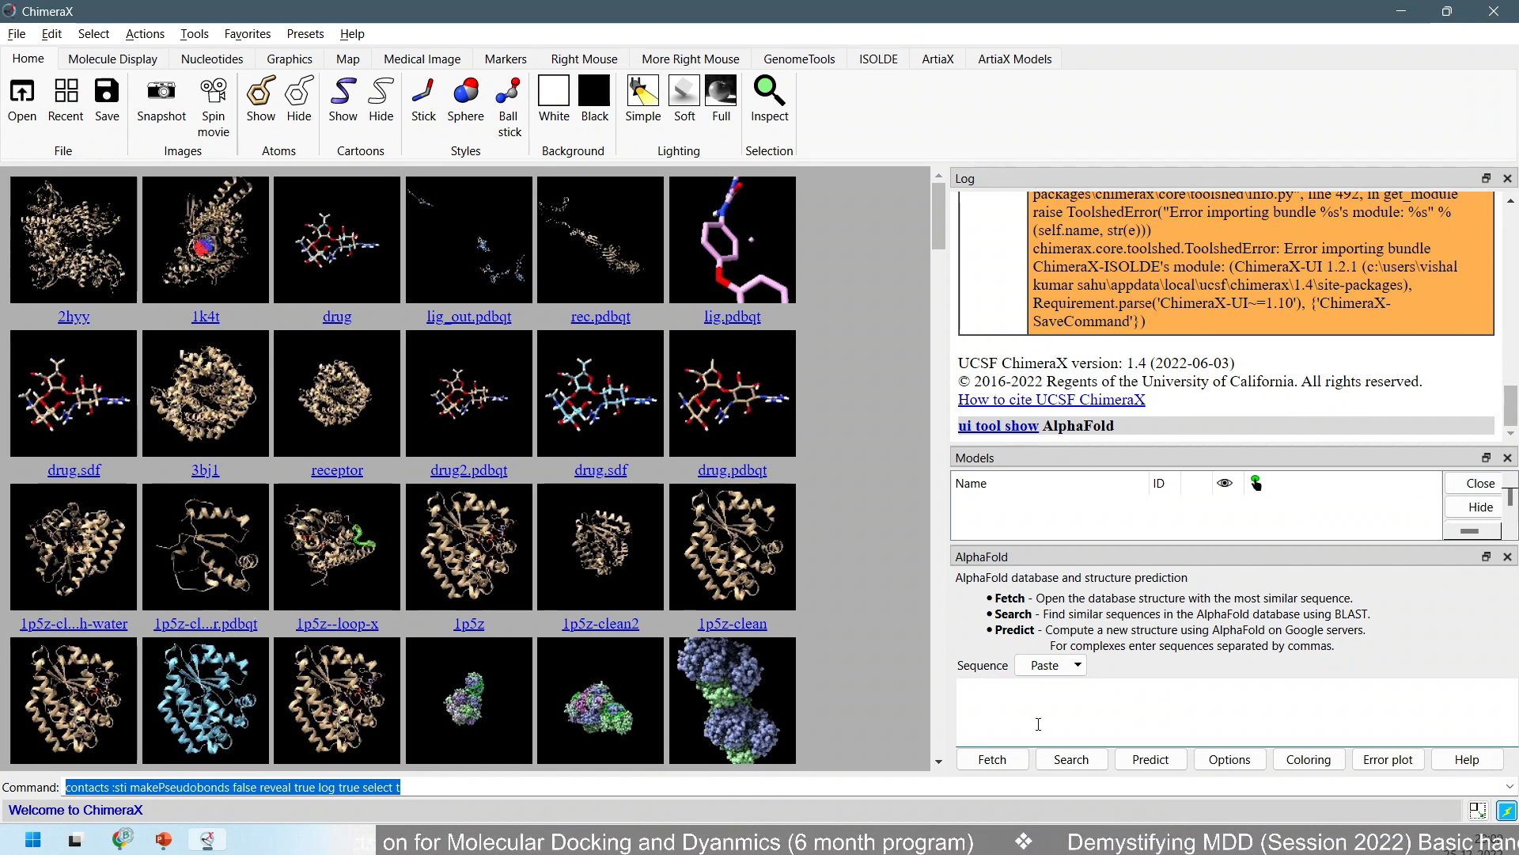
pyautogui.hotkey('ctrl', 'v')
pyautogui.scroll(5, 1108, 700)
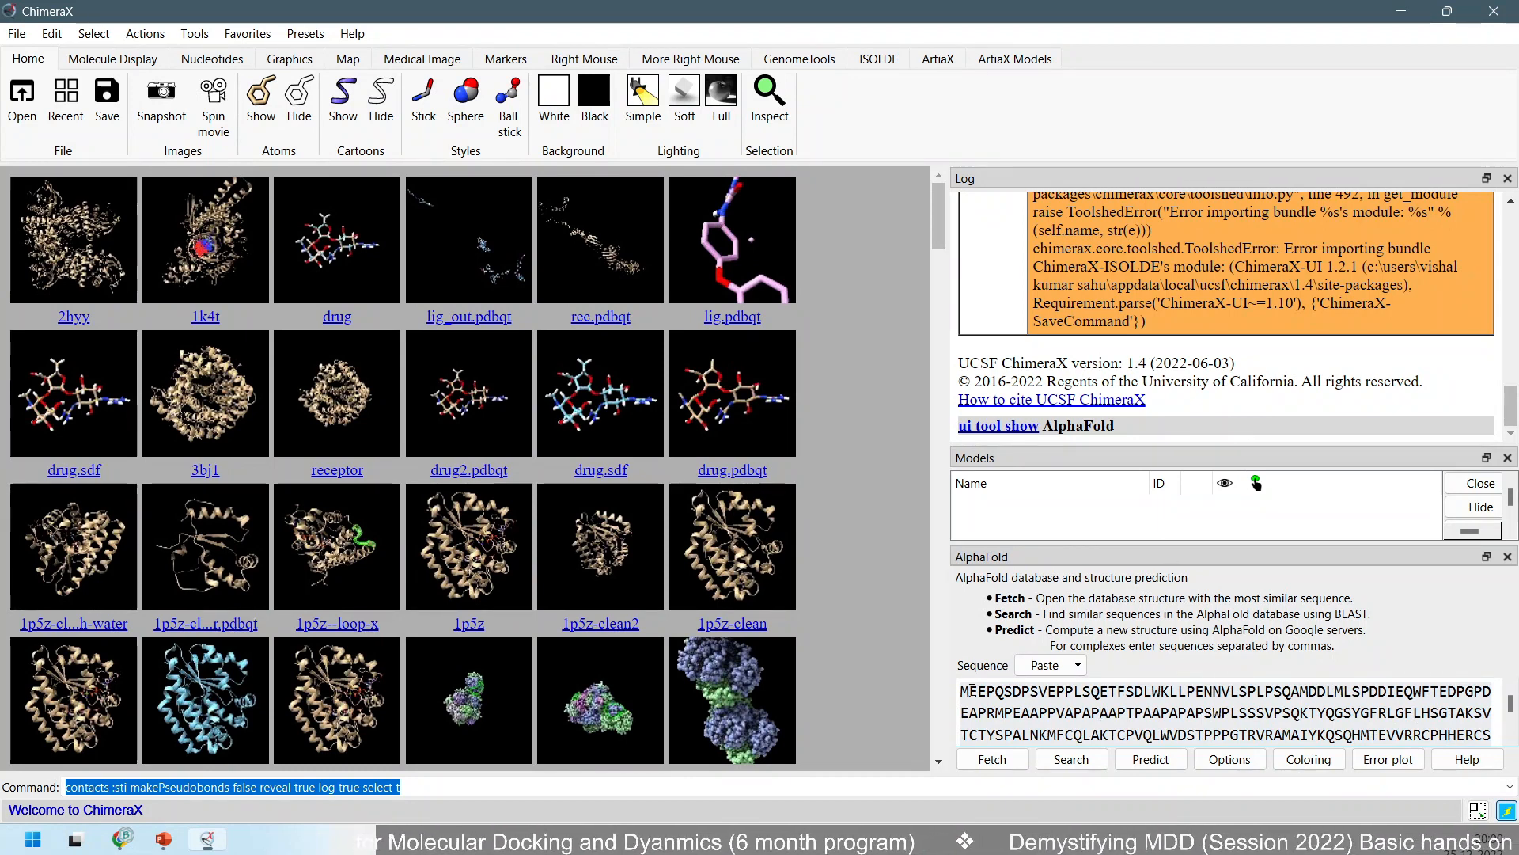
# Change the first residue M to A, undo that, and replace the P before the final DSD with D.
pyautogui.moveTo(972, 690); pyautogui.dragTo(948, 689)
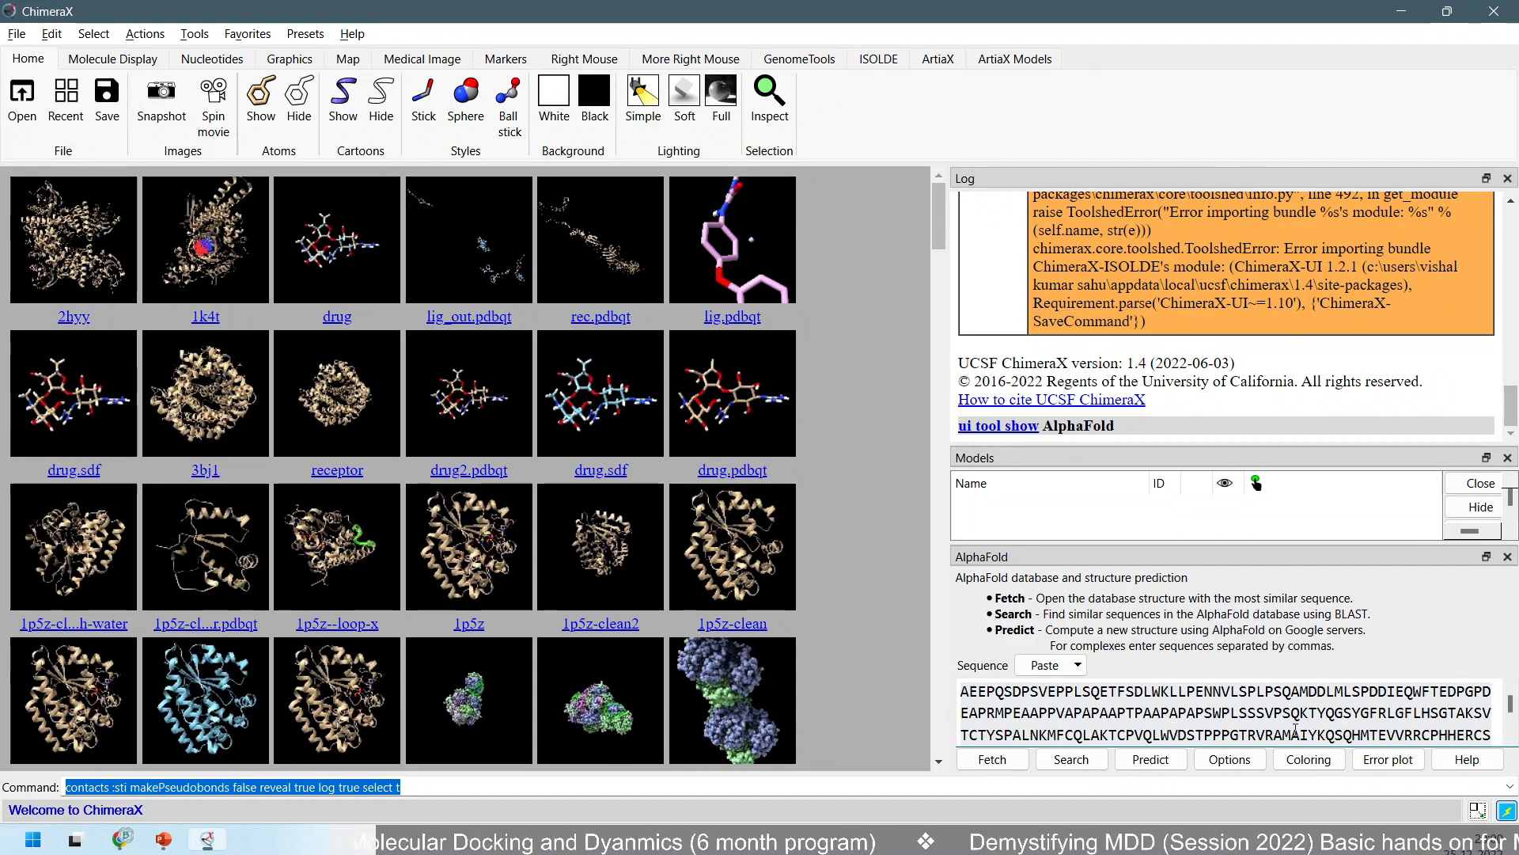
pyautogui.hotkey('ctrl', 'z')
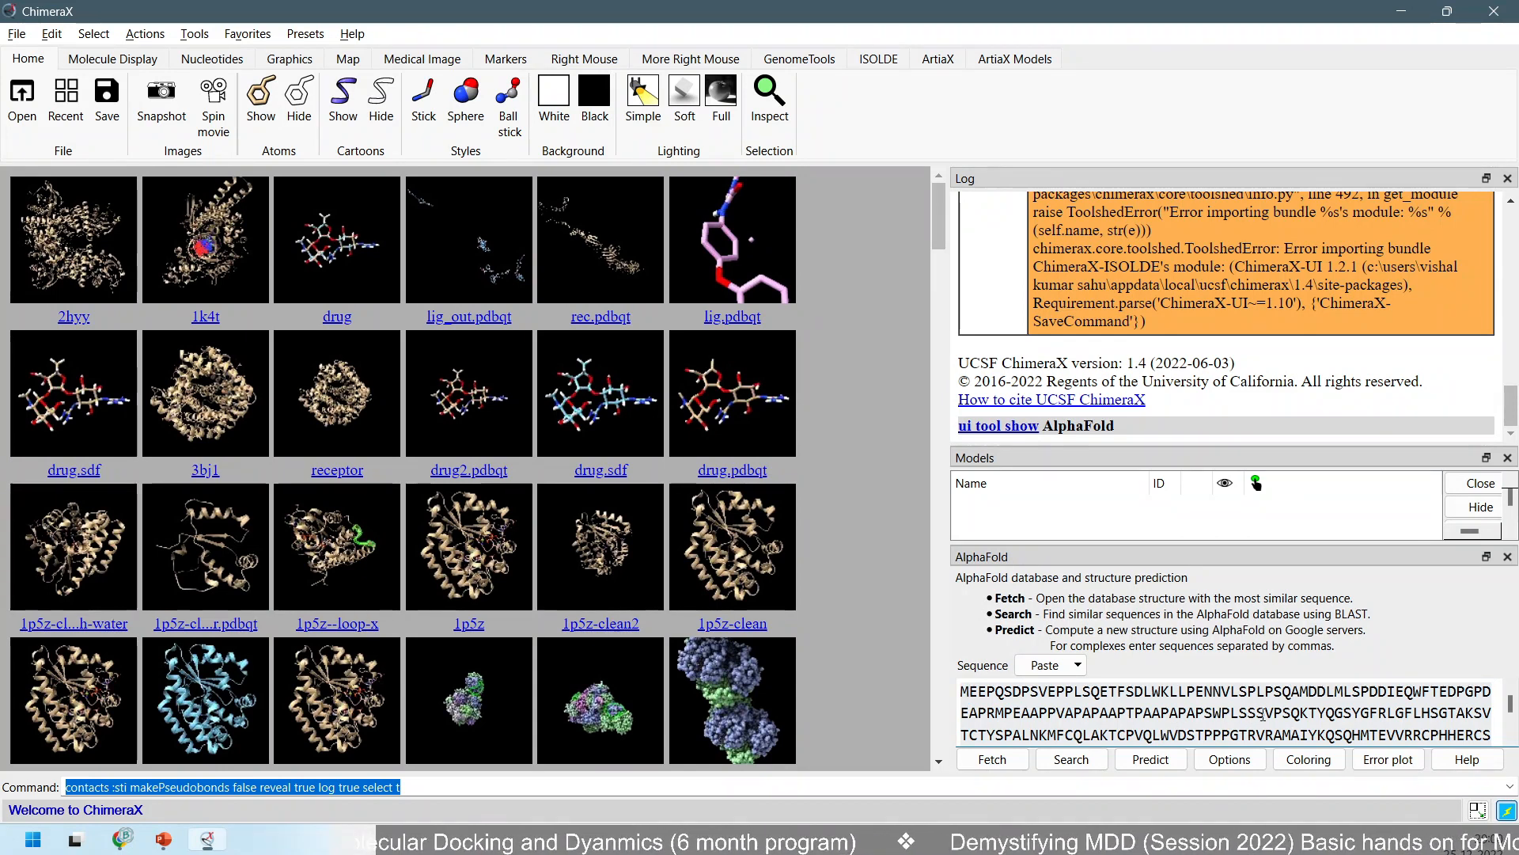
pyautogui.scroll(-2, 1263, 713)
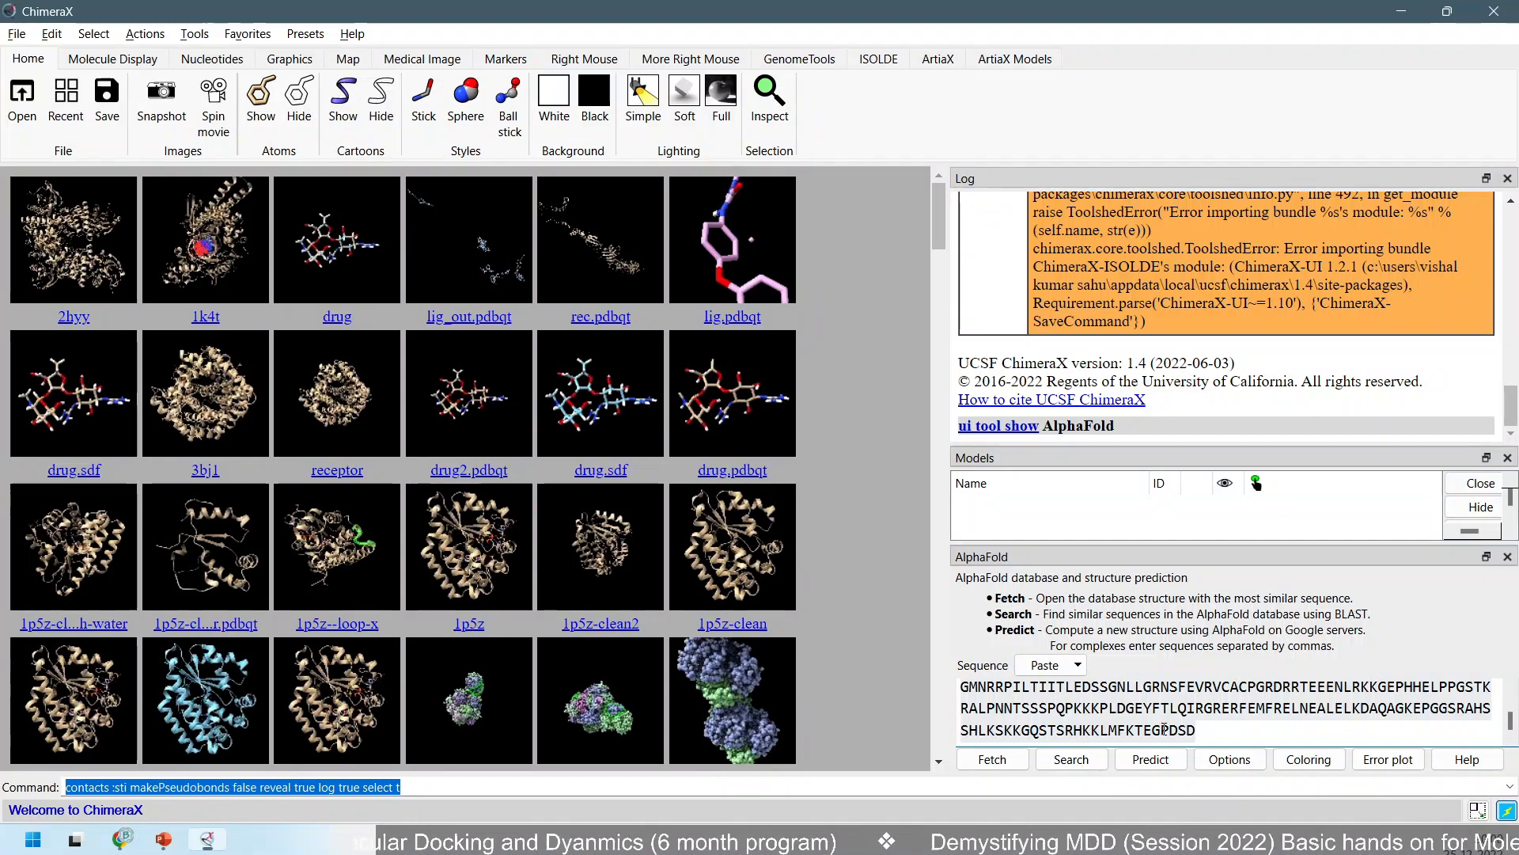
pyautogui.moveTo(1164, 729); pyautogui.dragTo(1172, 729)
pyautogui.write('D')
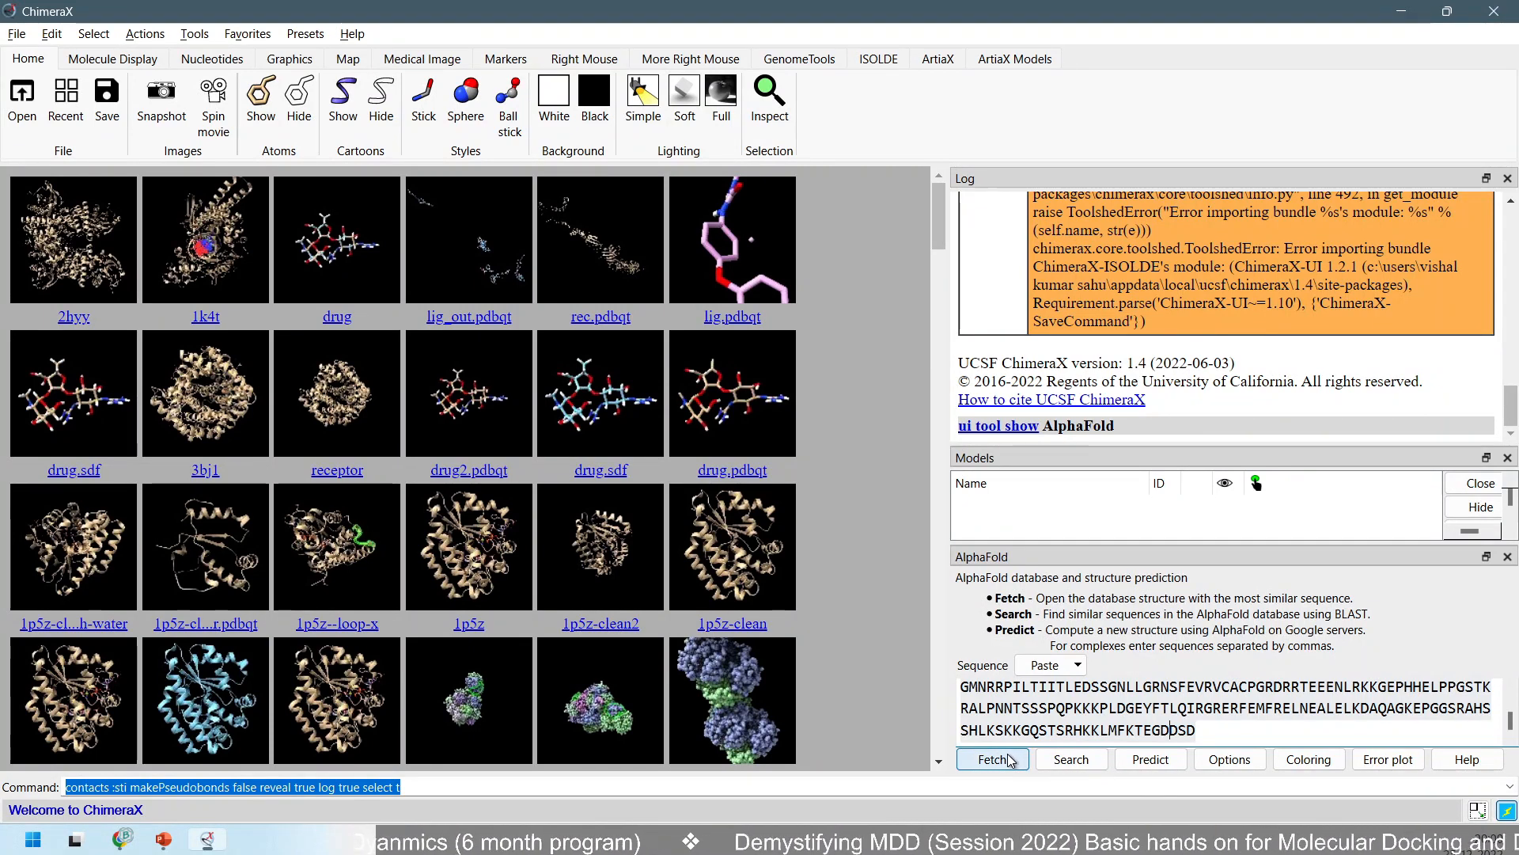
# Replace the whole sequence with a run of G residues, fetch a matching AlphaFold model, and check the logged result.
pyautogui.moveTo(1240, 729); pyautogui.dragTo(670, 661)
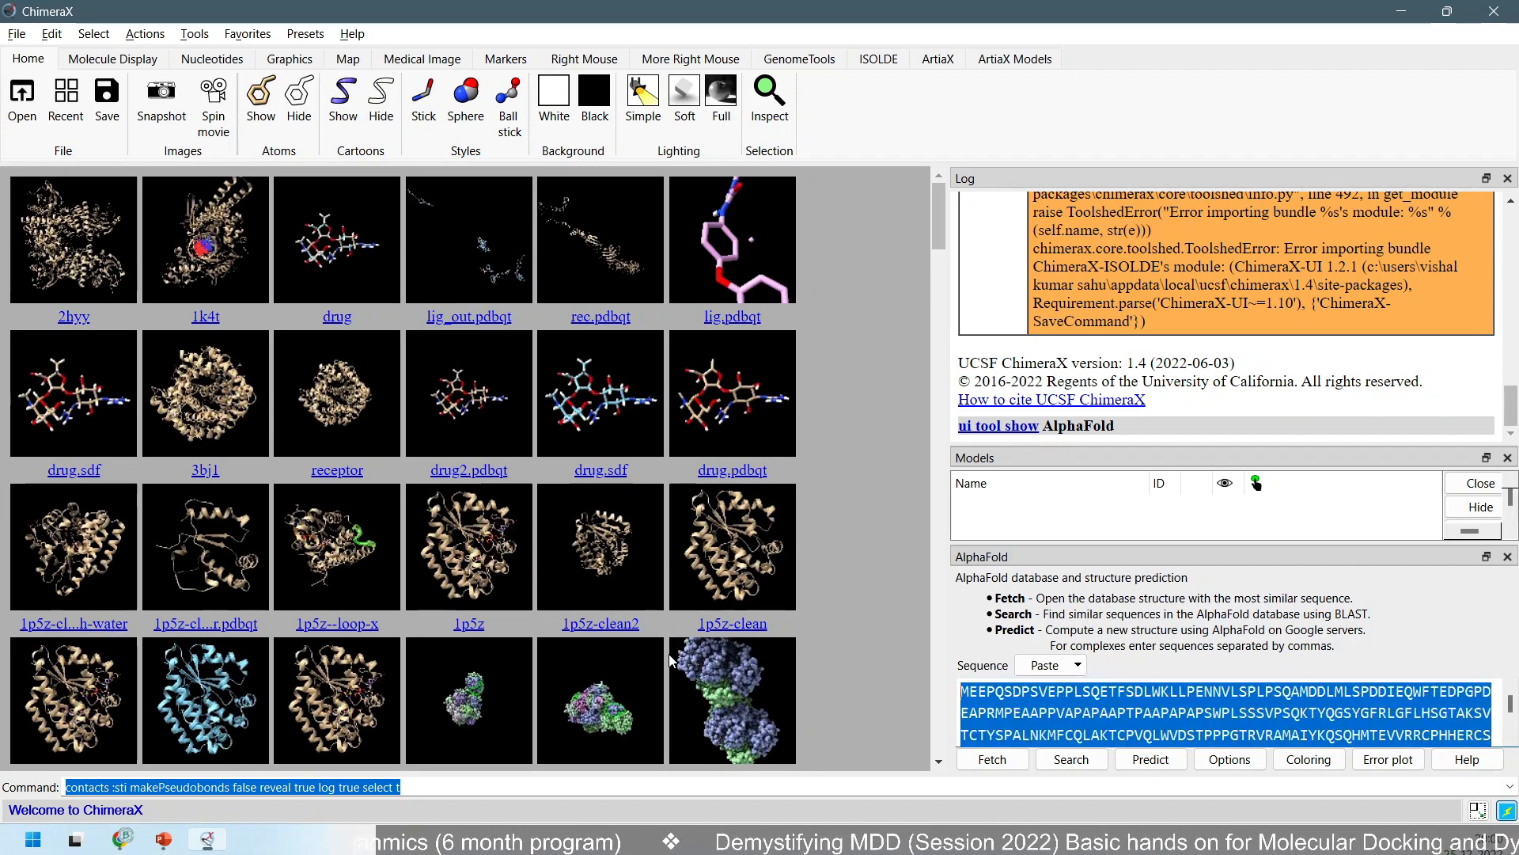
pyautogui.write('GGGGG')
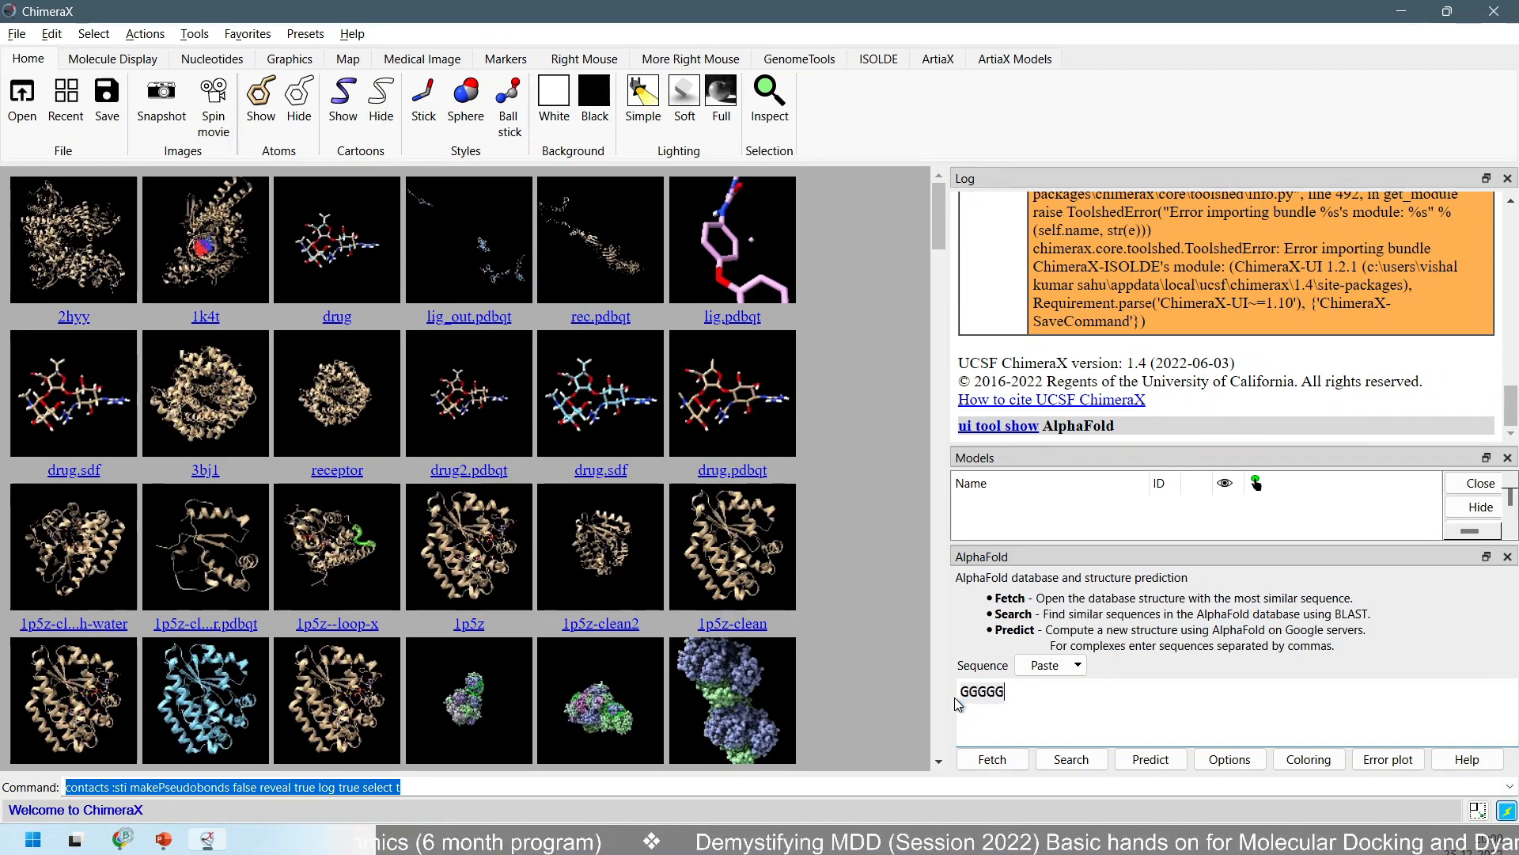
pyautogui.write('GGGGGGGGGGGGGGGG')
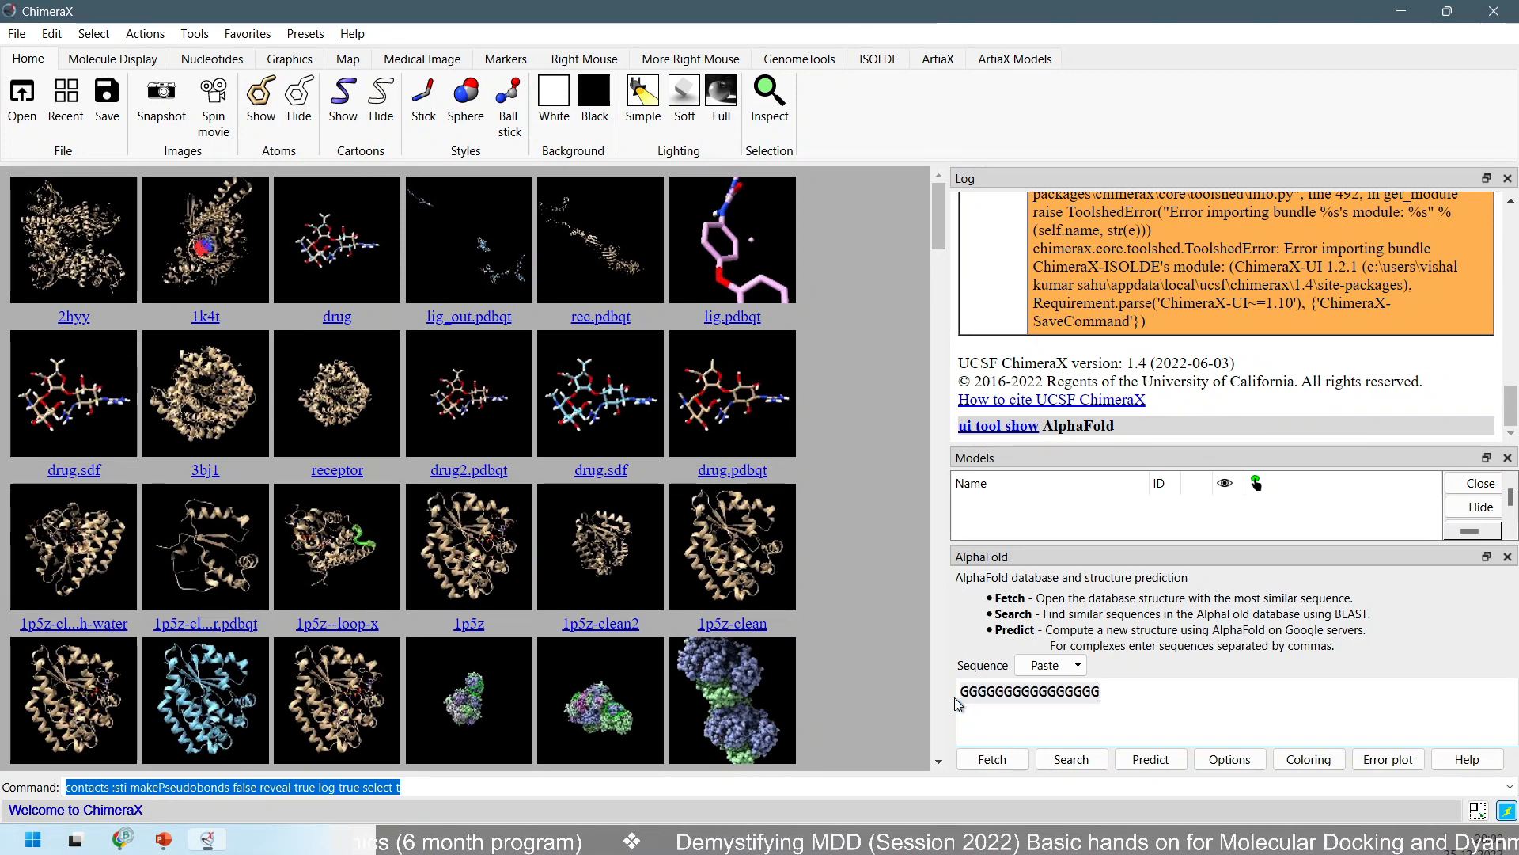
pyautogui.write('GG')
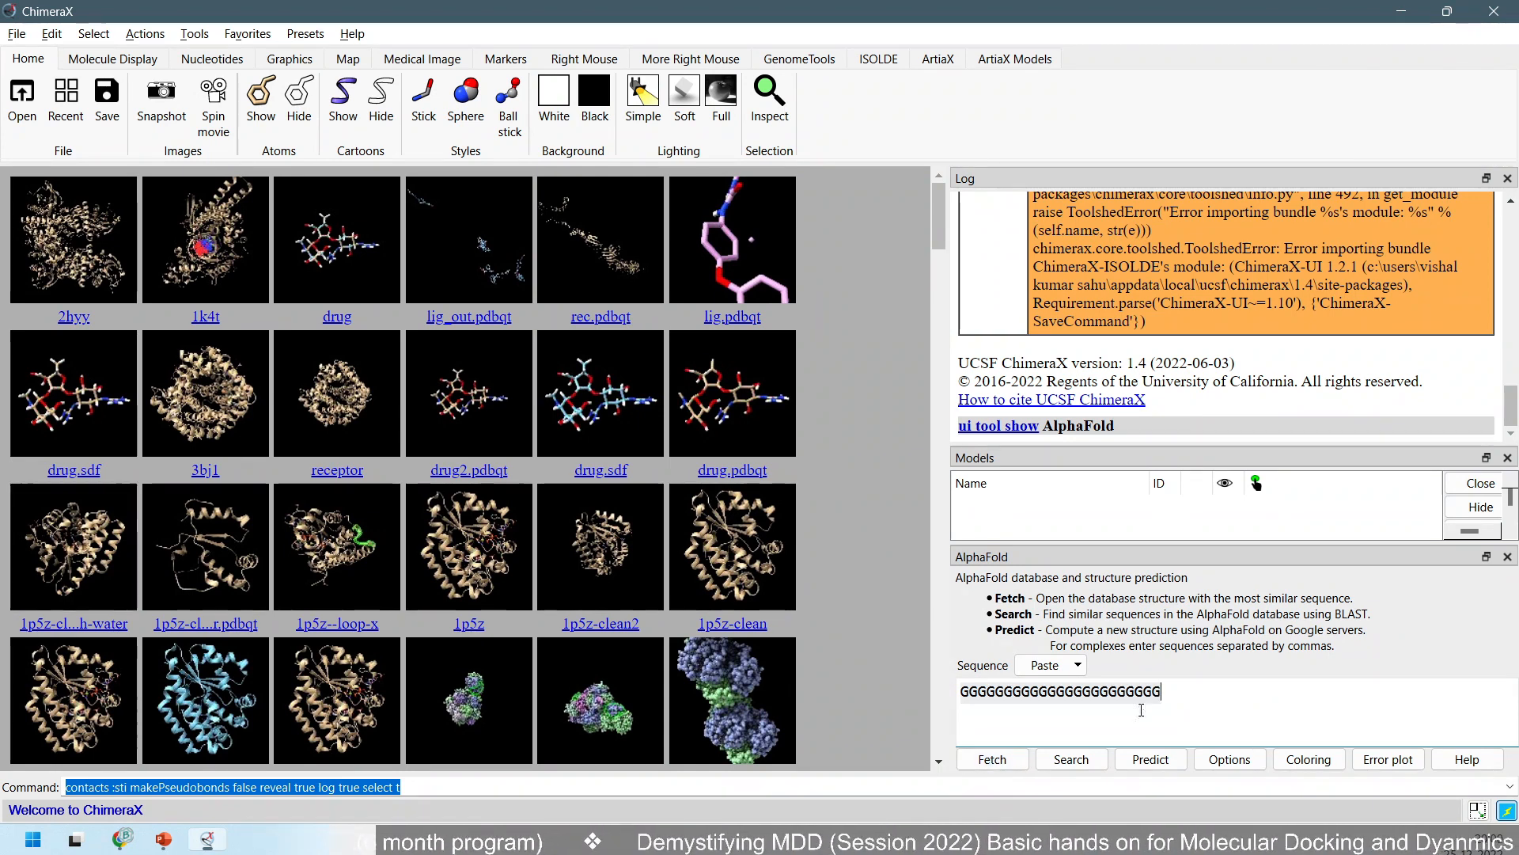
pyautogui.click(1001, 762)
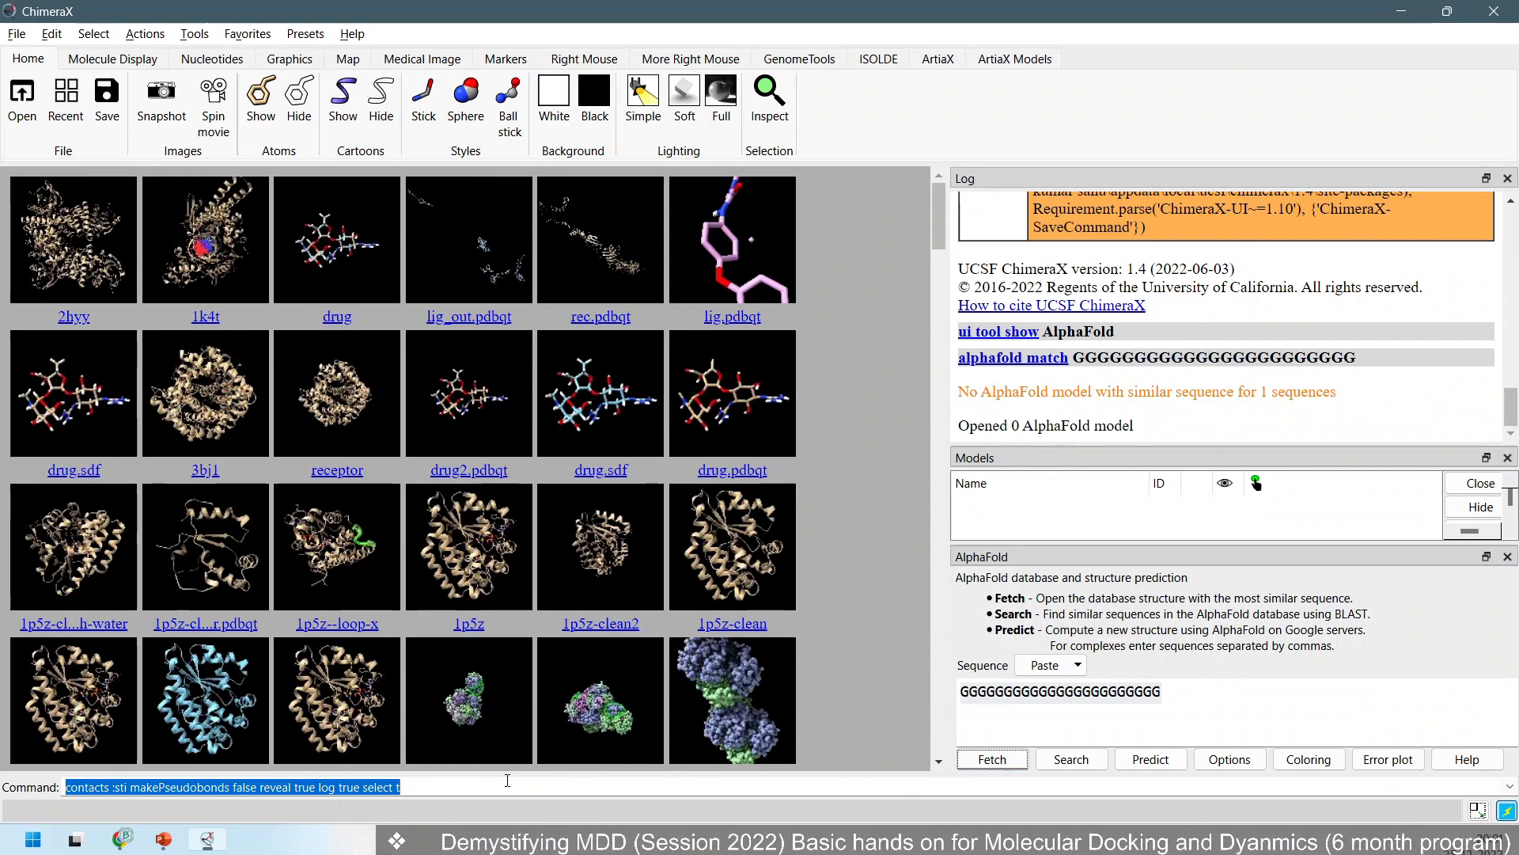
pyautogui.moveTo(980, 426); pyautogui.dragTo(1151, 420)
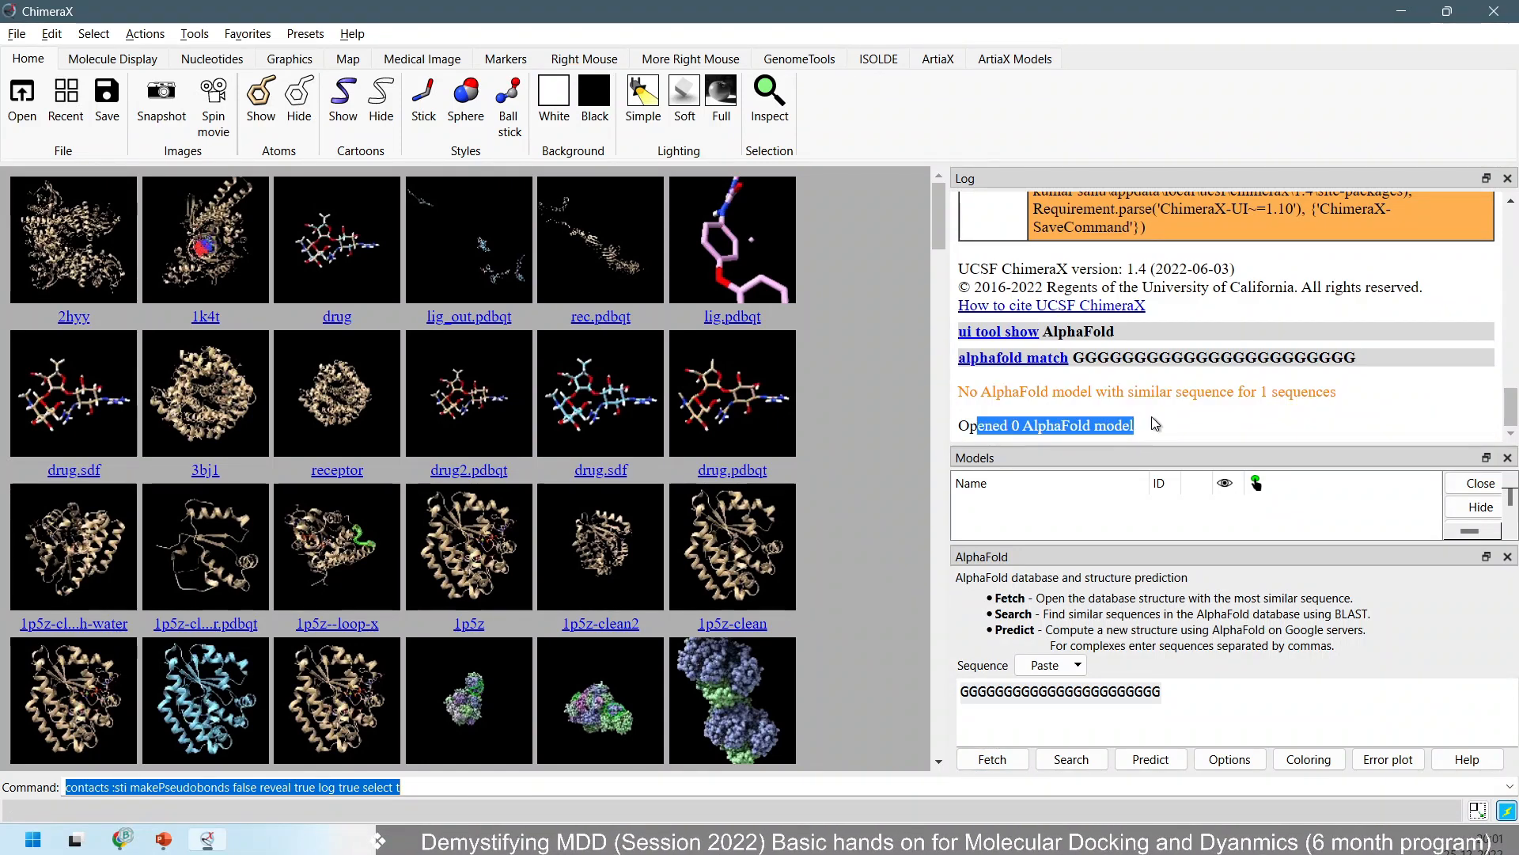
# Start an AlphaFold prediction for the all-G sequence and sign in to the Google account that the Colab notebook requires.
pyautogui.click(1144, 761)
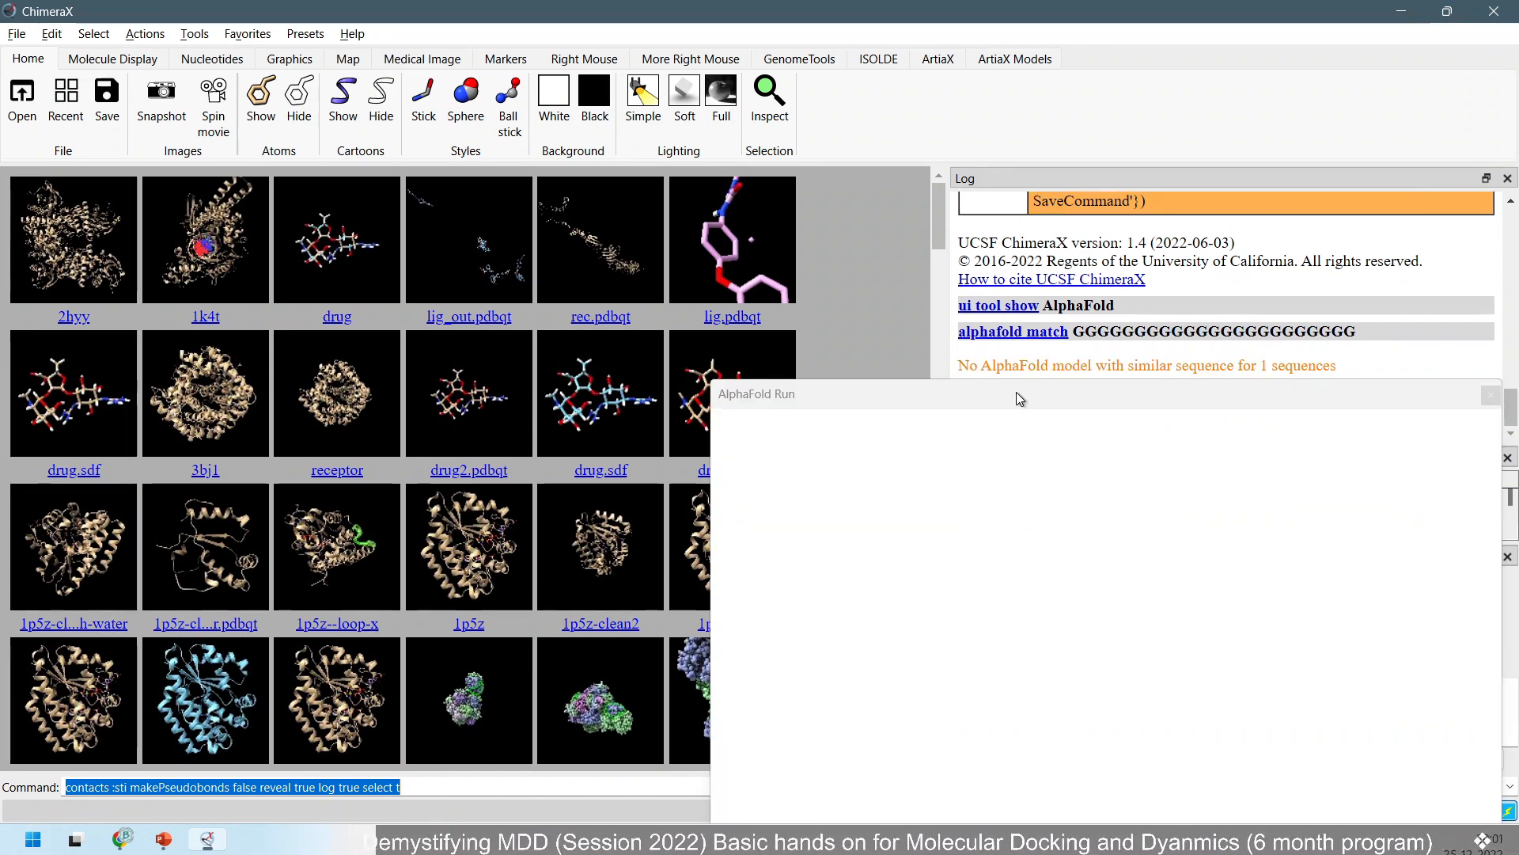
pyautogui.moveTo(1016, 393); pyautogui.dragTo(573, 175)
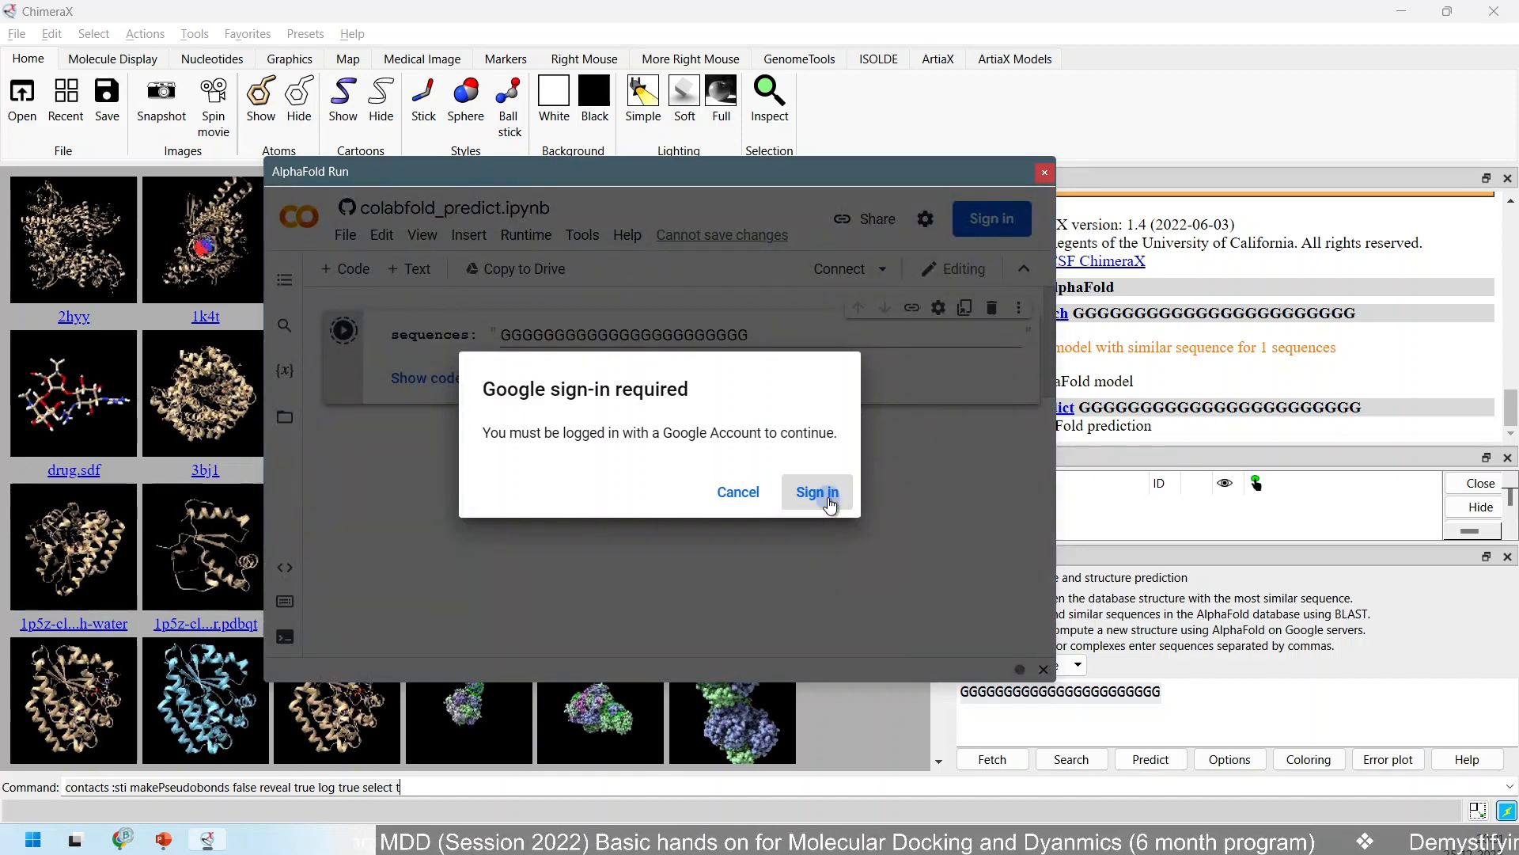
pyautogui.click(829, 505)
pyautogui.click(945, 458)
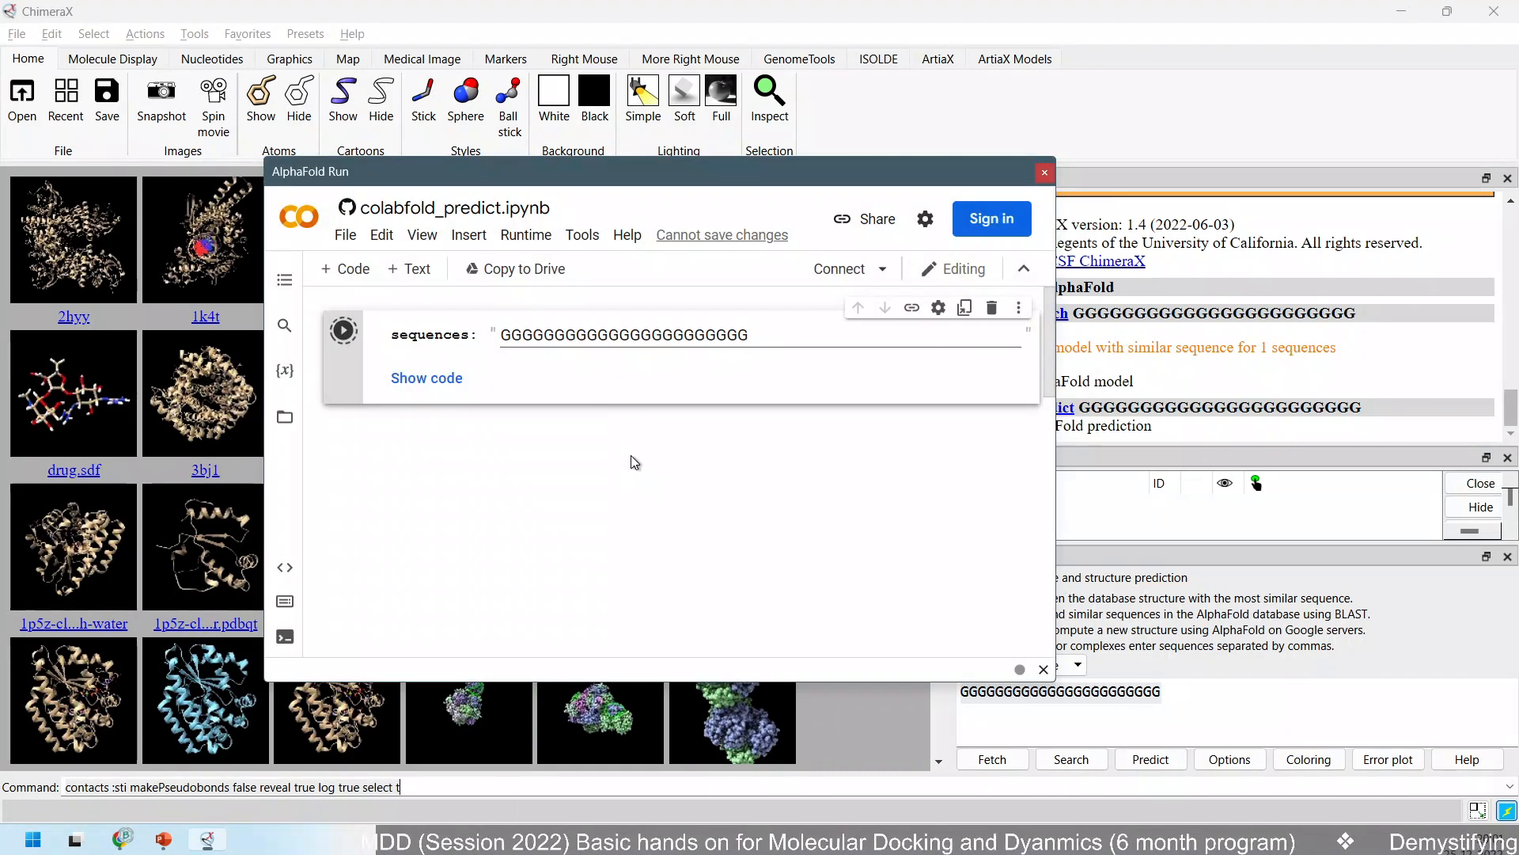
pyautogui.moveTo(693, 175); pyautogui.dragTo(0, 491)
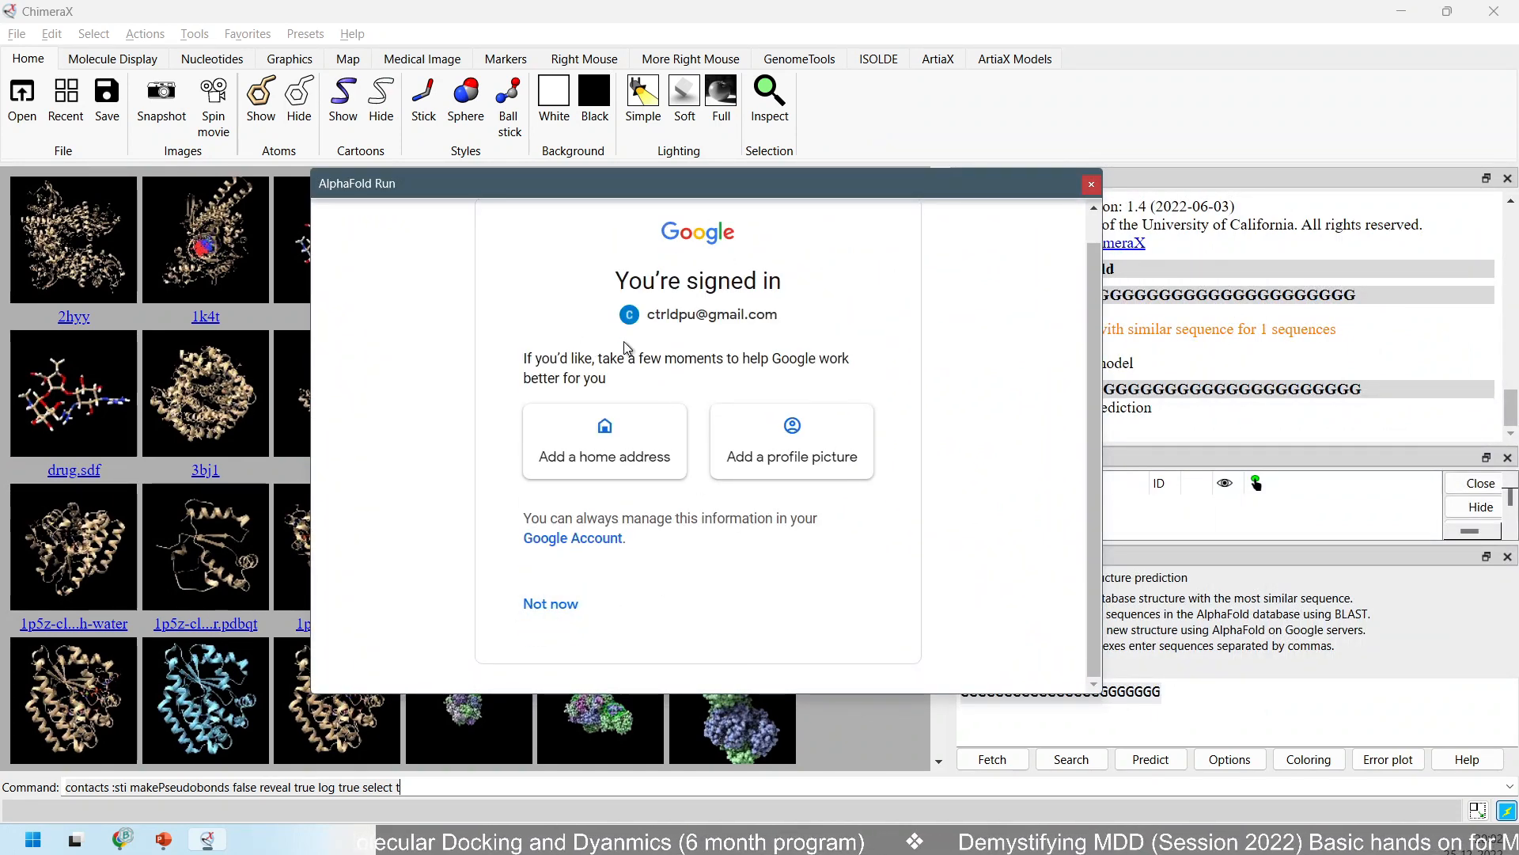
# Move and enlarge the AlphaFold Run window, and allow the colabfold_predict.ipynb notebook to run anyway.
pyautogui.moveTo(712, 187); pyautogui.dragTo(551, 112)
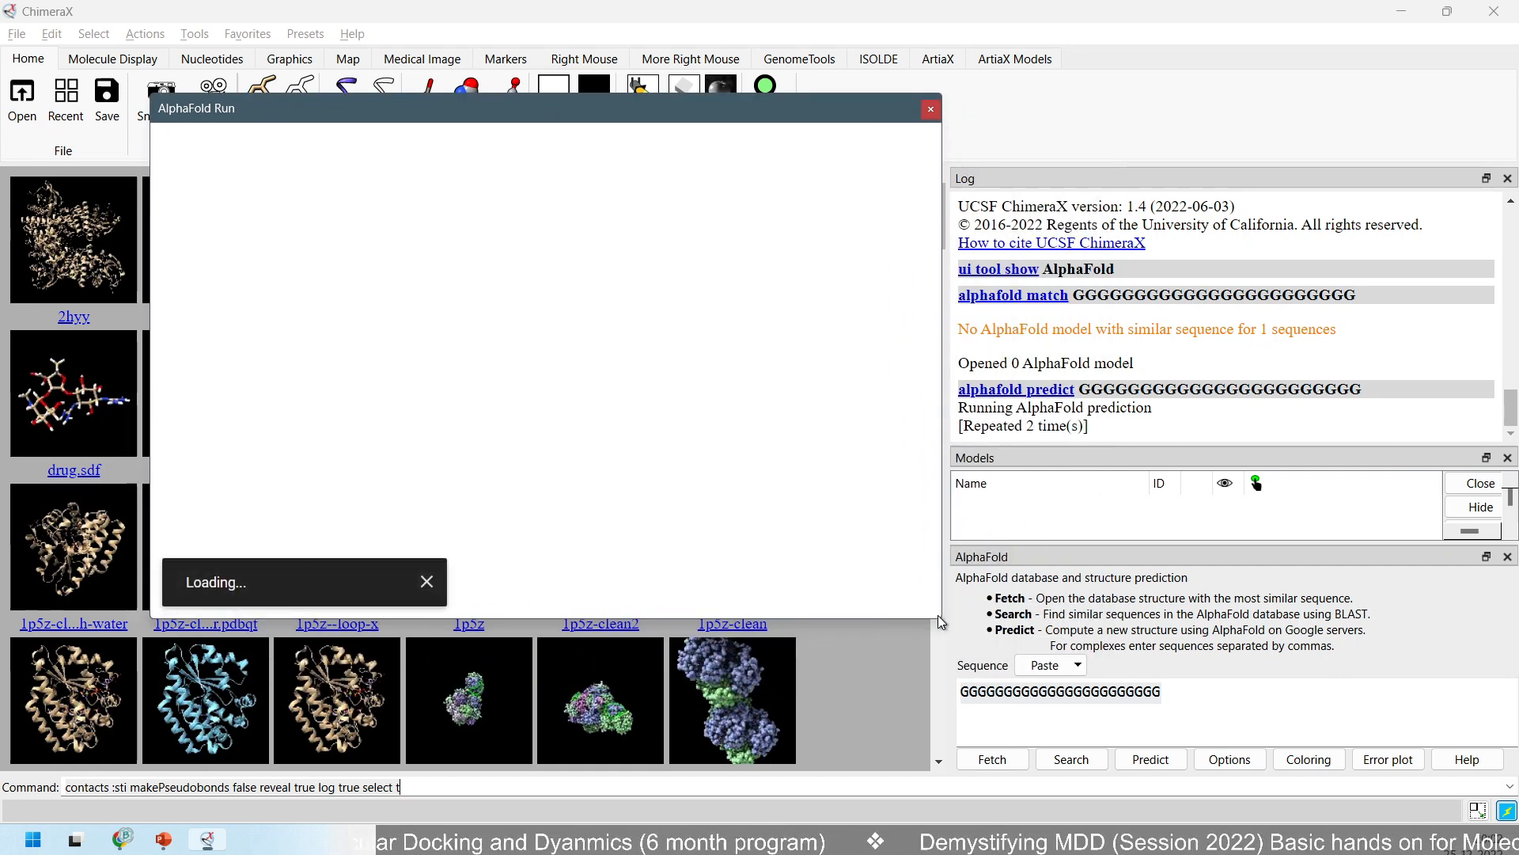
pyautogui.moveTo(940, 621); pyautogui.dragTo(1323, 823)
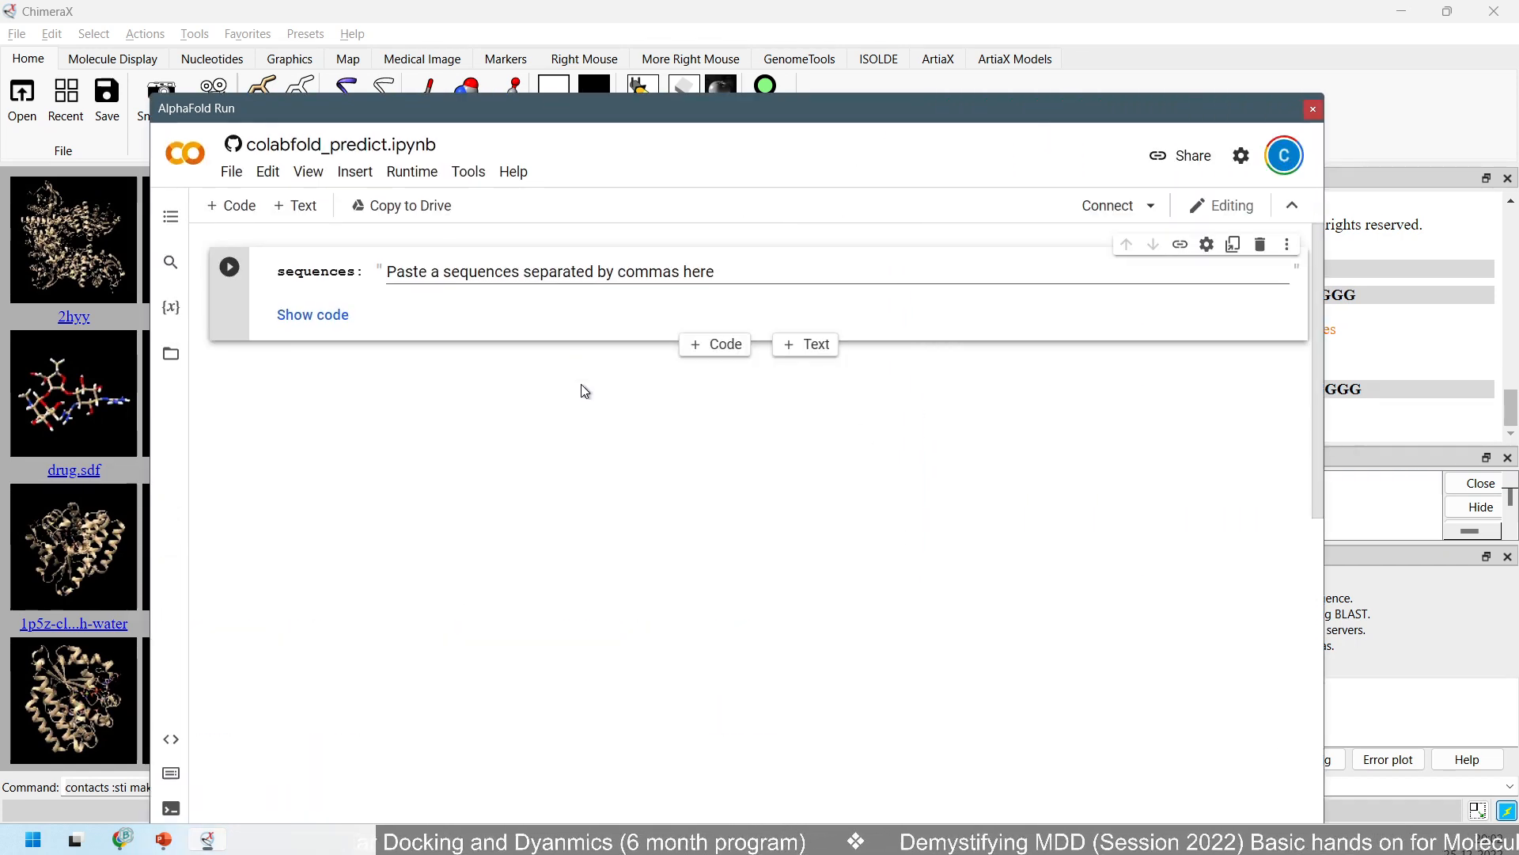
pyautogui.click(507, 272)
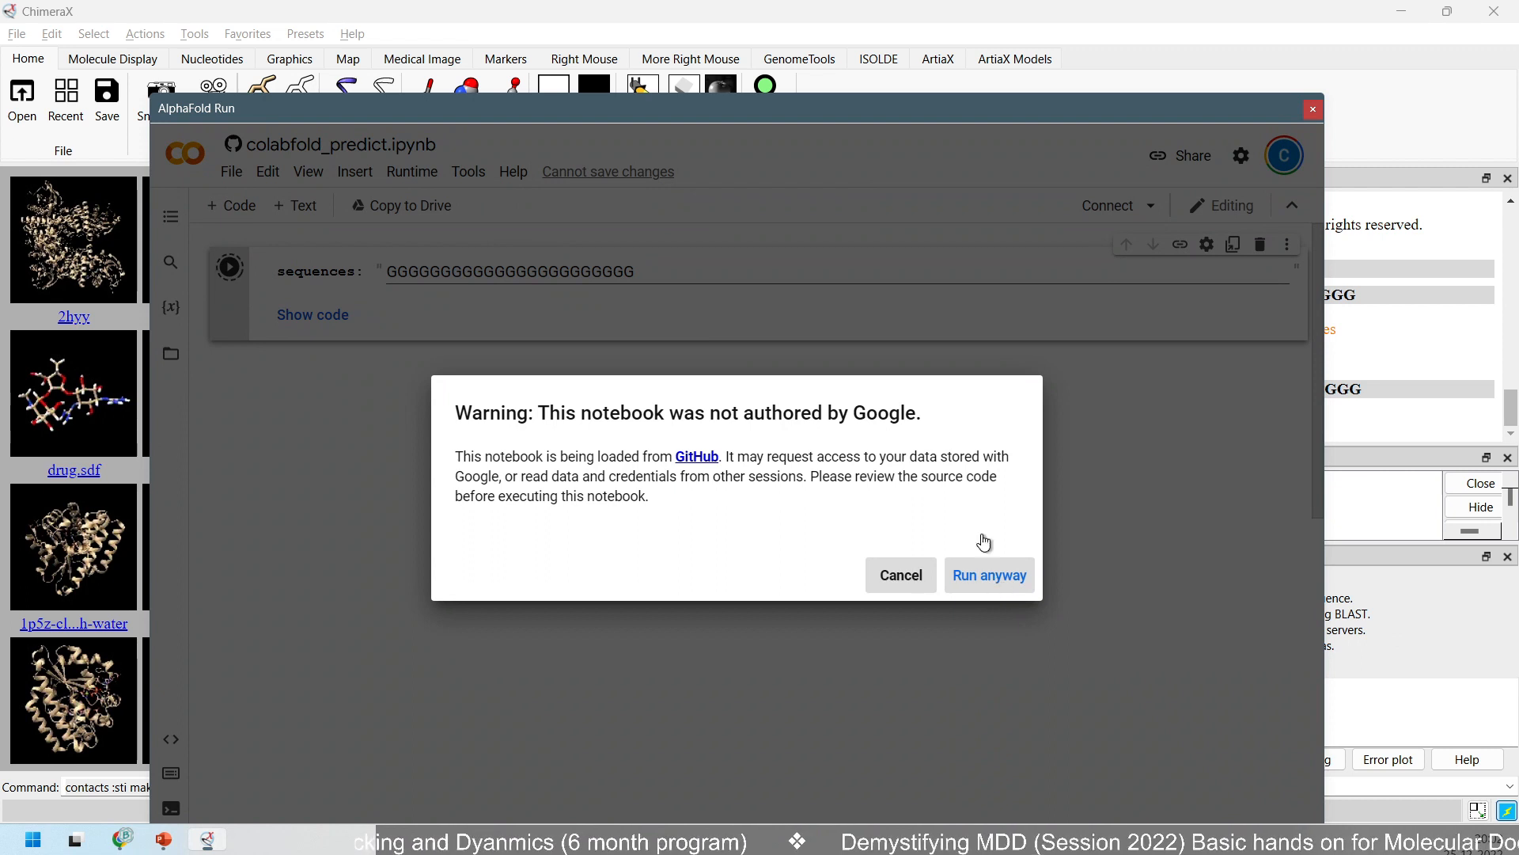
pyautogui.click(973, 576)
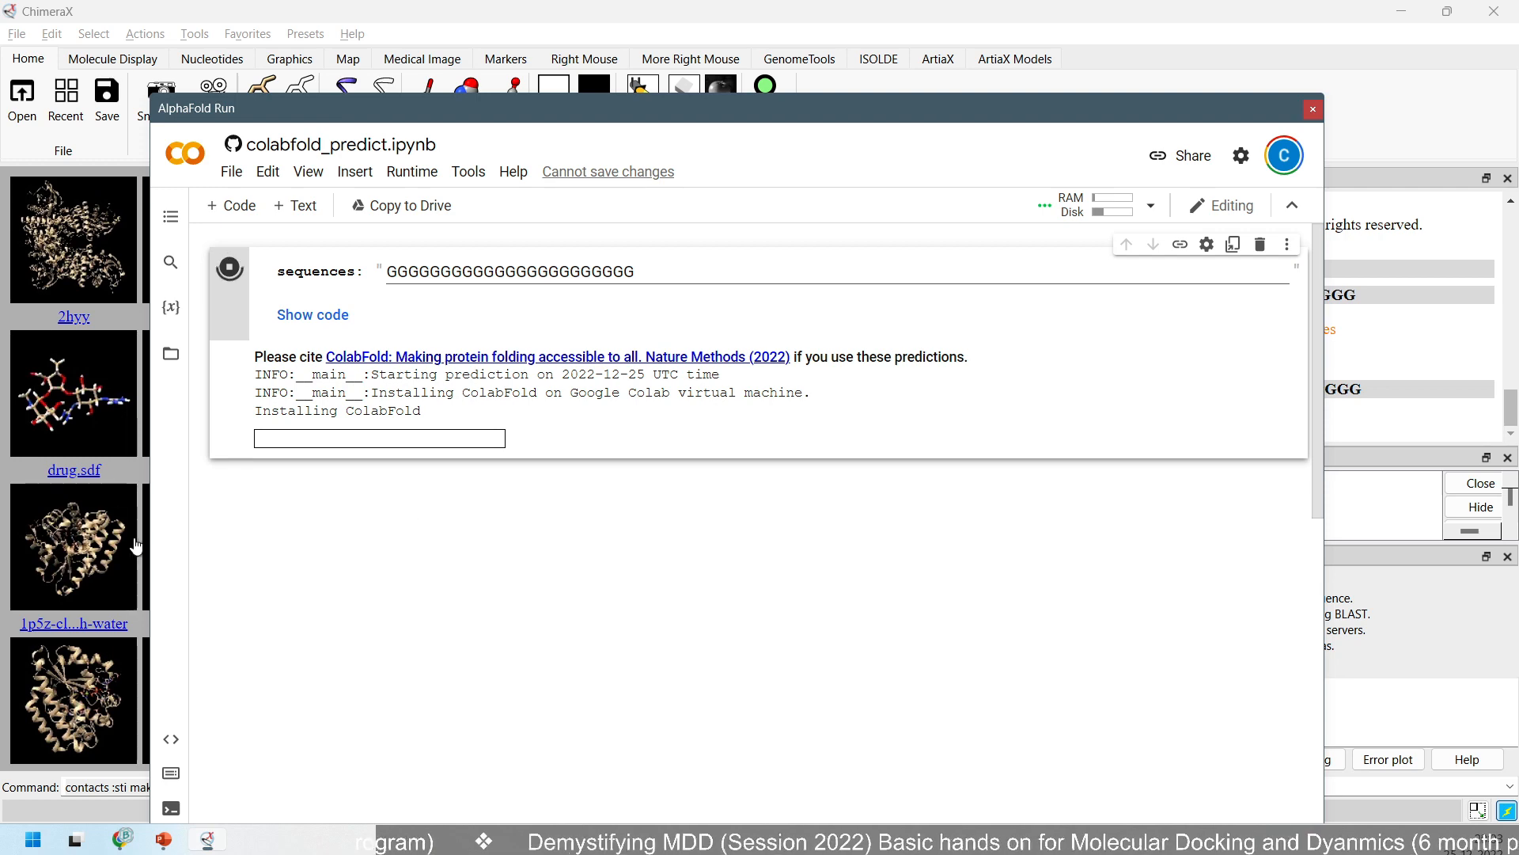
# Switch to PowerPoint and return to the Additional Docking Resources slide.
pyautogui.click(163, 839)
pyautogui.click(972, 509)
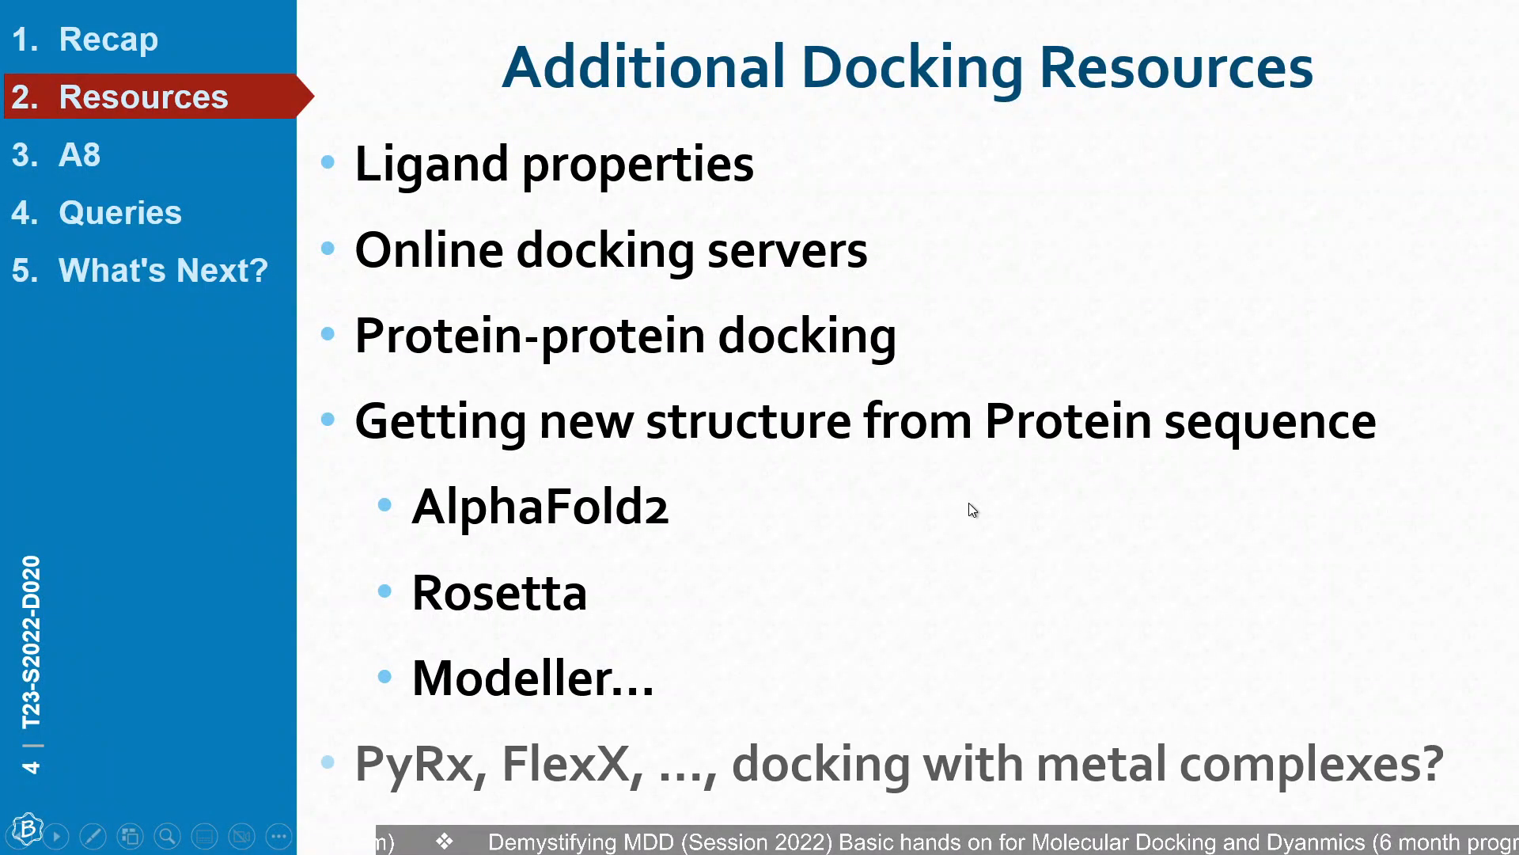